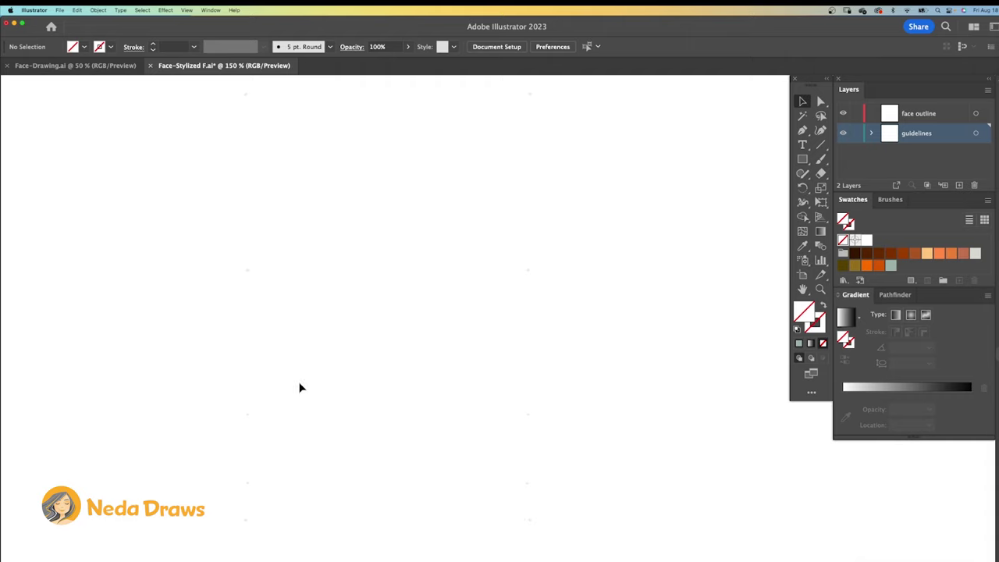
Step: Show the document grid and accept the Guides & Grid preferences with a gridline every 1 in and 1 subdivision
left_click(188, 11)
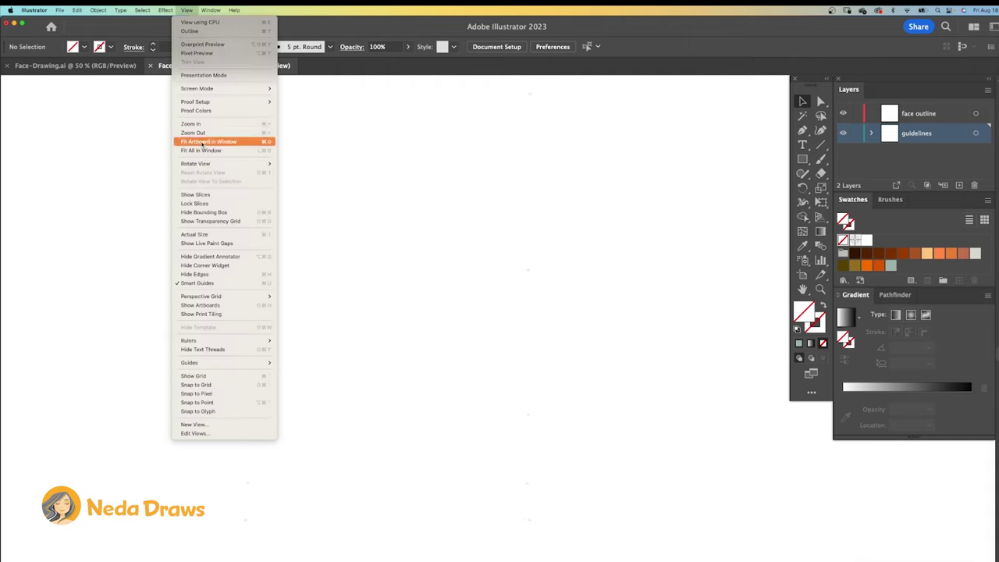
left_click(207, 376)
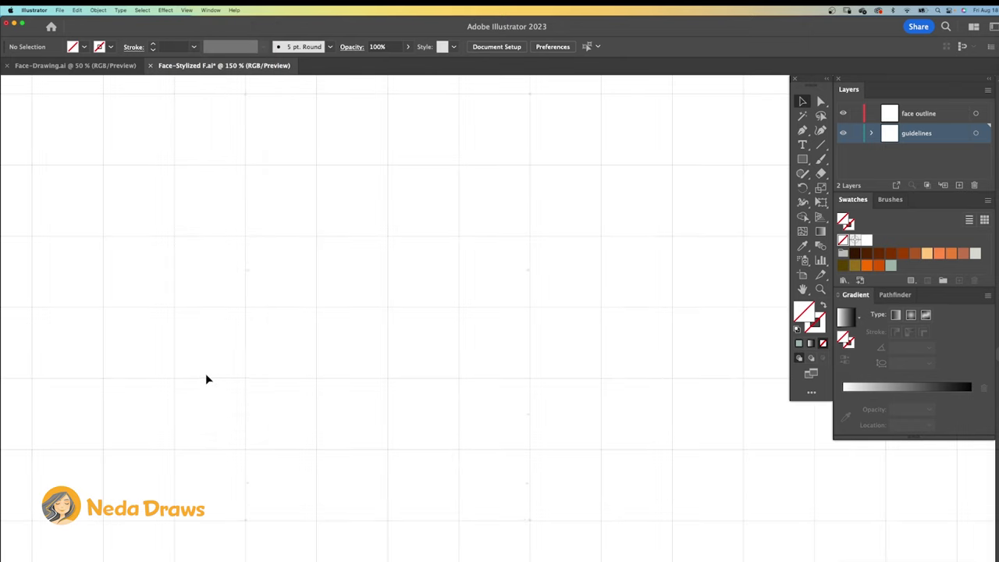
left_click(33, 10)
mouse_move(43, 37)
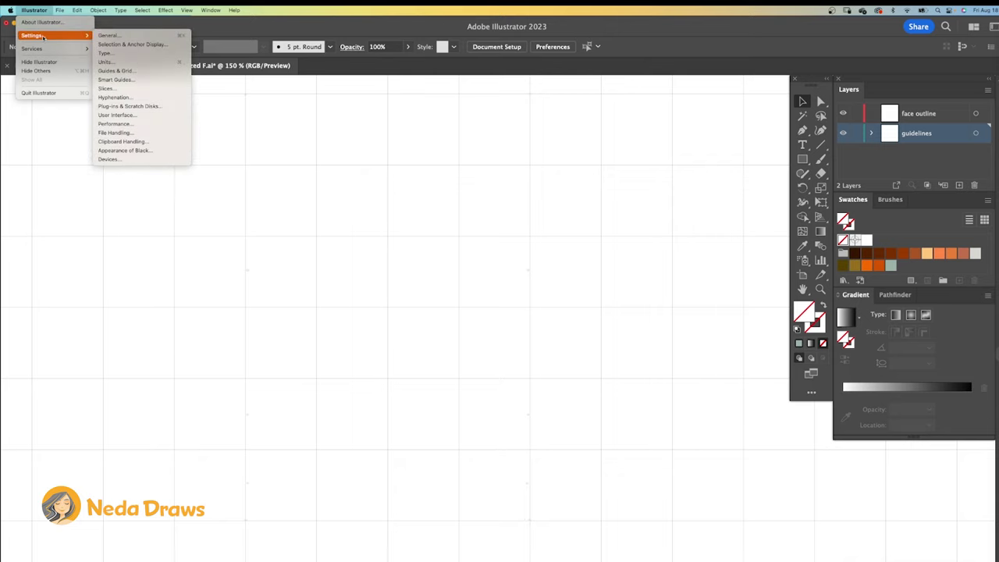
left_click(118, 72)
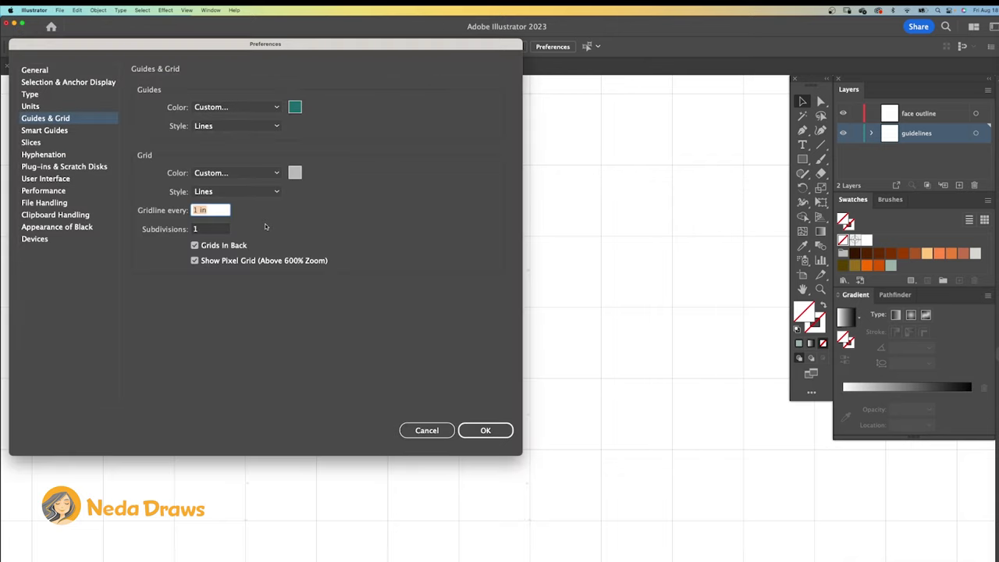
left_click(496, 431)
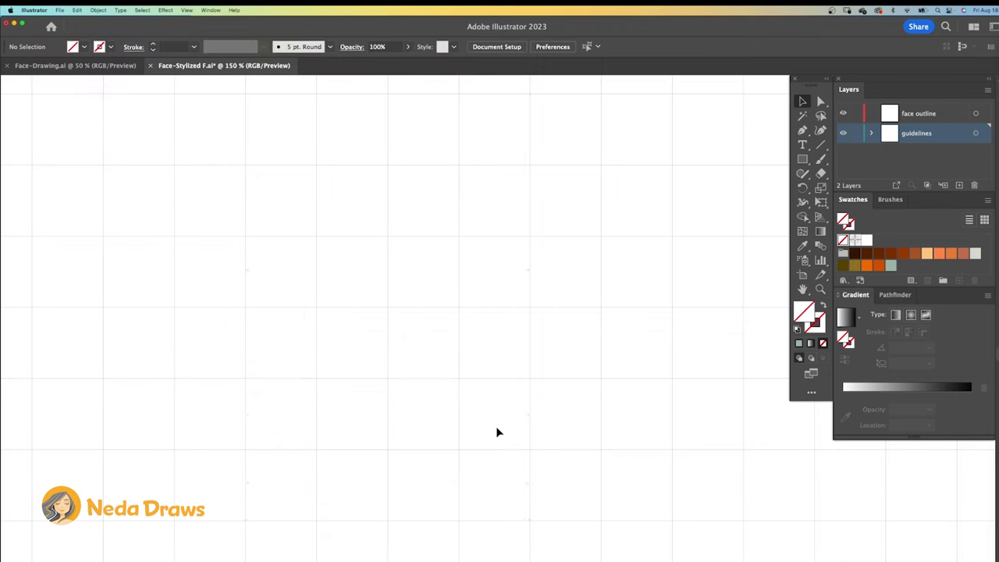
Step: Choose the Blob Brush and configure it with the smoothest fidelity and Merge Only with Selection, keeping the 4 pt size
left_click(821, 159)
left_click(850, 174)
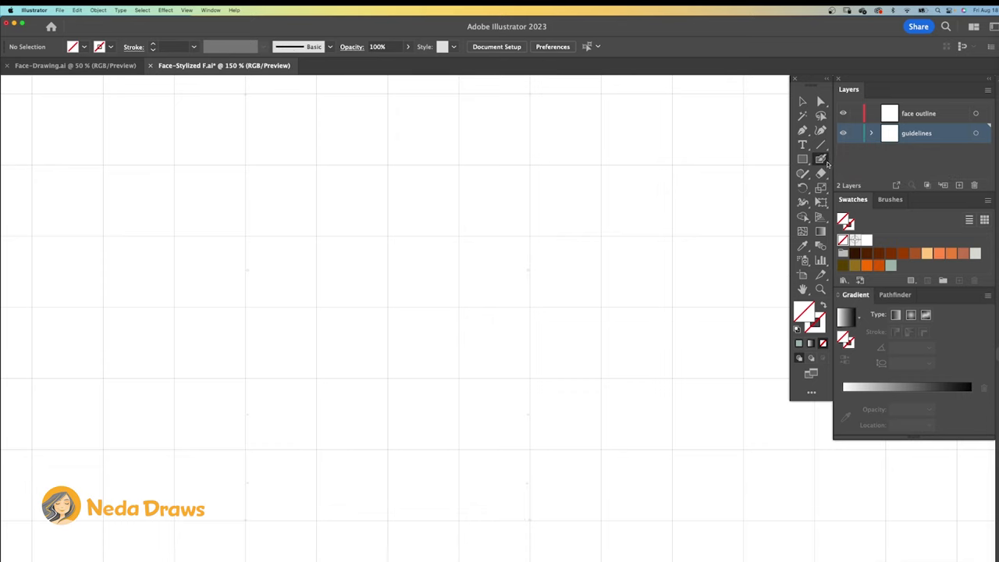
double_click(821, 159)
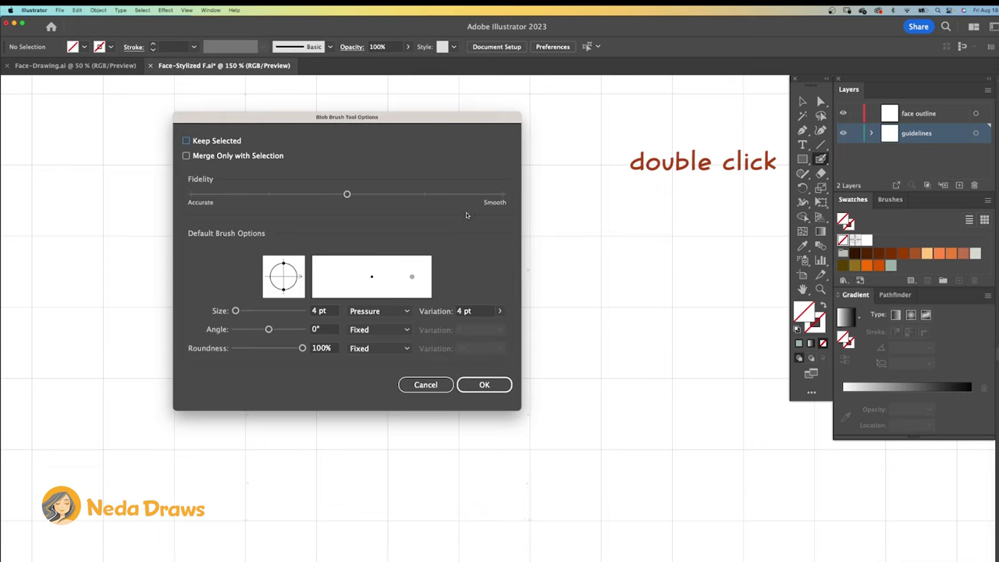
left_click(503, 195)
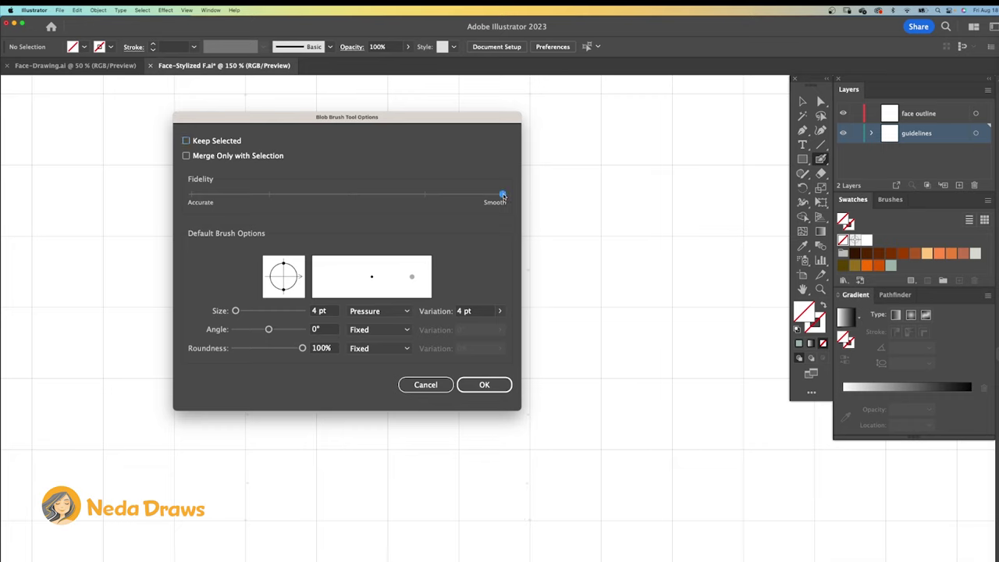
left_click(186, 156)
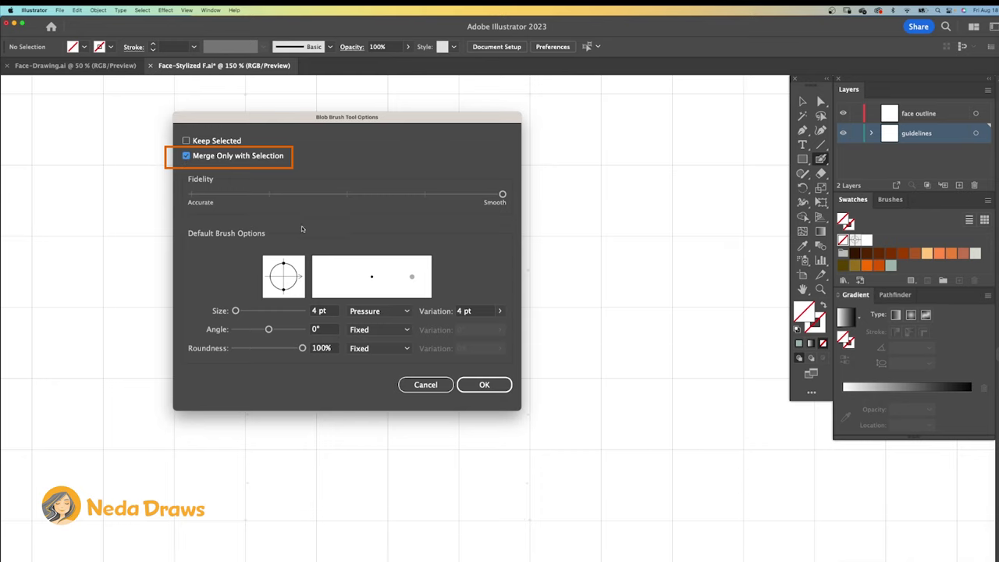
left_click(480, 384)
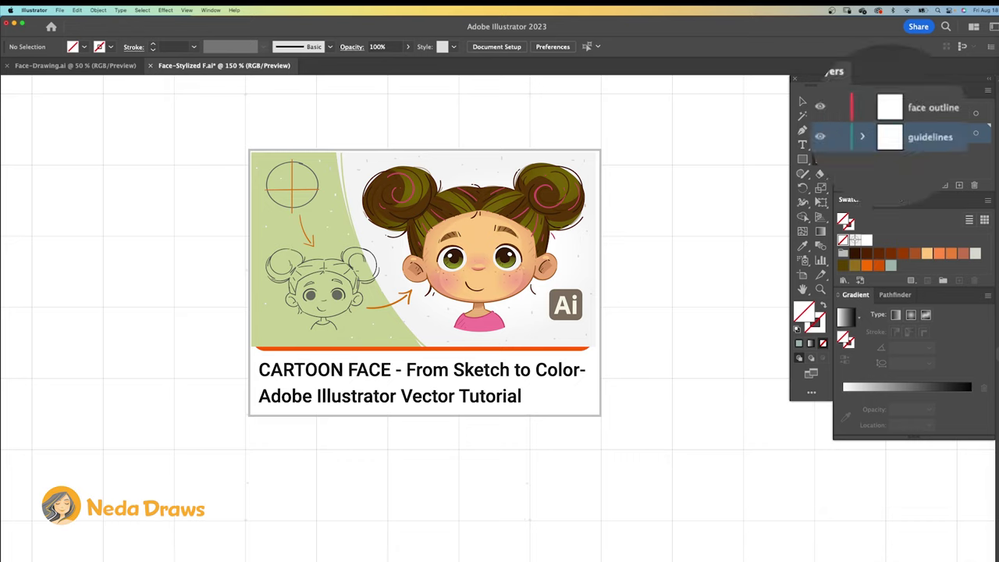
Step: Draw a grey-green rectangle 4 grid squares wide and 6 high as the face frame on the guidelines layer
left_click(891, 266)
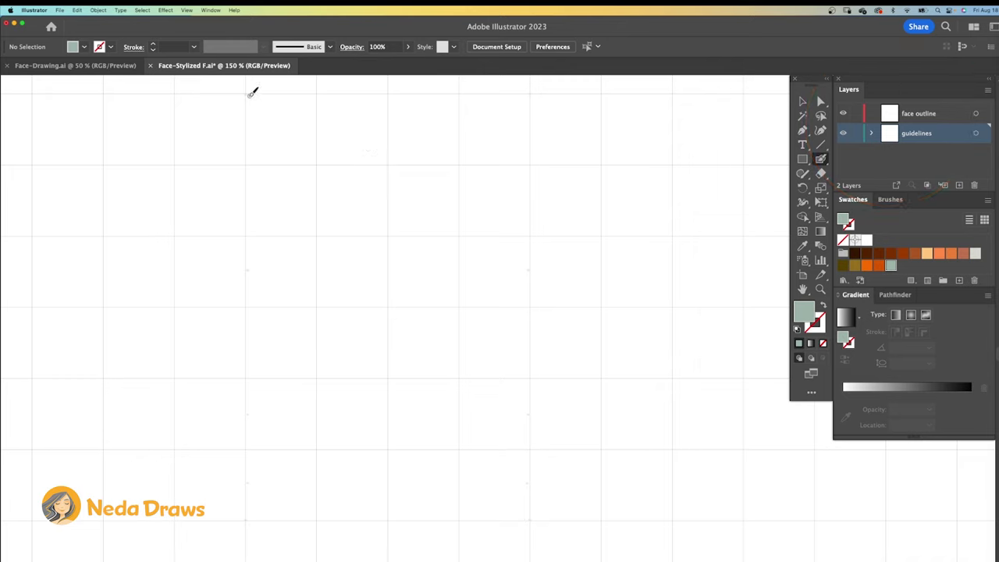
left_click_drag(262, 90, 534, 91)
left_click_drag(245, 97, 248, 521)
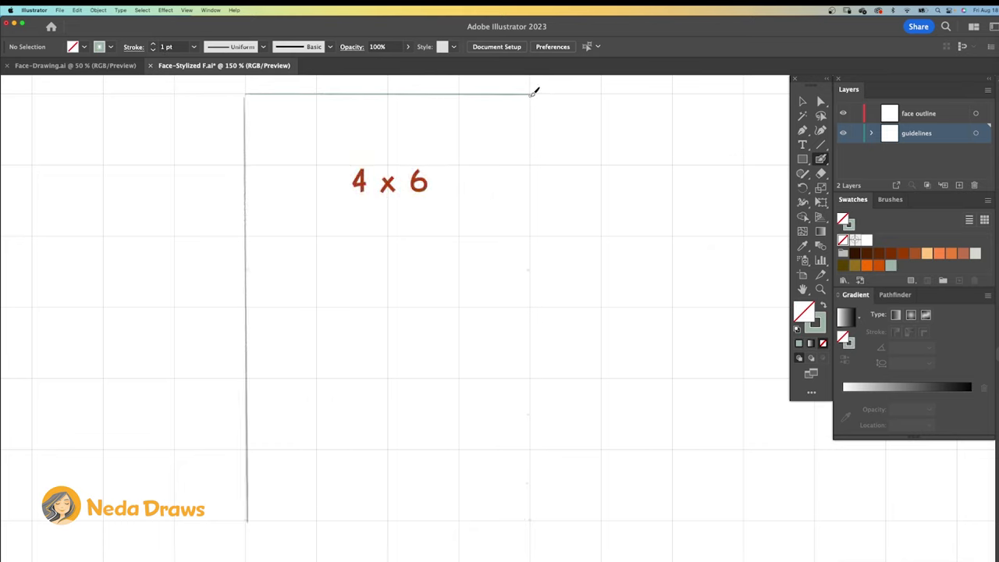
mouse_move(533, 92)
left_mouse_down()
mouse_move(532, 520)
mouse_move(249, 520)
left_mouse_up()
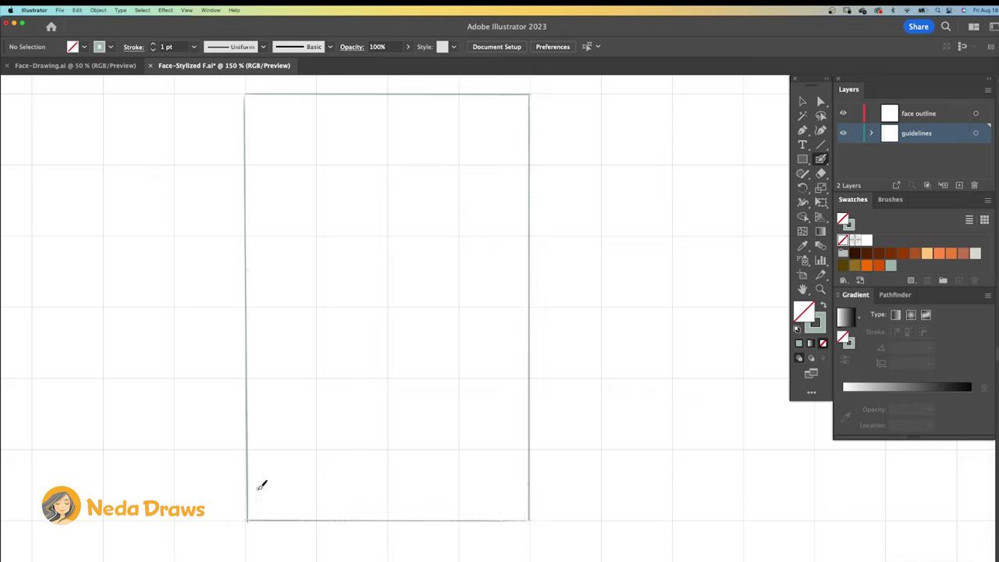
Step: Draw a vertical centre line and two horizontal lines dividing the frame into thirds, and label them "brow line" and "nose line"
left_click_drag(392, 87, 392, 517)
left_click_drag(250, 234, 526, 234)
left_click_drag(253, 375, 527, 377)
left_click_drag(638, 223, 714, 231)
mouse_move(568, 378)
left_mouse_down()
mouse_move(680, 362)
mouse_move(703, 370)
left_mouse_up()
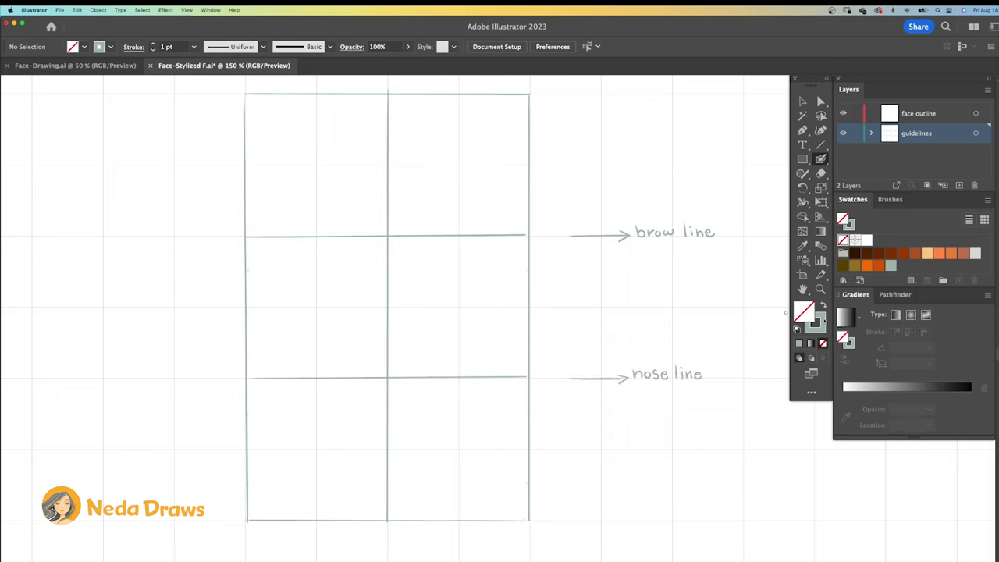
Step: On the face outline layer, draw a dark brown arc from the frame's top centre down to its left side for the head
left_click(822, 322)
left_click(866, 254)
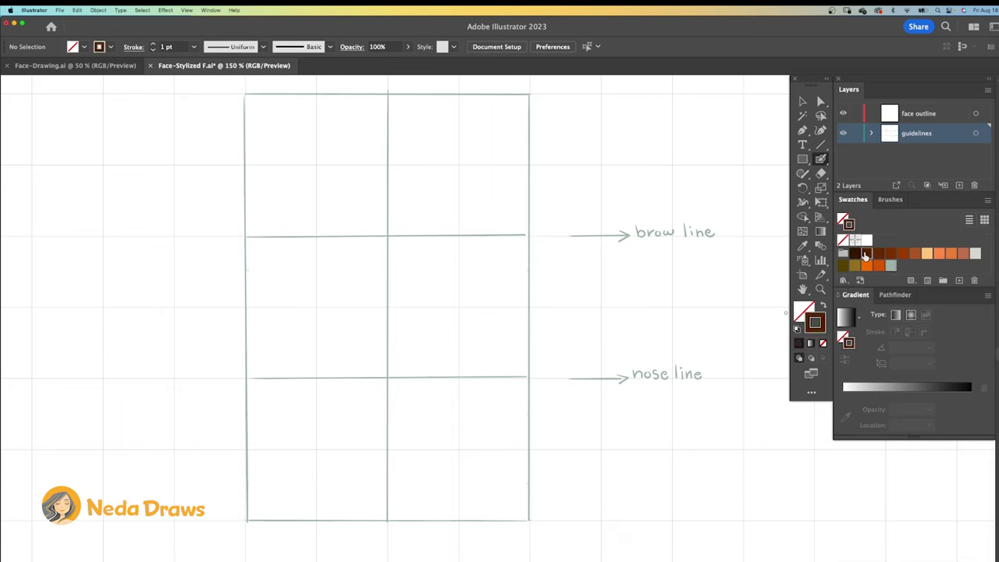
left_click(919, 114)
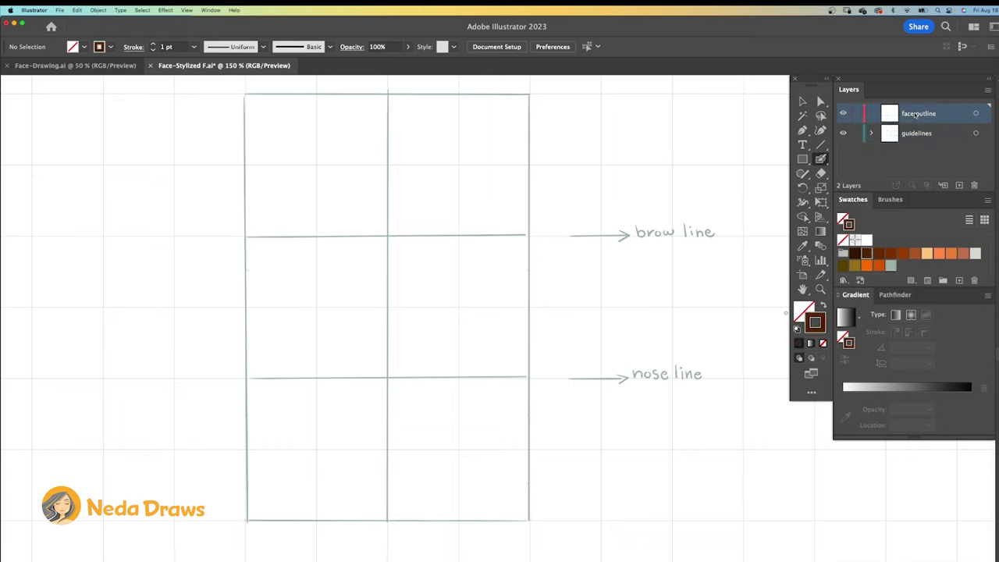
mouse_move(388, 94)
left_mouse_down()
mouse_move(303, 119)
mouse_move(248, 186)
left_mouse_up()
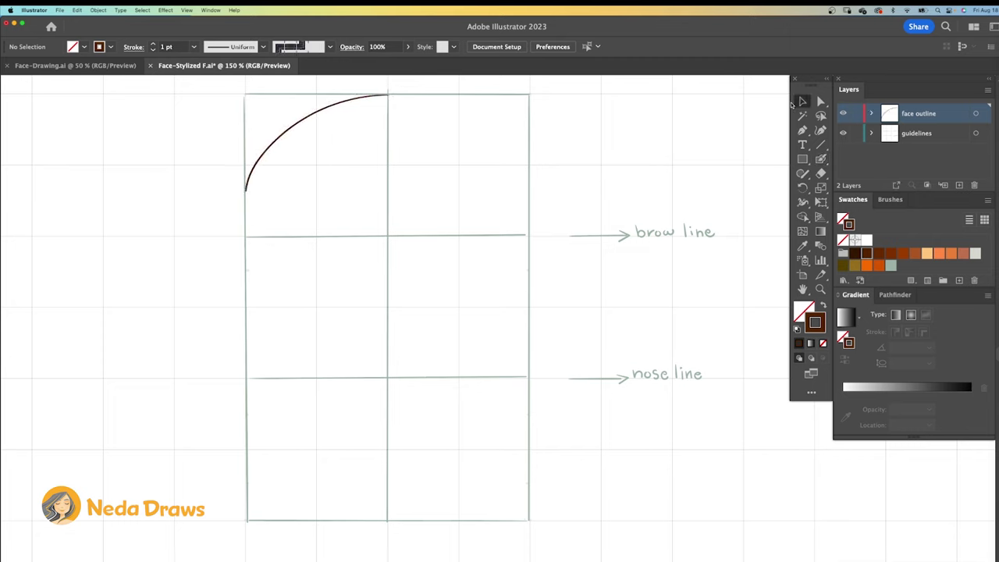
Step: Duplicate the head arc, reflect the copy across the vertical axis, and join it to the original at the top centre
left_click(324, 111)
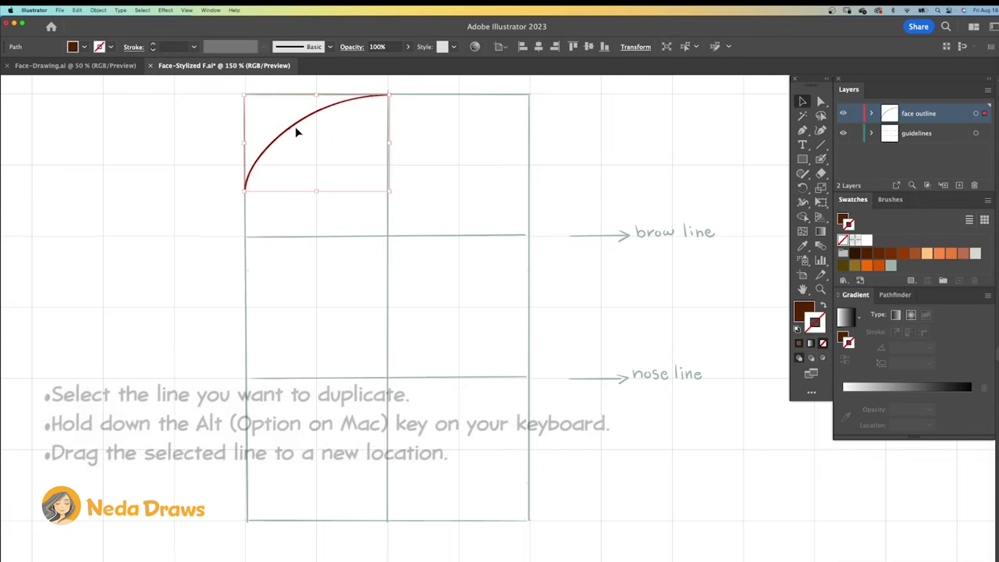
left_click_drag(295, 131, 404, 133)
right_click(409, 133)
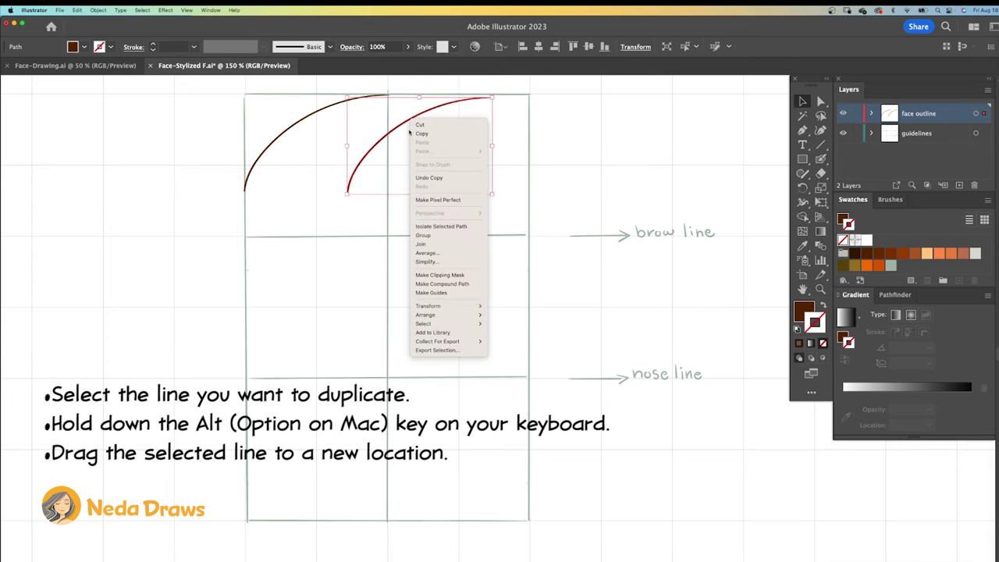
mouse_move(428, 306)
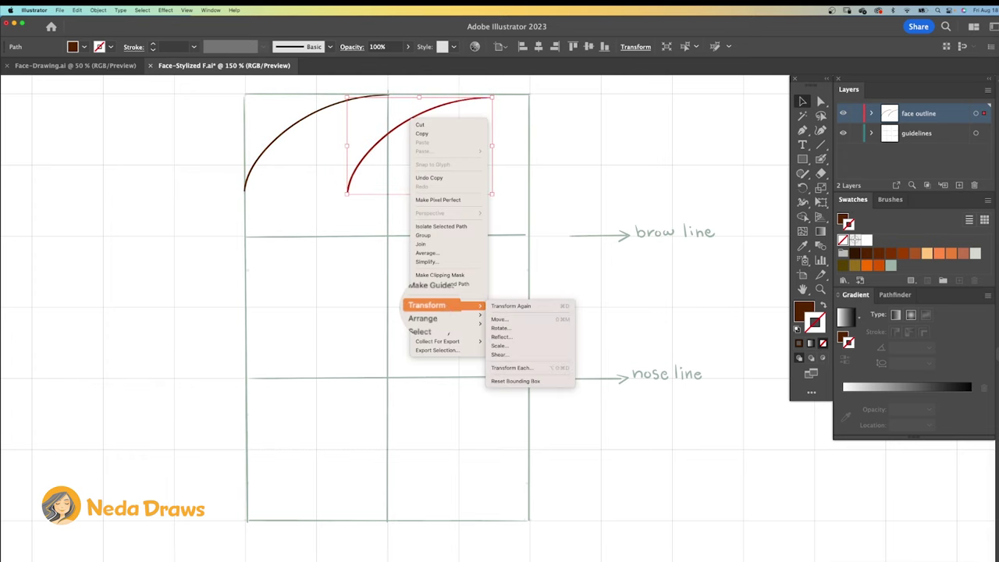
left_click(518, 338)
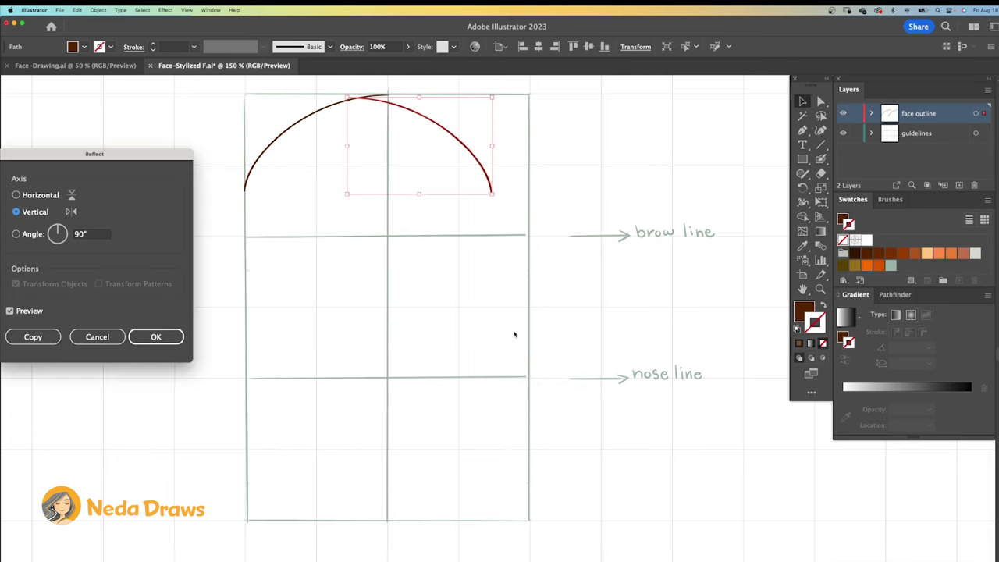
left_click(176, 337)
left_click(491, 145)
left_click_drag(490, 145, 503, 143)
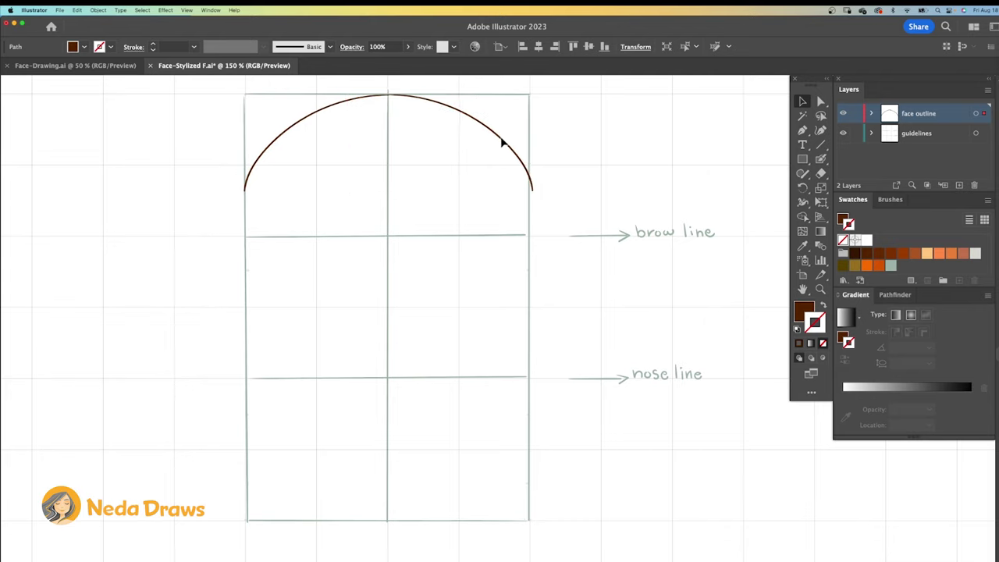
left_click(568, 178)
Step: On the guidelines layer, draw an orange line halfway between the brow and nose lines and label it "eye line"
left_click(919, 136)
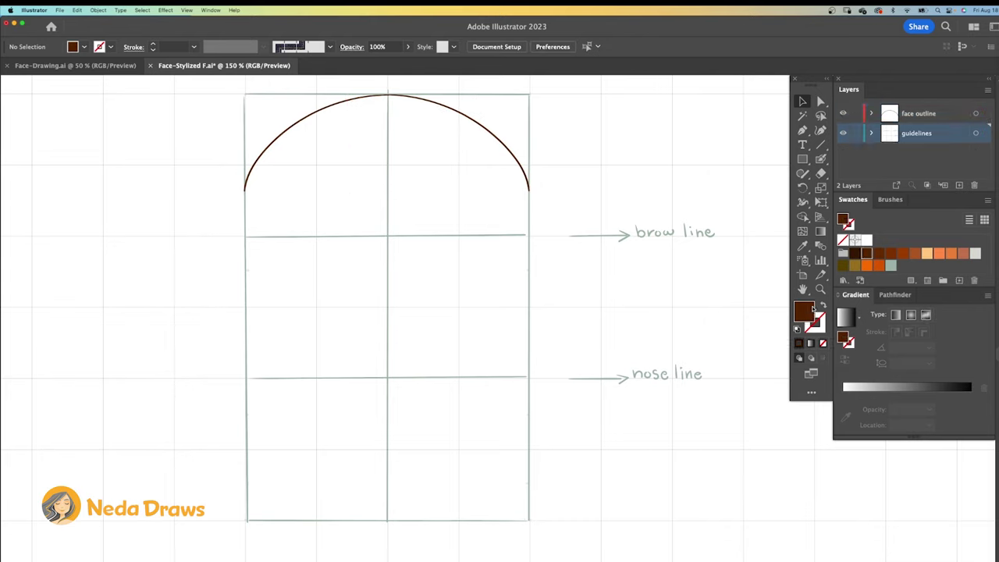
left_click(940, 254)
left_click(821, 160)
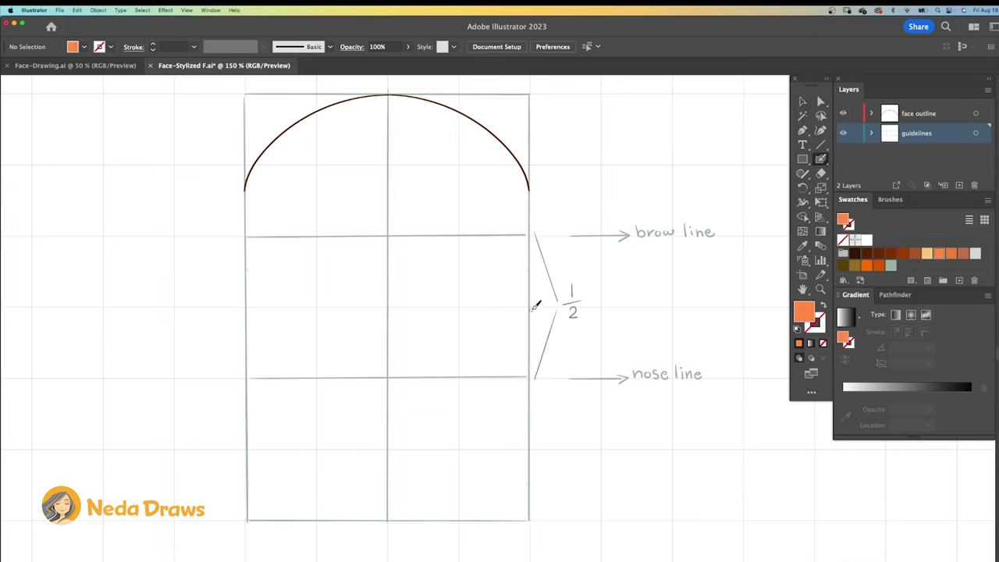
key("shift+x")
left_click_drag(535, 307, 249, 306)
left_click_drag(576, 306, 710, 307)
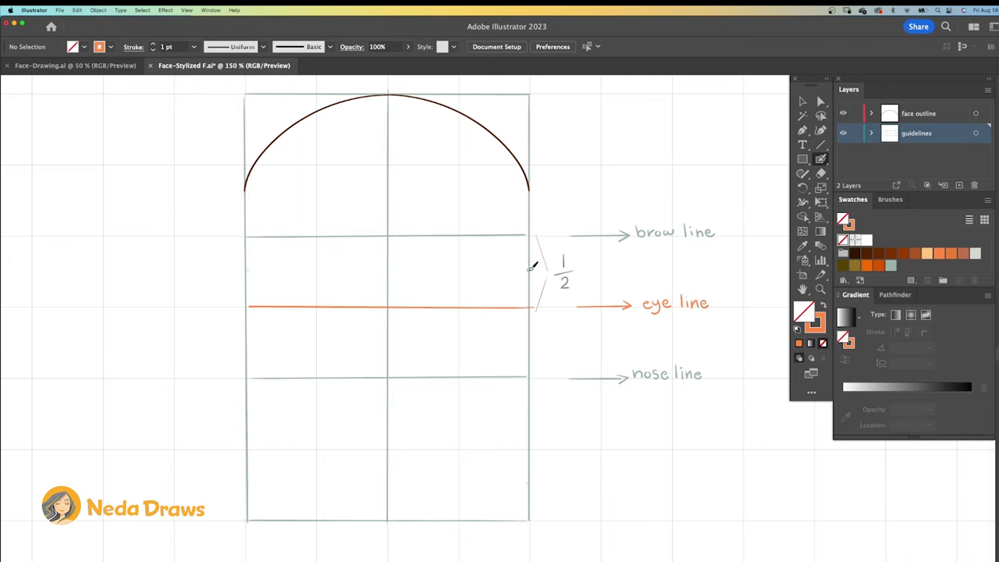
Step: Draw an orange line midway between the brow and eye lines, then mark the band's quarters and each quarter's midpoint with vertical ticks
left_click_drag(524, 266, 246, 272)
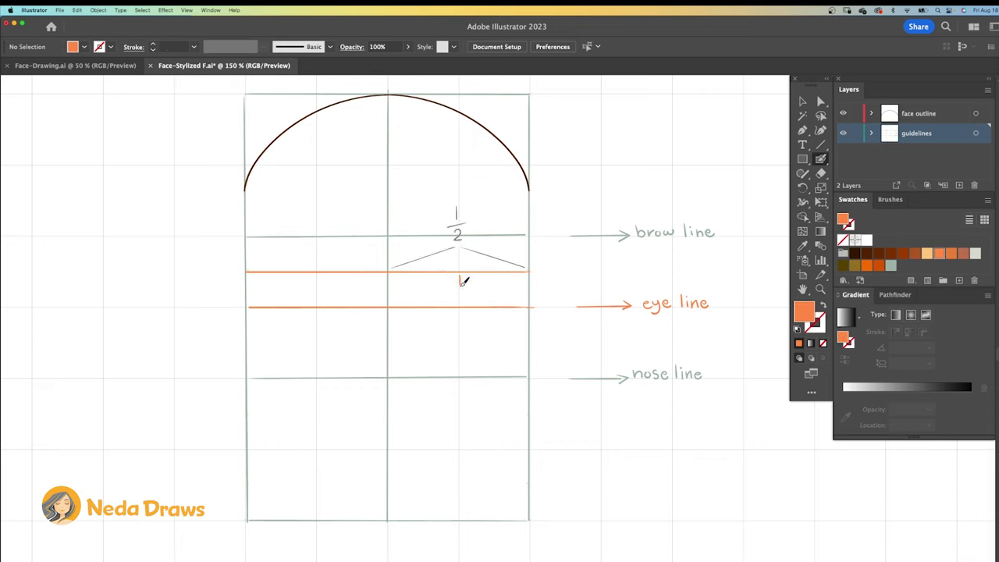
left_click_drag(461, 295, 460, 303)
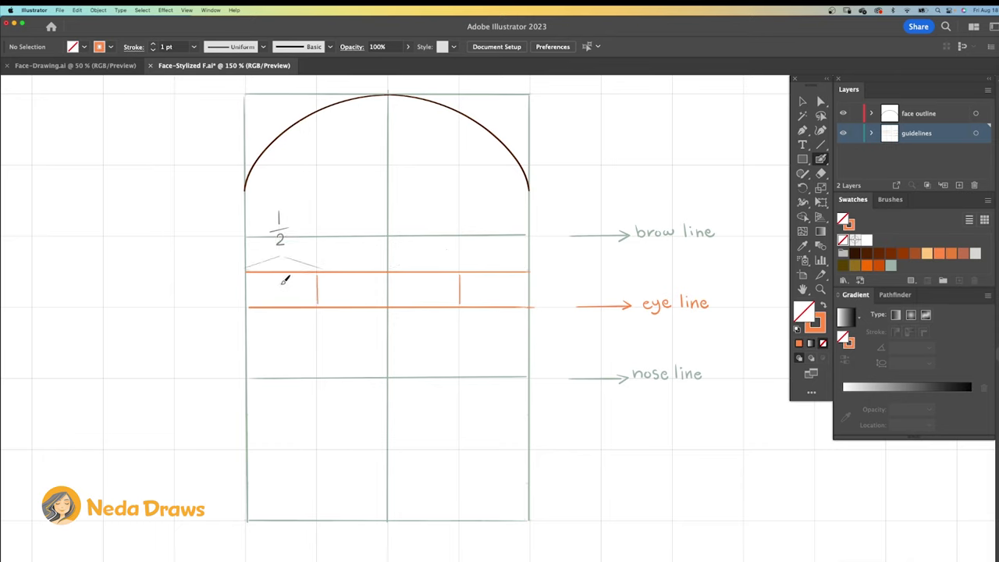
left_click_drag(280, 283, 281, 292)
left_click_drag(355, 283, 355, 290)
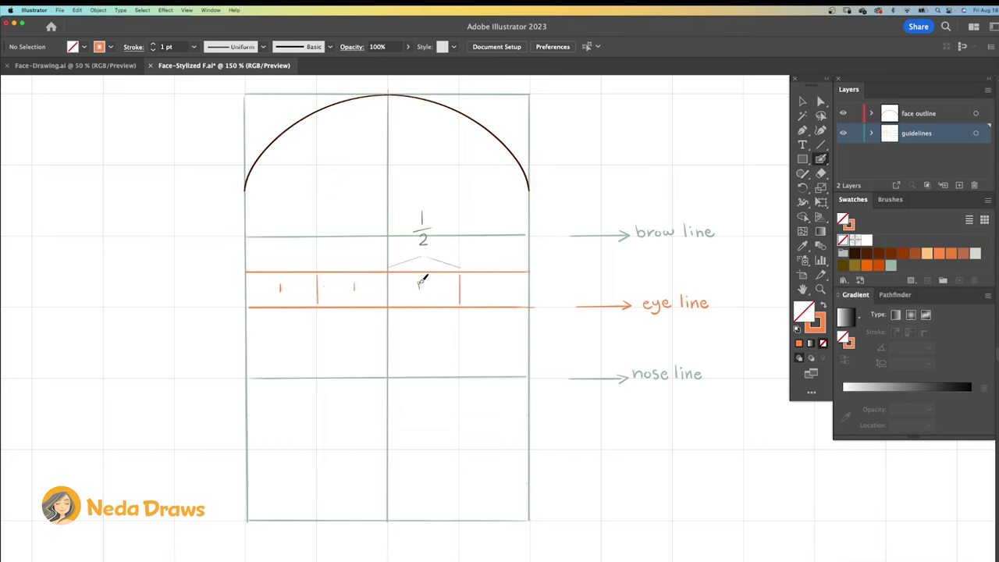
left_click_drag(419, 282, 418, 291)
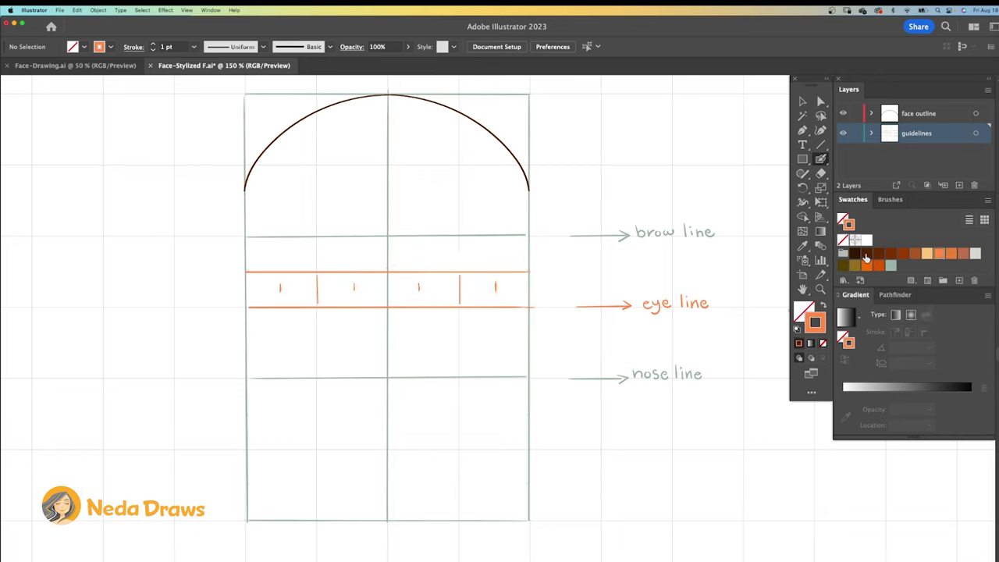
Step: On the face outline layer, draw the left eye in dark brown with a curved upper lid and a round iris
left_click(866, 253)
left_click(912, 115)
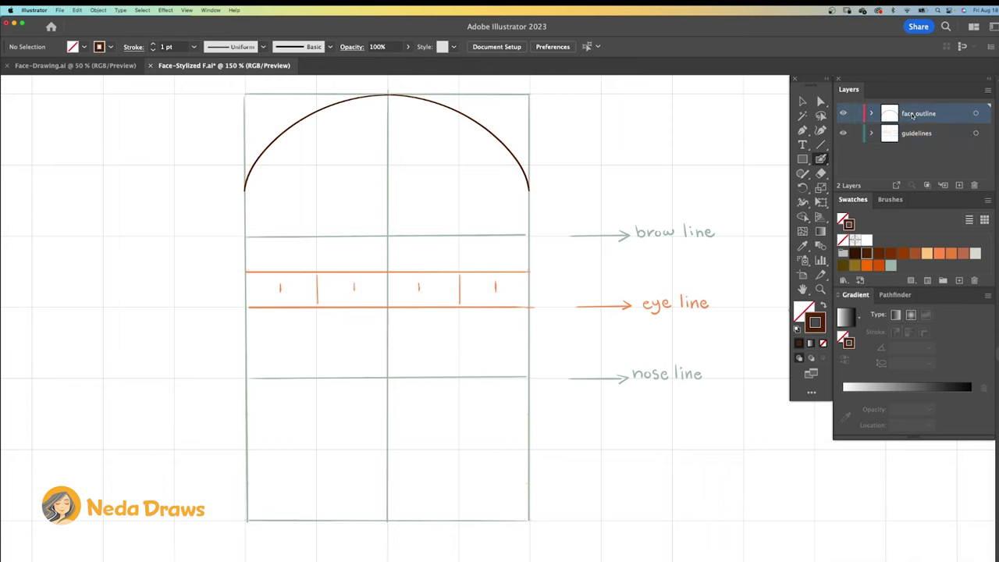
mouse_move(355, 287)
left_mouse_down()
mouse_move(294, 271)
mouse_move(279, 291)
left_mouse_up()
mouse_move(294, 281)
left_mouse_down()
mouse_move(303, 301)
mouse_move(329, 309)
mouse_move(337, 278)
left_mouse_up()
Step: Duplicate the eye onto the right half of the face, reflect it across the vertical axis, and align it with the tick marks
key("v")
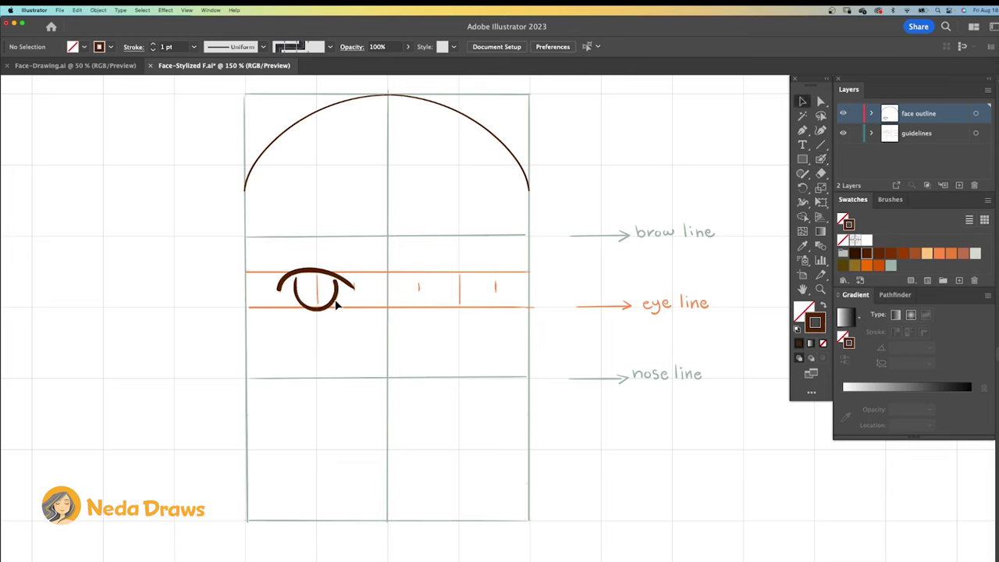
left_click(338, 306)
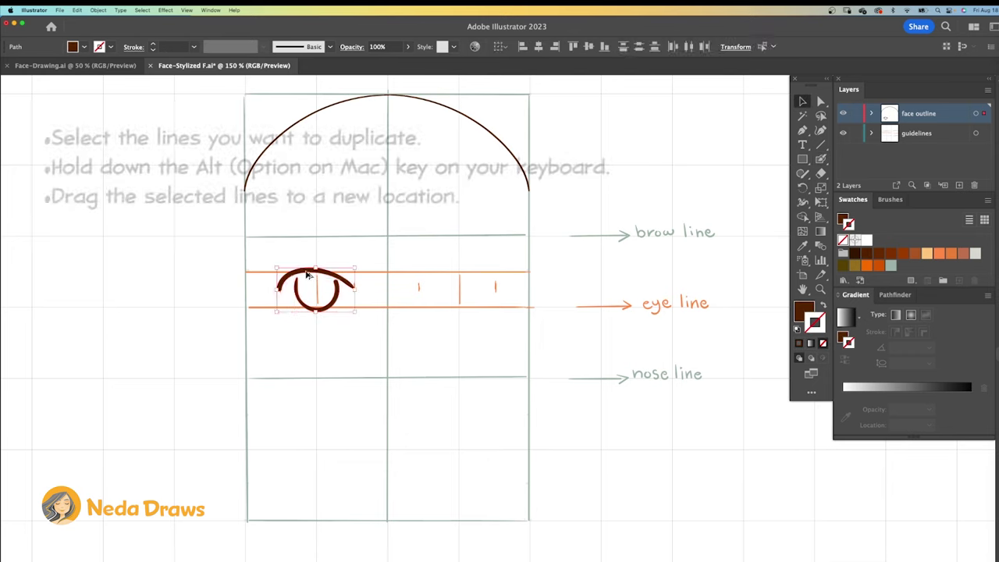
left_click_drag(308, 278, 445, 277)
right_click(453, 282)
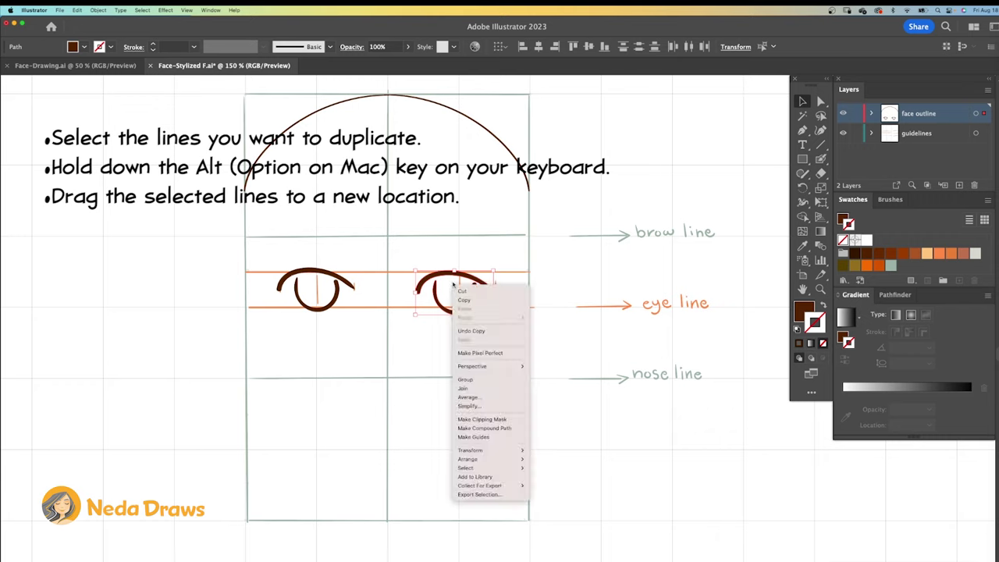
mouse_move(512, 453)
left_click(544, 481)
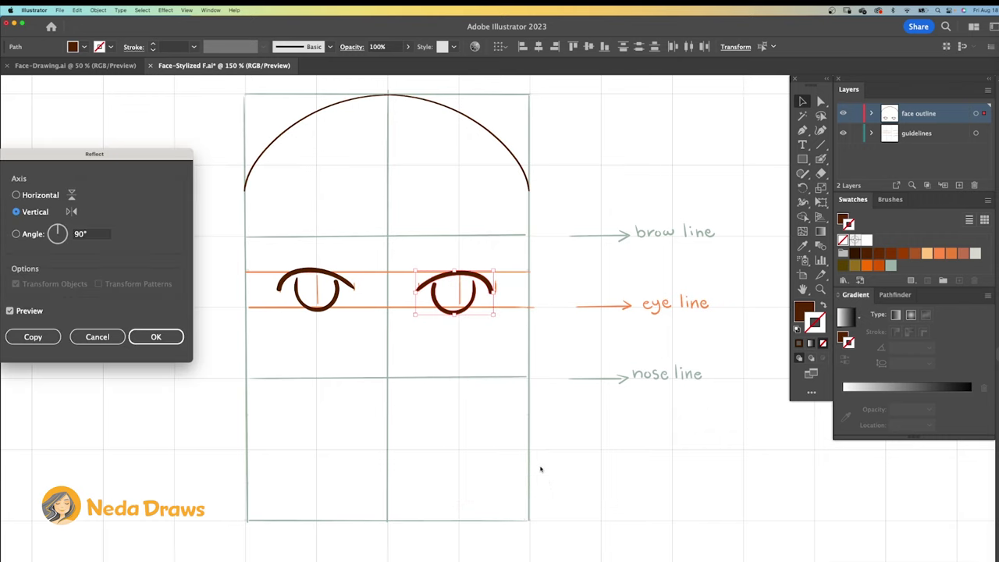
left_click(156, 337)
left_click_drag(486, 282, 488, 279)
left_click(662, 329)
Step: On the guidelines layer, draw four short orange ticks at the brow line marking the inner and outer ends of both eyebrows
left_click(801, 309)
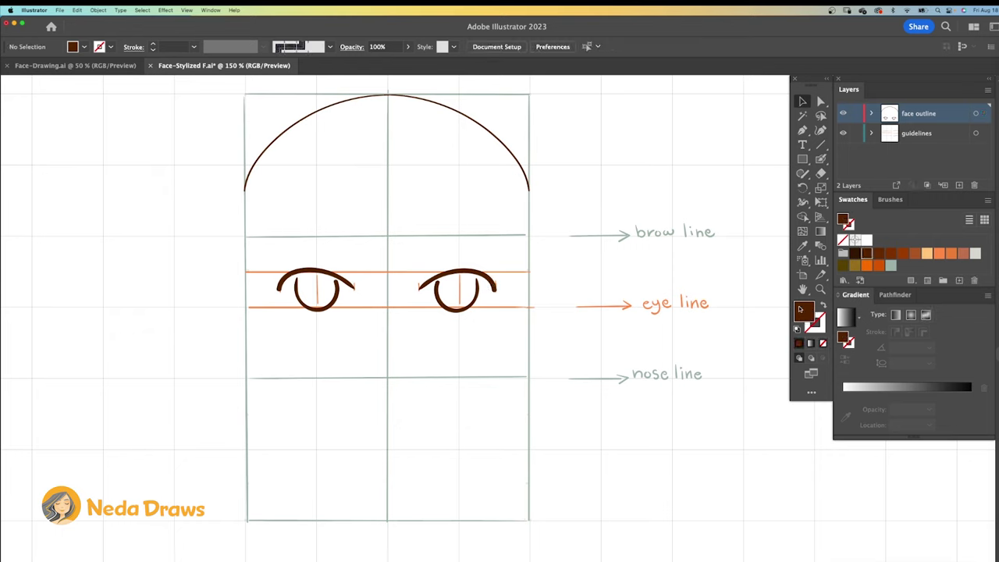
left_click(939, 255)
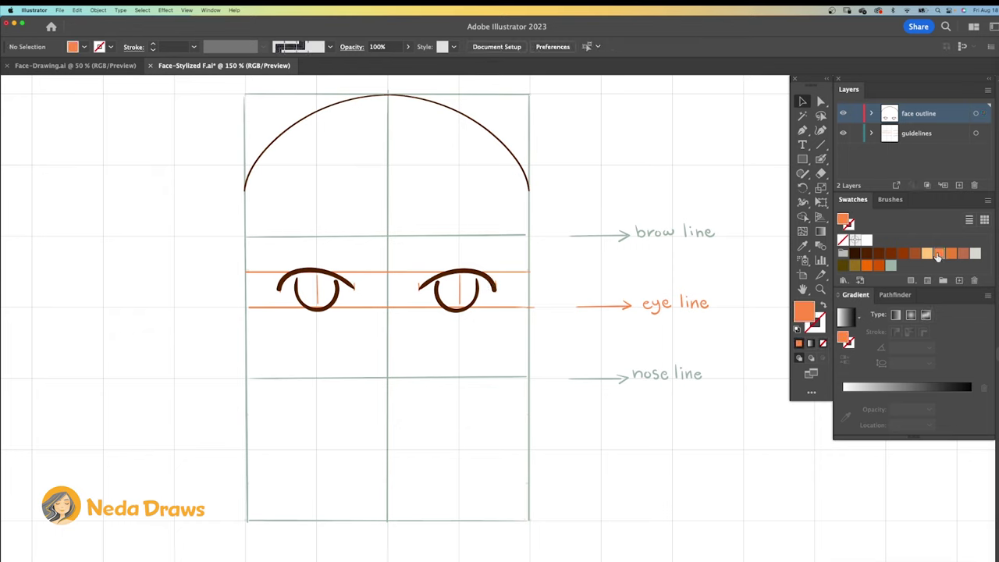
left_click(926, 134)
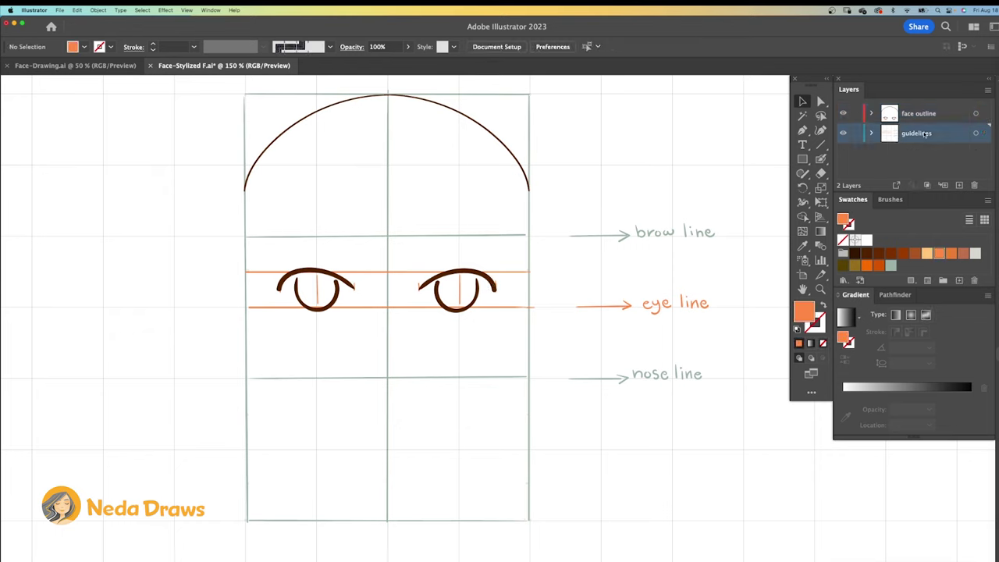
left_click(820, 159)
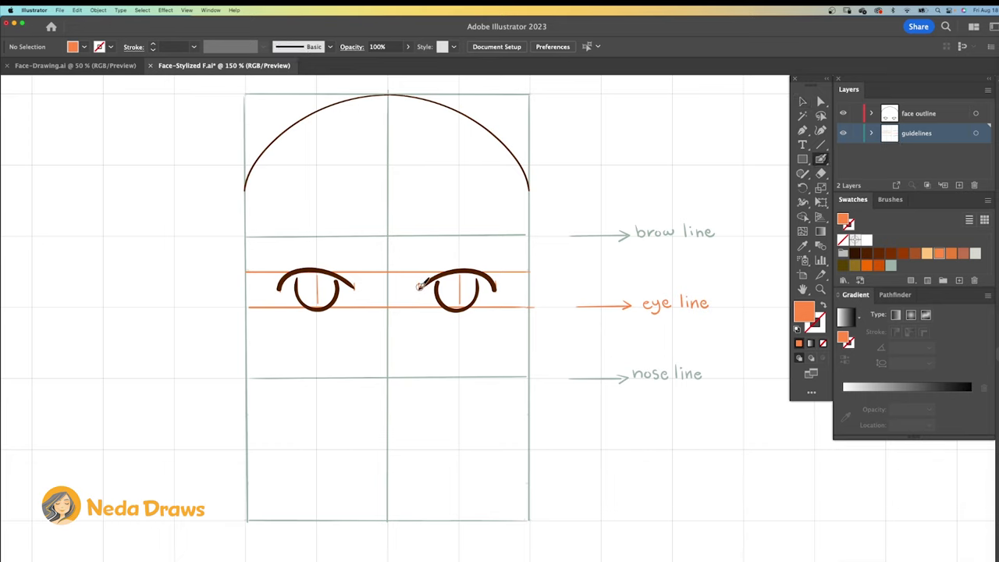
key("shift+x")
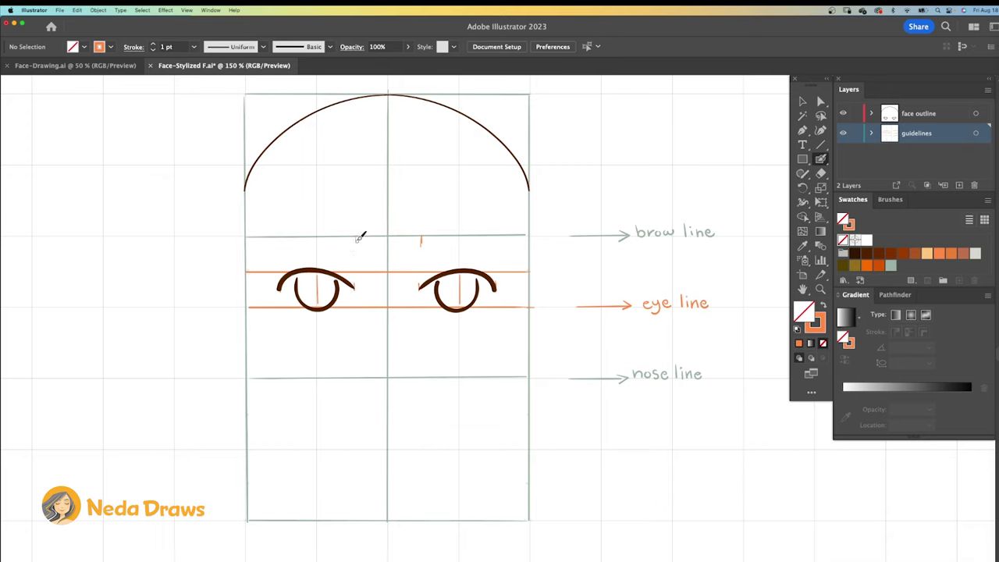
left_click_drag(356, 237, 356, 247)
left_click_drag(506, 237, 507, 247)
Step: On the face outline layer, draw the left eyebrow in dark brown as an arched shape between its two ticks
left_click(816, 321)
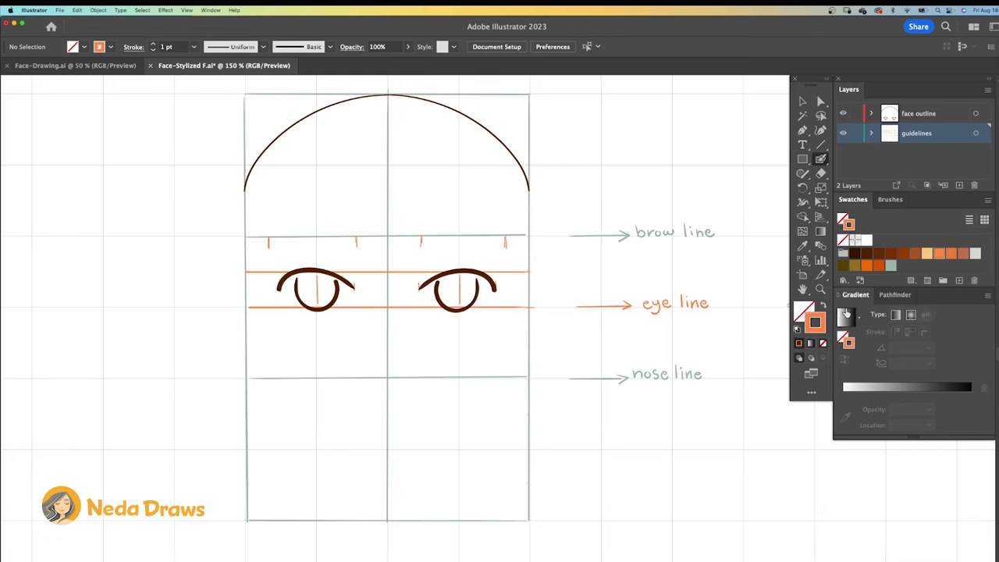
left_click(866, 252)
left_click(913, 115)
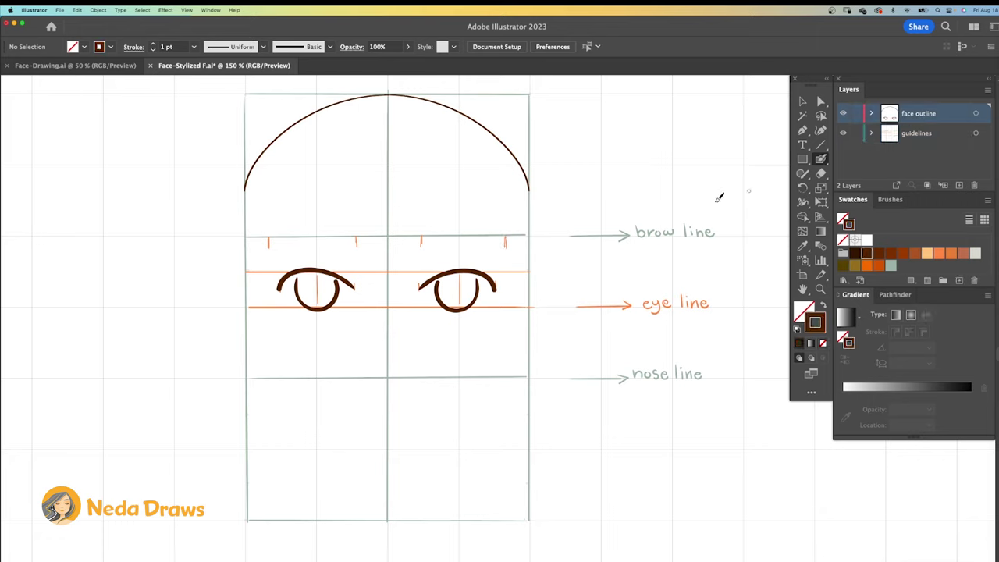
mouse_move(357, 247)
left_mouse_down()
mouse_move(336, 236)
mouse_move(268, 244)
left_mouse_up()
left_click_drag(348, 226, 298, 221)
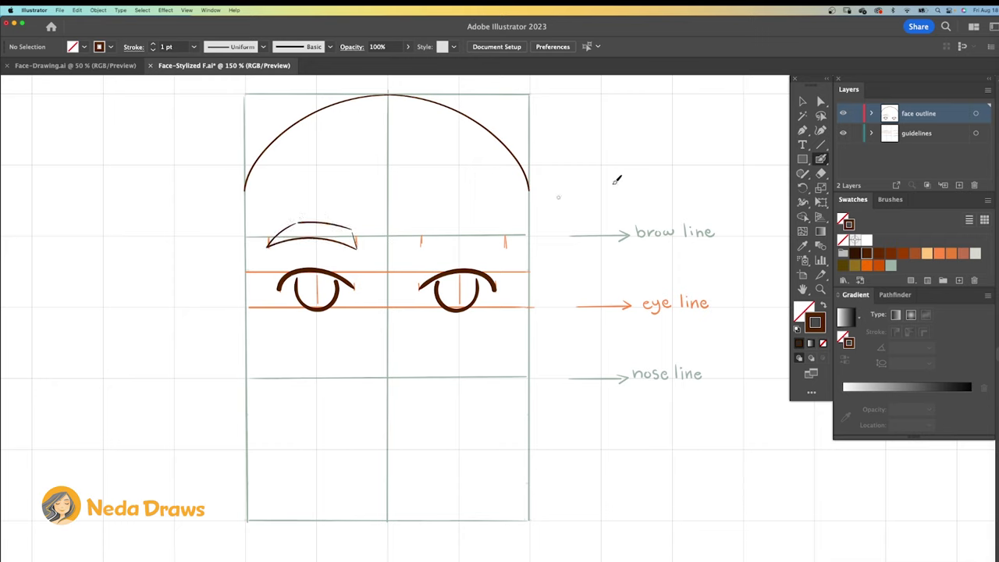
Step: Duplicate the eyebrow's lines onto the right half of the face, reflect the copy across the vertical axis, and align it with the ticks
left_click(802, 102)
left_click(289, 228)
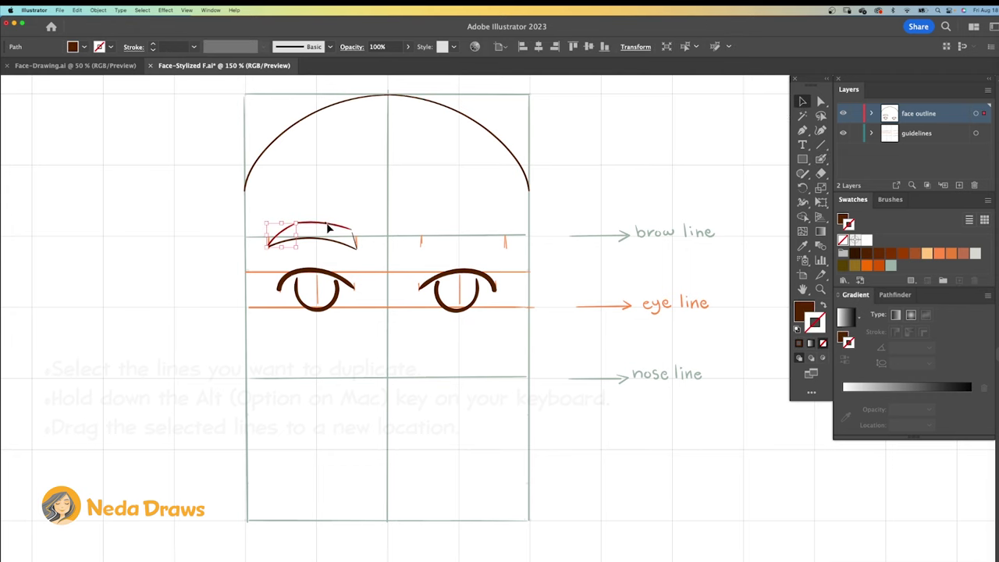
left_click(328, 224, "shift")
left_click(338, 241, "shift")
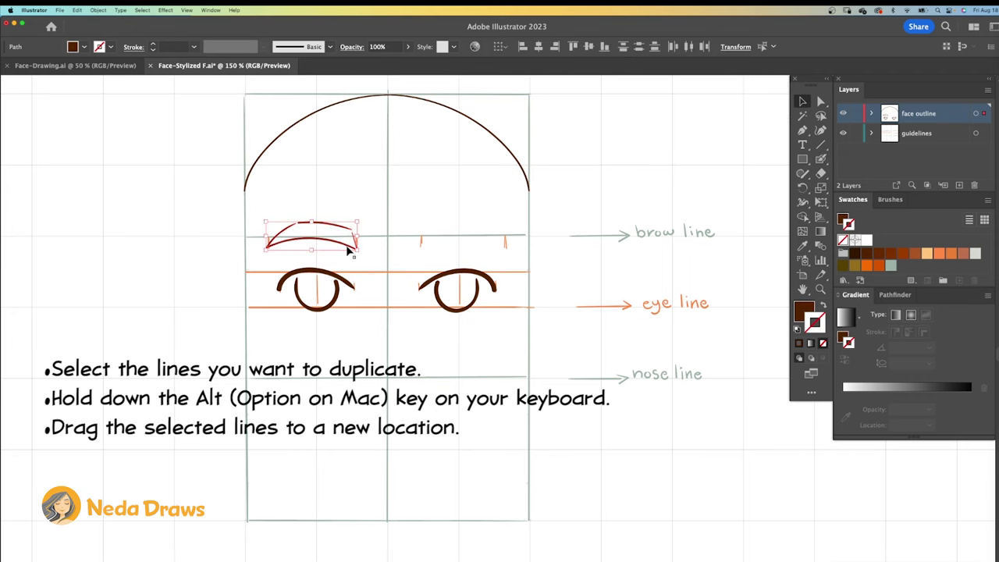
left_click_drag(349, 248, 482, 250)
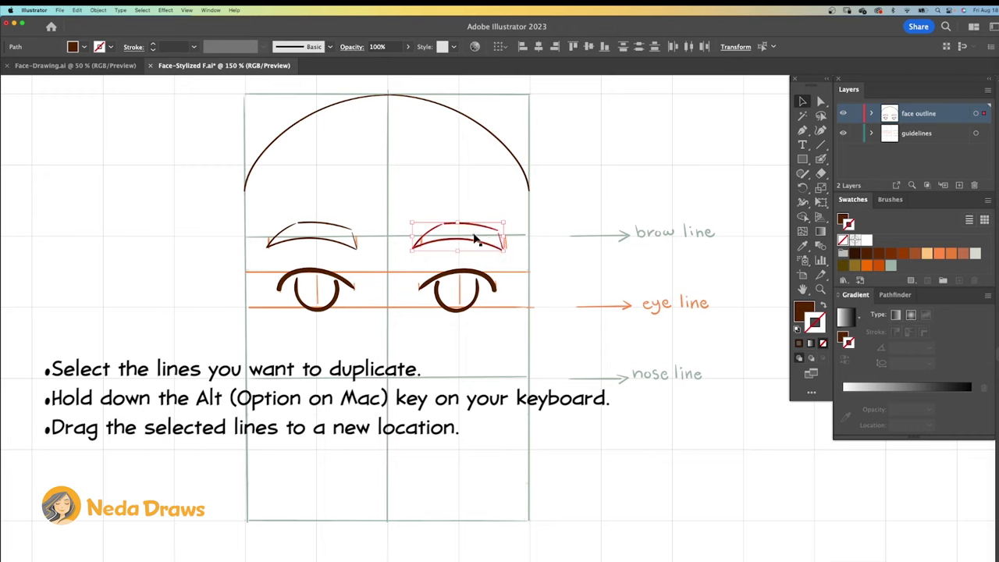
right_click(477, 239)
mouse_move(500, 402)
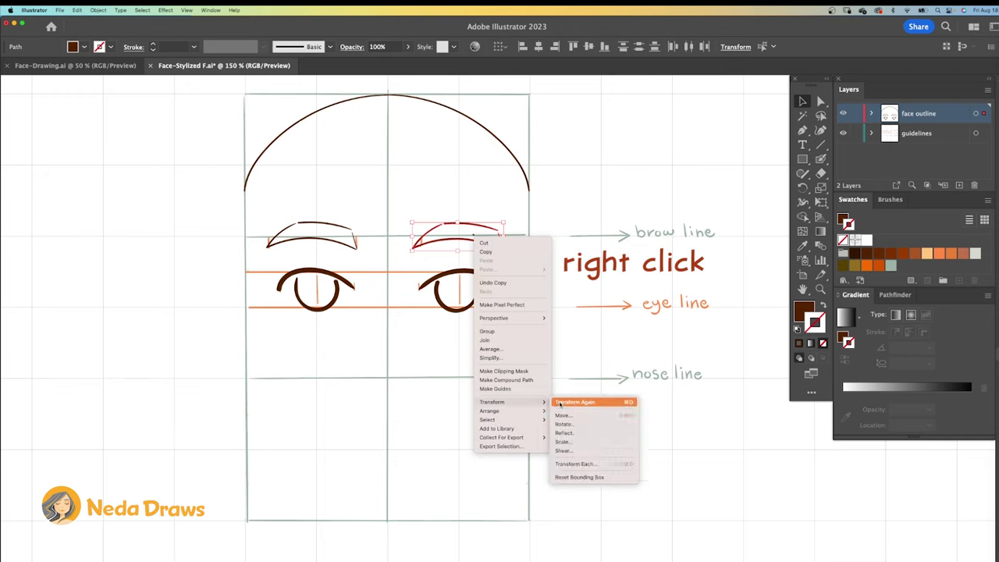
left_click(571, 431)
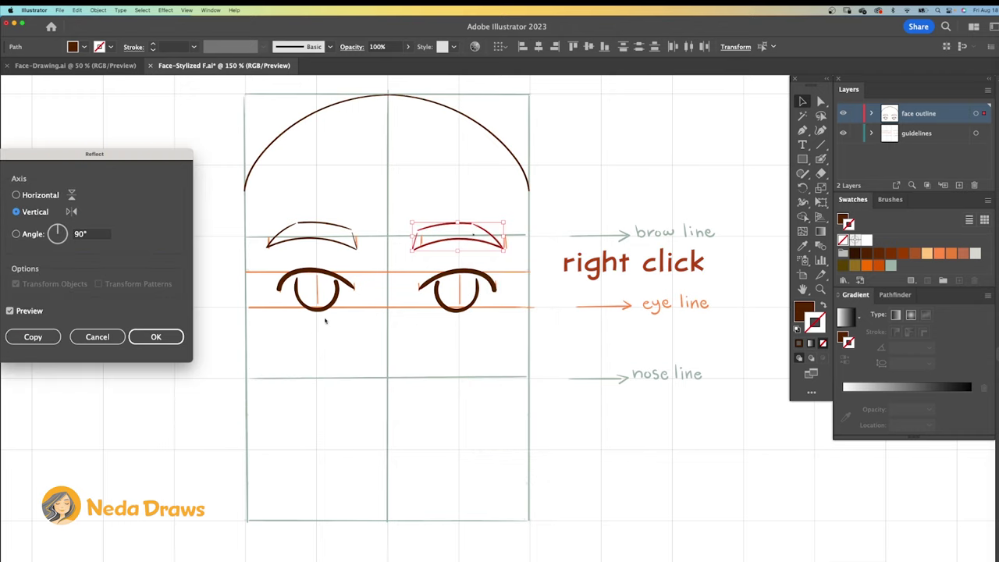
left_click(156, 337)
left_click(450, 245)
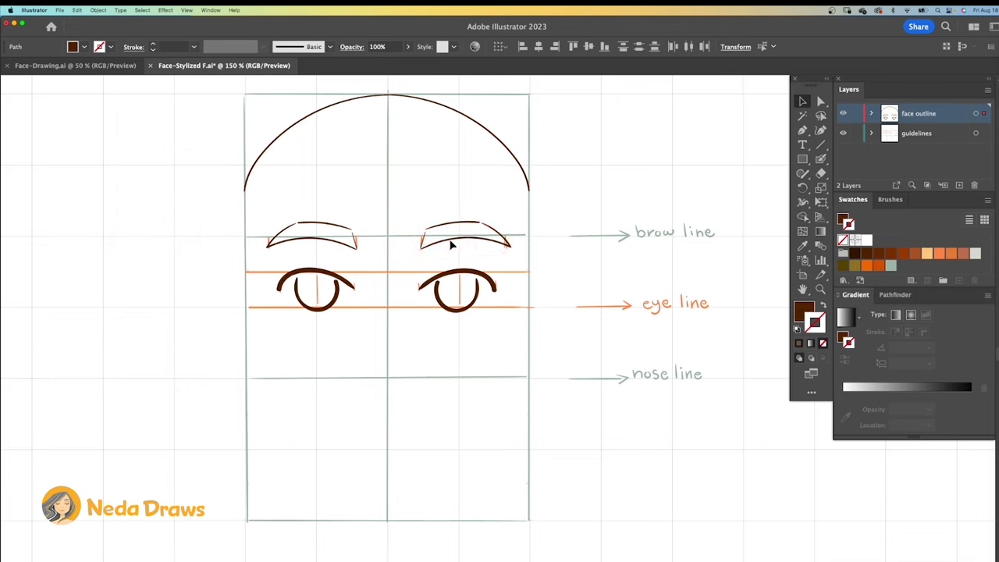
Step: On the guidelines layer, draw an orange vertical line from each eye's inner corner down to the nose line
left_click(782, 308)
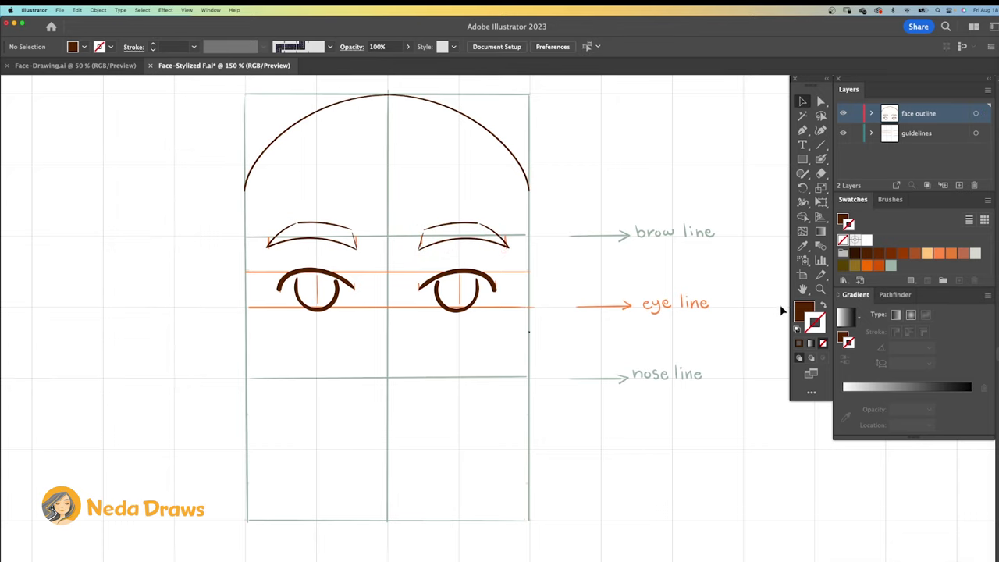
left_click(939, 254)
left_click(919, 133)
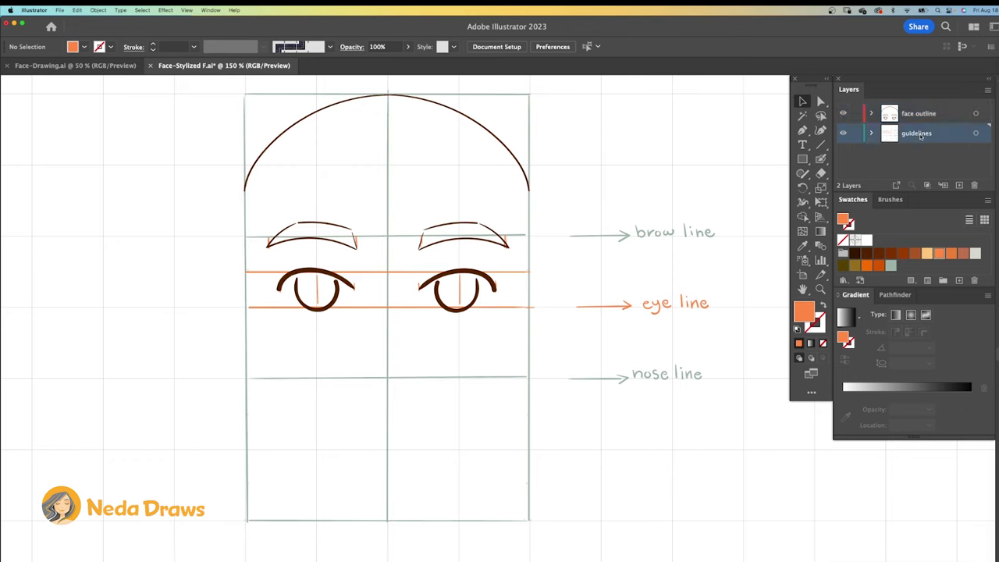
left_click(821, 159)
key("shift+x")
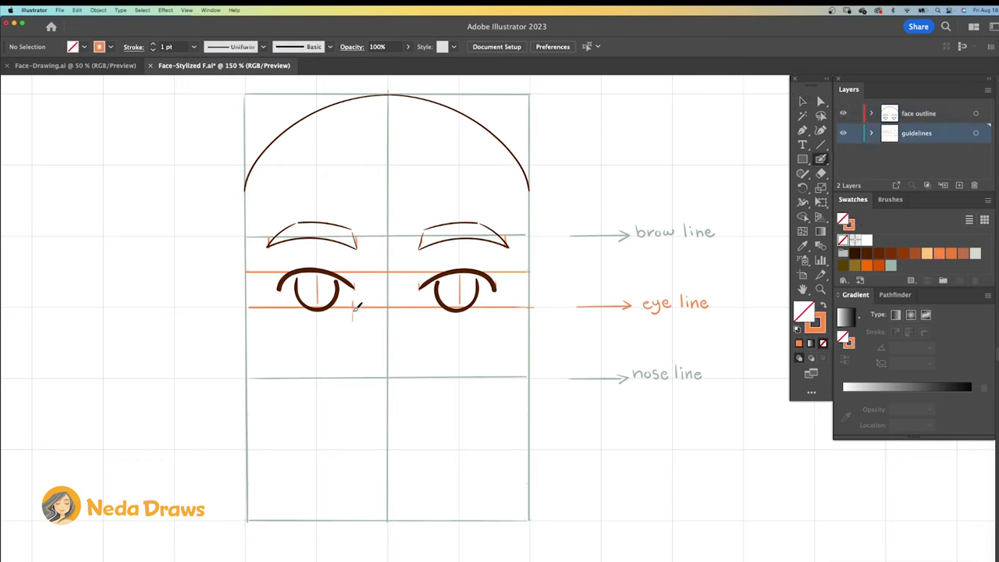
left_click_drag(354, 309, 354, 379)
left_click_drag(422, 284, 427, 378)
Step: On the face outline layer, draw the nose in dark brown between the vertical guides, with curved nostrils and a small tip on the nose line
left_click(867, 254)
left_click(919, 114)
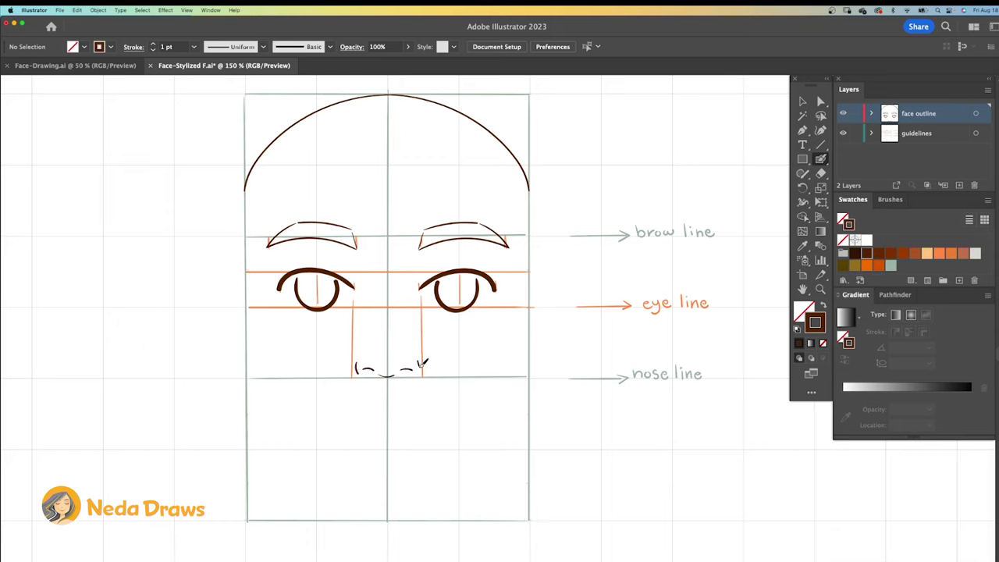
Step: On the guidelines layer, divide the frame's right edge below the nose line into quarters with short orange ticks
left_click(938, 255)
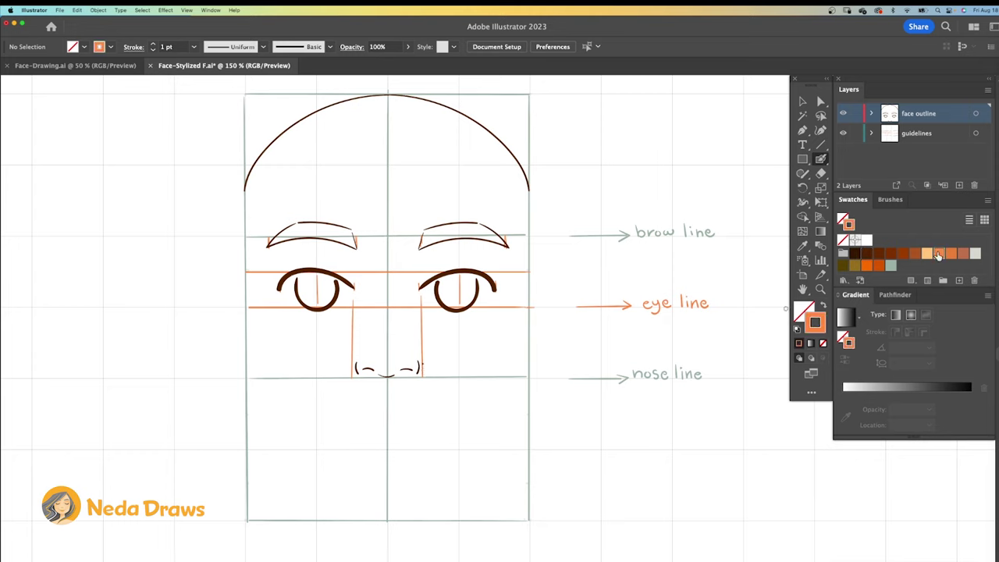
left_click(918, 136)
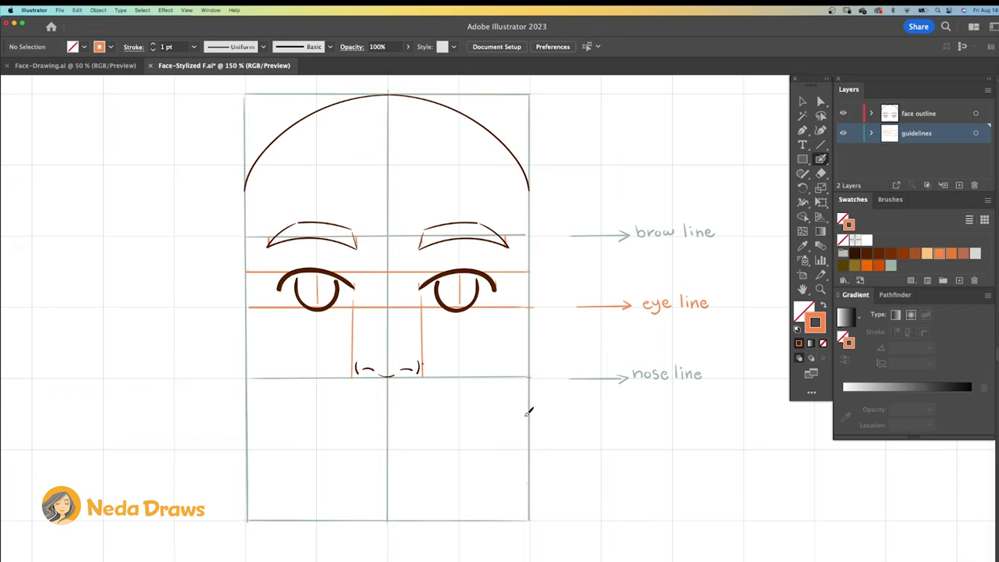
left_click_drag(526, 451, 532, 450)
Step: Label the first tick below the nose line "mouth line" and the third "chin line" with arrows, and draw short orange guides across the center
left_click_drag(570, 415, 616, 419)
left_click_drag(631, 409, 631, 415)
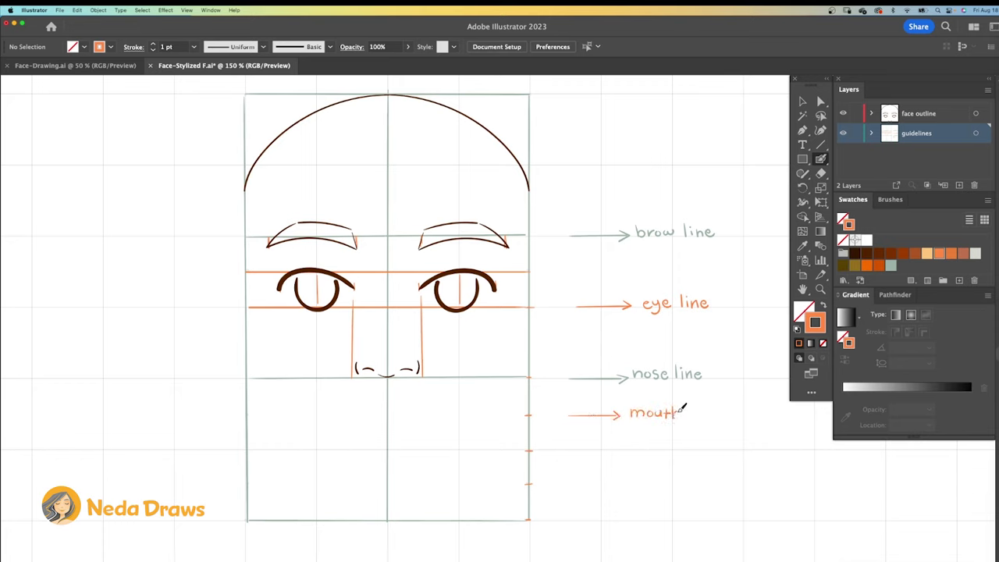
left_click_drag(705, 408, 724, 414)
left_click_drag(577, 484, 621, 484)
left_click_drag(636, 479, 676, 486)
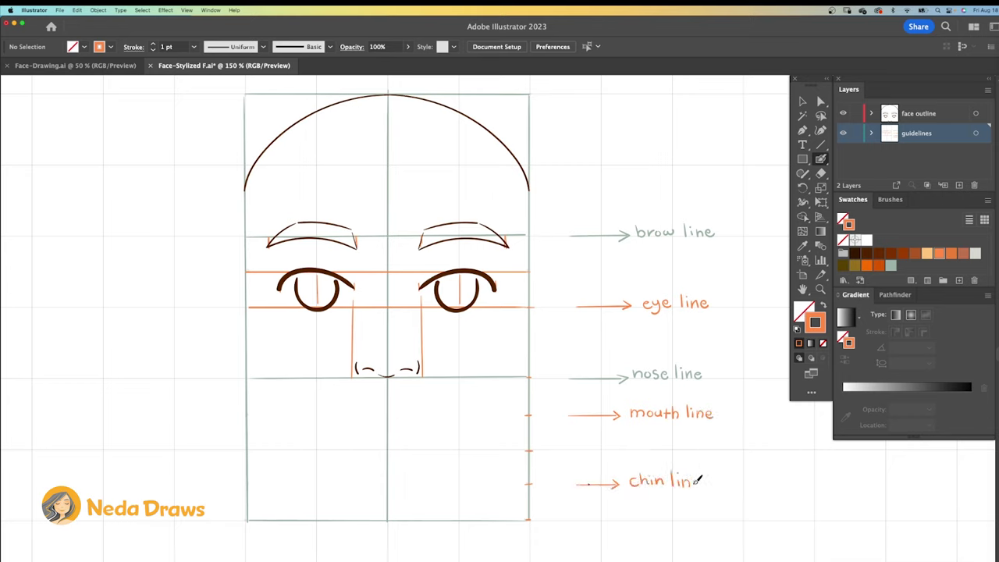
left_click_drag(413, 415, 347, 415)
left_click_drag(428, 484, 342, 484)
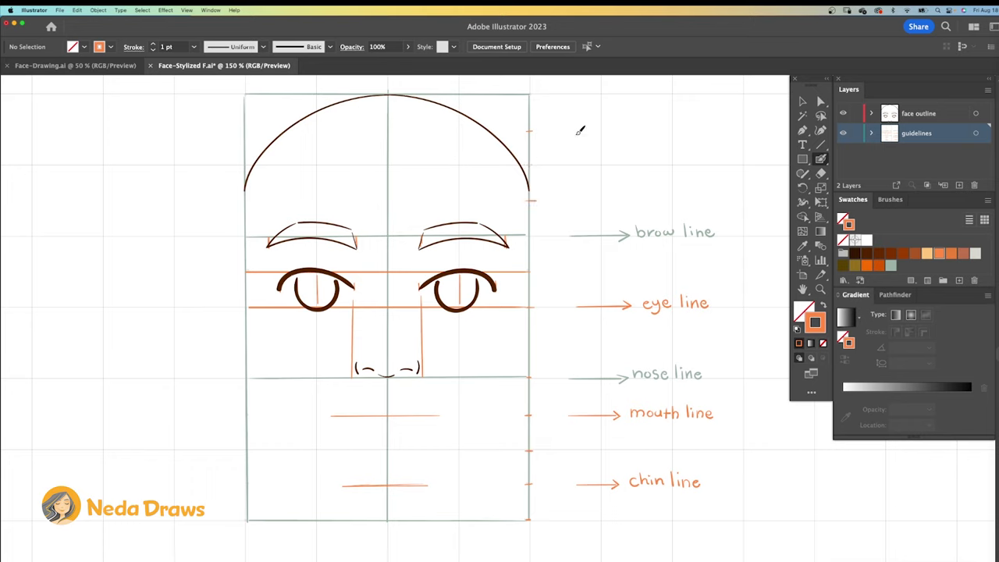
Step: Add an orange arrow labeled "hair line" at the upper edge tick and draw a short guide across the center at that height
left_click_drag(577, 133, 646, 128)
left_click_drag(687, 132, 680, 135)
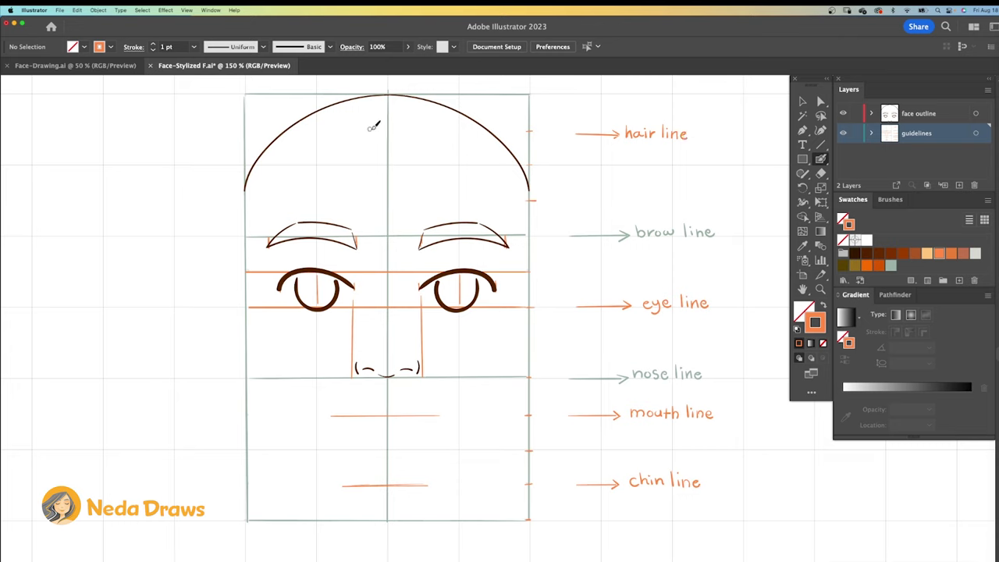
left_click_drag(374, 128, 411, 130)
Step: On the face outline layer, draw a dark brown smiling mouth curve at the mouth line with short lip strokes above and below
left_click(867, 254)
left_click(912, 117)
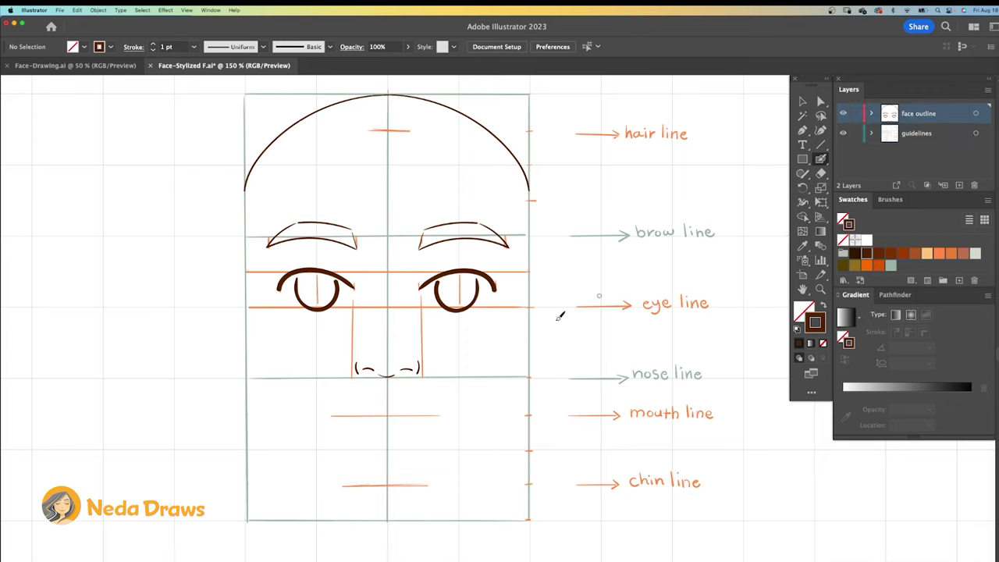
mouse_move(338, 408)
left_mouse_down()
mouse_move(436, 404)
mouse_move(340, 404)
left_mouse_up()
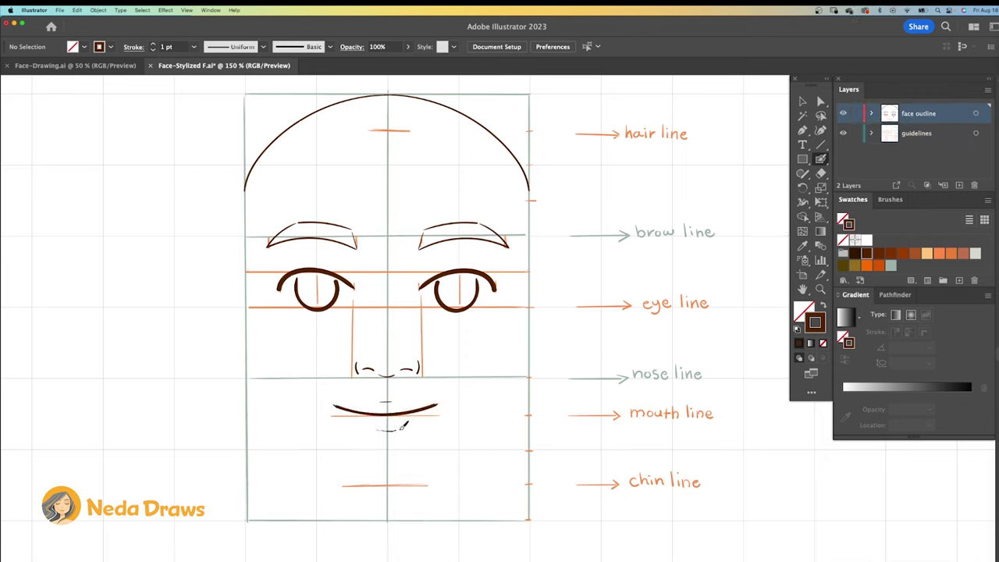
Step: On the guidelines layer, draw a gray-green vertical line from each eye's outer corner down to the mouth line, ending in a short cross tick
left_click(891, 265)
left_click(913, 137)
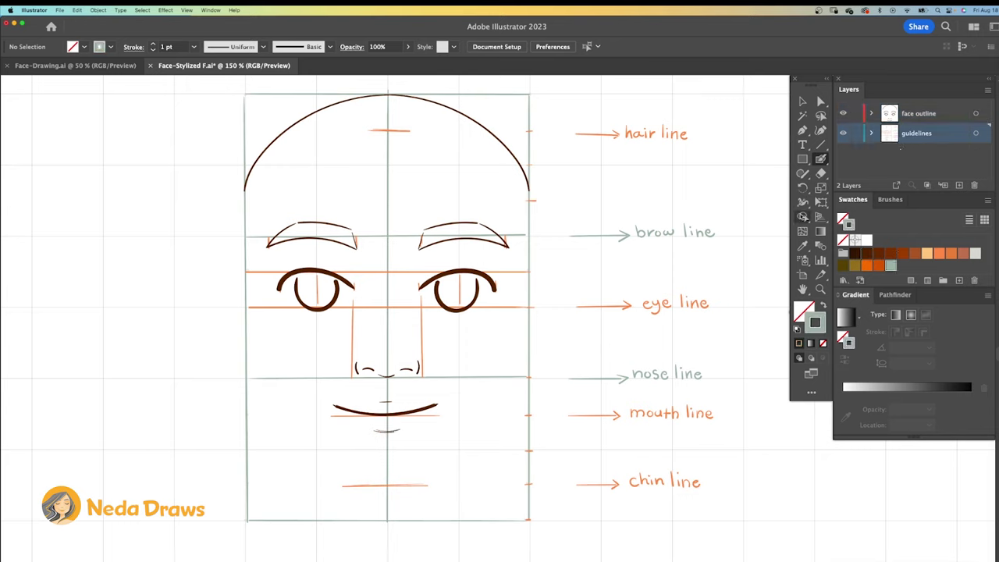
mouse_move(494, 297)
left_mouse_down()
mouse_move(495, 419)
mouse_move(506, 415)
left_mouse_up()
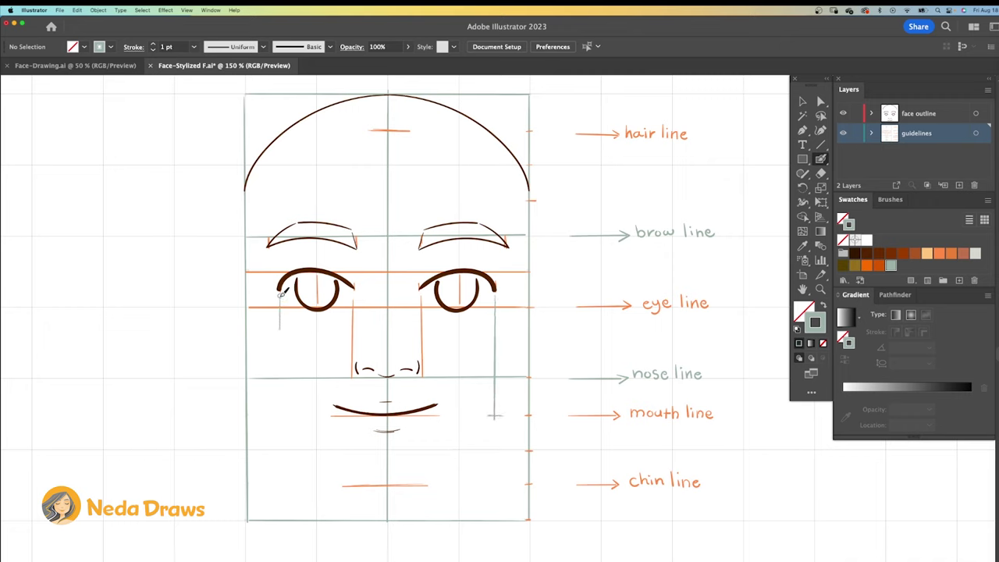
left_click_drag(281, 298, 282, 412)
Step: On the face outline layer, draw the left jaw in dark brown from the eye line through the mouth-line cross tick to the chin center
left_click(867, 253)
left_click(918, 113)
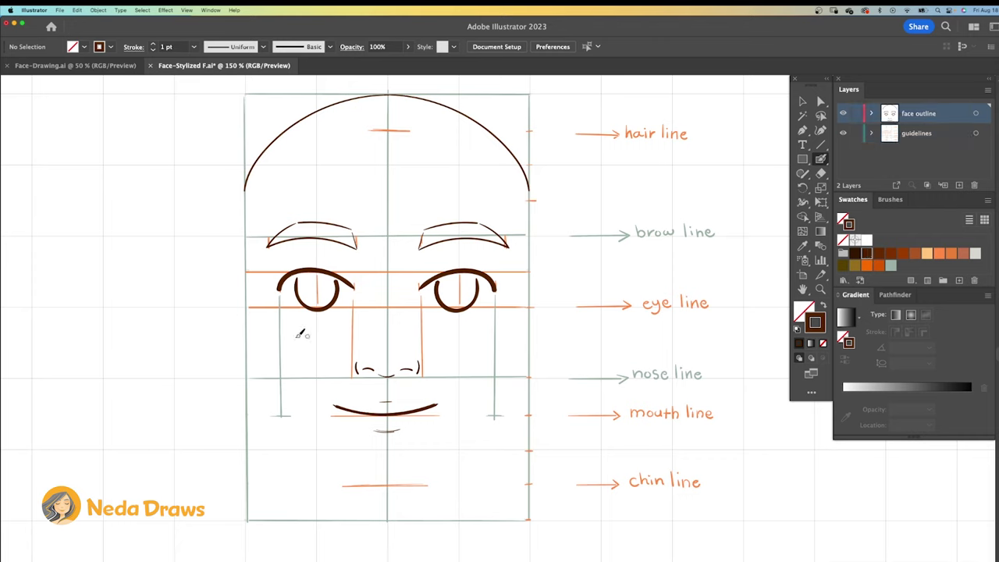
mouse_move(248, 307)
left_mouse_down()
mouse_move(284, 416)
mouse_move(386, 485)
left_mouse_up()
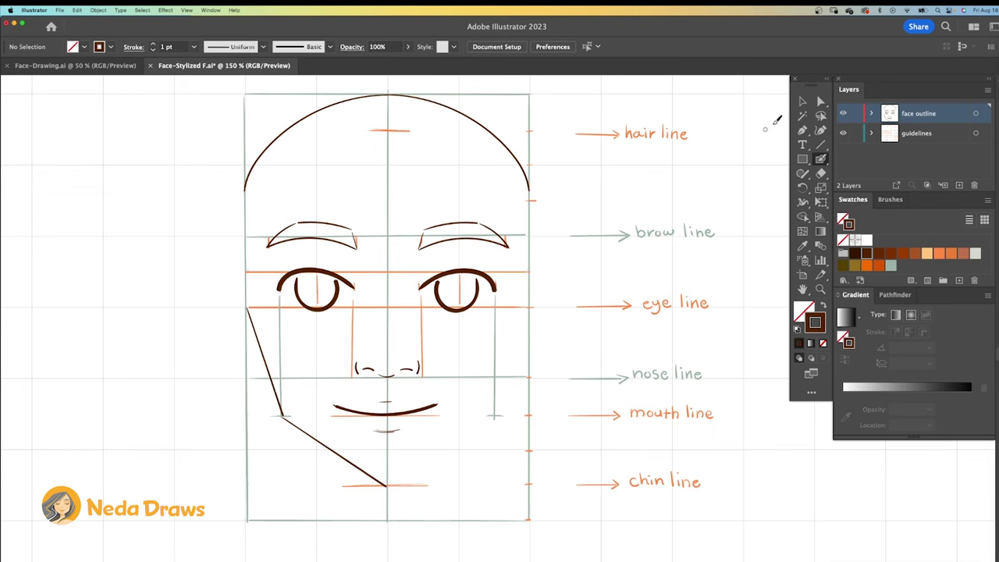
Step: Duplicate the jaw line onto the right half of the face, reflect it across the vertical axis, and join it to the left jaw at the chin
left_click(803, 101)
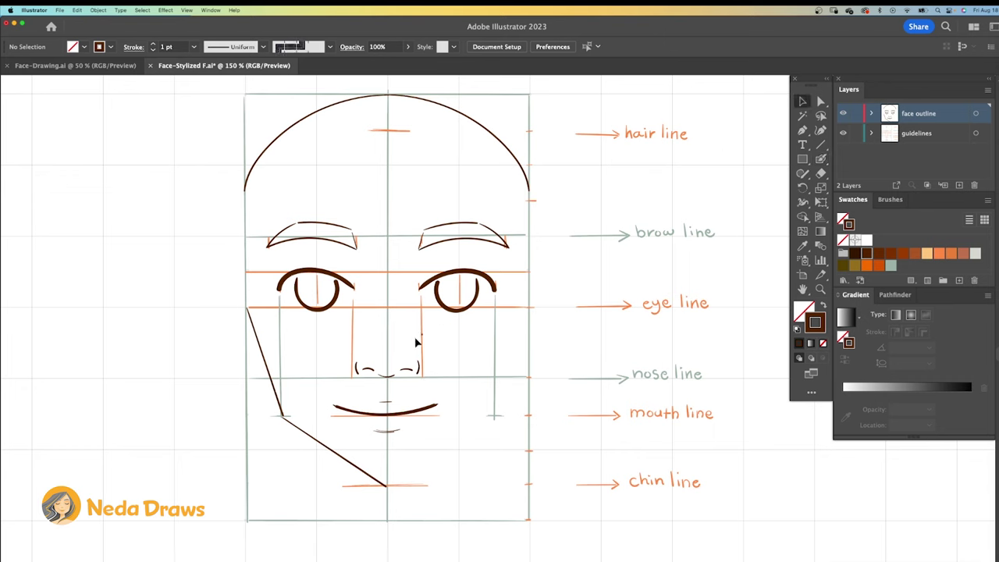
left_click(297, 426)
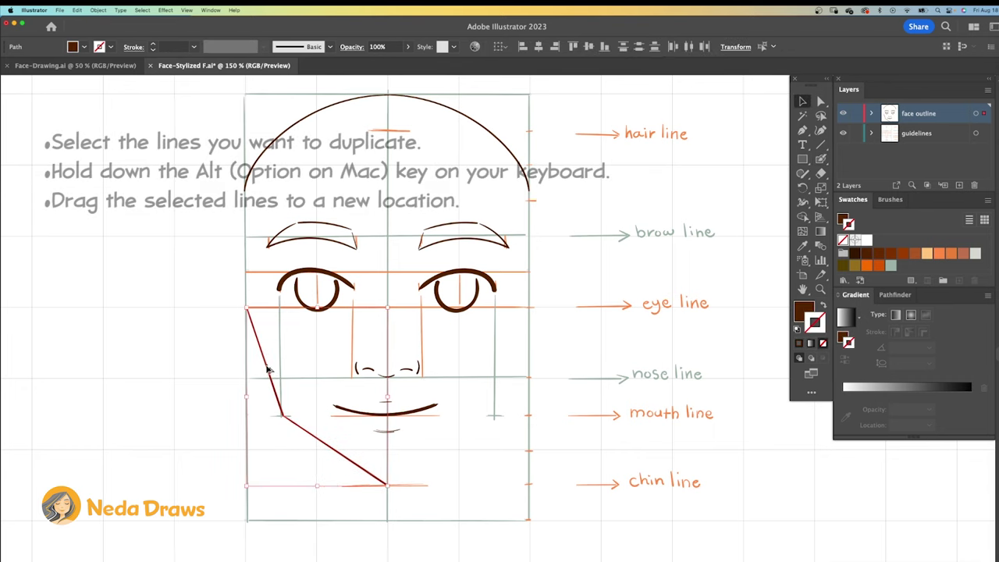
left_click_drag(268, 370, 433, 366)
right_click(474, 274)
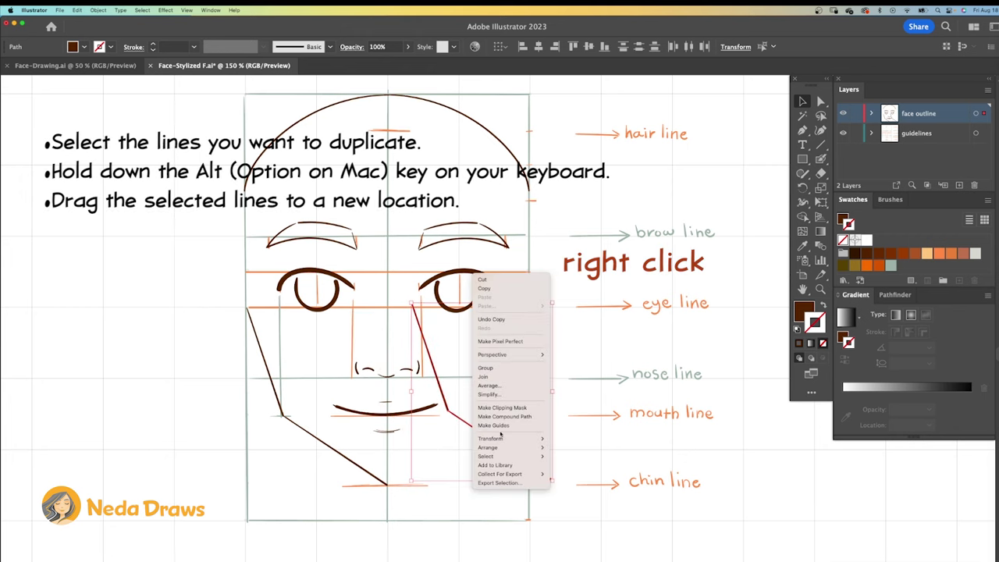
mouse_move(500, 438)
left_click(571, 469)
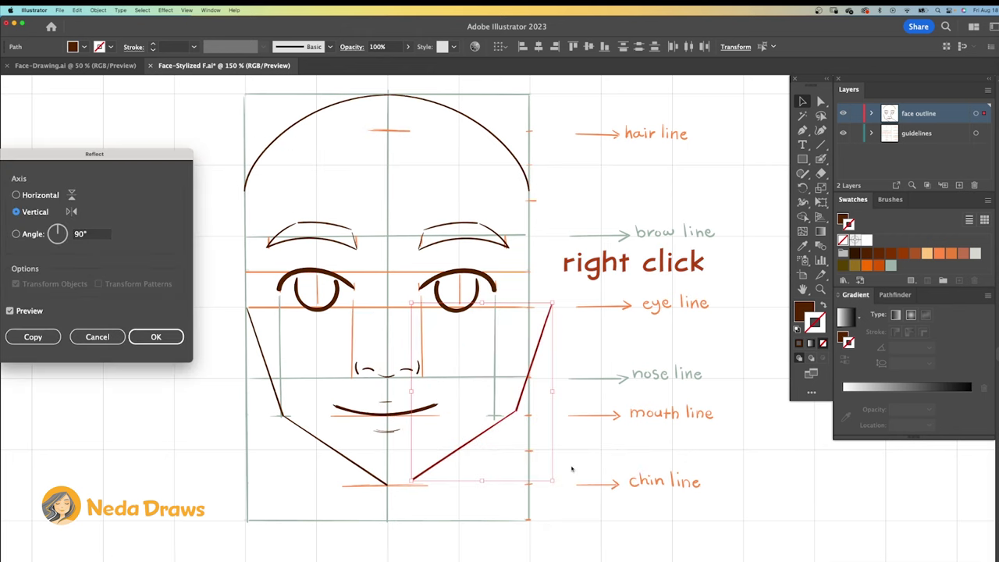
key("Return")
left_click(538, 355)
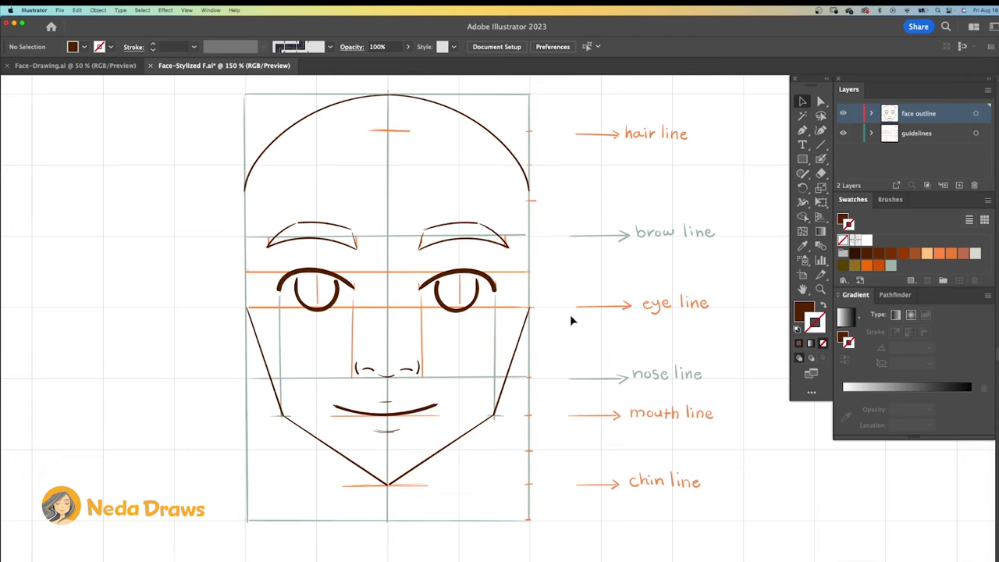
Step: Draw the right ear in dark brown from above the eye line toward the nose line, and mirror a copy onto the left side
left_click(820, 160)
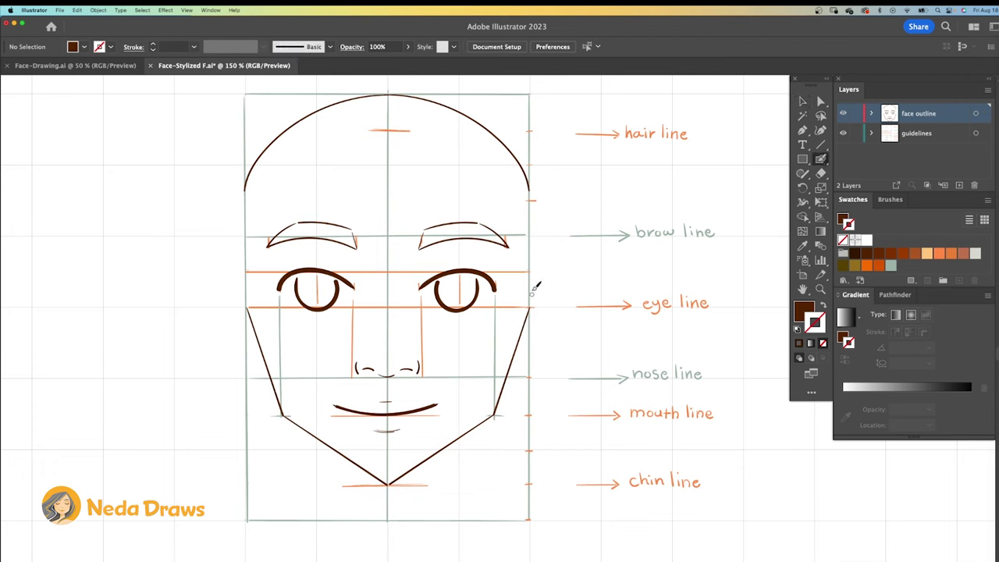
mouse_move(539, 275)
left_mouse_down()
mouse_move(547, 339)
mouse_move(522, 369)
mouse_move(541, 354)
mouse_move(558, 278)
left_mouse_up()
left_click(803, 101)
left_click(540, 358)
left_click_drag(550, 309, 215, 311, "alt")
right_click(244, 221)
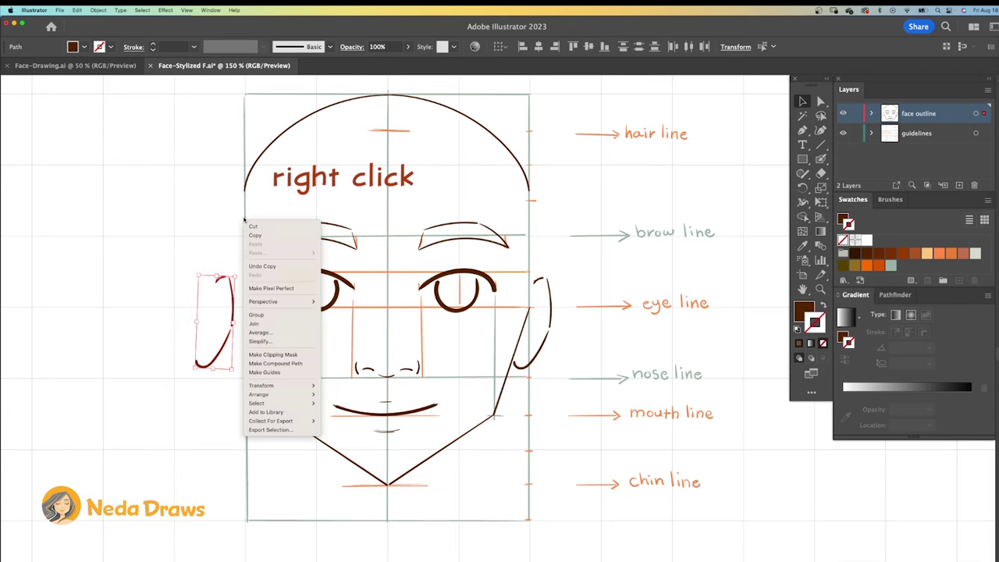
mouse_move(274, 387)
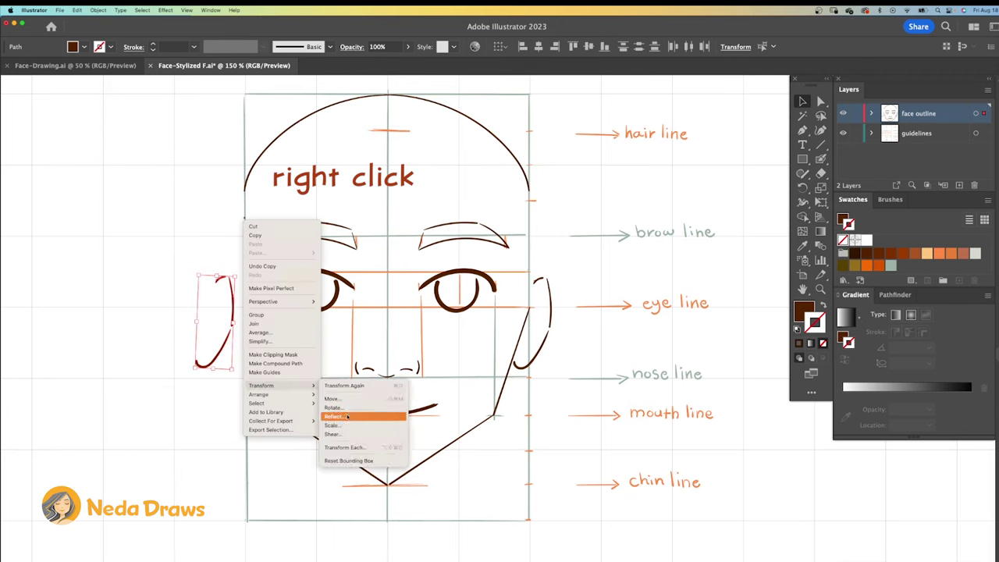
left_click(338, 417)
left_click(151, 336)
left_click_drag(212, 355, 240, 355)
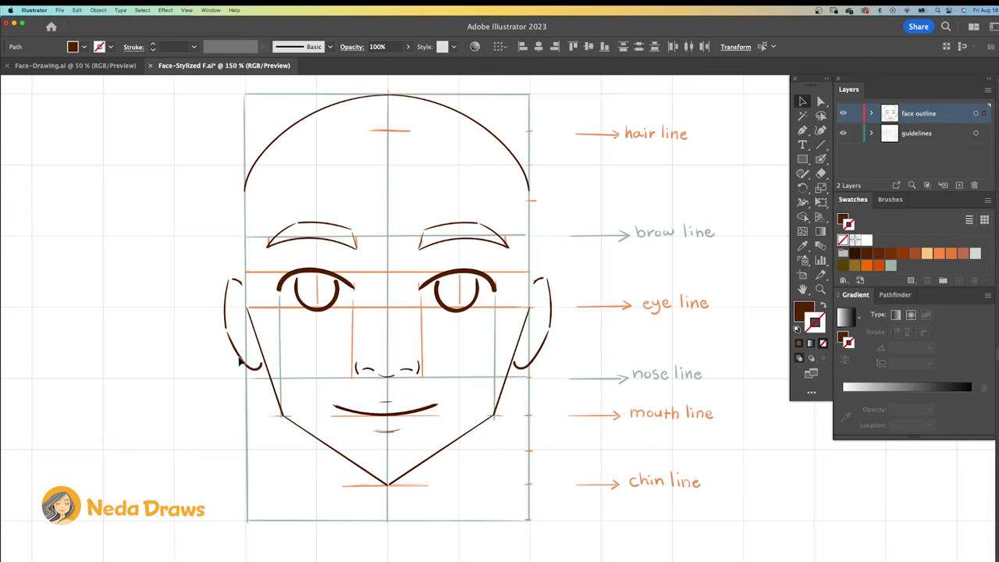
left_click(449, 312)
Step: Draw the sides of the head in dark brown from each end of the skull curve down to the tops of the ears
left_click(822, 159)
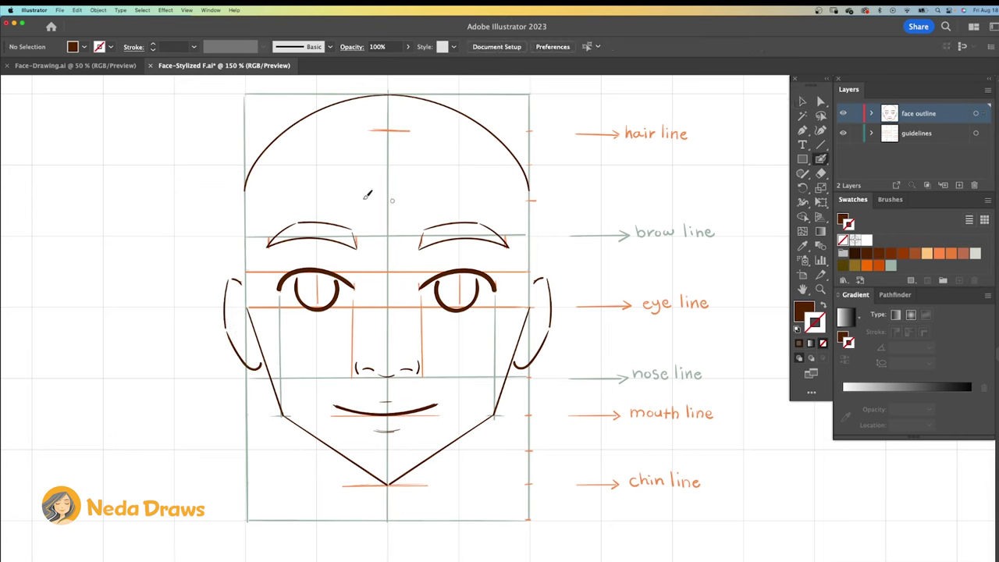
left_click_drag(251, 175, 238, 279)
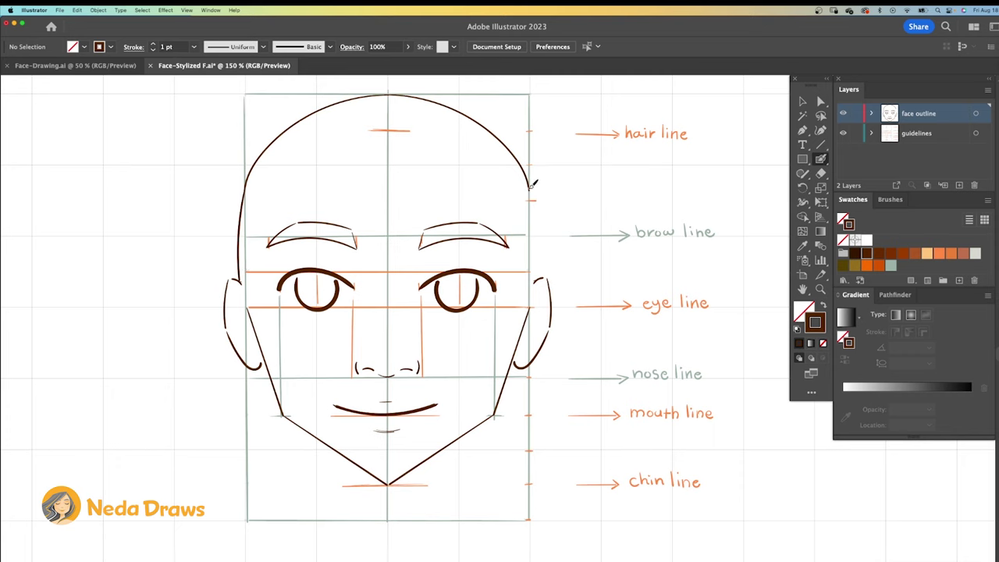
left_click_drag(531, 186, 536, 280)
Step: On the guidelines layer, draw gray-green vertical neck guides below the eye centers, from the jaw past the bottom of the grid frame
left_click(915, 134)
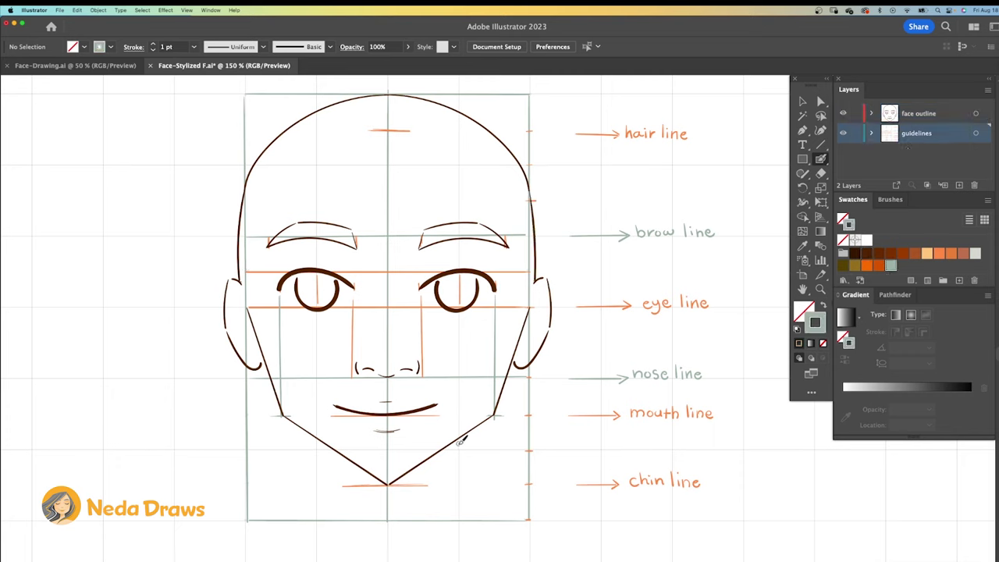
left_click_drag(461, 440, 461, 526)
left_click_drag(320, 447, 319, 529)
Step: On the face outline layer, draw both sides of the neck in dark brown, slightly inside the neck guides
left_click(867, 254)
left_click(915, 114)
left_click_drag(328, 440, 328, 521)
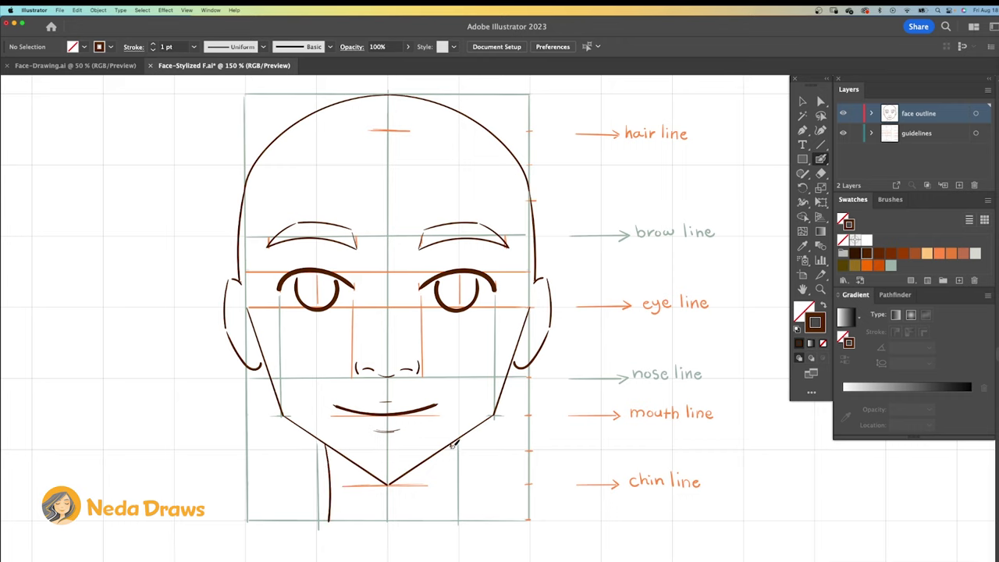
left_click_drag(451, 442, 448, 522)
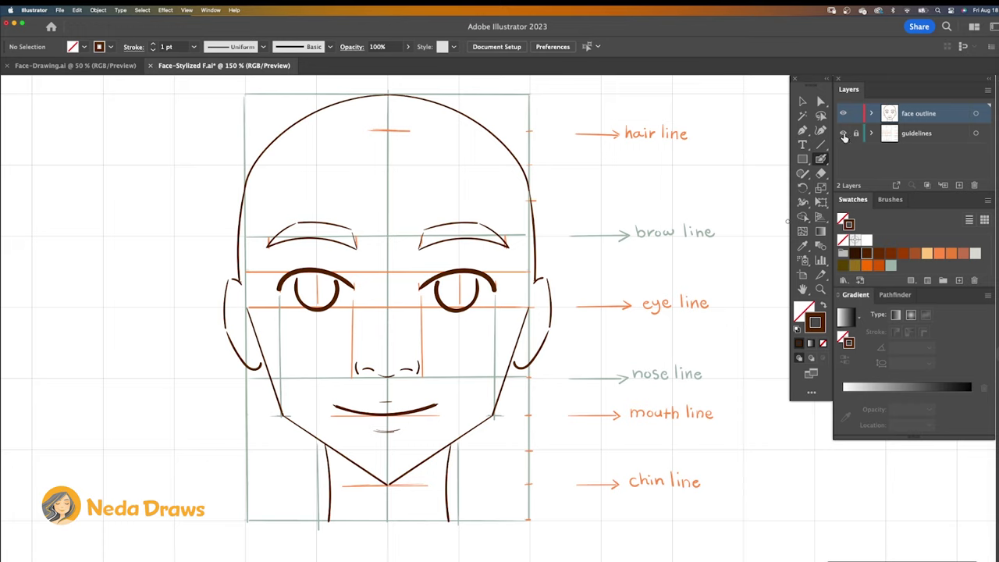
Step: Hide the guidelines layer and lower the opacity of the whole face outline drawing to 30%
left_click(843, 133)
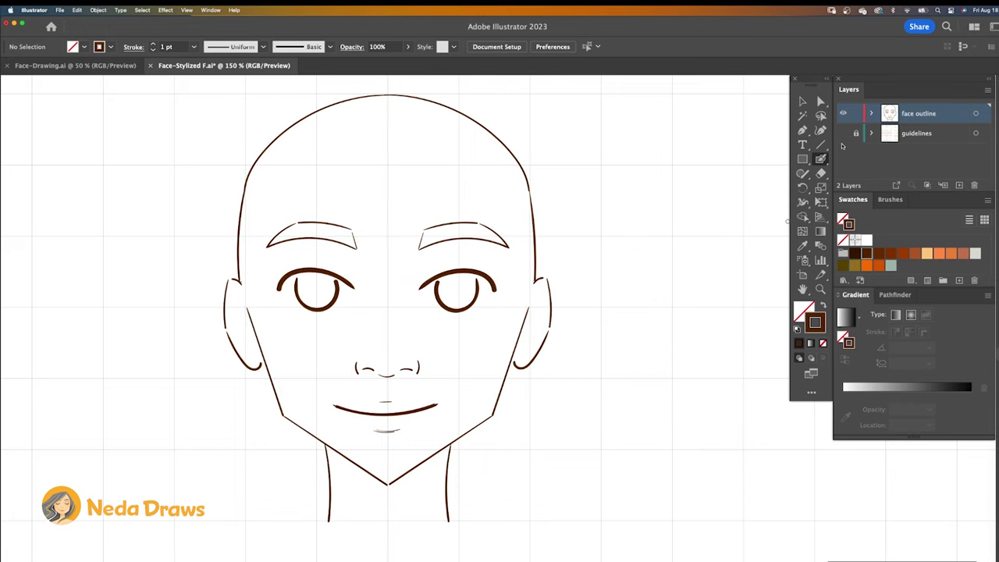
left_click(802, 102)
left_click_drag(188, 86, 600, 539)
left_click(407, 47)
left_click_drag(408, 64, 375, 65)
left_click(636, 192)
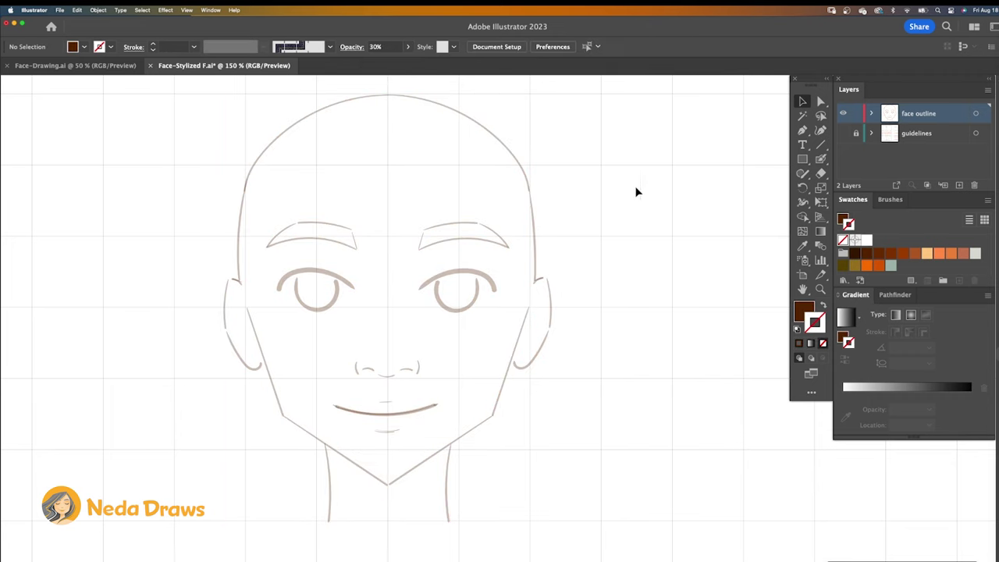
Step: Lock the face outline layer and add a new layer above it named "refined sketch"
left_click(856, 115)
left_click(959, 185)
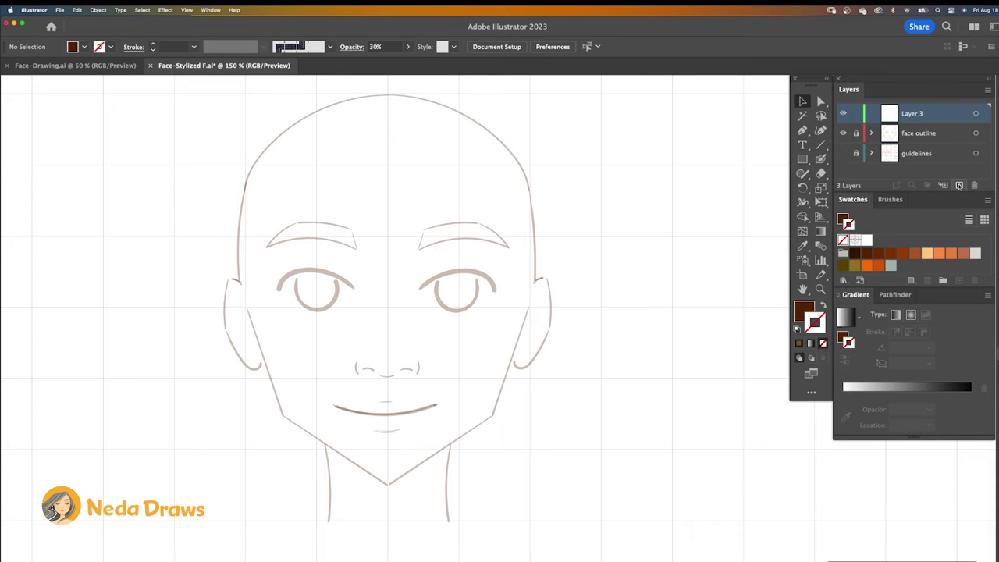
double_click(915, 114)
type("refined sketc")
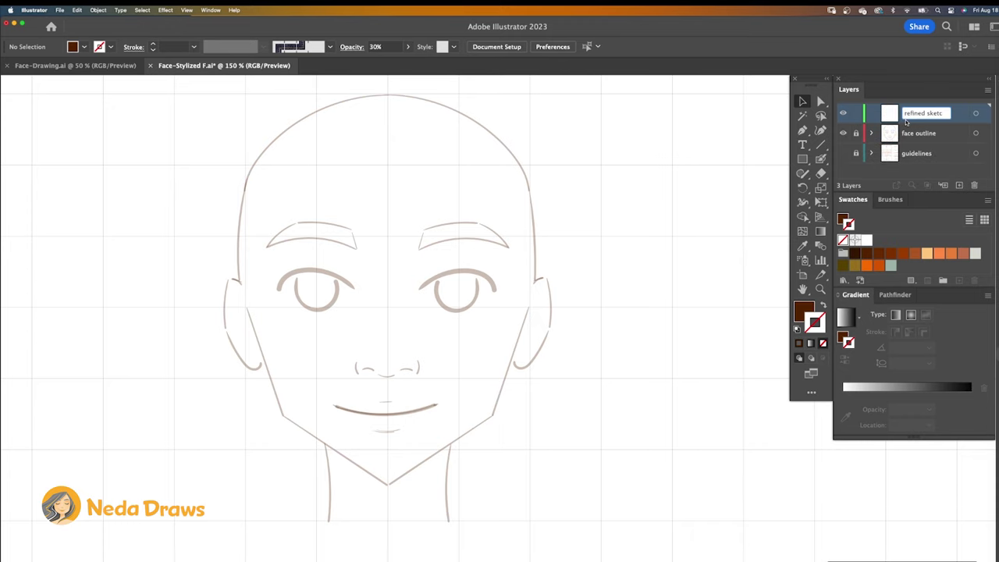
type("h")
key("Return")
Step: Set the Blob Brush fidelity to the midpoint between Accurate and Smooth
key("super+1")
double_click(821, 160)
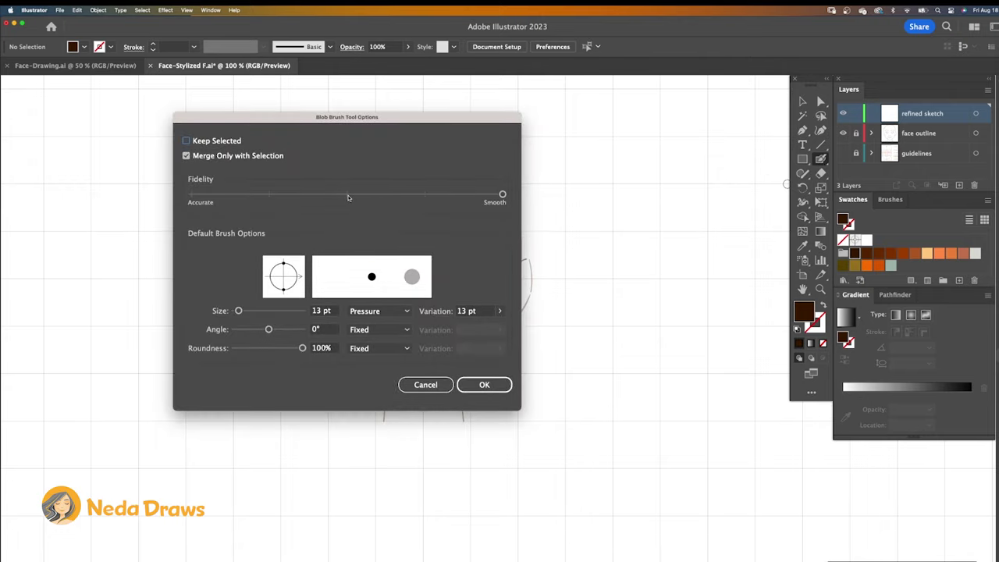
left_click(348, 196)
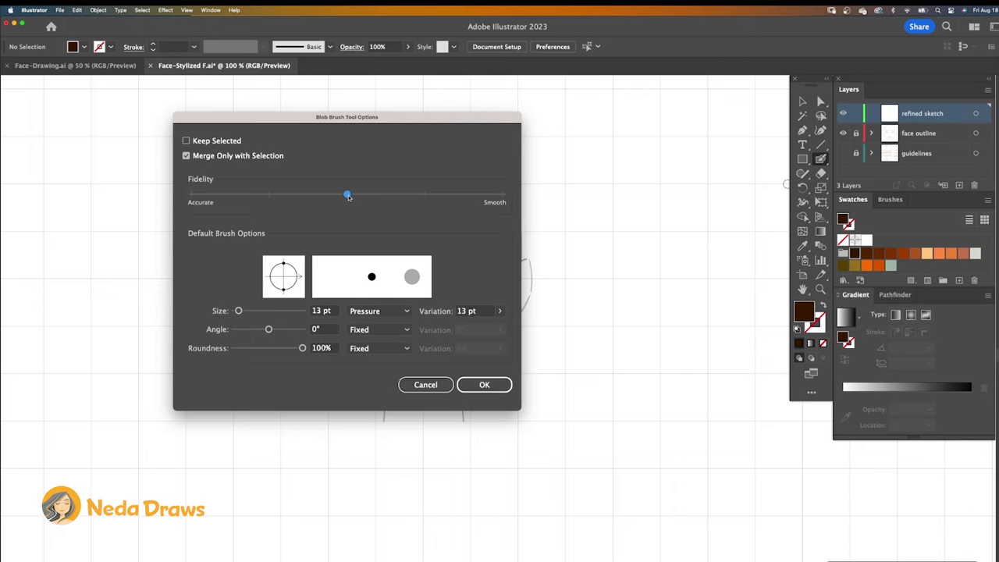
left_click(484, 384)
Step: Ink the right eye with a thick upper lash line, iris, pupil and lid creases, and fill its eyebrow with short slanted hair strokes
mouse_move(445, 265)
left_mouse_down()
mouse_move(476, 253)
mouse_move(495, 254)
mouse_move(493, 265)
left_mouse_up()
mouse_move(455, 263)
left_mouse_down()
mouse_move(482, 272)
mouse_move(484, 262)
mouse_move(448, 229)
mouse_move(459, 224)
left_mouse_up()
left_click_drag(461, 234, 481, 223)
left_click_drag(481, 232, 488, 228)
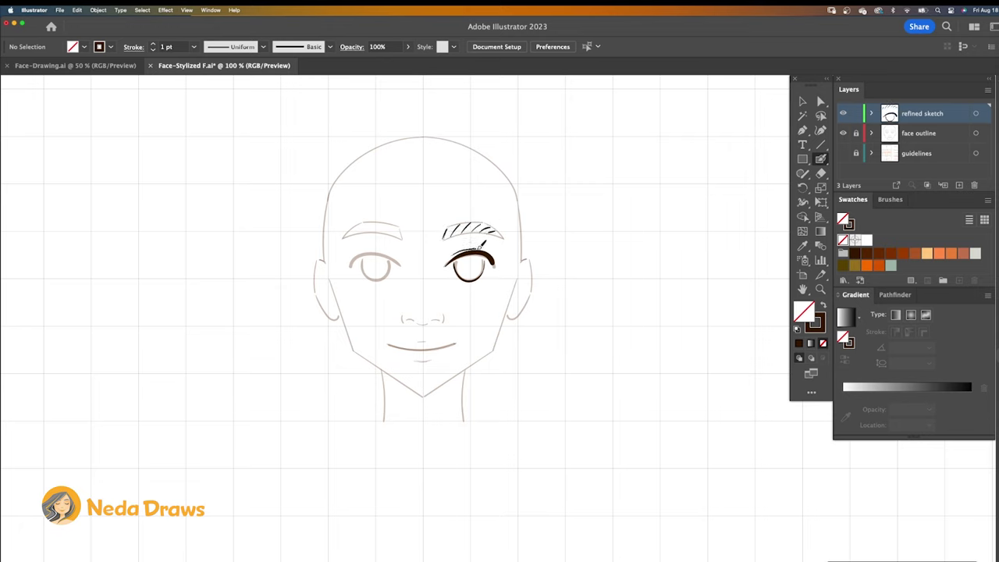
mouse_move(458, 281)
left_mouse_down()
mouse_move(488, 277)
mouse_move(479, 263)
left_mouse_up()
Step: Duplicate the inked right eye and eyebrow onto the left side, reflect the copy across the vertical axis, and align it with the sketch
key("v")
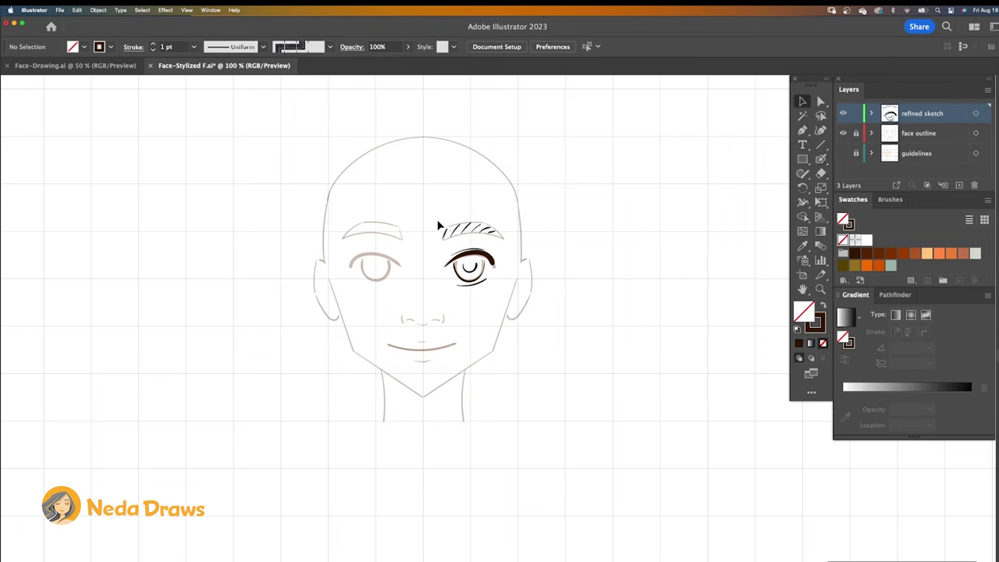
left_click_drag(503, 305, 434, 216)
left_click_drag(493, 258, 397, 264)
right_click(388, 256)
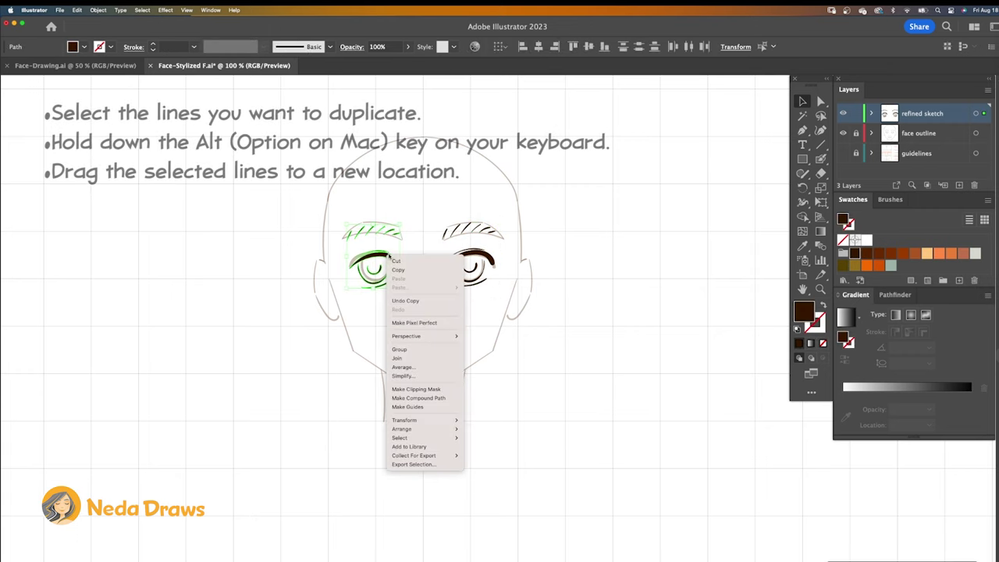
mouse_move(406, 420)
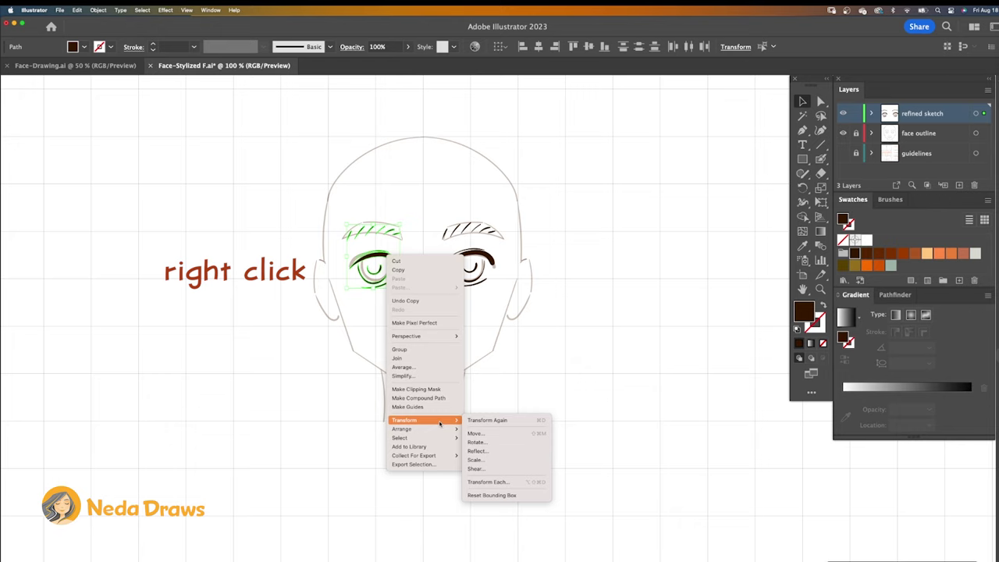
left_click(482, 451)
left_click(156, 336)
left_click_drag(394, 259, 397, 257)
left_click(416, 260)
Step: Ink the nostrils over the nose sketch, and draw the mouth with a center line, an upper lip and a fuller lower lip curve
left_click(820, 161)
key("shift+x")
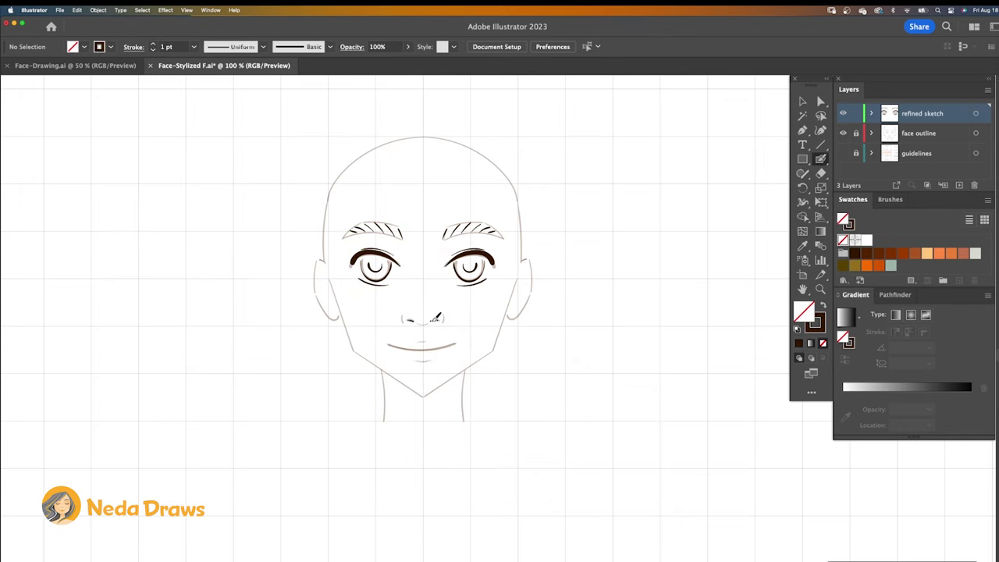
key("super+equal")
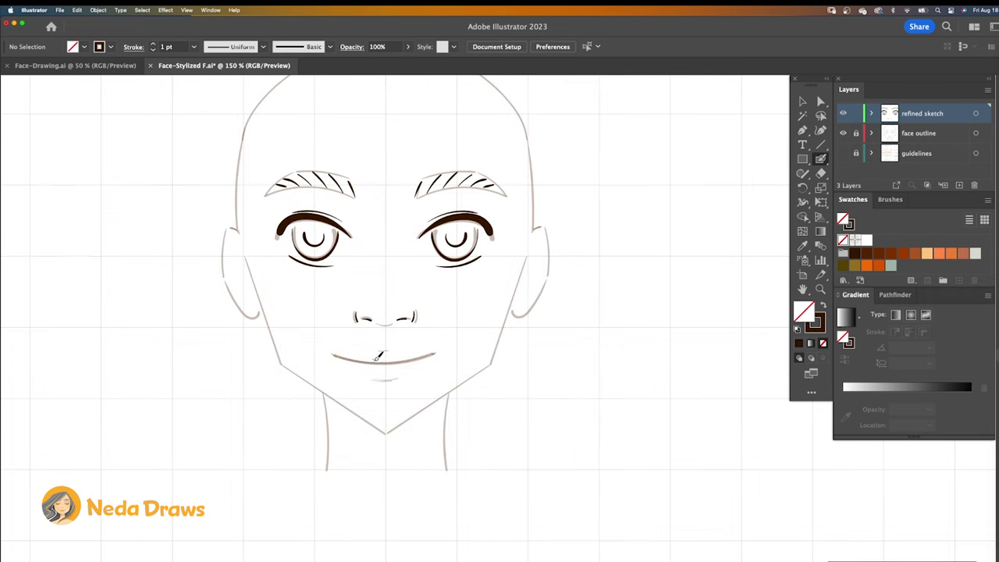
left_click_drag(397, 360, 397, 359)
mouse_move(399, 360)
left_mouse_down()
mouse_move(432, 353)
mouse_move(337, 353)
left_mouse_up()
mouse_move(421, 364)
left_mouse_down()
mouse_move(399, 376)
mouse_move(360, 370)
mouse_move(379, 348)
mouse_move(402, 345)
left_mouse_up()
key("shift+x")
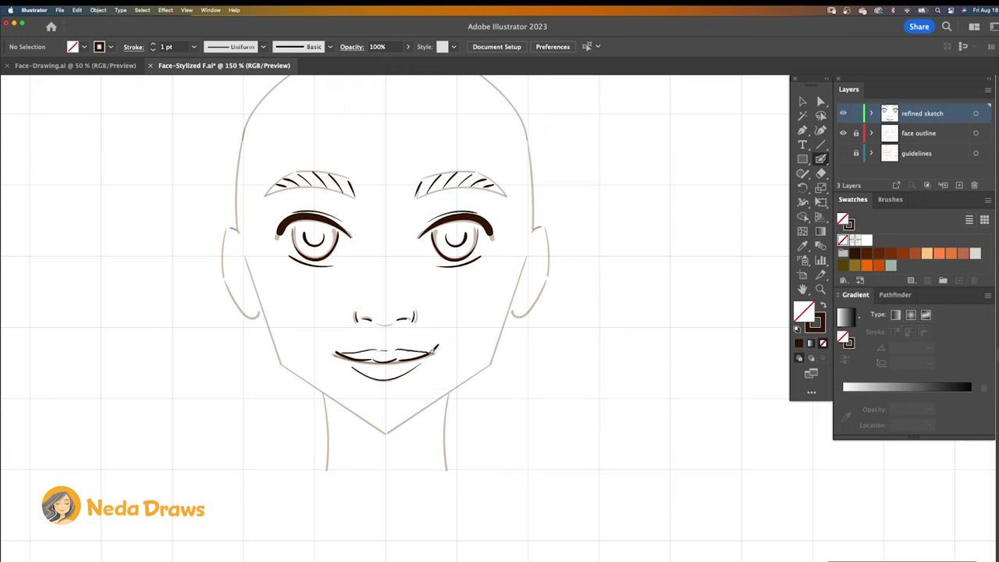
Step: Ink the left jaw with a rounded corner and soft chin, and fit a vertically reflected copy onto the right side
mouse_move(251, 270)
left_mouse_down()
mouse_move(293, 371)
mouse_move(373, 417)
mouse_move(414, 415)
left_mouse_up()
left_click(803, 102)
left_click(342, 406)
left_click(383, 422, "shift")
left_click(275, 344, "shift")
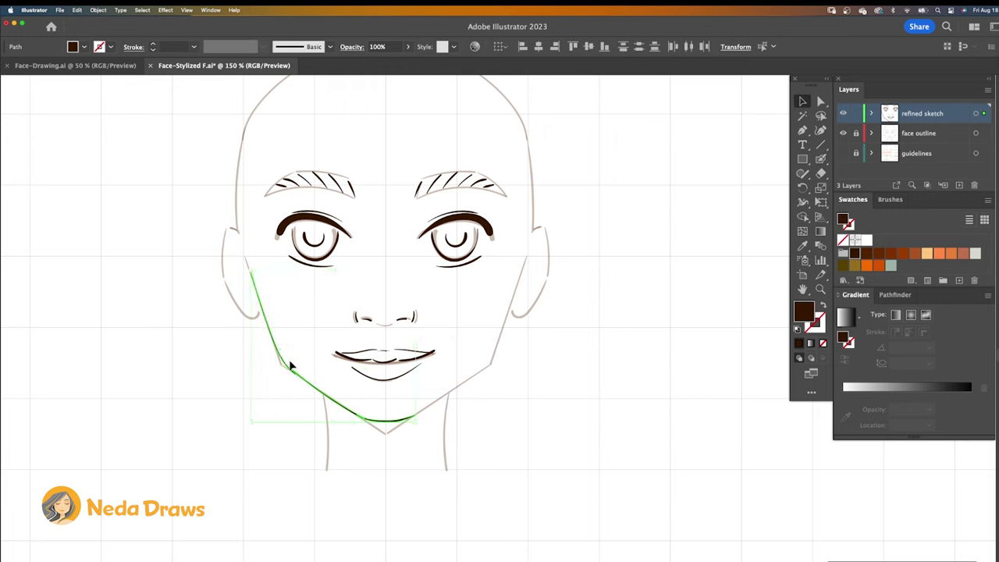
left_click_drag(310, 386, 463, 356)
right_click(516, 234)
mouse_move(543, 401)
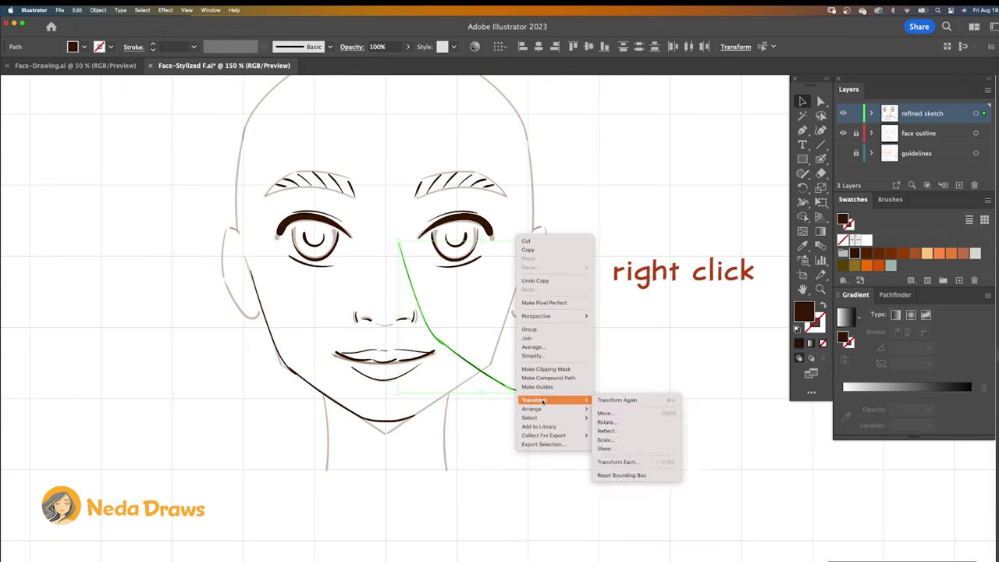
left_click(607, 431)
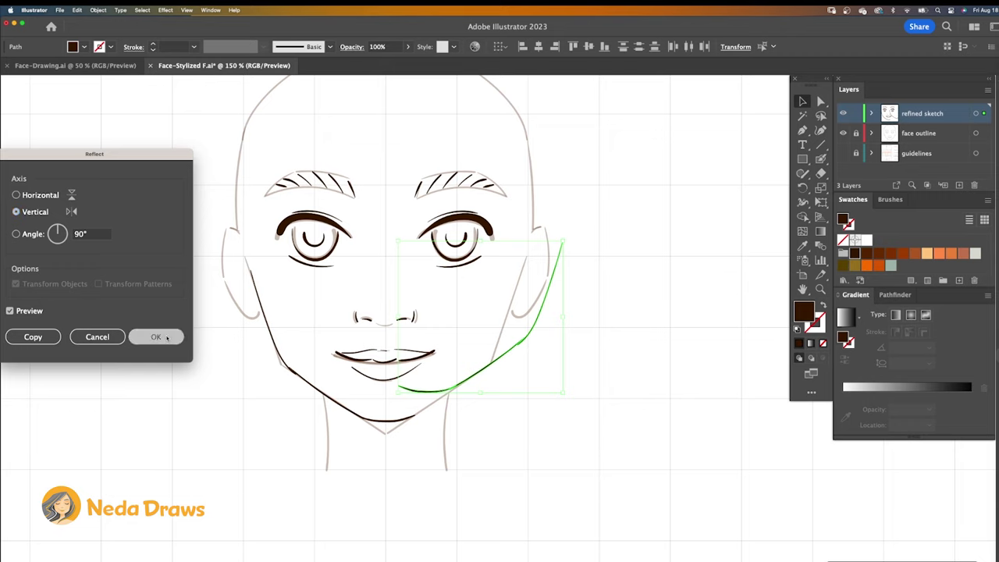
left_click(166, 338)
left_click_drag(536, 339, 496, 368)
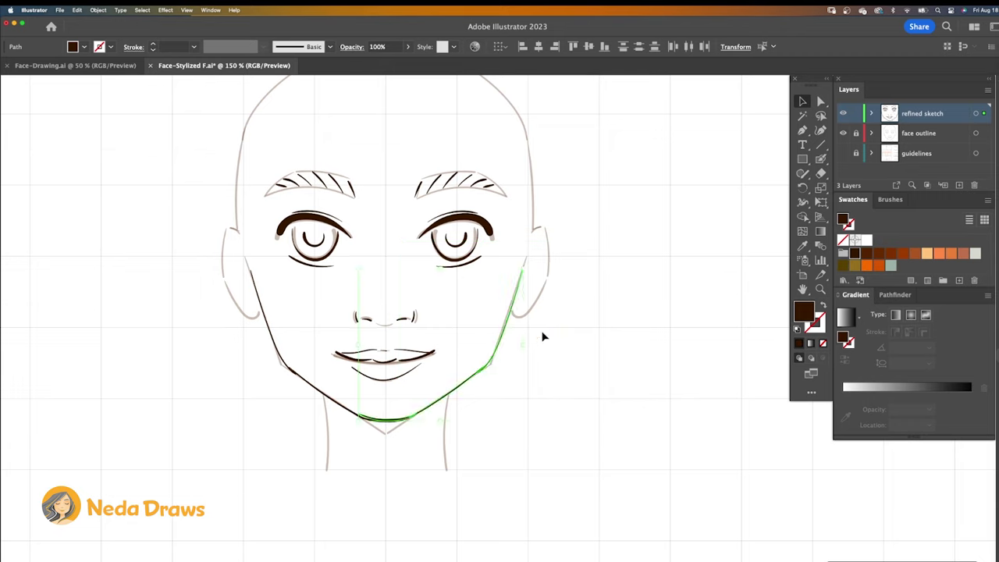
Step: Erase the overlapping ends of the two jaw lines at the chin
left_click(821, 173)
mouse_move(405, 413)
left_mouse_down()
mouse_move(379, 419)
mouse_move(338, 408)
left_mouse_up()
key("super+shift+a")
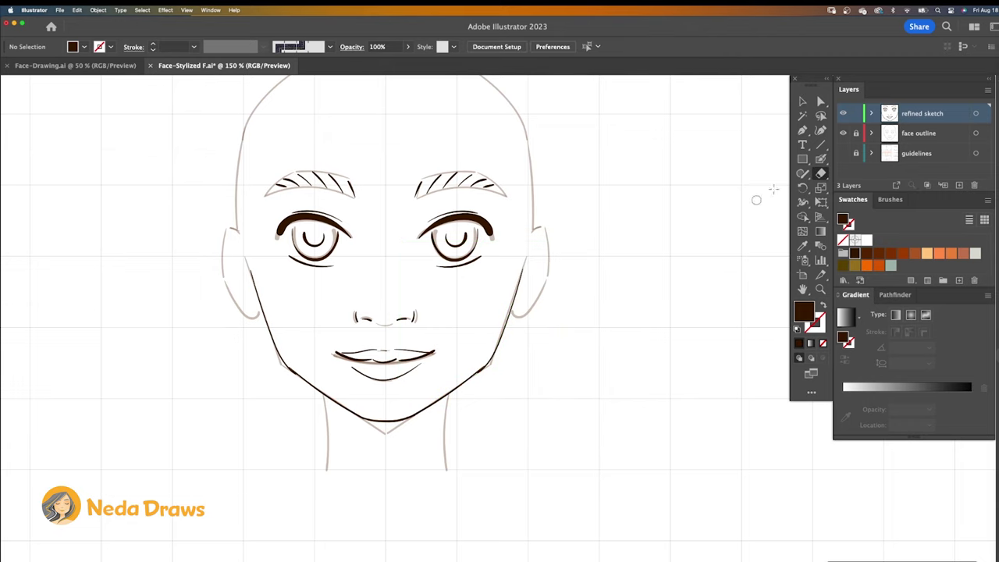
Step: Ink the right ear's inner folds and outer contour down to the lobe
key("b")
mouse_move(546, 233)
left_mouse_down()
mouse_move(525, 268)
mouse_move(520, 294)
left_mouse_up()
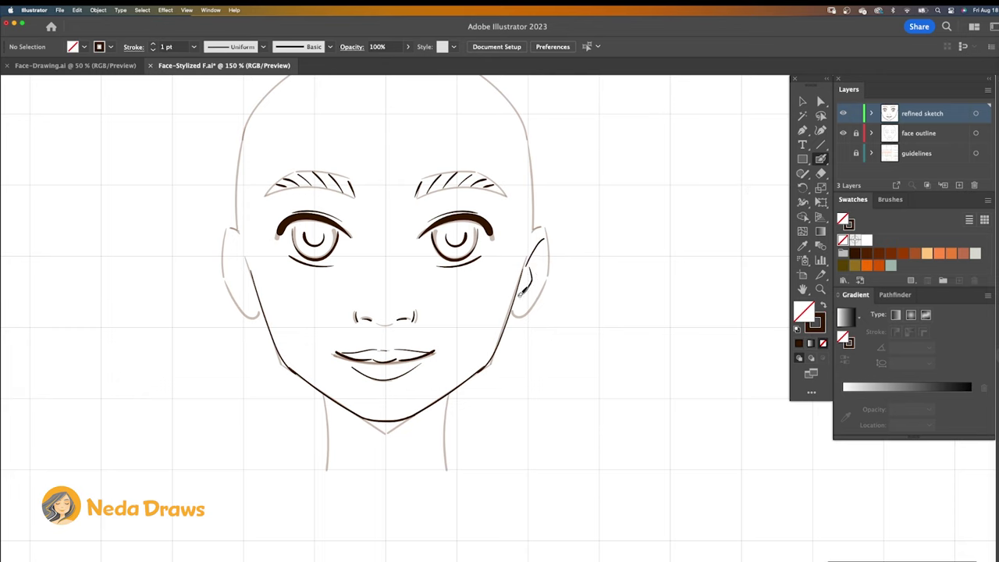
mouse_move(549, 224)
left_mouse_down()
mouse_move(543, 287)
mouse_move(512, 316)
left_mouse_up()
Step: Duplicate the inked right ear onto the left side of the head, reflected across the vertical axis, and align it with the sketched ear
key("v")
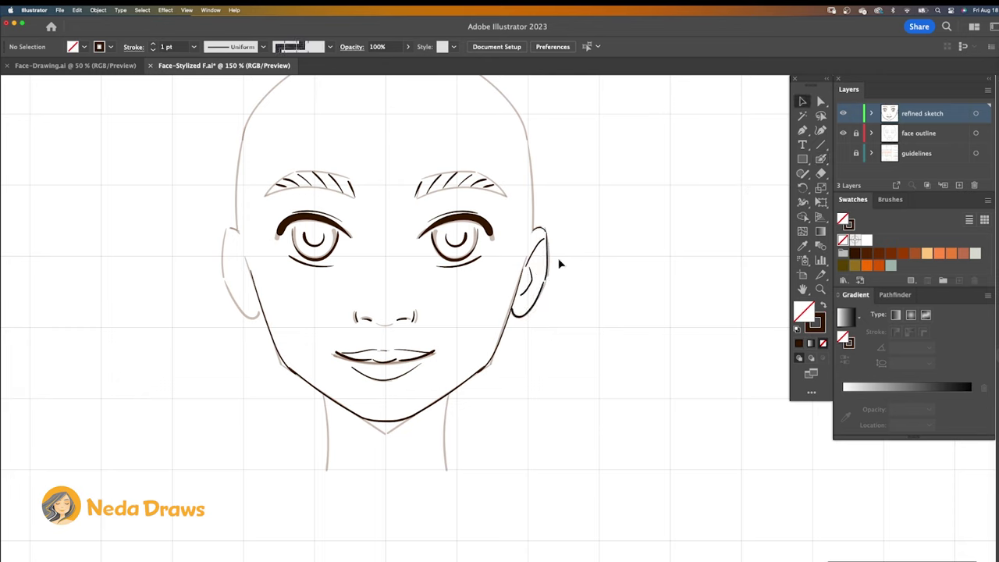
key("shift+x")
left_click_drag(542, 278, 521, 317)
left_click_drag(538, 247, 229, 235)
right_click(236, 260)
mouse_move(296, 399)
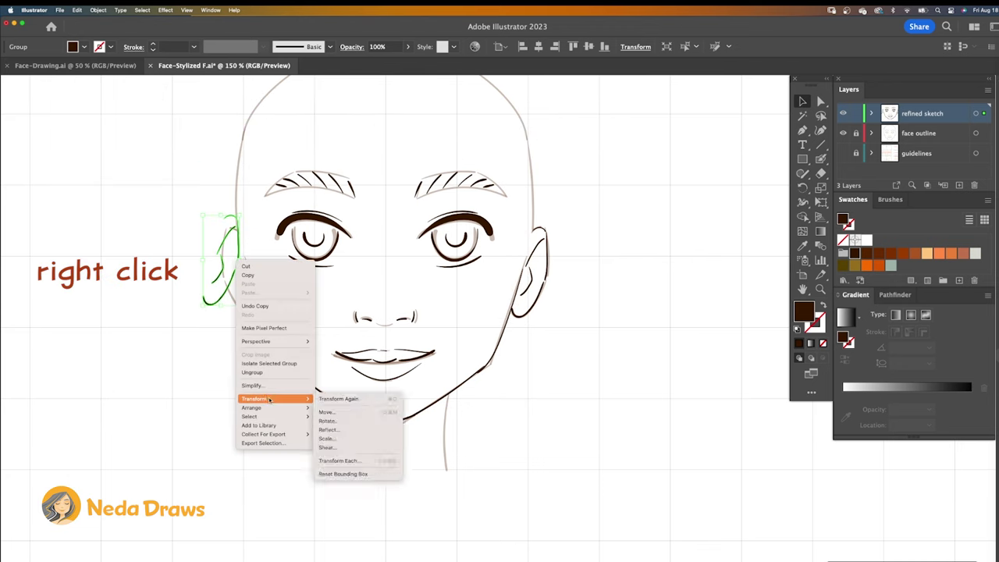
left_click(345, 428)
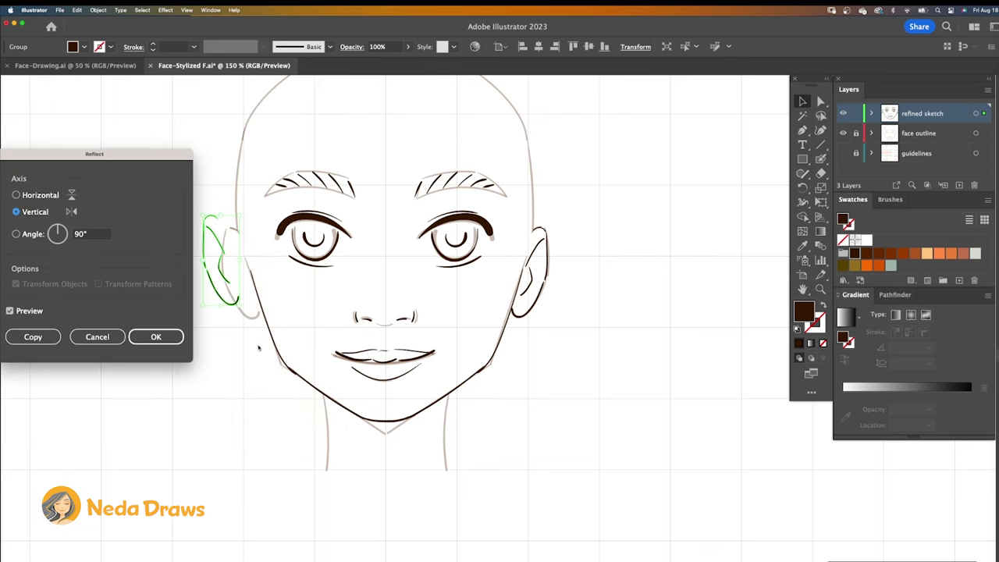
left_click(156, 337)
key("super+shift+a")
Step: Ink both sides of the neck and extend them into sloping shoulder lines on each side
key("n")
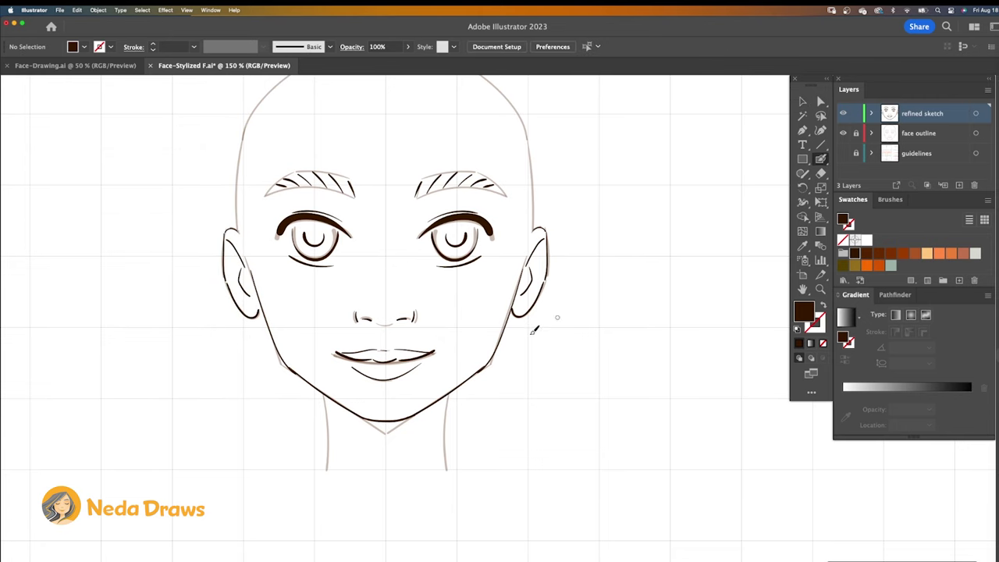
left_click_drag(328, 394, 331, 468)
left_click_drag(446, 395, 441, 421)
left_click_drag(441, 420, 441, 467)
mouse_move(386, 422)
left_mouse_down()
mouse_move(350, 462)
mouse_move(282, 467)
left_mouse_up()
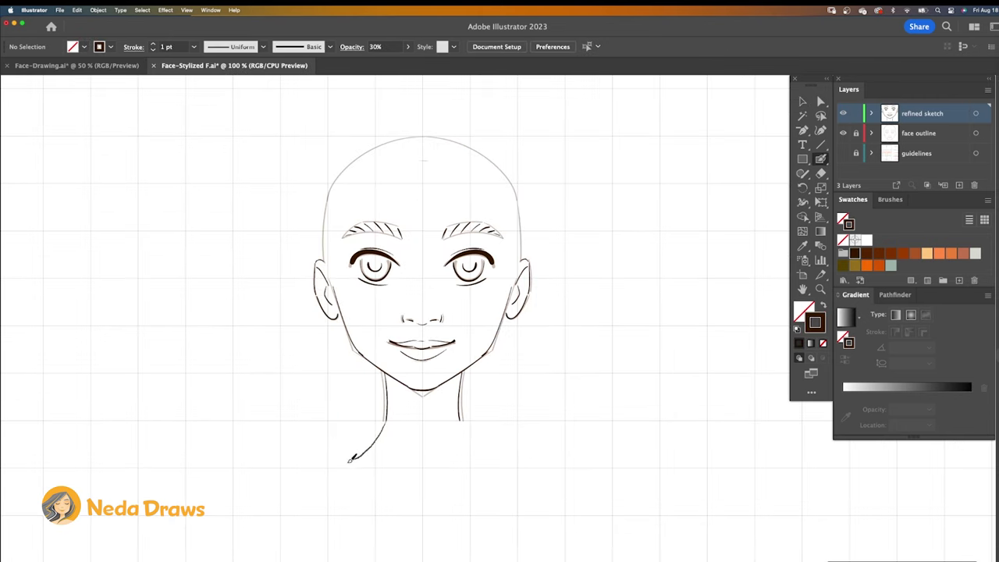
left_click_drag(460, 423, 508, 452)
Step: Draw a pointed, side-swept fringe on the forehead and curved hairlines running down from it to both ears
left_click_drag(448, 182, 393, 207)
left_click_drag(416, 168, 388, 209)
mouse_move(416, 167)
left_mouse_down()
mouse_move(329, 239)
mouse_move(334, 271)
mouse_move(373, 283)
left_mouse_up()
key("v")
left_click(345, 214)
left_click(621, 169)
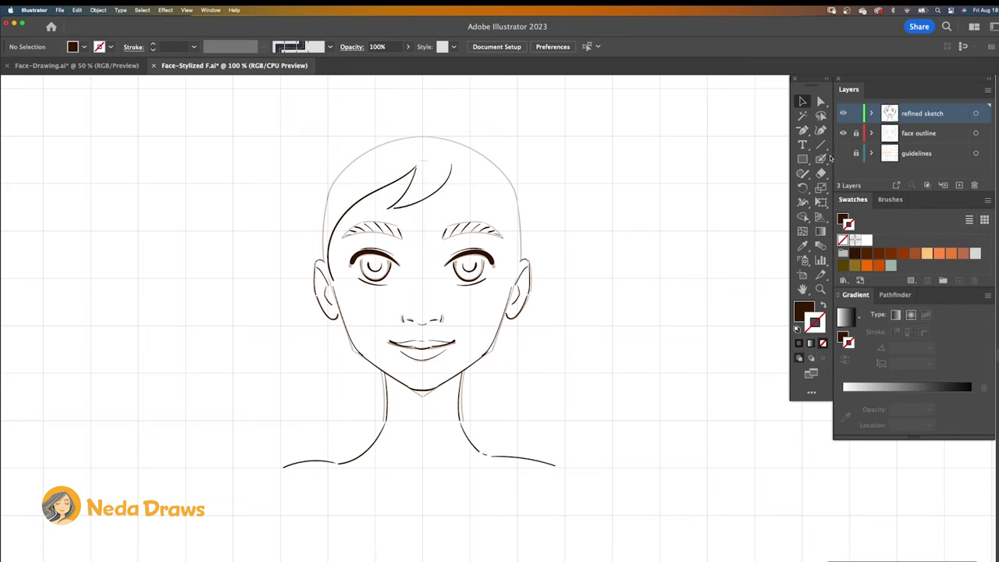
left_click(824, 159)
mouse_move(453, 167)
left_mouse_down()
mouse_move(488, 190)
mouse_move(515, 267)
mouse_move(533, 242)
left_mouse_up()
mouse_move(333, 280)
left_mouse_down()
mouse_move(323, 272)
mouse_move(331, 279)
left_mouse_up()
Step: Draw the outer contour of a wavy bob from the crown down both sides, with flicked ends curving in toward the neck
mouse_move(428, 82)
left_mouse_down()
mouse_move(322, 116)
mouse_move(453, 95)
mouse_move(568, 171)
mouse_move(592, 289)
mouse_move(596, 338)
left_mouse_up()
mouse_move(293, 140)
left_mouse_down()
mouse_move(244, 291)
mouse_move(253, 335)
left_mouse_up()
left_click_drag(273, 220, 249, 338)
left_click_drag(569, 201, 604, 333)
mouse_move(599, 341)
left_mouse_down()
mouse_move(582, 363)
mouse_move(541, 358)
mouse_move(466, 405)
left_mouse_up()
left_click_drag(386, 404, 333, 379)
left_click_drag(331, 397, 275, 366)
left_click_drag(240, 281, 252, 364)
left_click_drag(251, 364, 333, 396)
left_click_drag(334, 378, 369, 402)
Step: Add short strand strokes at the crown and above the fringe, and hide the face outline layer
mouse_move(425, 85)
left_mouse_down()
mouse_move(376, 99)
mouse_move(473, 99)
left_mouse_up()
left_click_drag(447, 141, 453, 184)
left_click_drag(437, 102, 460, 117)
left_click(843, 135)
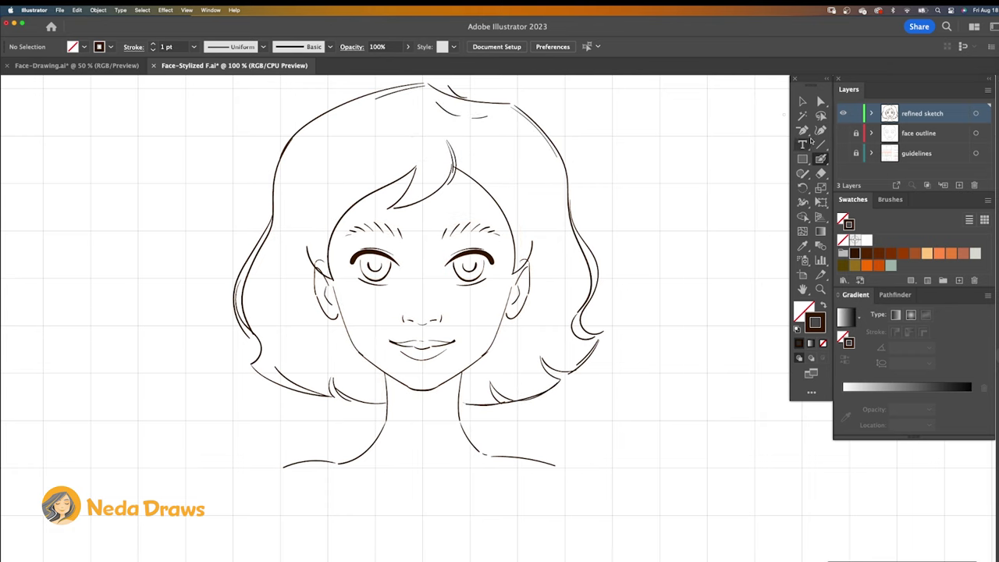
Step: Add thin curved strand lines inside the lower hair beside the ears and neck on both sides
mouse_move(539, 269)
left_mouse_down()
mouse_move(537, 328)
mouse_move(501, 366)
left_mouse_up()
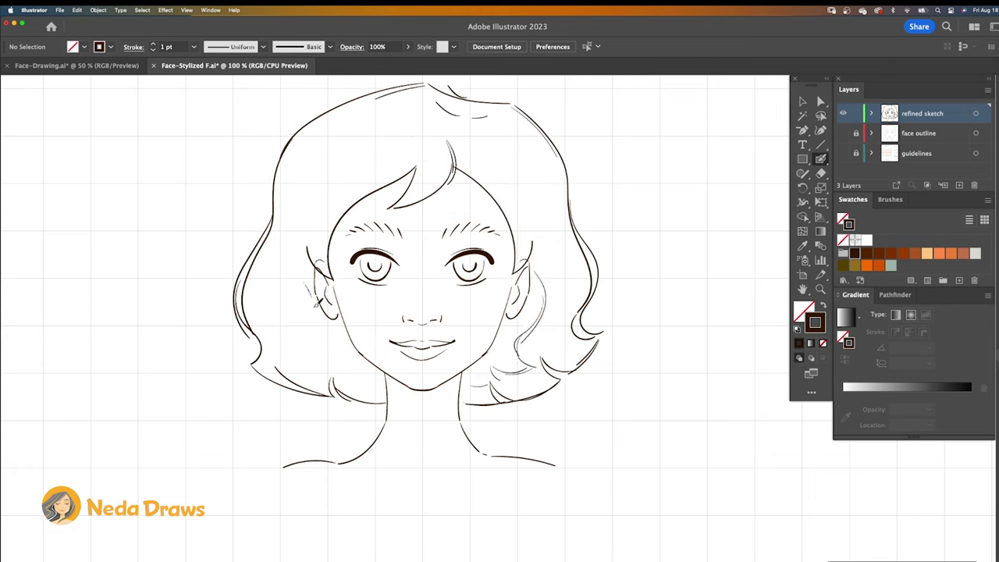
mouse_move(316, 305)
left_mouse_down()
mouse_move(314, 333)
mouse_move(297, 345)
left_mouse_up()
left_click_drag(301, 348, 359, 377)
Step: Add light strand strokes across the upper hair, along the fringe, and down both sides of the face
left_click_drag(308, 220, 311, 262)
left_click_drag(349, 124, 317, 152)
left_click_drag(347, 131, 309, 183)
left_click_drag(319, 132, 303, 146)
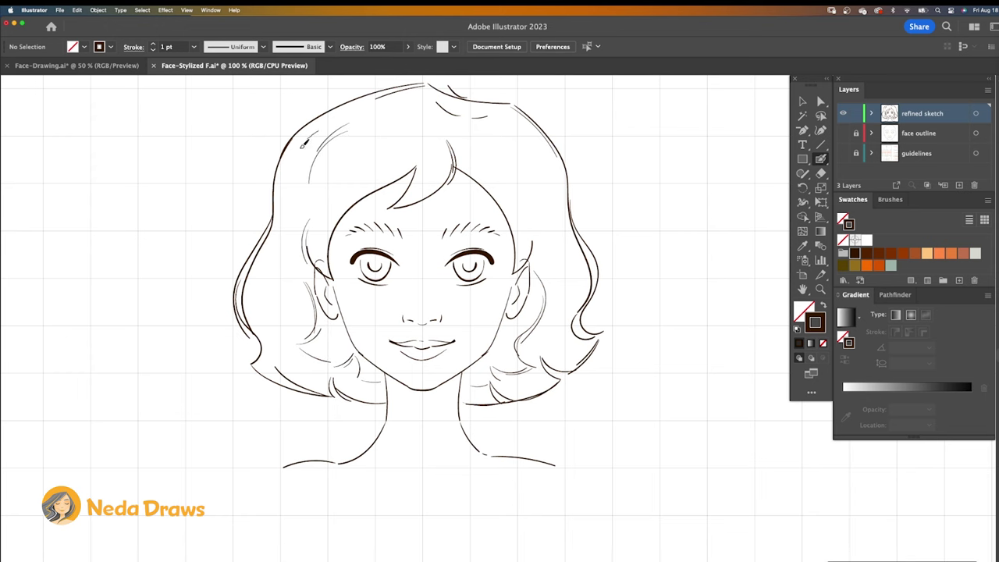
left_click_drag(415, 161, 385, 181)
left_click_drag(495, 186, 511, 230)
left_click_drag(516, 135, 549, 182)
left_click_drag(520, 189, 535, 220)
left_click_drag(312, 196, 303, 232)
Step: Lower the opacity of the entire refined sketch to about 41%
mouse_move(269, 96)
left_mouse_down()
mouse_move(367, 190)
mouse_move(543, 419)
left_mouse_up()
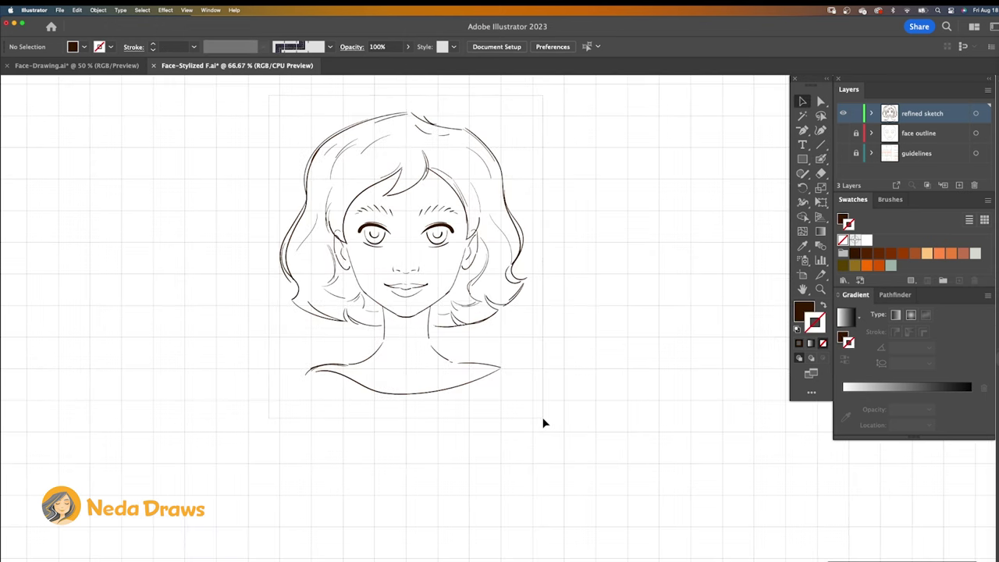
key("super+a")
left_click(408, 47)
left_click_drag(412, 63, 378, 65)
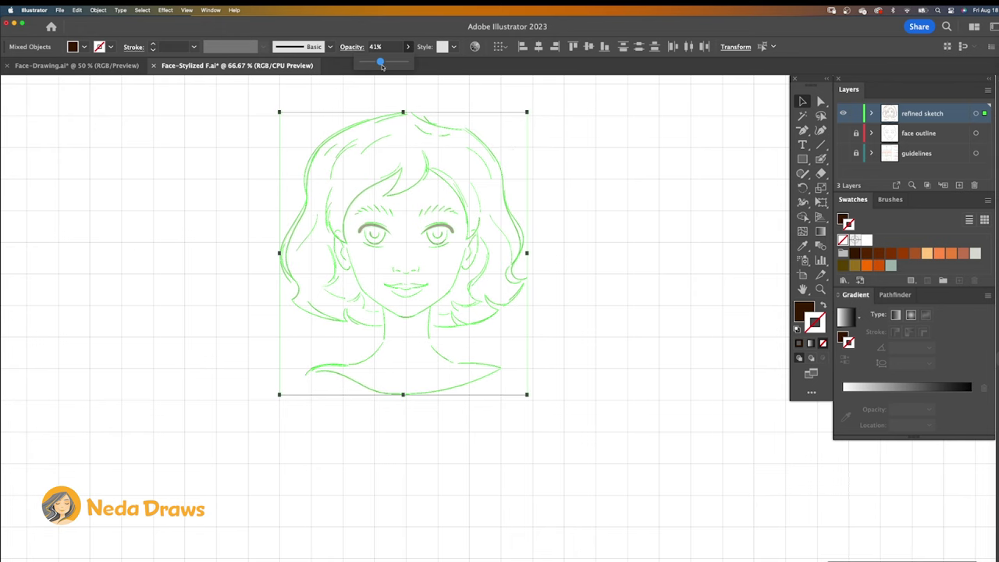
key("shift+super+a")
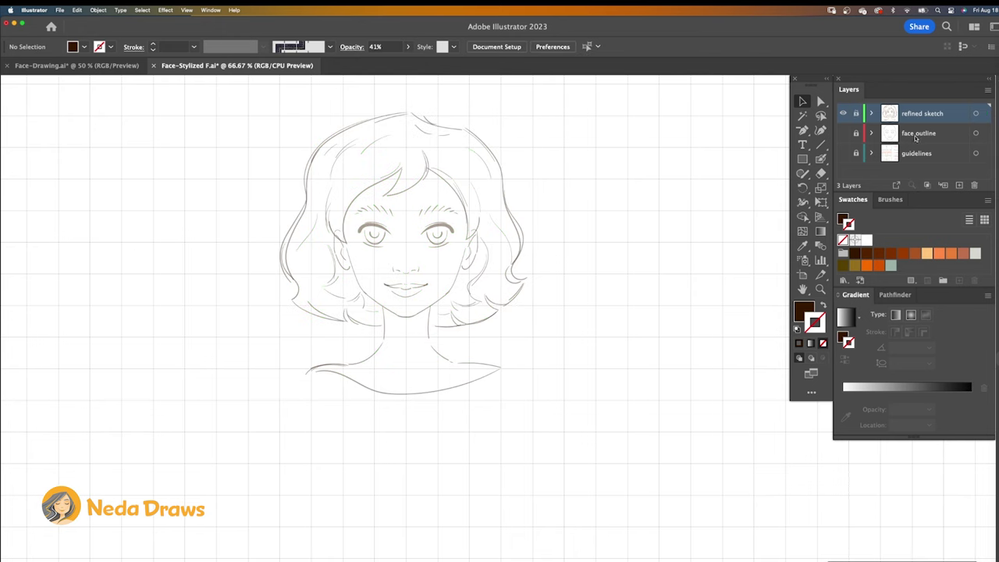
Step: Add a layer named Background directly above the face outline layer, and hide the grid
left_click(922, 133)
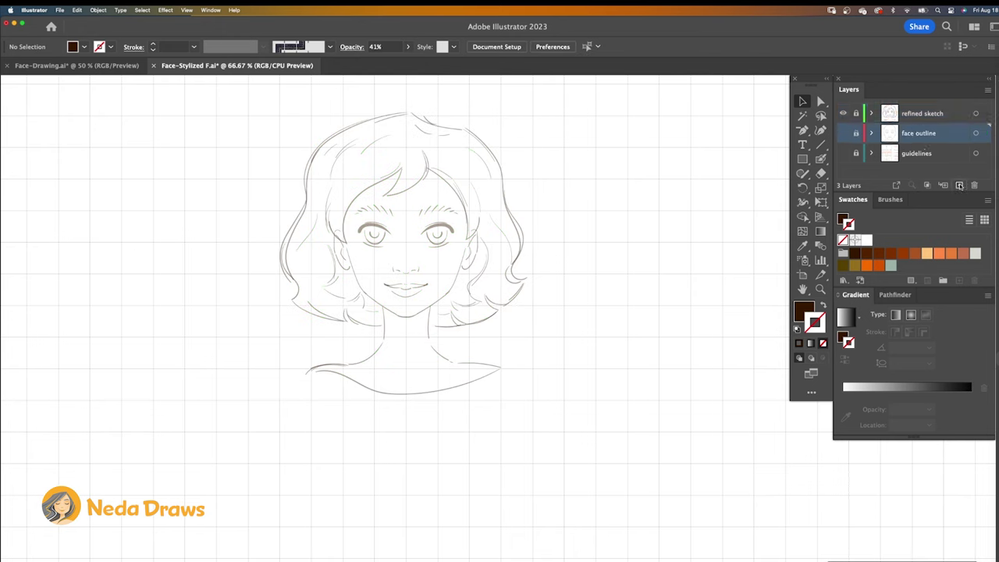
left_click(960, 185)
double_click(913, 134)
type("fi")
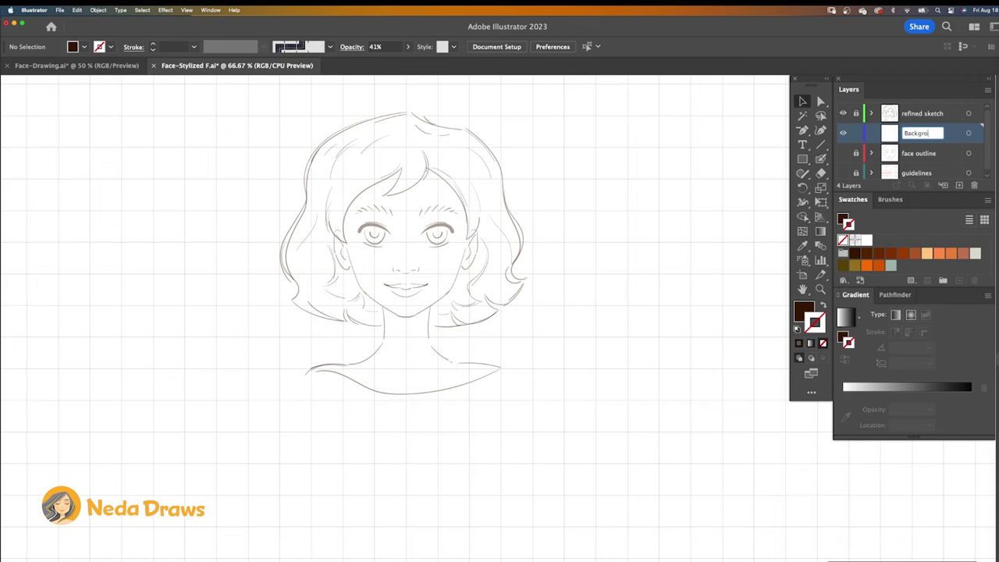
type("und")
key("Return")
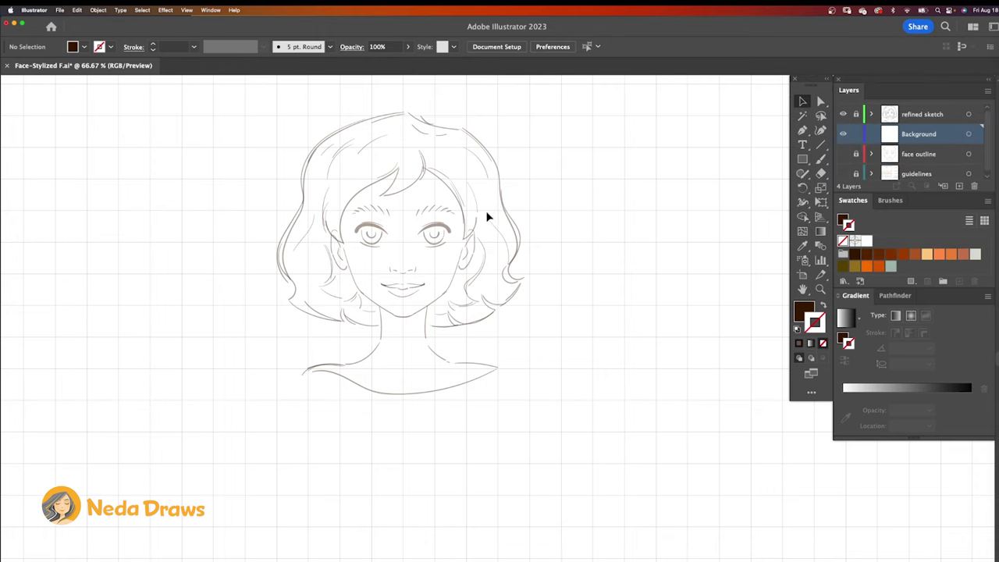
left_click(188, 10)
left_click(206, 378)
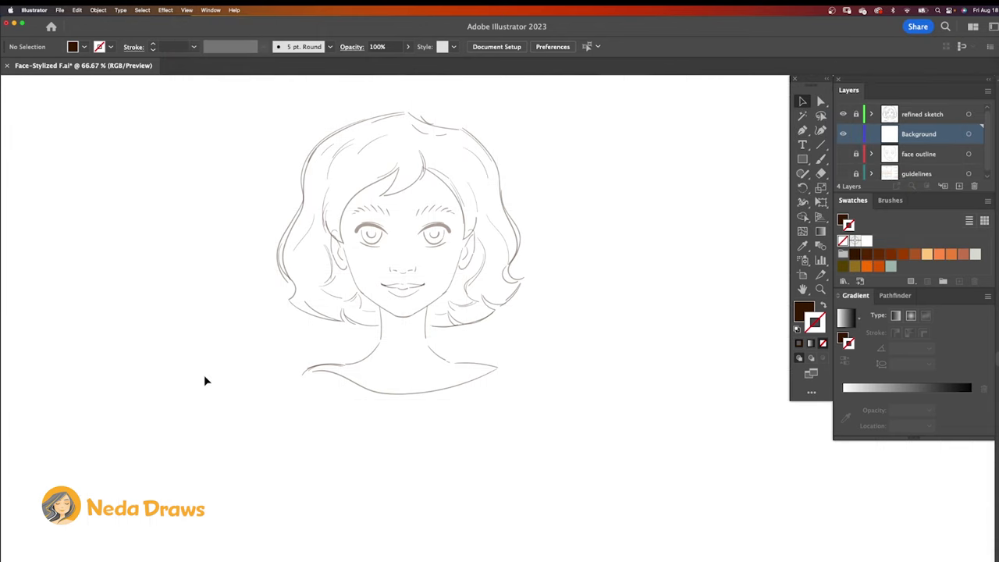
Step: Draw a large light grey ellipse without a stroke behind the head and shoulders
left_click(973, 258)
left_click_drag(804, 161, 842, 190)
left_click_drag(283, 100, 565, 401)
Step: Erase the grey ellipse below the neckline curve and pull its two side anchor points slightly inward
left_click(822, 172)
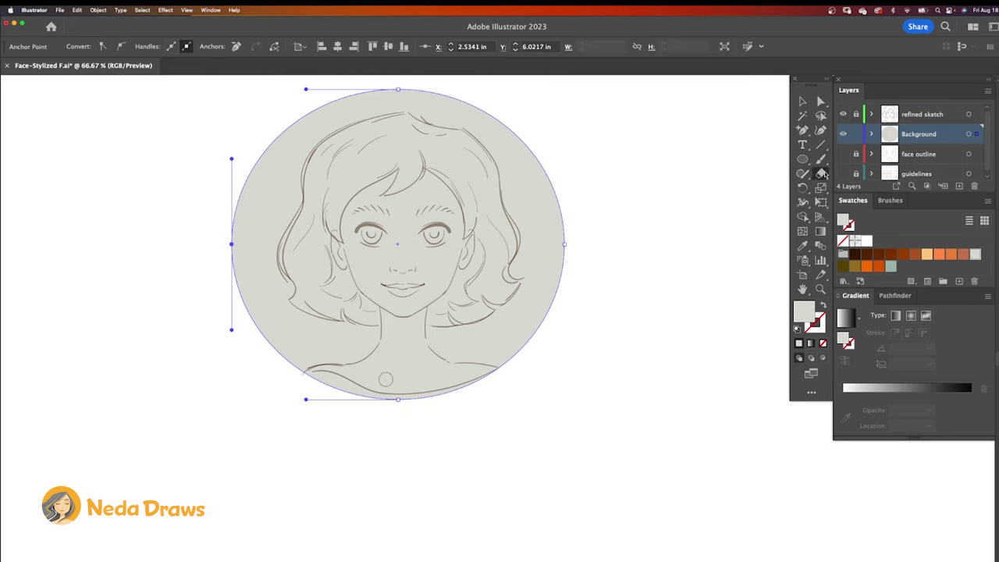
mouse_move(304, 373)
left_mouse_down()
mouse_move(397, 397)
mouse_move(488, 373)
left_mouse_up()
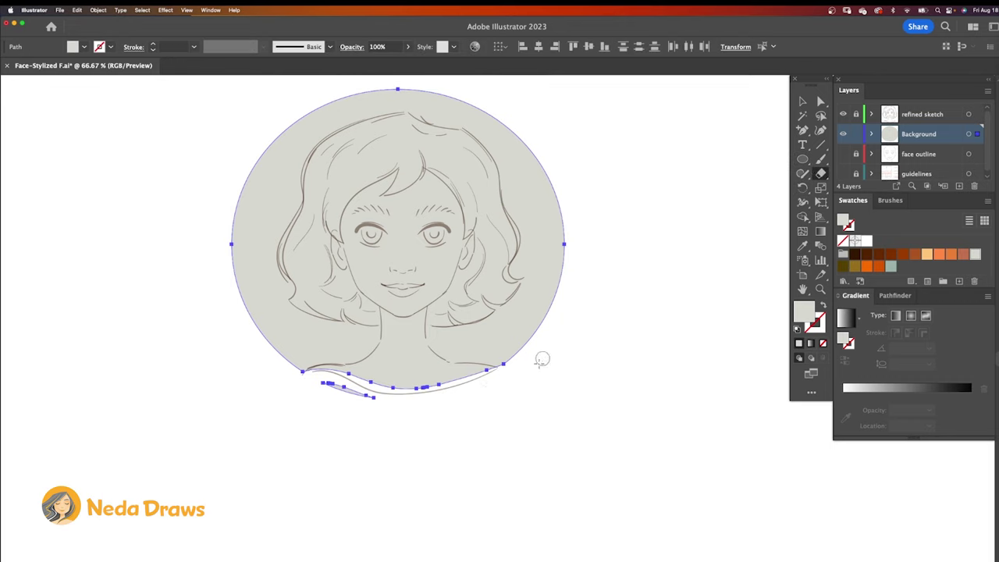
left_click(821, 102)
left_click_drag(232, 244, 240, 245)
left_click_drag(565, 244, 559, 245)
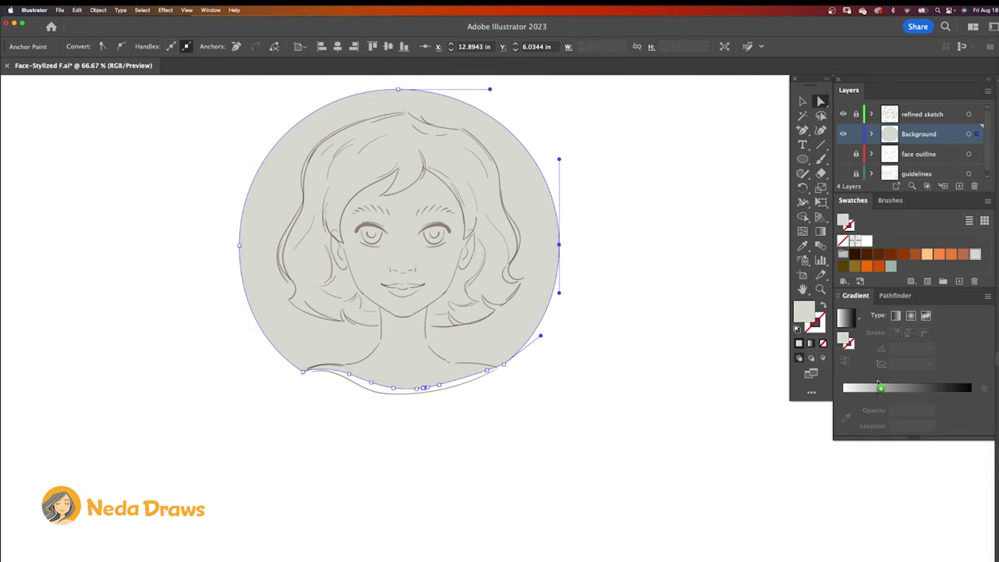
Step: Fill the background shape with a reversed radial gradient, grey in the centre fading to white at the edge
left_click(880, 387)
left_click_drag(972, 410, 957, 442)
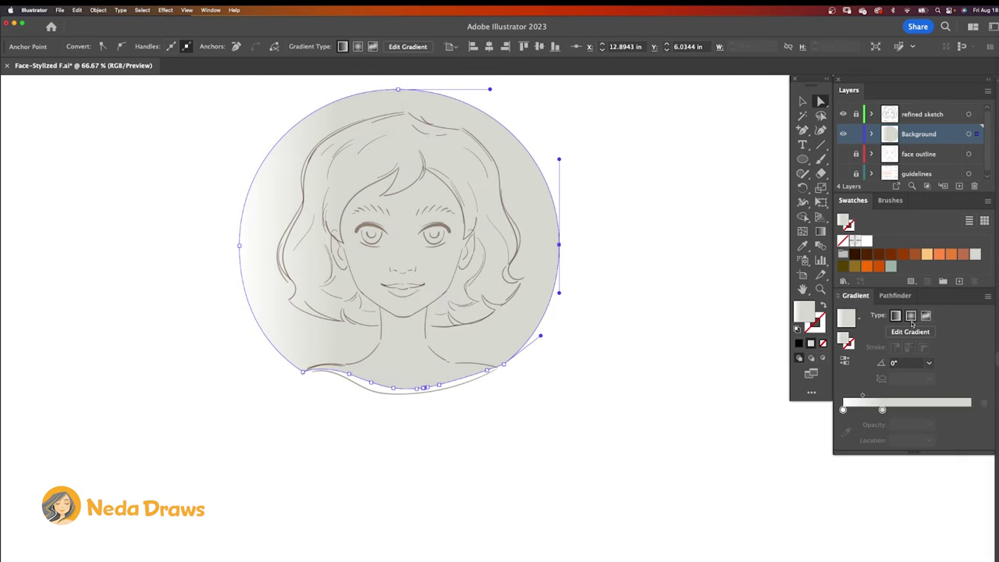
left_click(911, 315)
left_click(845, 361)
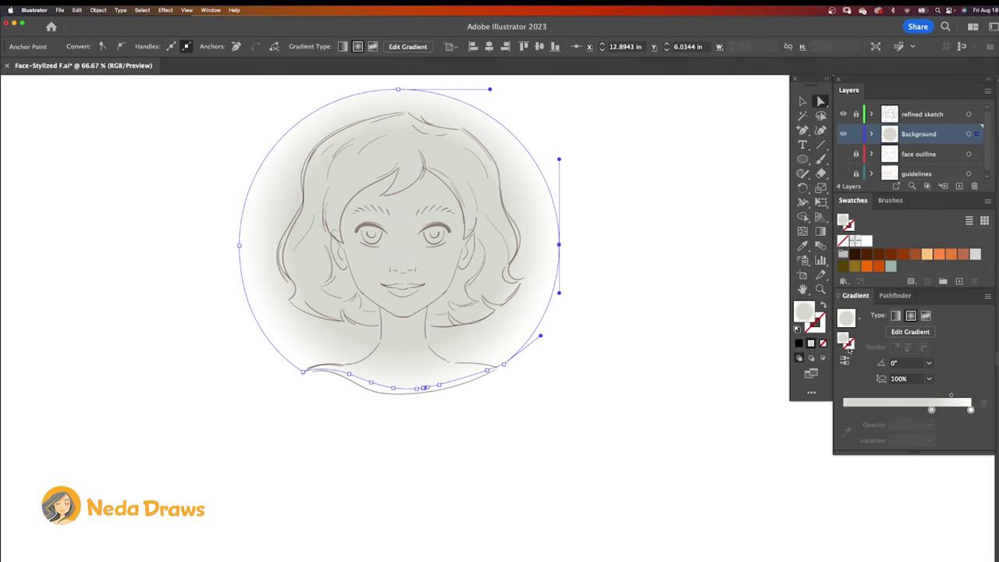
Step: Extend the background gradient past the shape's edge, set its white stop to about 91.5%, and move its centre down to the nose
left_click(821, 232)
left_click_drag(561, 239, 589, 239)
left_click_drag(528, 240, 484, 242)
left_click_drag(581, 239, 565, 241)
left_click_drag(535, 240, 537, 276)
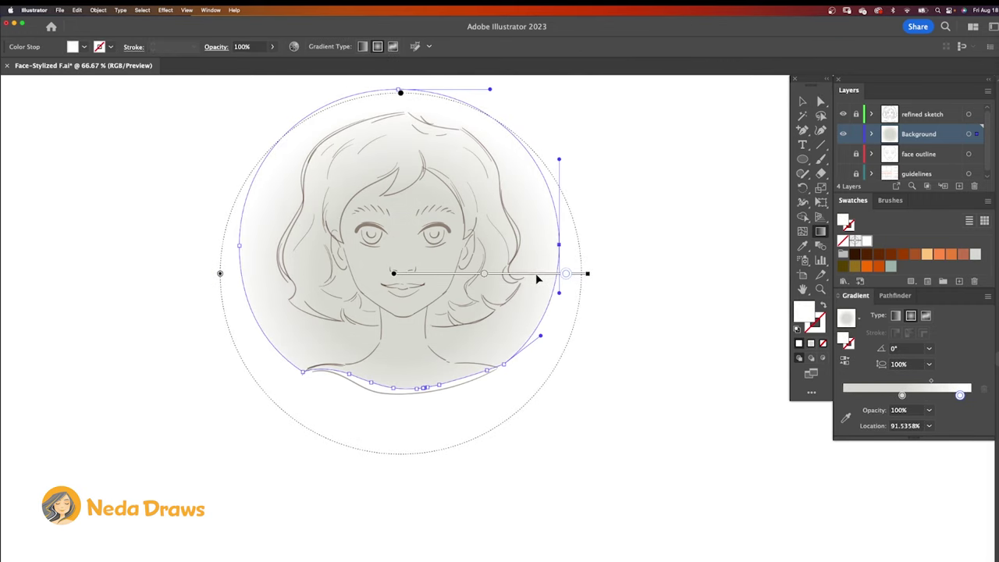
Step: Lock the Background layer and add a layer named hair 1 above it
key("super+shift+a")
left_click(857, 135)
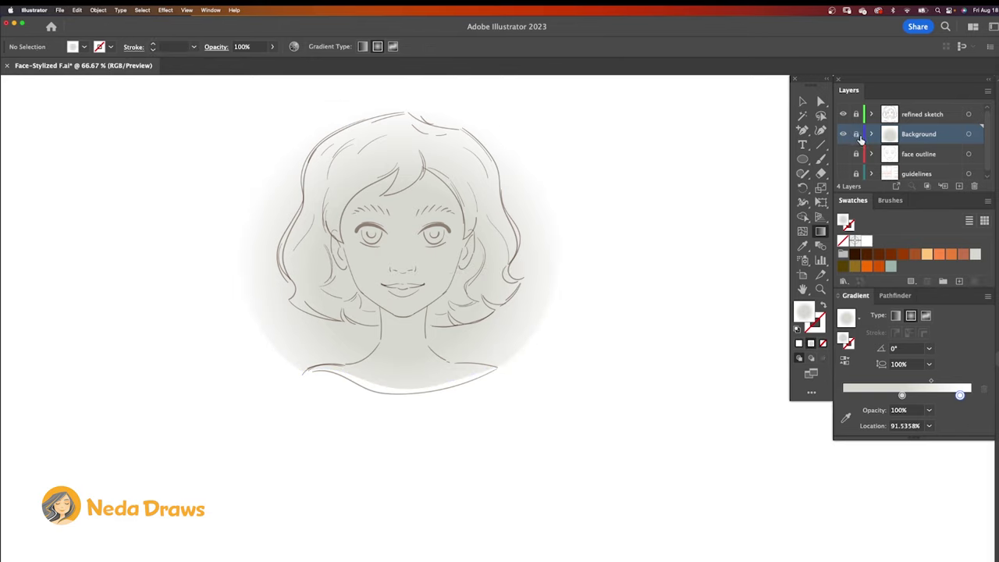
left_click(959, 186)
double_click(917, 135)
type("N")
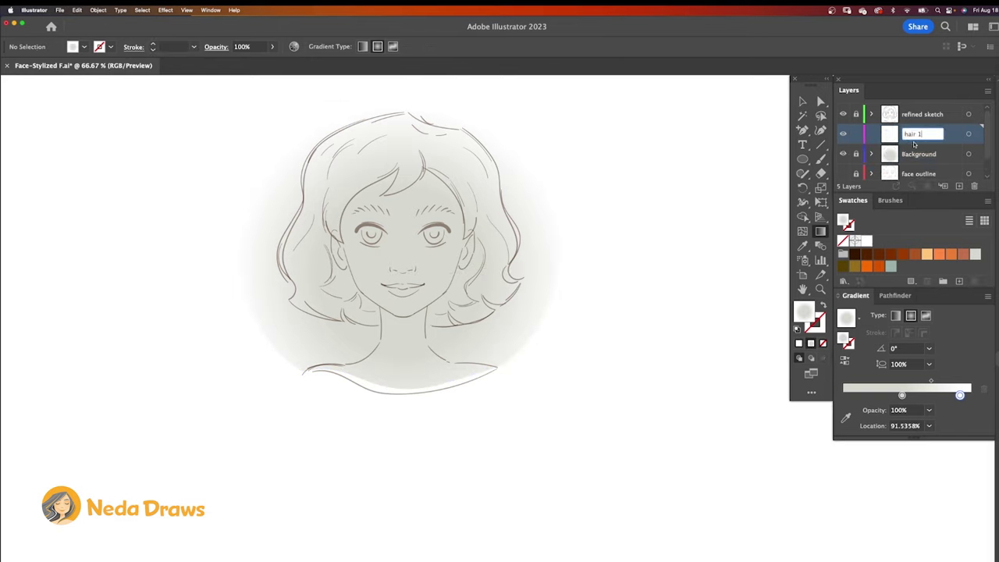
Step: Draw a brown ellipse about 9.3 by 7.1 in over the hair and lower its opacity to 42%
left_click(878, 255)
key("l")
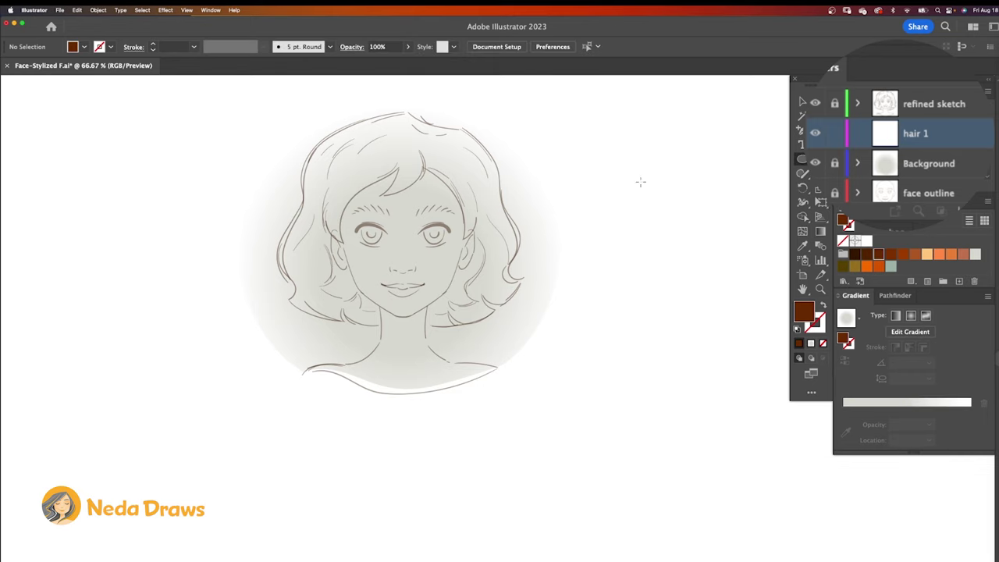
mouse_move(320, 139)
left_mouse_down()
mouse_move(507, 329)
mouse_move(438, 290)
mouse_move(547, 336)
left_mouse_up()
left_click(407, 47)
left_click_drag(410, 62, 381, 62)
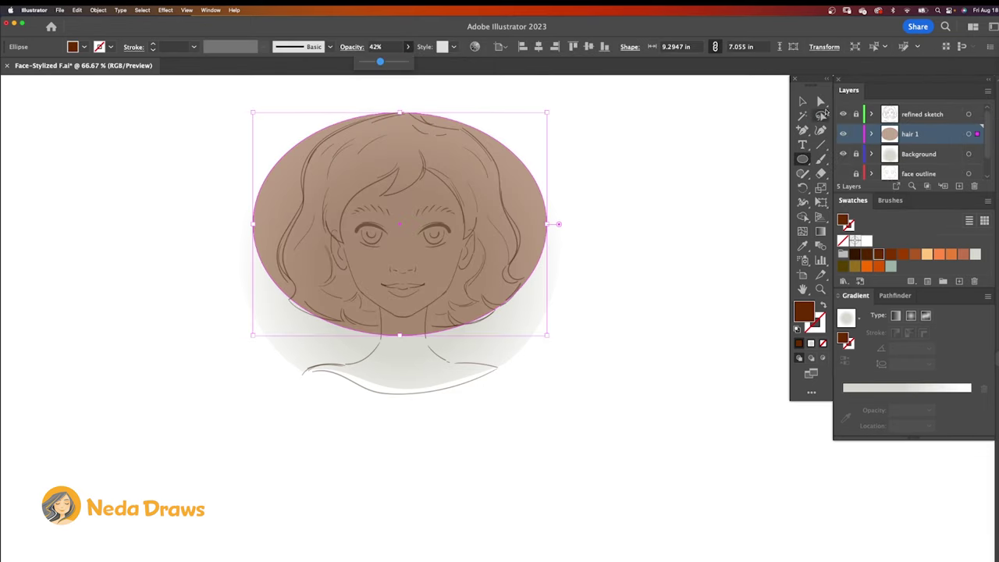
Step: Reshape the brown ellipse to the hair mass by moving its side anchor points inward and down and adjusting the crown handle
left_click(821, 102)
left_click_drag(253, 224, 277, 254)
left_click_drag(547, 224, 531, 240)
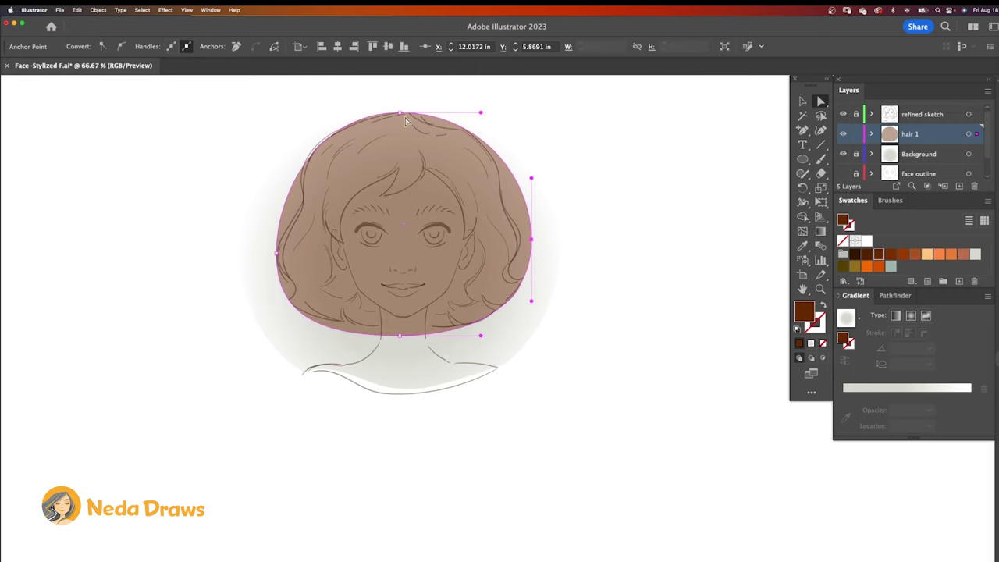
left_click(400, 113)
left_click_drag(319, 113, 311, 114)
Step: Cut the brown shape with the Knife tool along the sketched hair contour from the crown down both sides to the ends
left_click(823, 175)
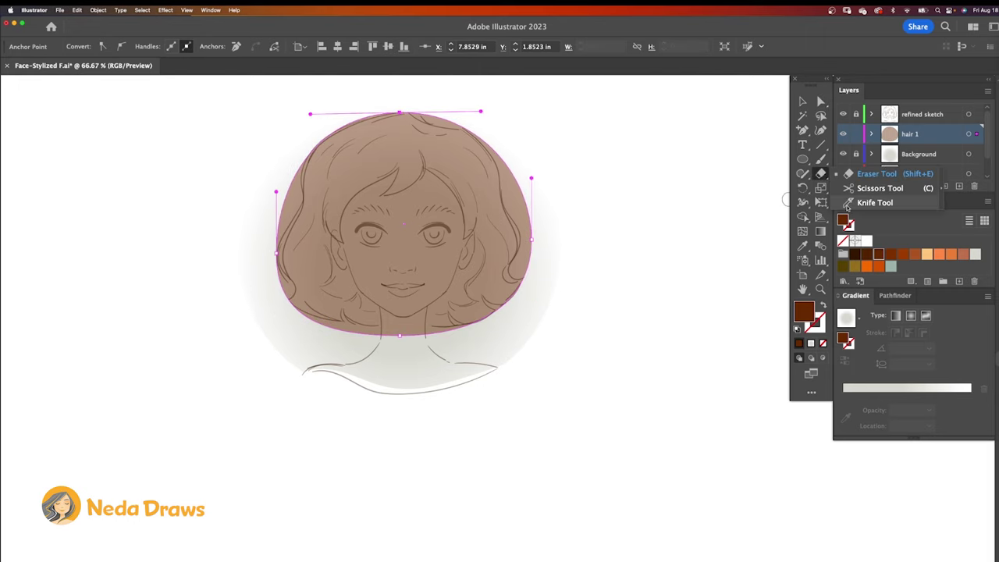
left_click(848, 205)
key("super+1")
left_click_drag(407, 111, 400, 106)
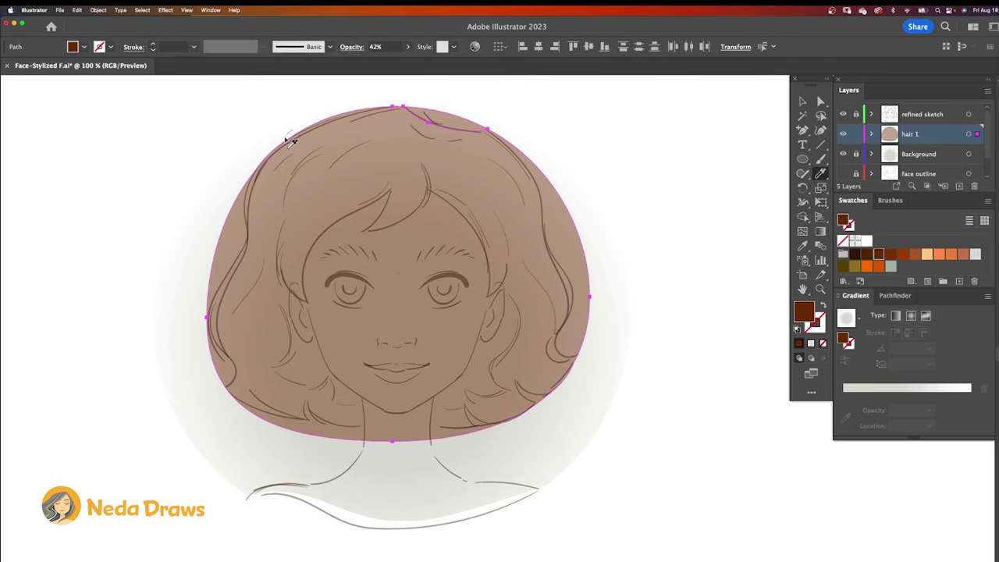
left_click_drag(246, 205, 248, 248)
left_click_drag(243, 388, 228, 393)
key("super+shift+a")
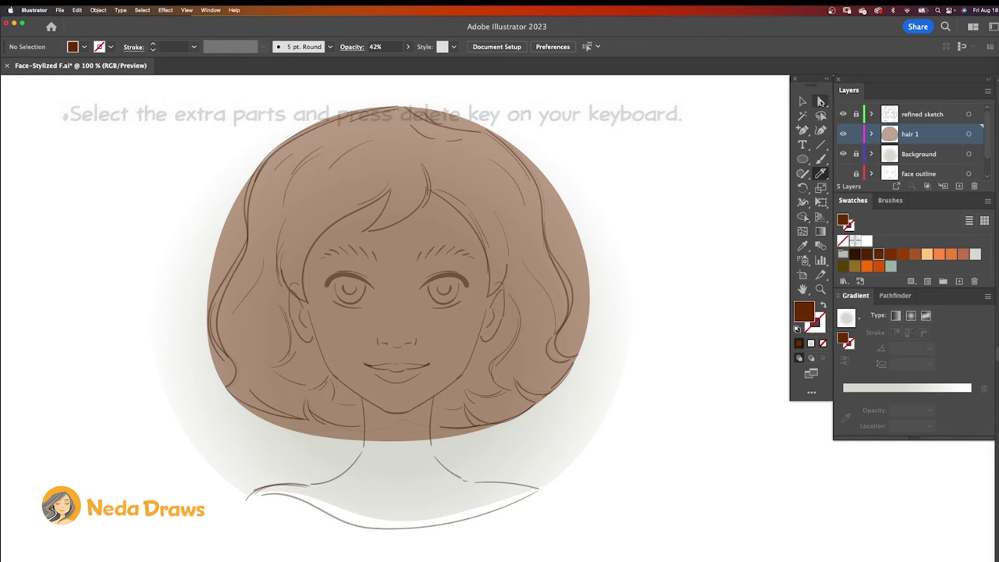
Step: Delete the cut-off brown pieces outside the hair outline at the crown, both sides and the flicked ends
left_click(820, 101)
left_click(461, 125)
key("Delete")
left_click(552, 206)
key("Delete")
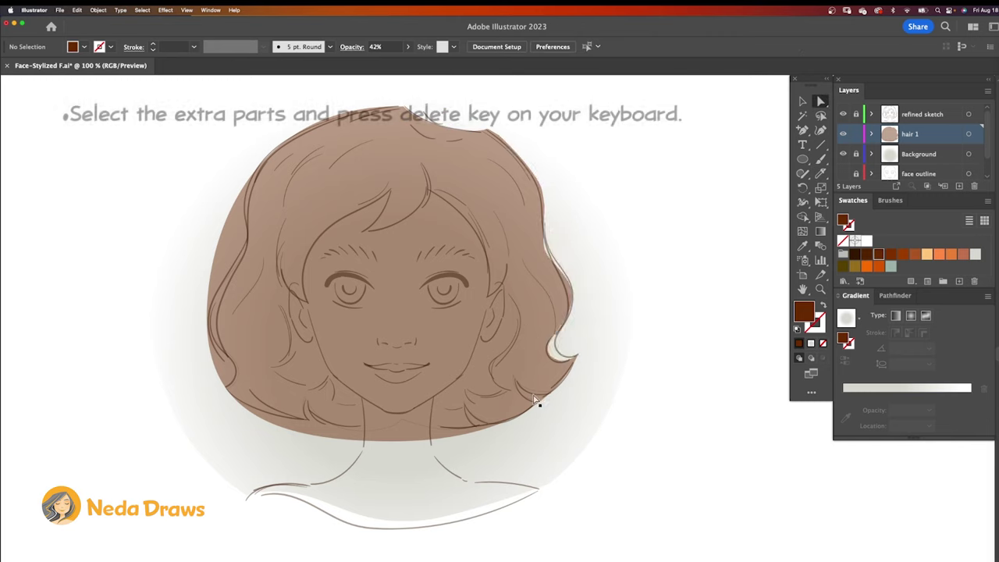
left_click(534, 396)
key("Delete")
left_click(479, 426)
key("Delete")
left_click(233, 383)
key("Delete")
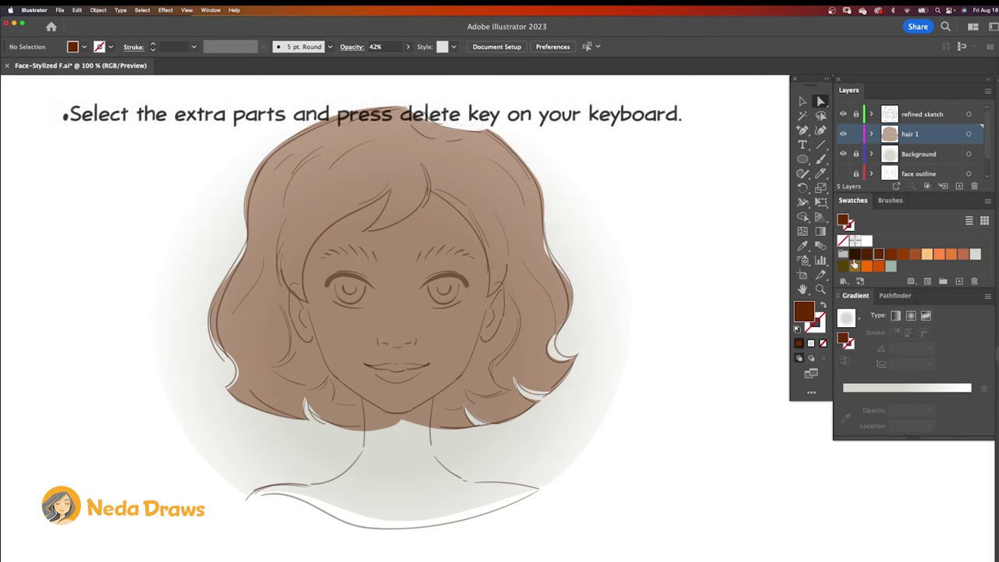
Step: Draw a darkest-brown ellipse about 5.0 by 5.2 in over the face and lower its opacity to 17%
left_click(855, 254)
left_click(803, 159)
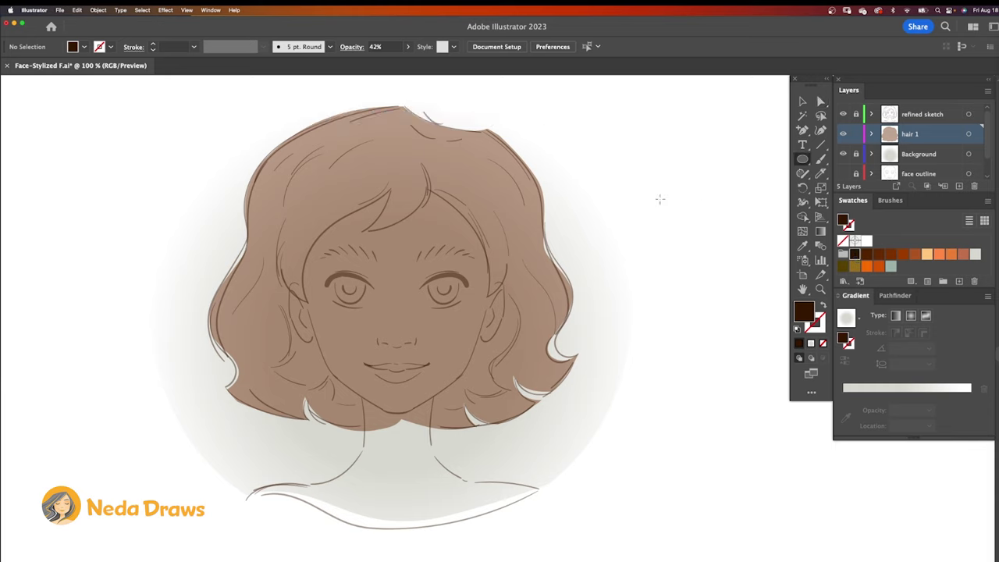
left_click_drag(281, 170, 516, 411)
left_click(407, 47)
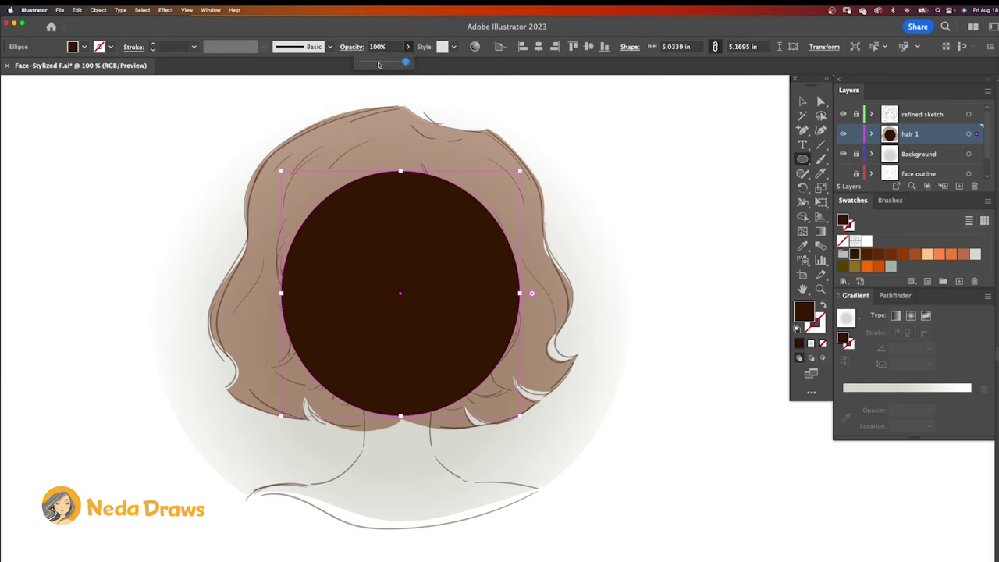
left_click_drag(409, 63, 369, 65)
Step: Reshape the dark ellipse to cover the inner hair by moving its side and bottom anchor points and extending the lower side handle
key("a")
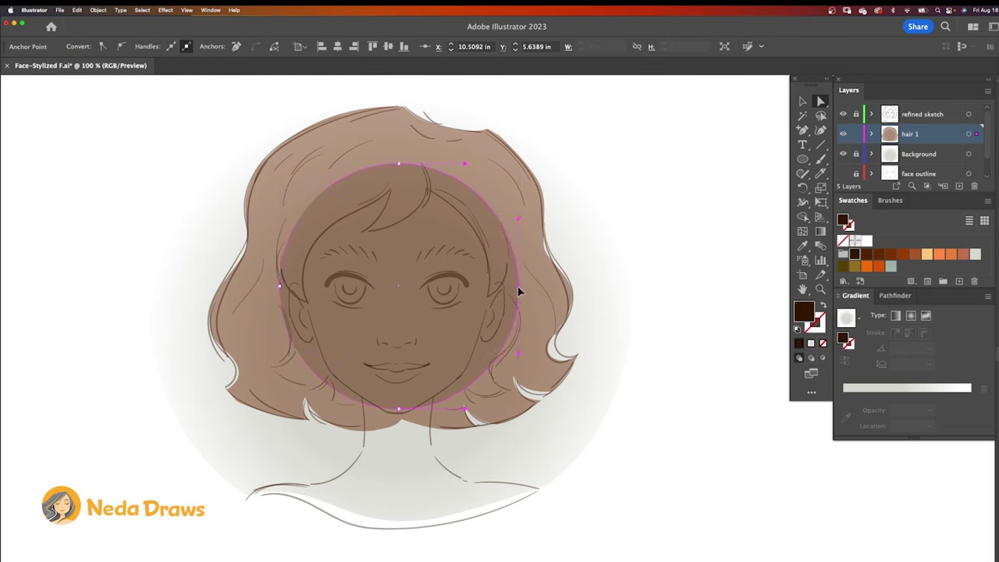
left_click(523, 301)
left_click_drag(280, 287, 245, 319)
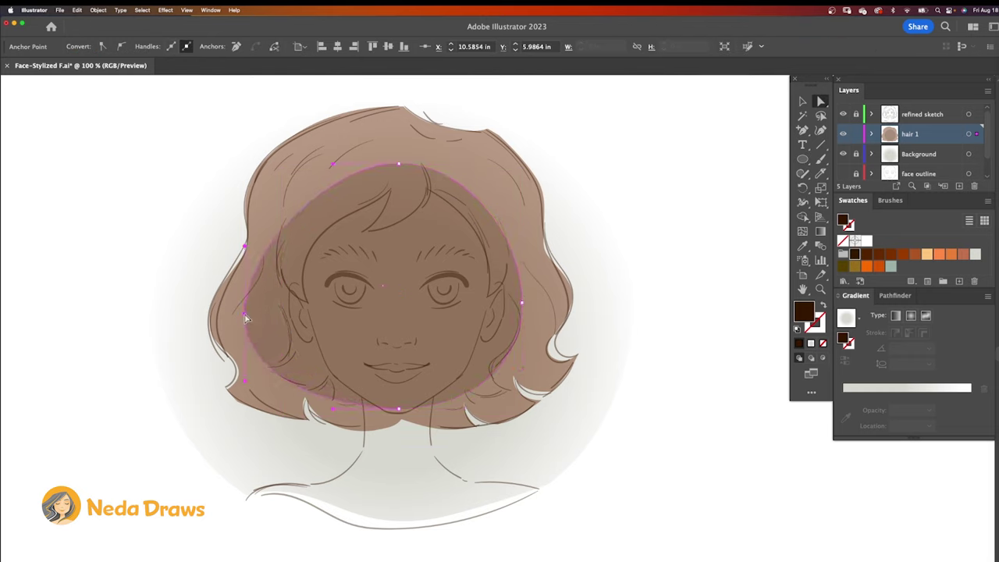
left_click(522, 303)
left_click_drag(522, 370, 551, 417)
left_click_drag(399, 408, 400, 412)
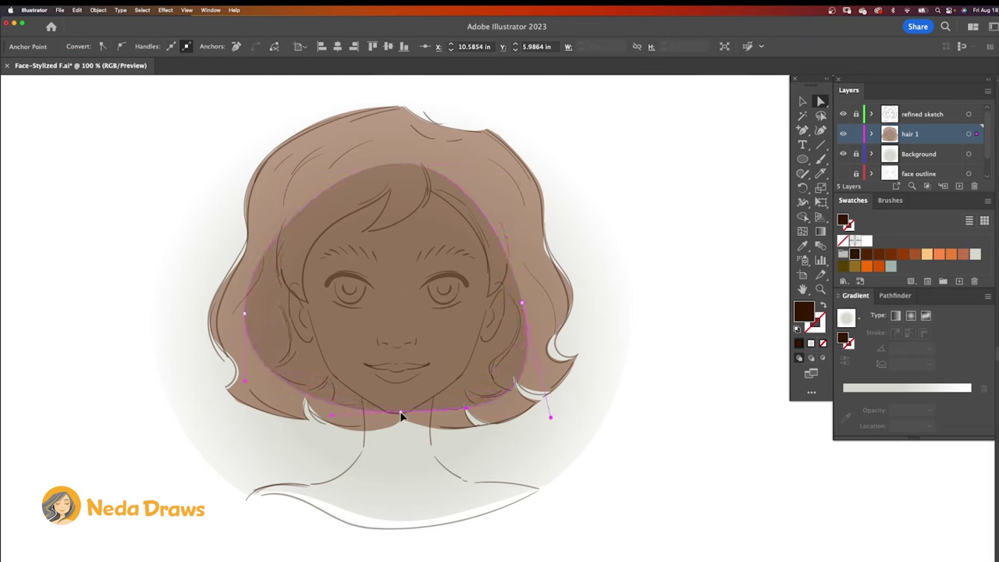
Step: Cut the dark shape with the Knife tool along the inner strand lines beside the ears and neck
key("i")
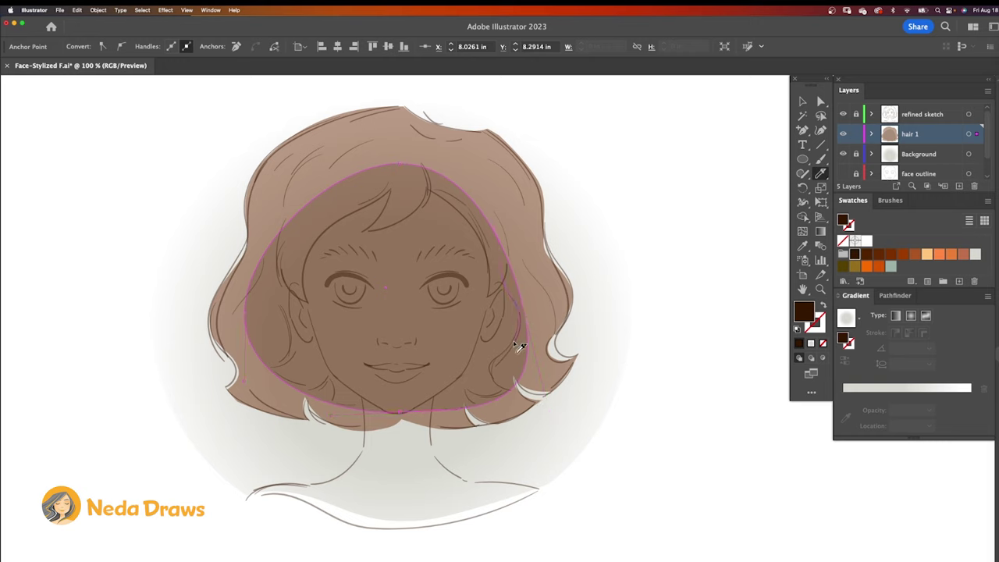
left_click_drag(512, 392, 511, 391)
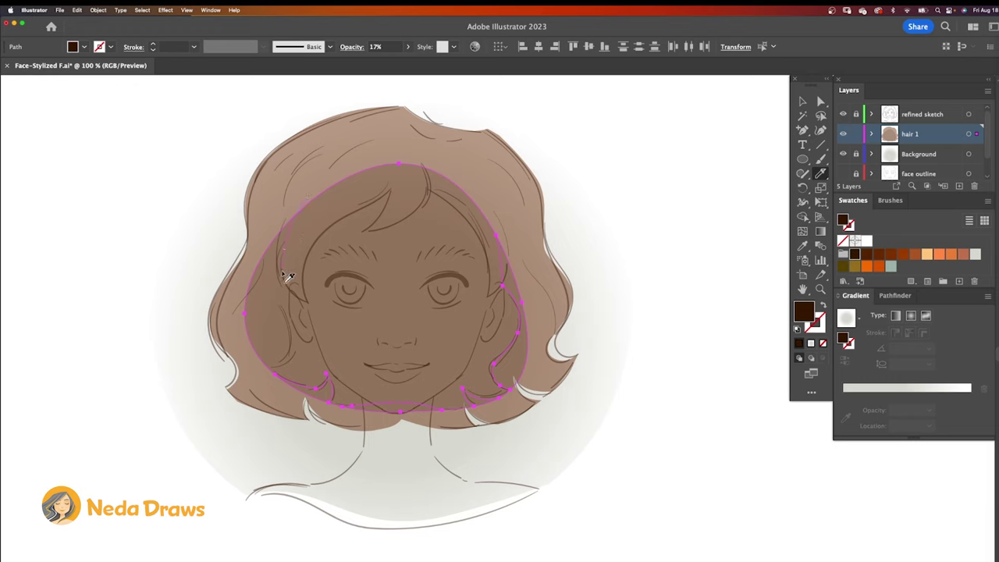
key("super+shift+a")
Step: Delete the cut-off dark pieces outside the inner strand lines on both sides and below the chin
left_click(821, 102)
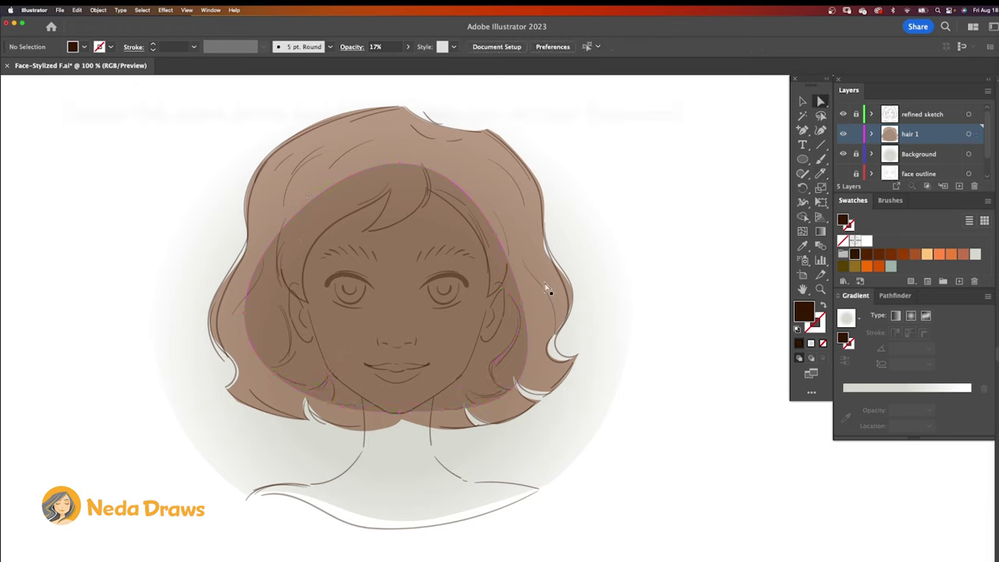
left_click(514, 295)
key("Delete")
left_click(478, 399)
key("Delete")
left_click(426, 412)
key("Delete")
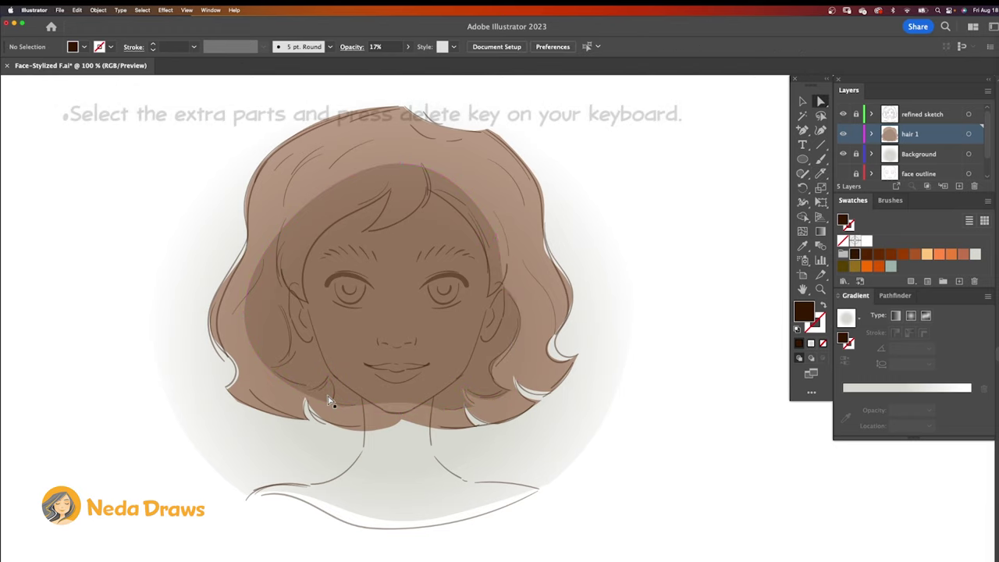
left_click(261, 349)
key("Delete")
Step: Adjust the dark shape's anchor point and handle beside the left ear so its edge follows the inner strand line
left_click(307, 348)
left_click(279, 301)
left_click_drag(293, 308, 287, 313)
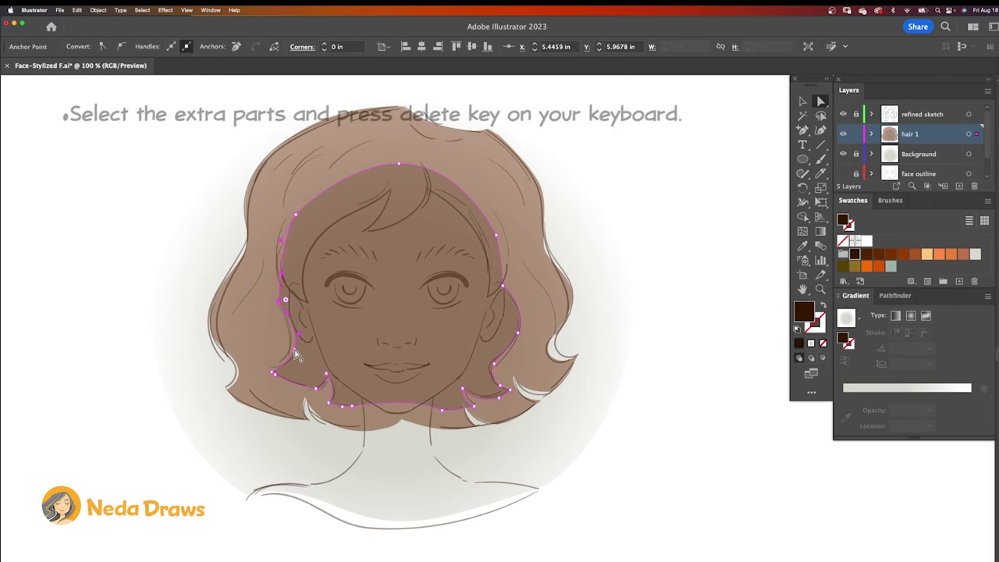
Step: Lock the hair 1 layer and add a new layer named ears-neck directly above it
left_click(742, 281)
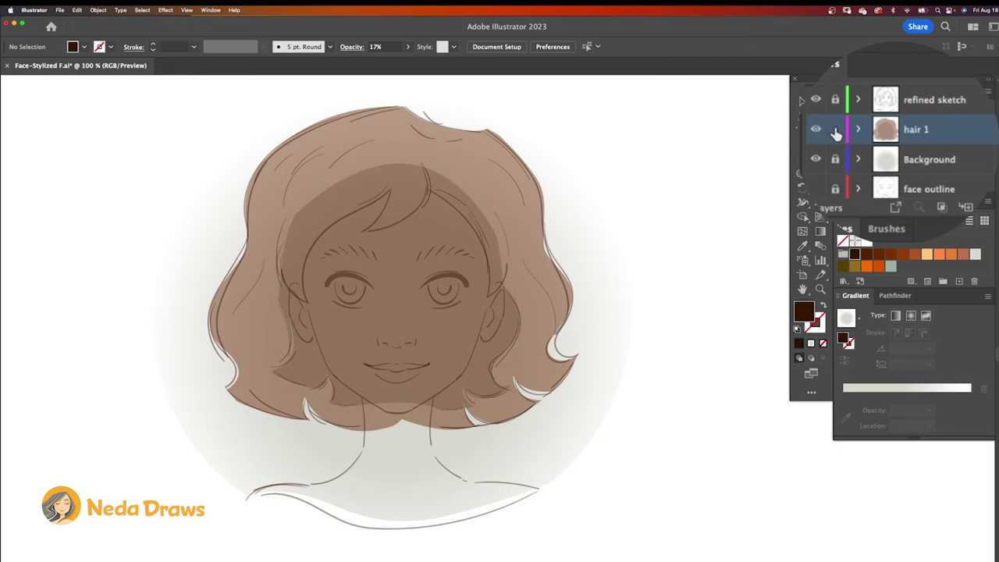
left_click(967, 206)
double_click(918, 130)
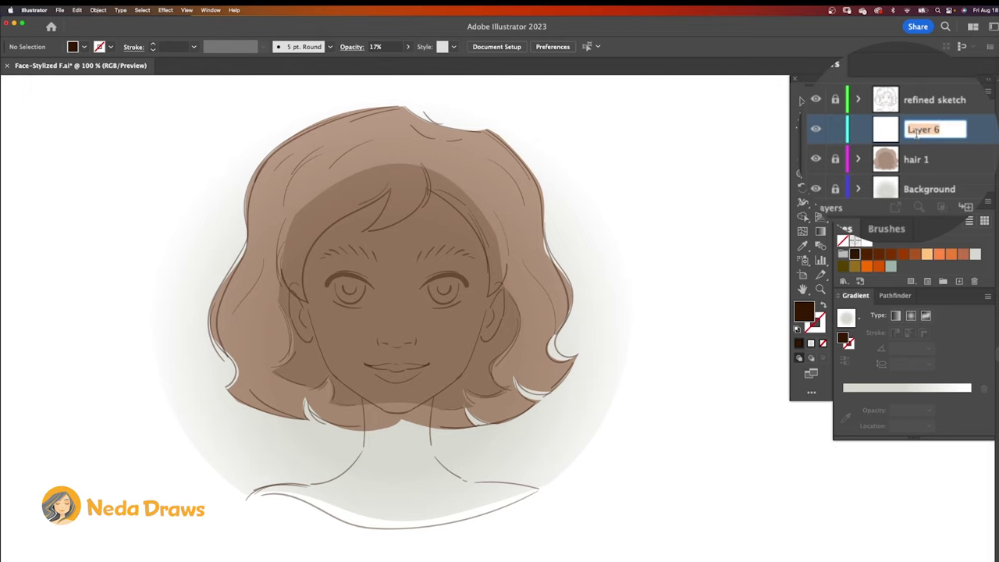
type("ears-neck")
Step: Draw reddish-brown ellipses over both ears and a large one covering the neck and shoulders
left_click(963, 255)
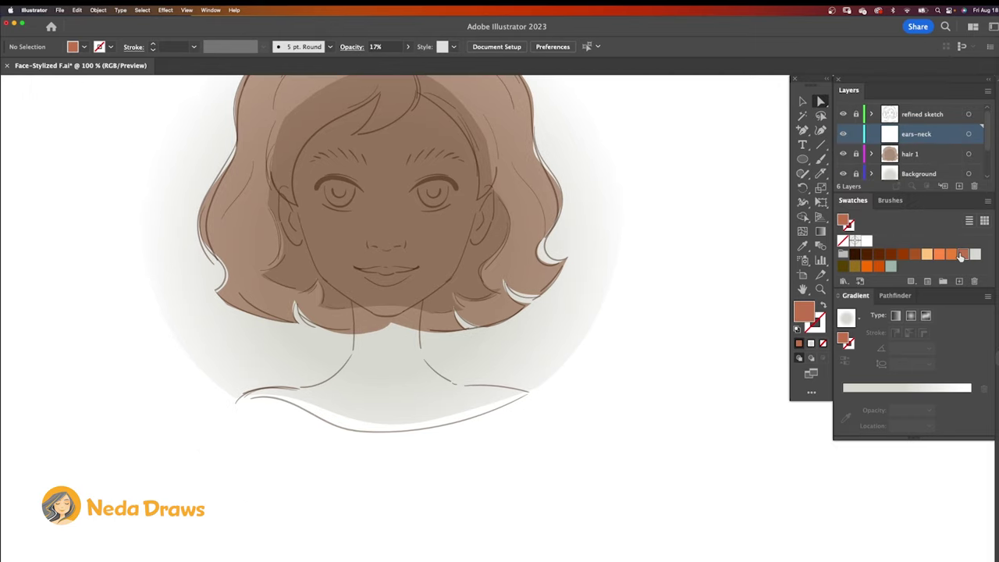
left_click(803, 160)
left_click_drag(286, 199, 306, 237)
left_click_drag(466, 186, 494, 236)
mouse_move(256, 301)
left_mouse_down()
mouse_move(402, 334)
mouse_move(544, 427)
left_mouse_up()
Step: Enlarge the neck ellipse by moving its anchor points outward until it covers both shoulders
left_click_drag(387, 297, 385, 291)
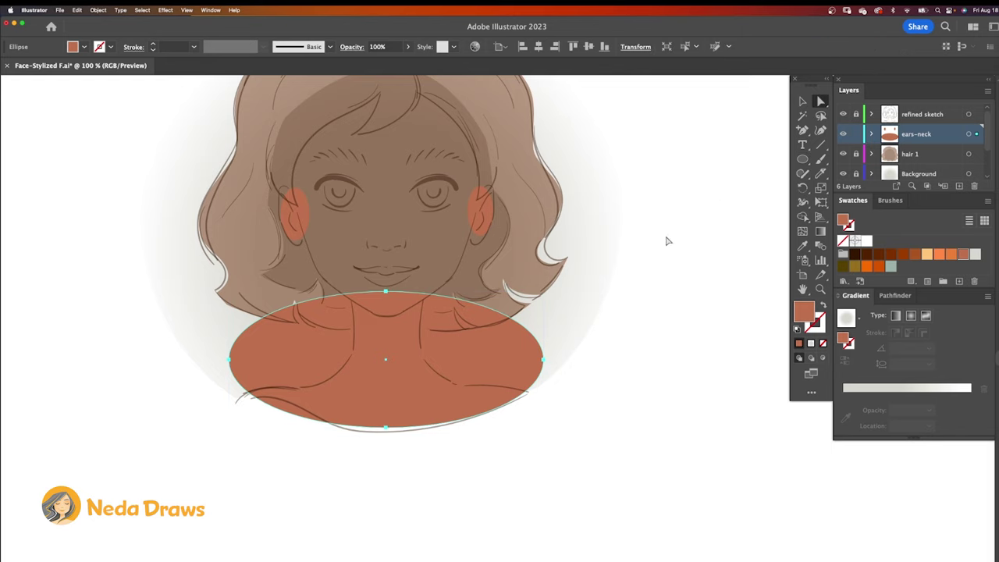
key("a")
left_click_drag(229, 362, 211, 363)
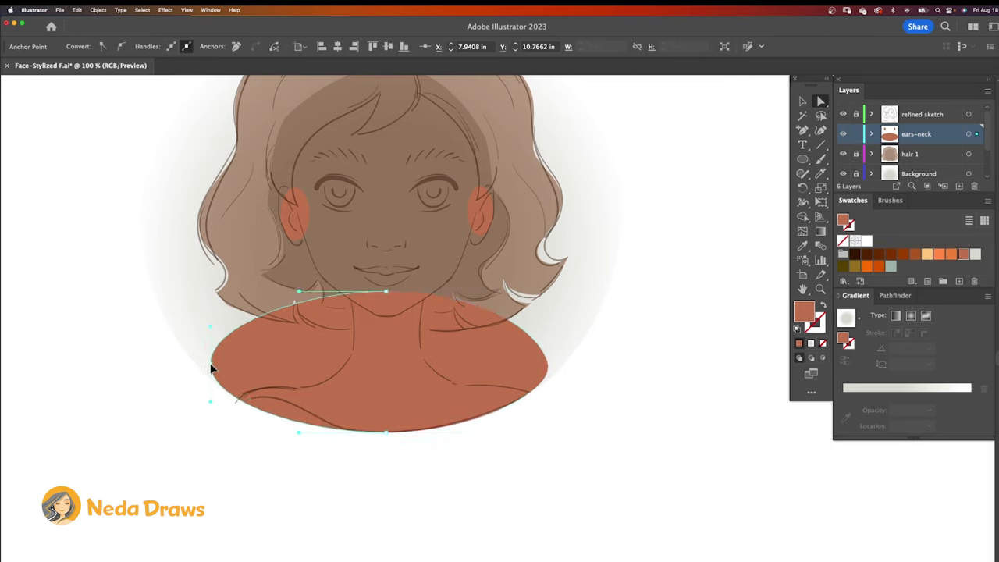
Step: Cut the neck ellipse with the Knife tool along the neck and shoulder lines on both sides
left_click(818, 174)
mouse_move(346, 277)
left_mouse_down()
mouse_move(357, 294)
mouse_move(357, 357)
mouse_move(308, 396)
mouse_move(237, 399)
left_mouse_up()
mouse_move(423, 295)
left_mouse_down()
mouse_move(424, 339)
mouse_move(458, 386)
mouse_move(530, 391)
left_mouse_up()
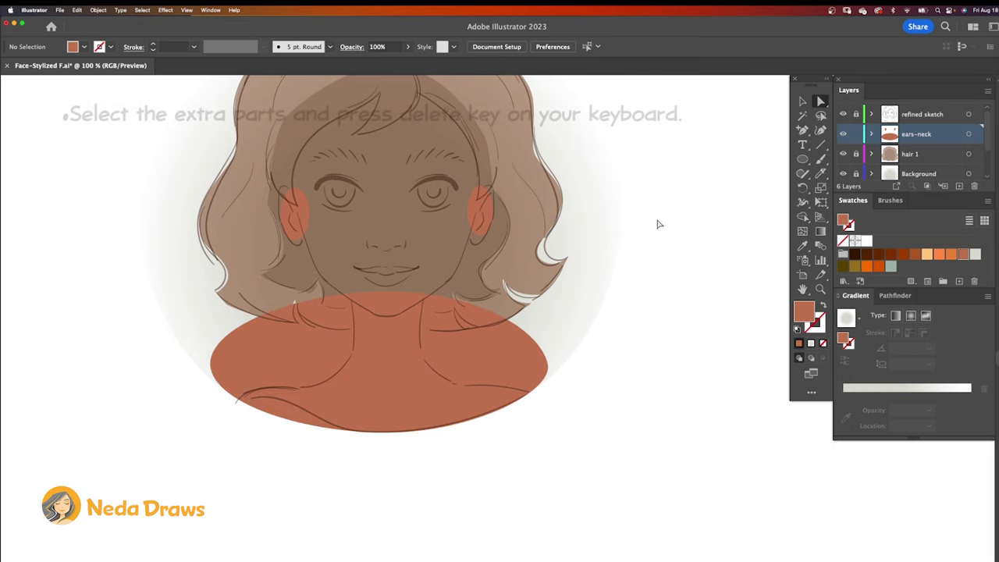
Step: Delete the cut-off pieces of the neck shape beside the neck and below the shoulder line
left_click(473, 351)
key("Delete")
left_click(320, 366)
key("Delete")
left_click(303, 412)
key("Delete")
Step: Adjust the anchor points of both ear ellipses so they follow the sketched ear outlines
left_click(479, 233)
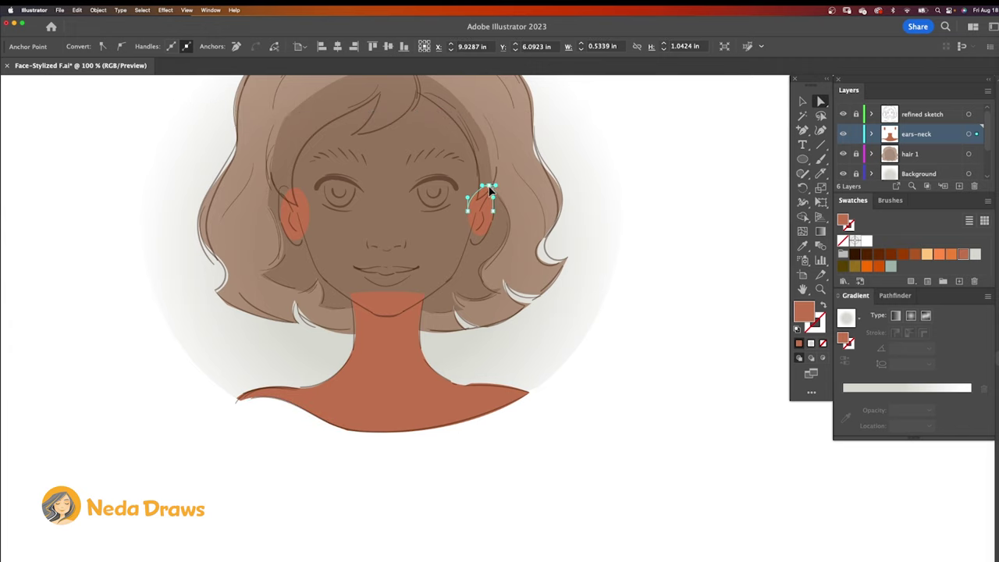
left_click_drag(481, 236, 477, 246)
left_click(294, 202)
left_click_drag(295, 187, 285, 186)
left_click_drag(281, 215, 278, 214)
left_click(296, 241)
Step: Fill the neck shape with light orange and paste a copy of it in front, filled reddish brown
left_click(355, 324)
right_click(421, 184)
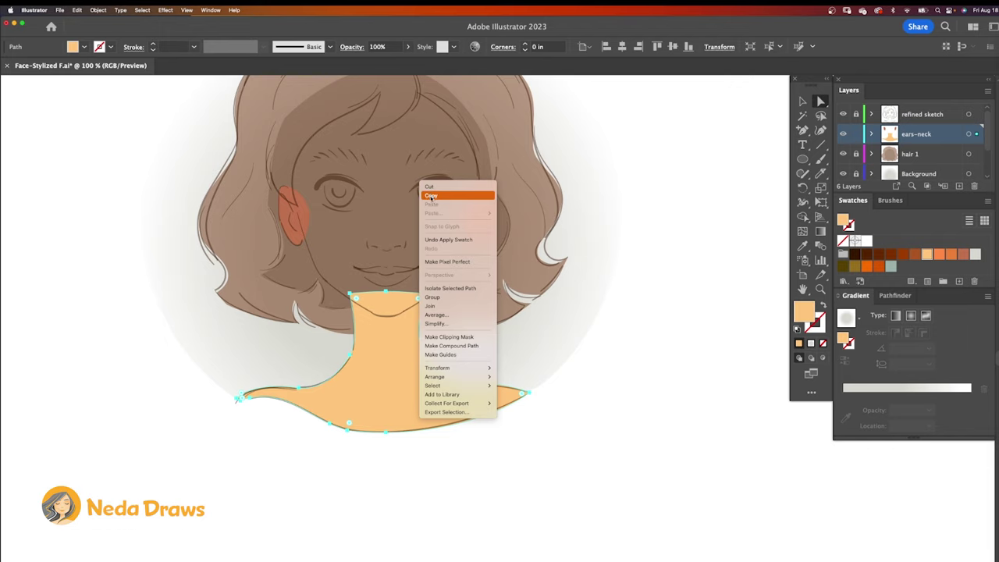
left_click(431, 196)
right_click(431, 184)
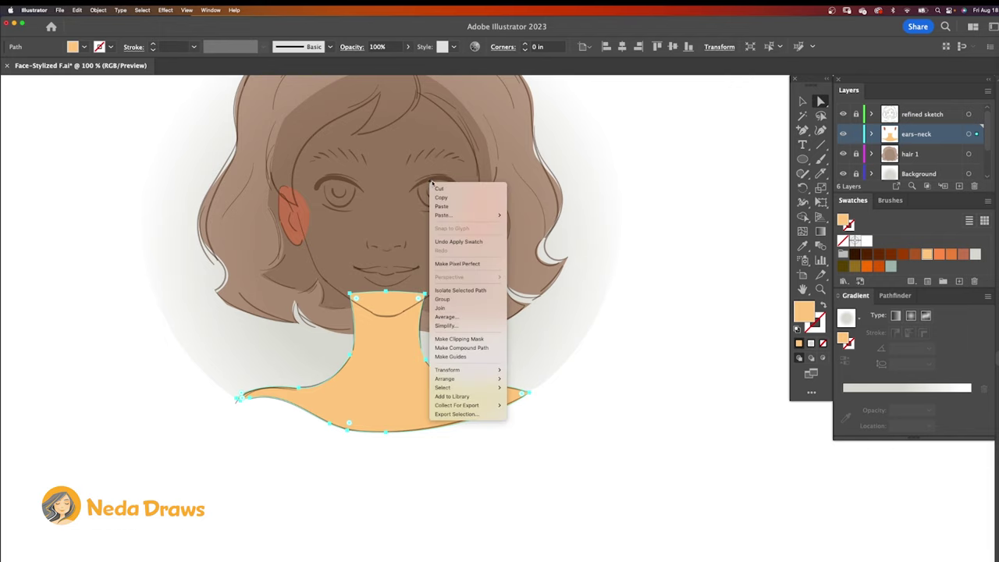
mouse_move(440, 216)
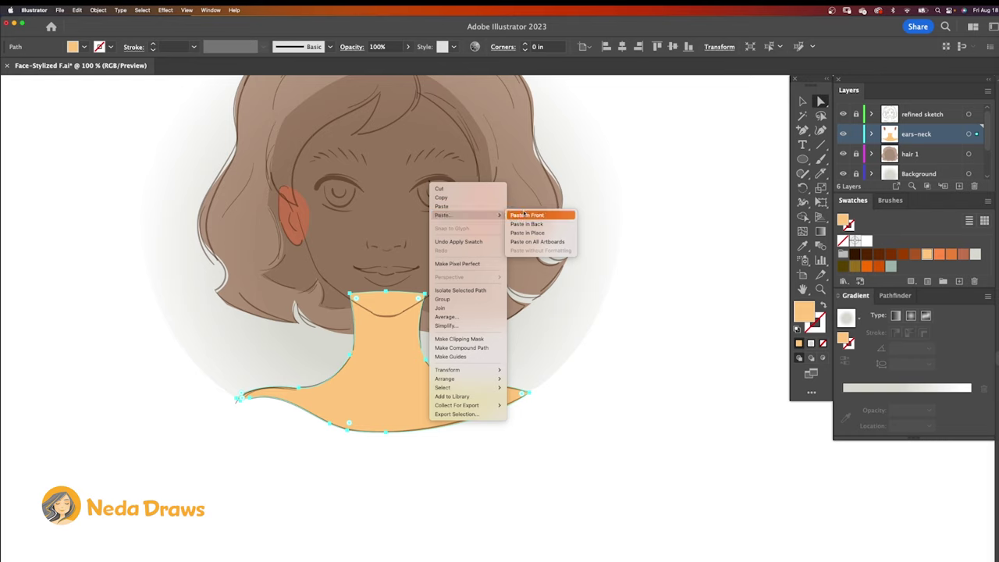
left_click(525, 216)
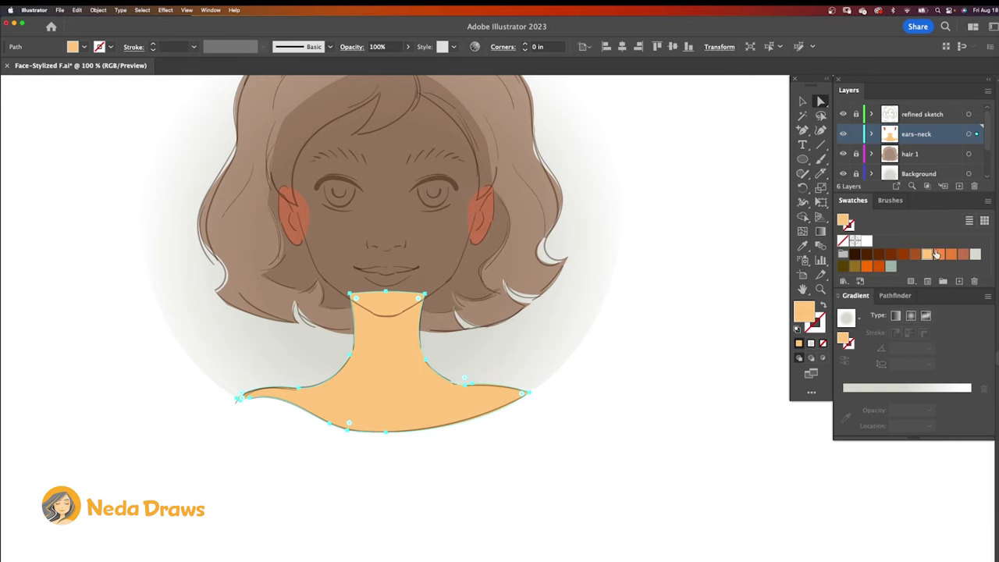
left_click(963, 255)
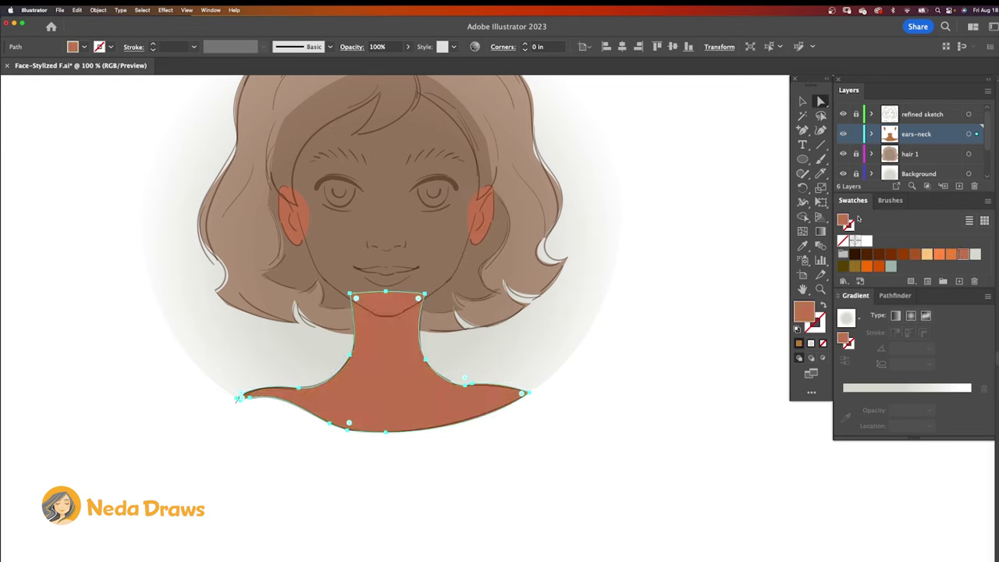
Step: Cut the reddish-brown neck copy in a curve below the chin and delete its lower part, leaving a chin shadow
left_click(821, 175)
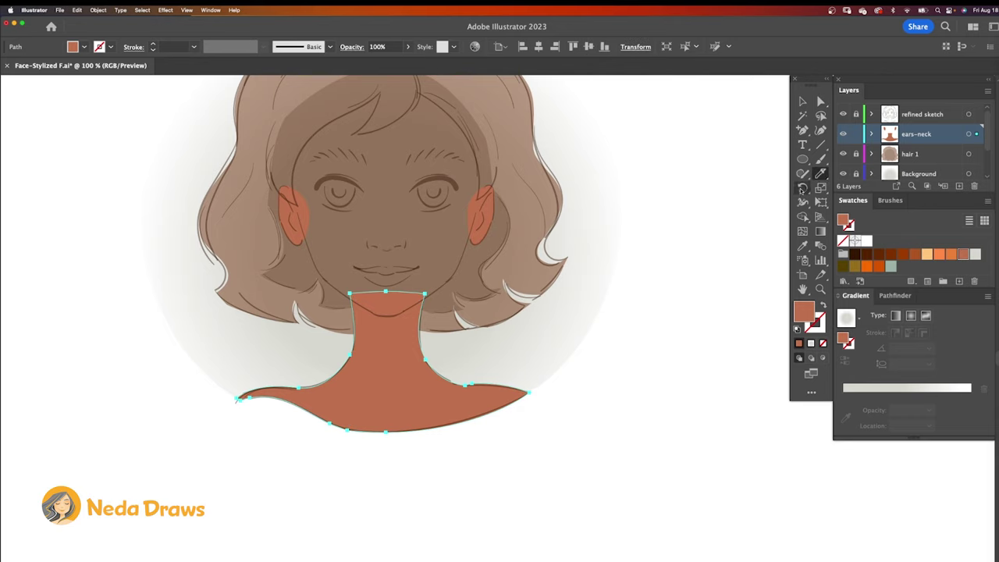
mouse_move(427, 306)
left_mouse_down()
mouse_move(419, 319)
mouse_move(347, 318)
left_mouse_up()
left_click(821, 101)
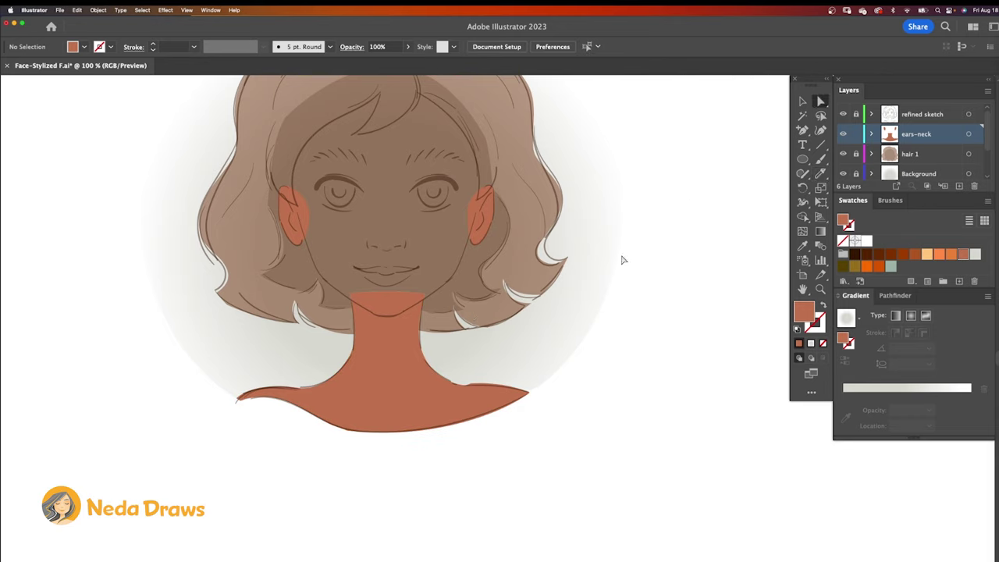
left_click(393, 398)
key("Delete")
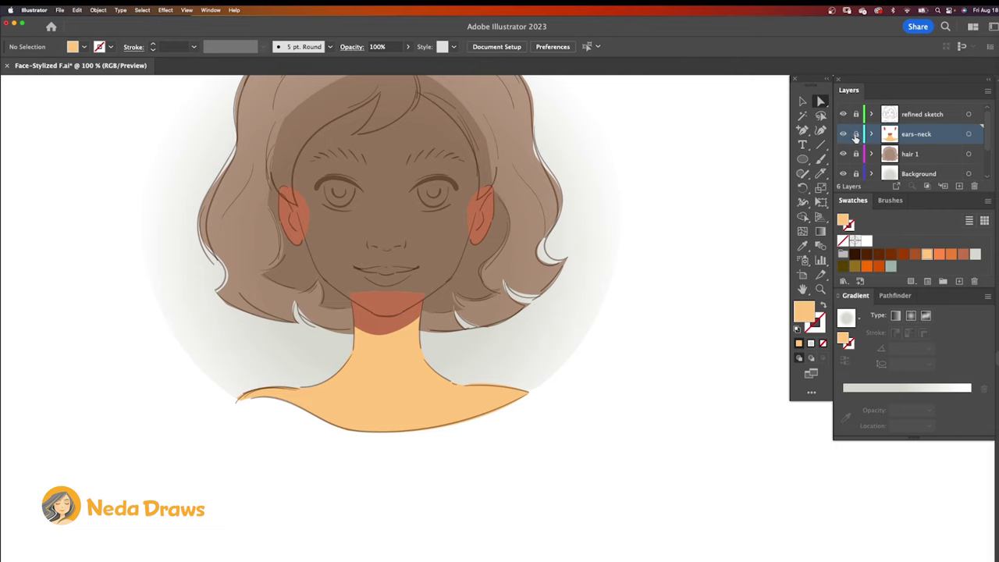
Step: Lock the ears-neck layer and add a new layer named face directly above it
left_click(944, 187)
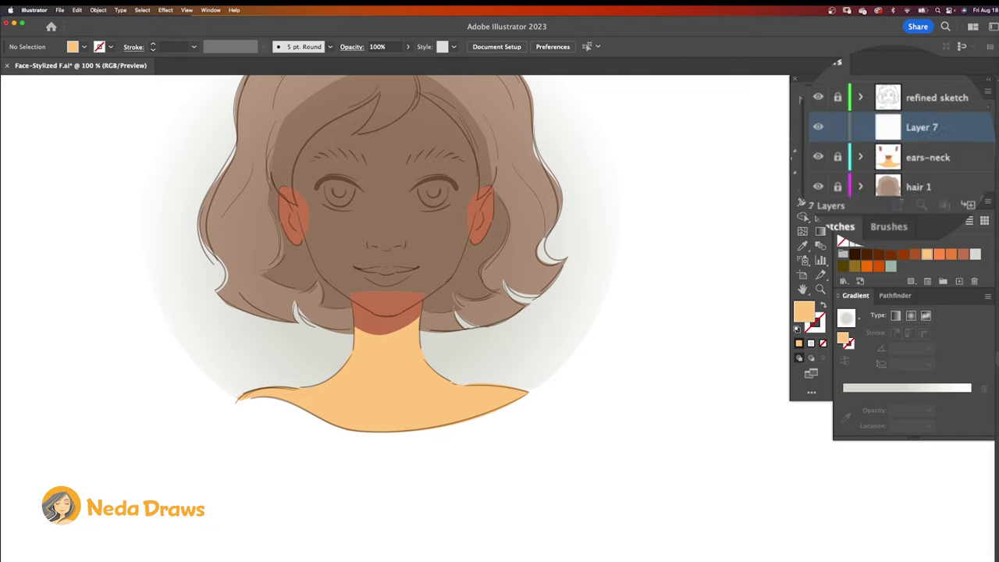
double_click(915, 134)
type("face")
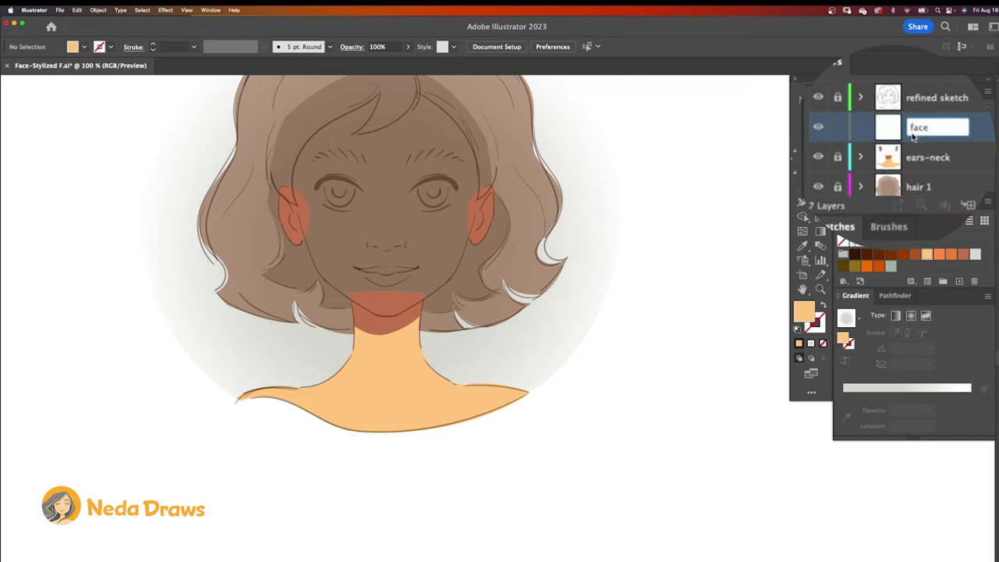
key("Return")
Step: Draw a light-orange ellipse about 3.66 by 4.80 in over the face and add anchor points around its outline
left_click_drag(322, 133, 386, 309)
key("super+equal")
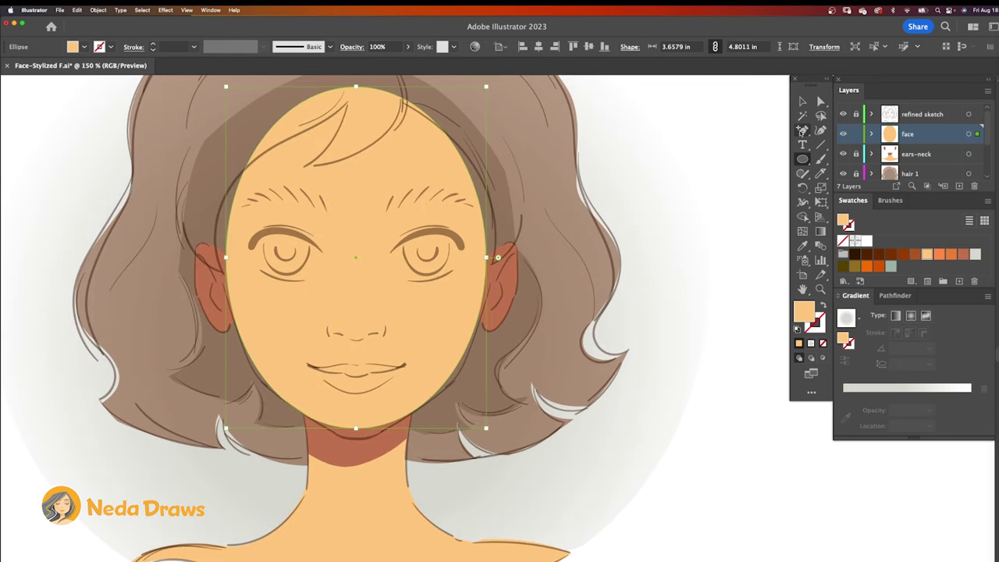
left_click(802, 130)
left_click(472, 180)
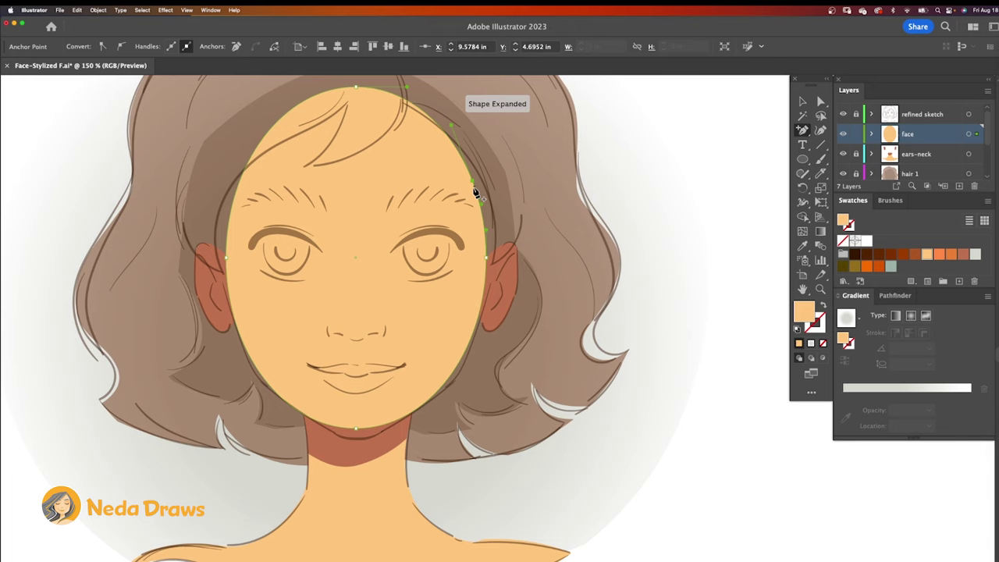
left_click(240, 179)
left_click(260, 372)
left_click(457, 365)
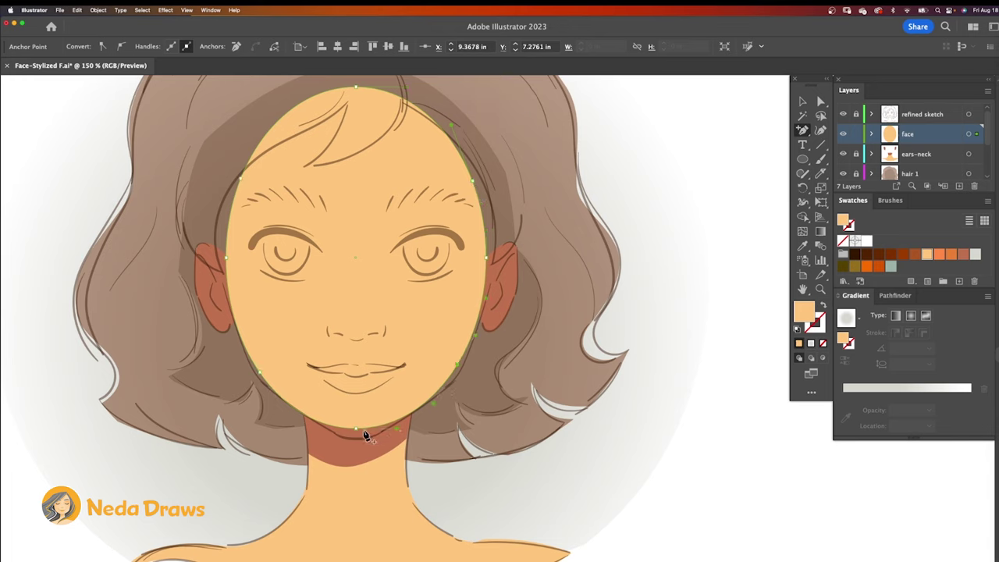
left_click(363, 428)
left_click(371, 87)
Step: Move the face ellipse's anchor points and handles so its edge follows the sketched temples, cheeks, jaw and chin
left_click(820, 101)
left_click_drag(473, 180, 490, 195)
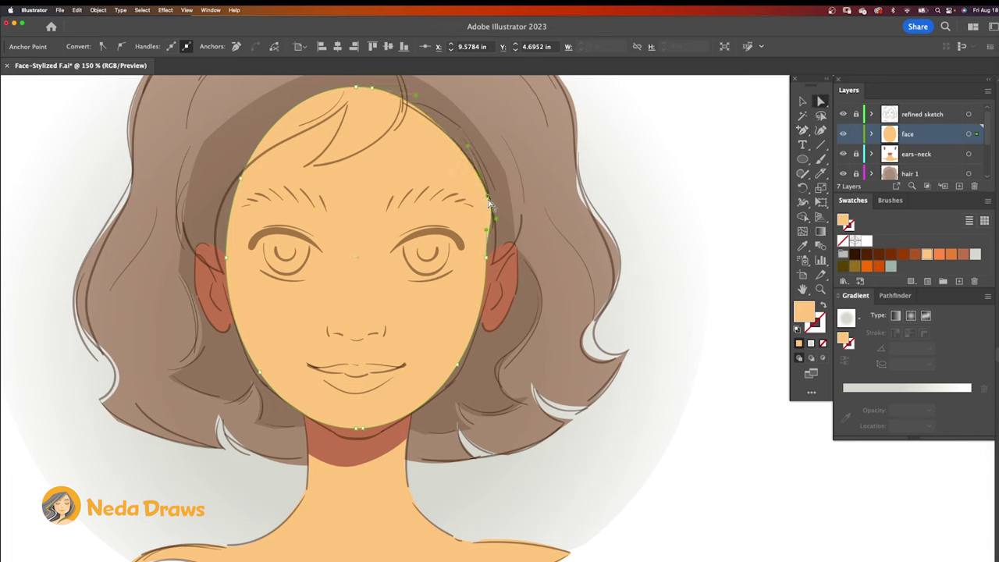
left_click_drag(486, 257, 494, 263)
left_click_drag(241, 179, 220, 186)
left_click_drag(226, 258, 218, 259)
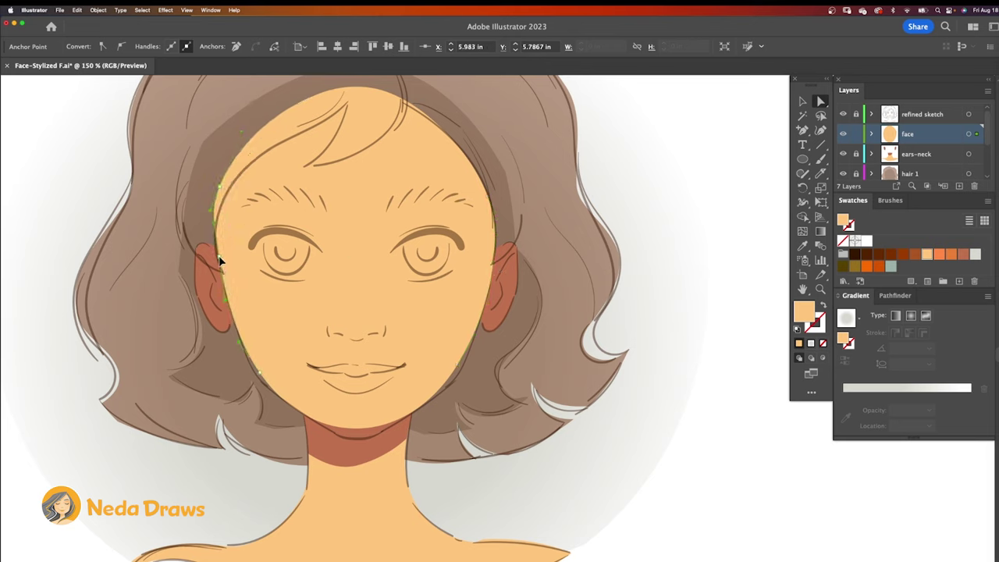
left_click_drag(260, 372, 259, 379)
left_click_drag(457, 365, 456, 372)
left_click_drag(357, 428, 401, 437)
left_click(259, 375)
left_click_drag(282, 411, 276, 398)
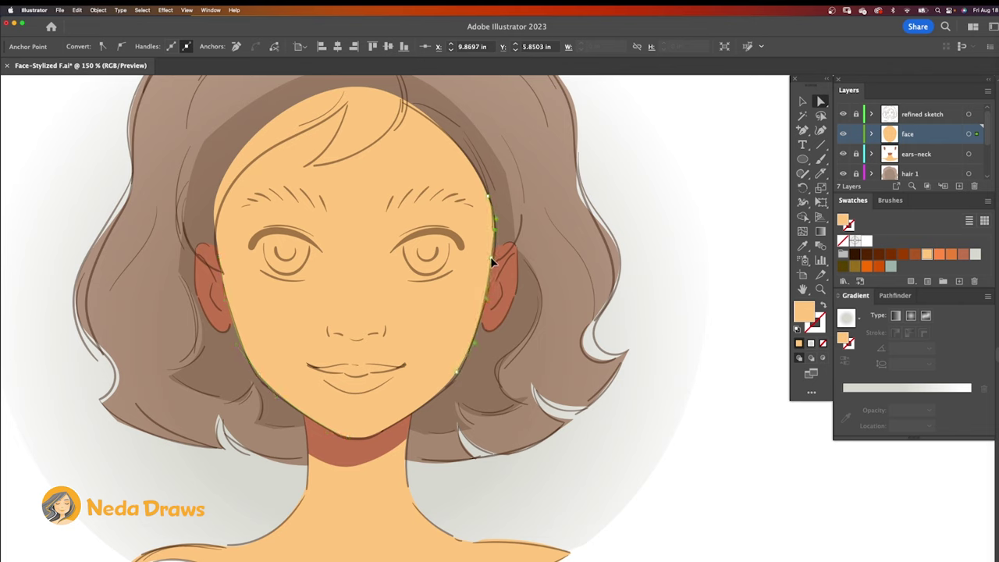
Step: Copy the face shape, paste it in front and fill the copy with orange
right_click(375, 170)
left_click(386, 184)
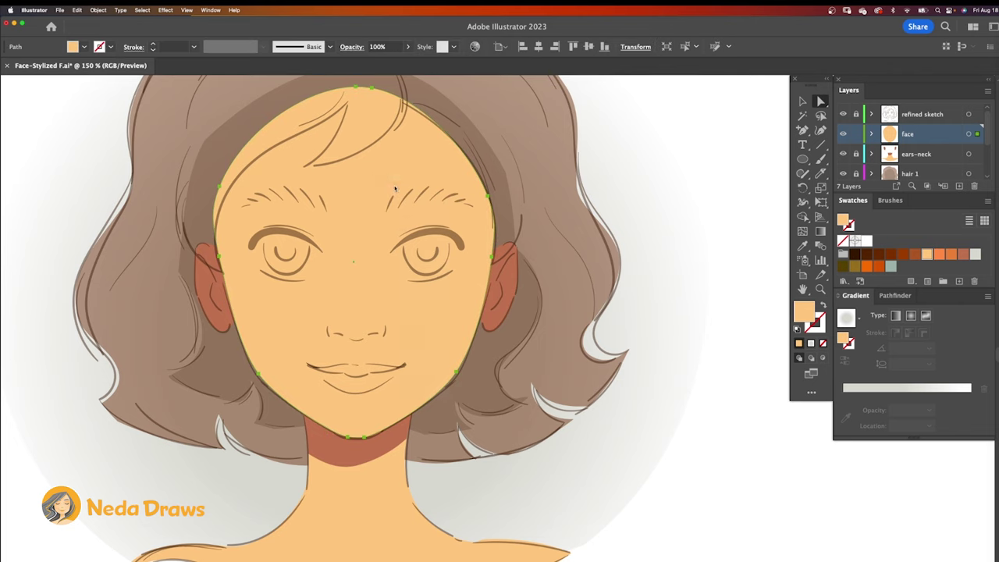
right_click(393, 168)
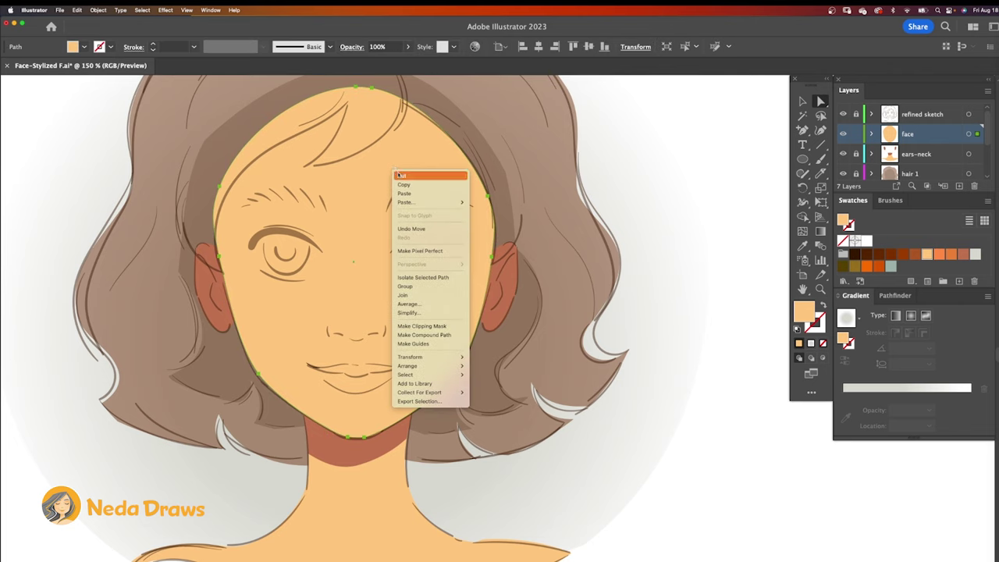
mouse_move(411, 204)
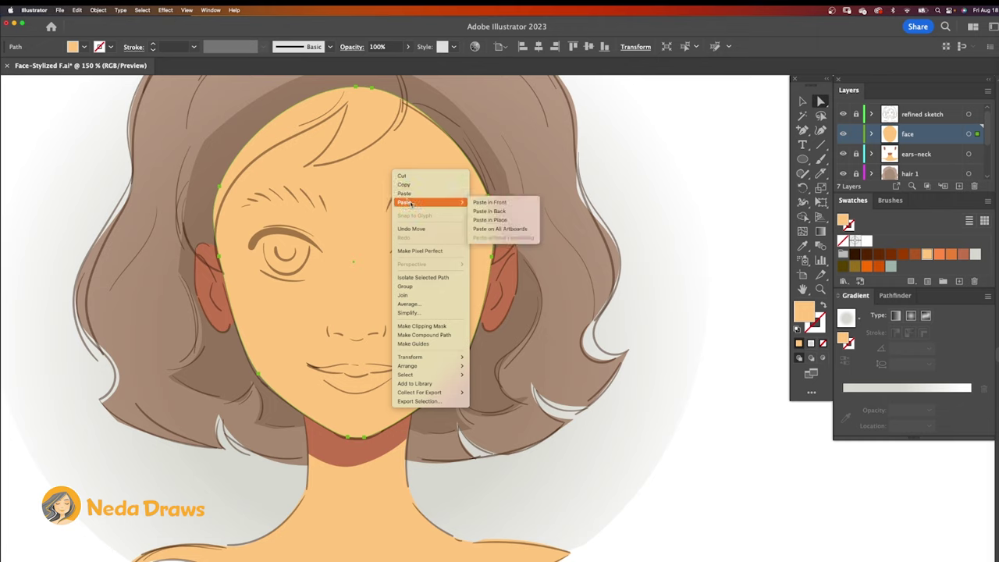
left_click(490, 202)
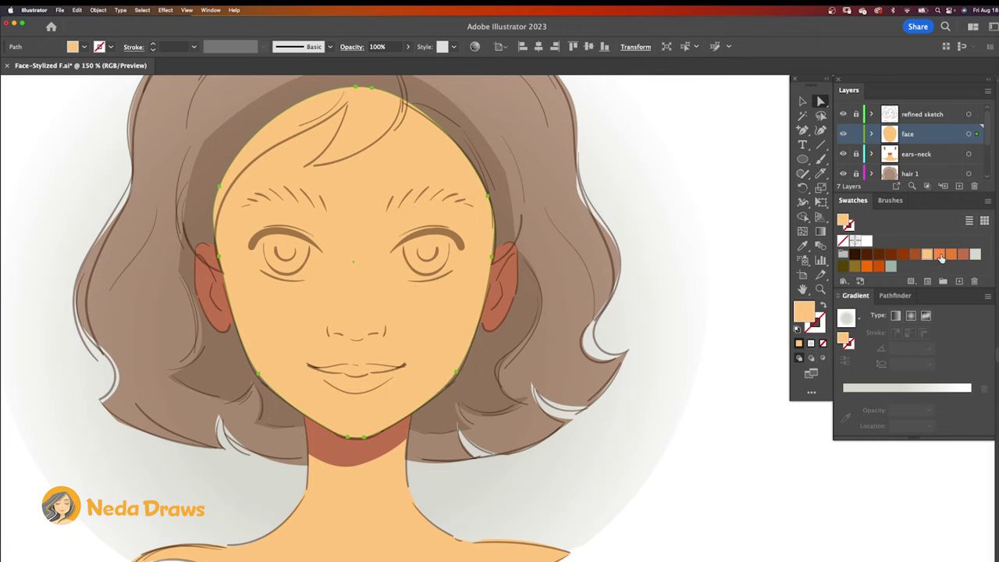
left_click(940, 256)
Step: Cut the orange face copy with the Knife tool around both eye-and-cheek areas and delete the remaining central part
left_click(821, 174)
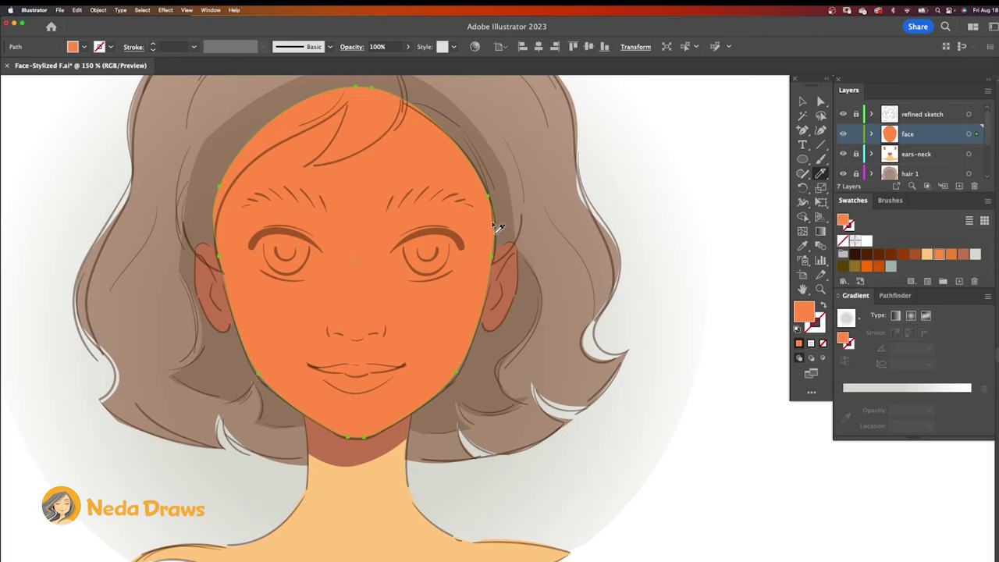
left_click_drag(393, 349, 462, 378)
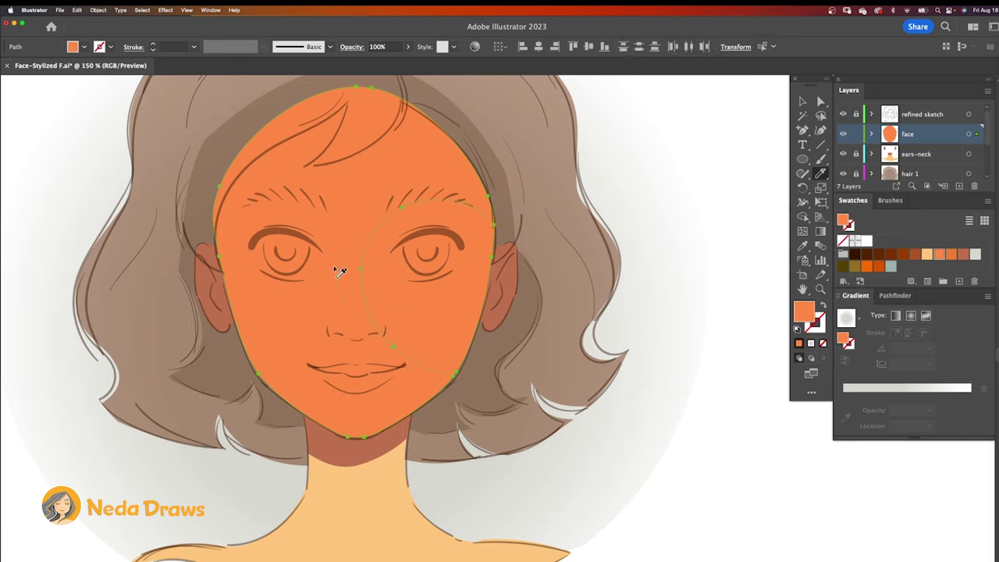
left_click_drag(321, 349, 253, 379)
key("super+shift+a")
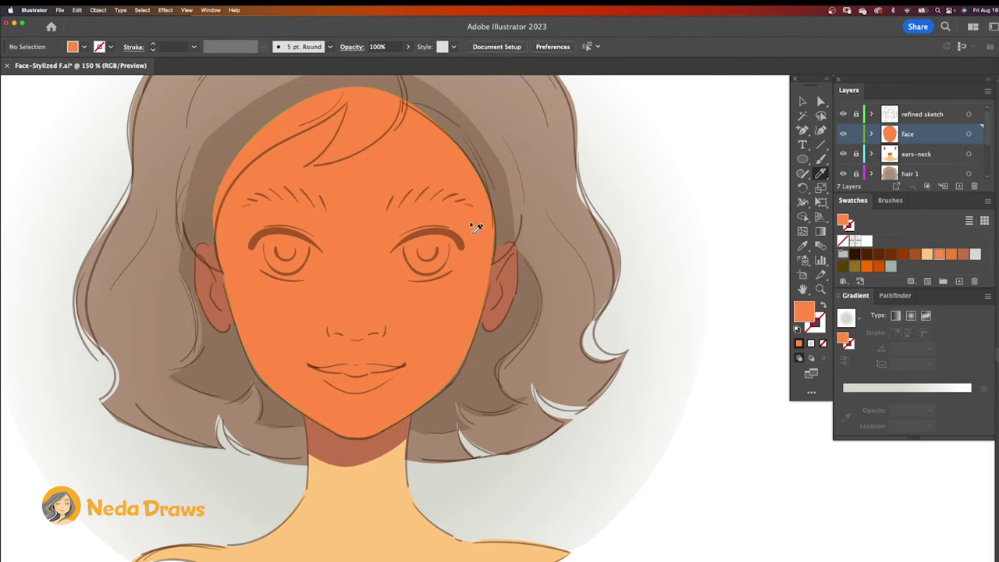
left_click(821, 101)
left_click(365, 167)
Step: Fill both cut cheek pieces with a radial gradient of orange that fades to 0% opacity at its outer stop
left_click(348, 293)
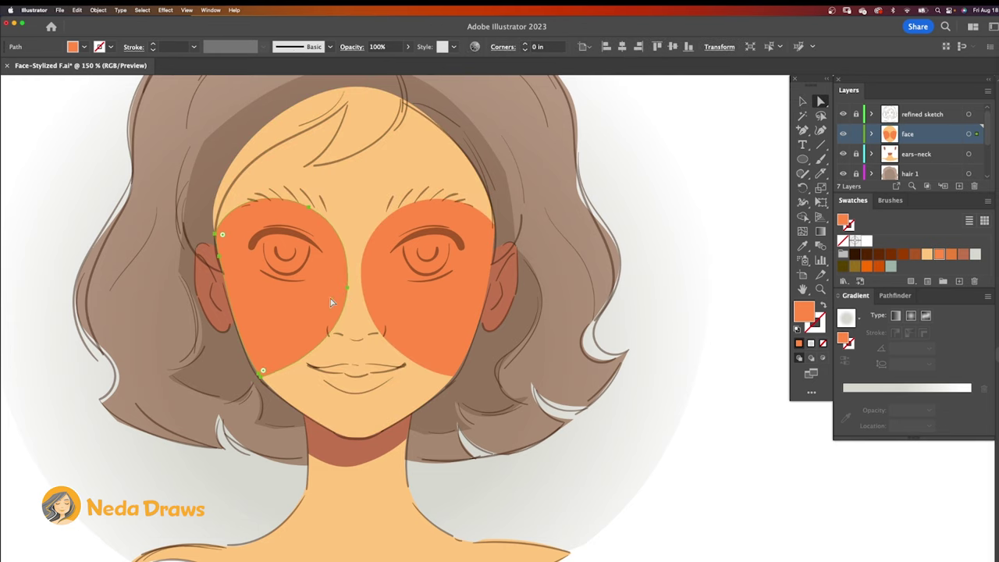
left_click(394, 294, "shift")
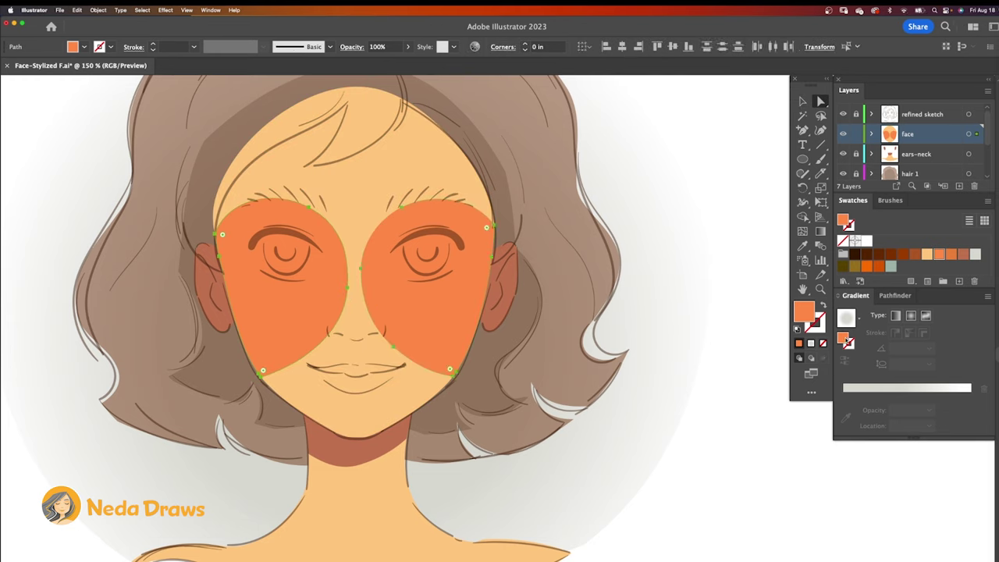
left_click(885, 396)
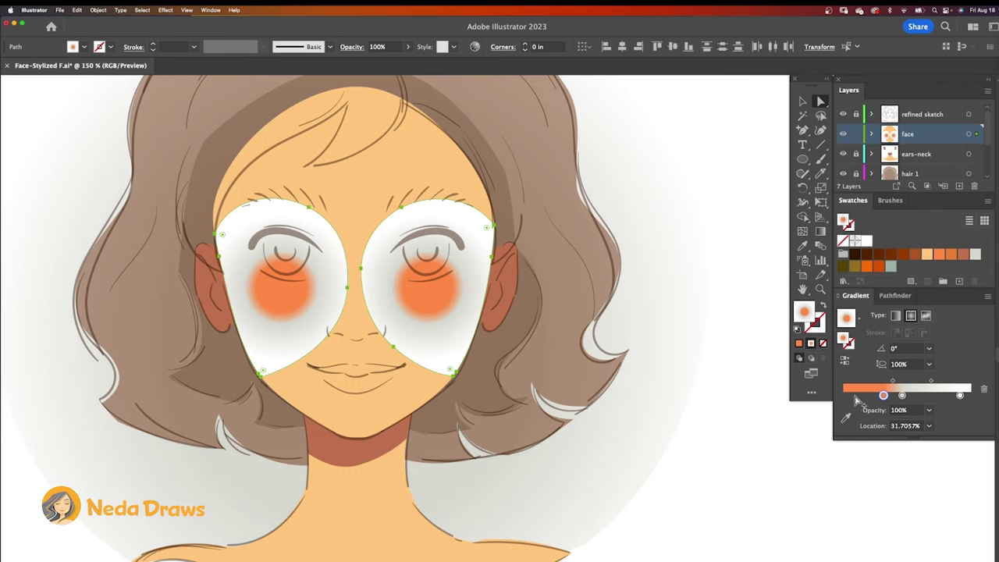
left_click(857, 398)
left_click_drag(902, 397, 954, 396)
left_click(961, 397)
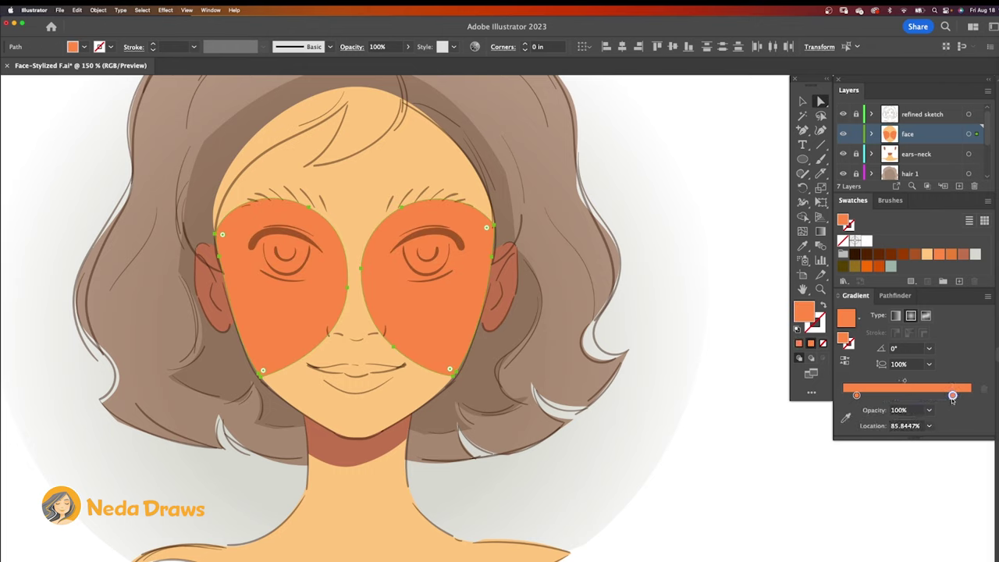
double_click(953, 395)
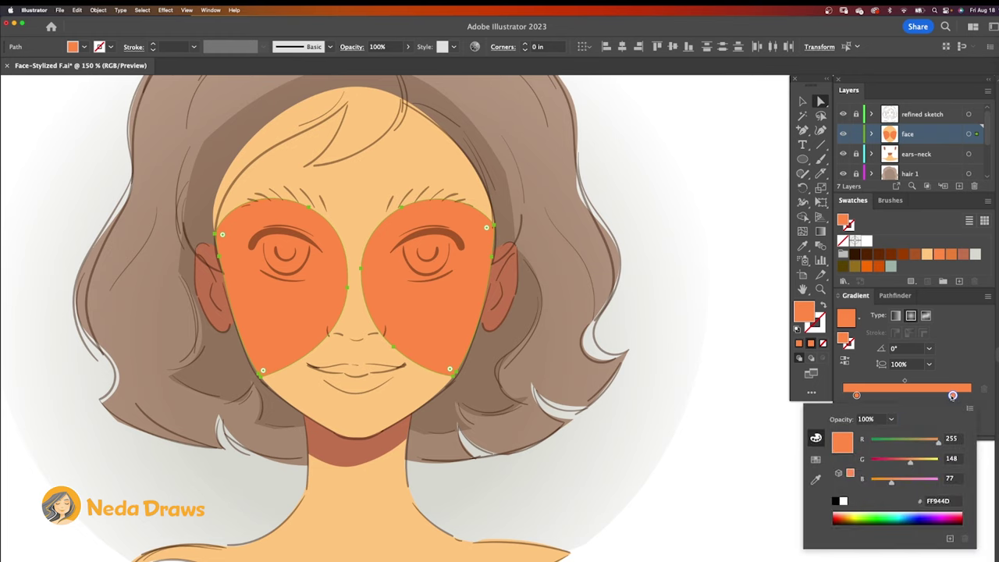
left_click(893, 420)
left_click(904, 434)
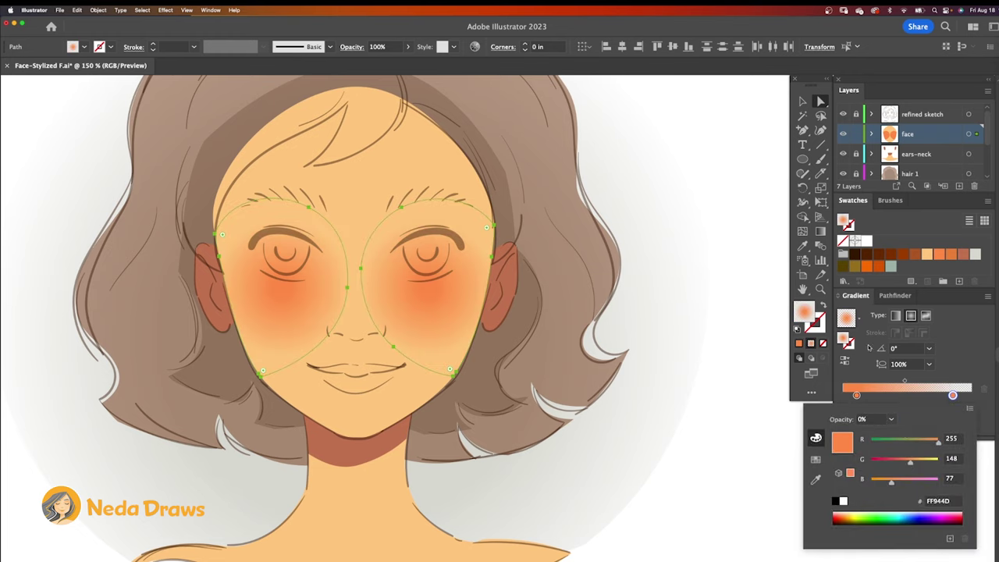
Step: Adjust the gradient position, size and angle on both cheeks so the blush sits toward the outer edges under the eyes
left_click(821, 232)
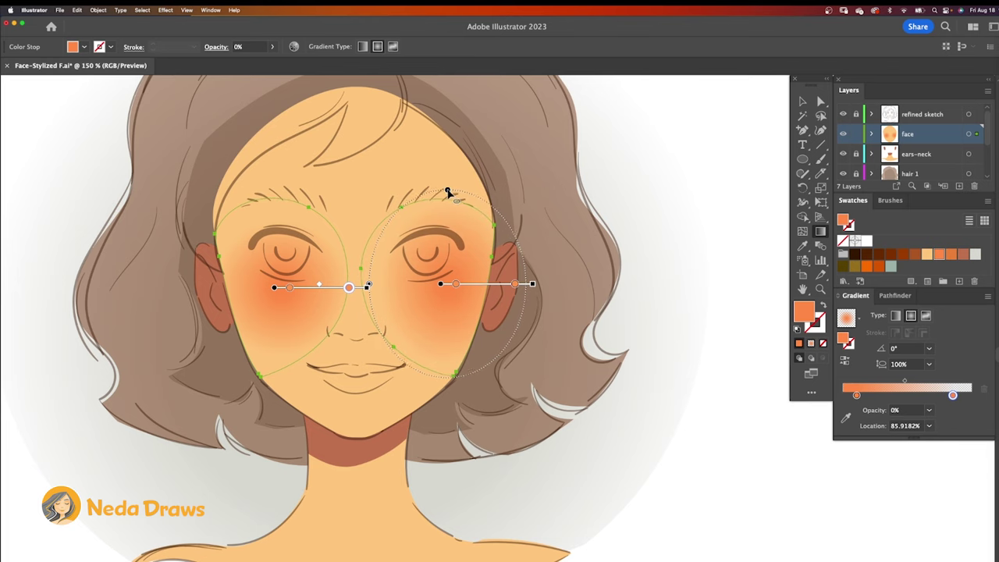
left_click_drag(534, 283, 527, 311)
mouse_move(371, 288)
left_mouse_down()
mouse_move(353, 234)
mouse_move(307, 263)
left_mouse_up()
left_click_drag(510, 306, 498, 310)
key("super+shift+a")
Step: Draw a small circle over the nose tip with a linear orange gradient running at about 90° and fading upward
left_click(896, 317)
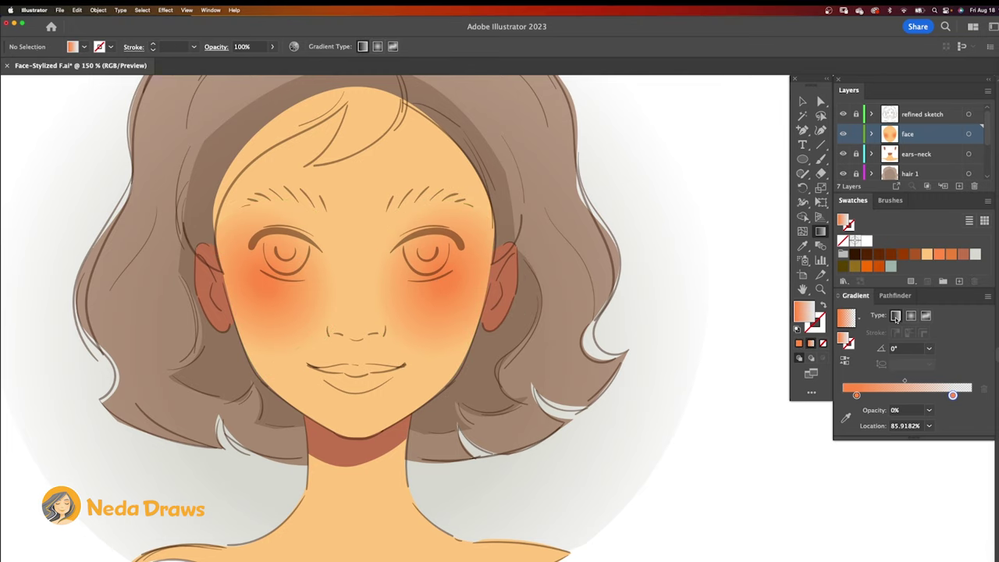
left_click(802, 159)
mouse_move(351, 310)
left_mouse_down()
mouse_move(381, 342)
mouse_move(331, 274)
left_mouse_up()
left_click(821, 231)
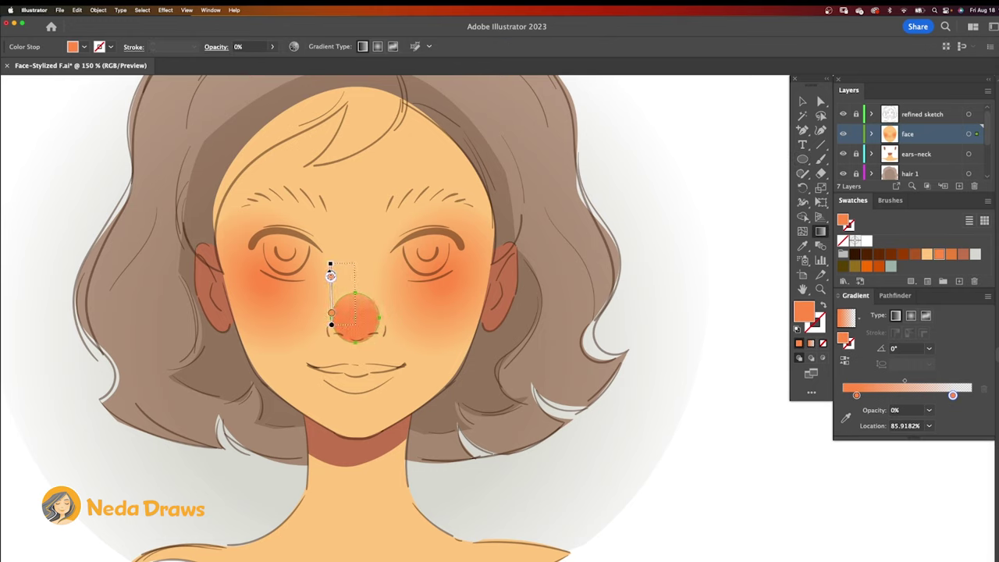
left_click_drag(355, 316, 356, 332)
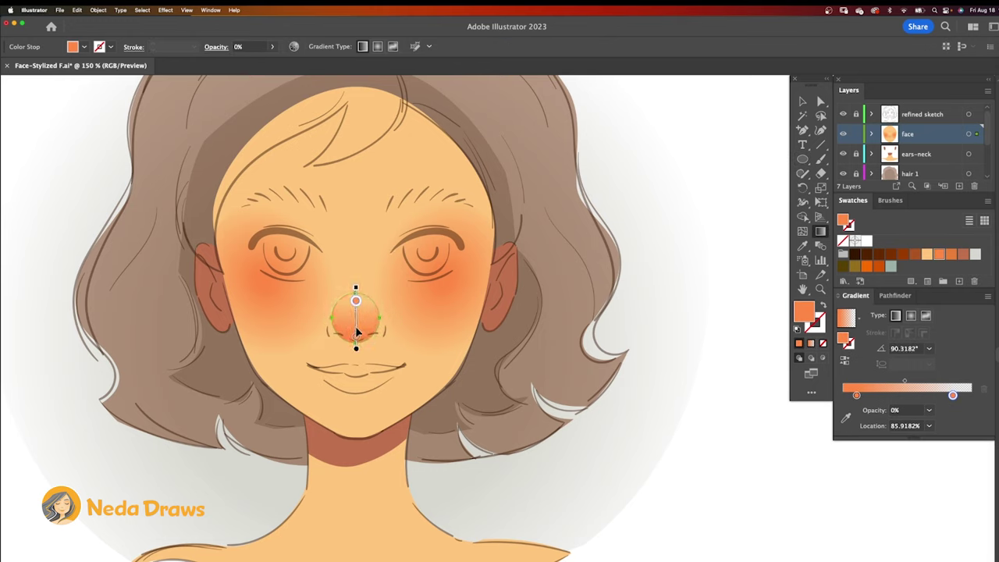
Step: Reshape the nose circle's anchor points to the sketched nostrils and a narrow bridge, keeping the gradient's upper edge faded out
left_click(818, 107)
left_click_drag(355, 293, 355, 281)
left_click_drag(379, 318, 385, 328)
left_click_drag(332, 318, 326, 329)
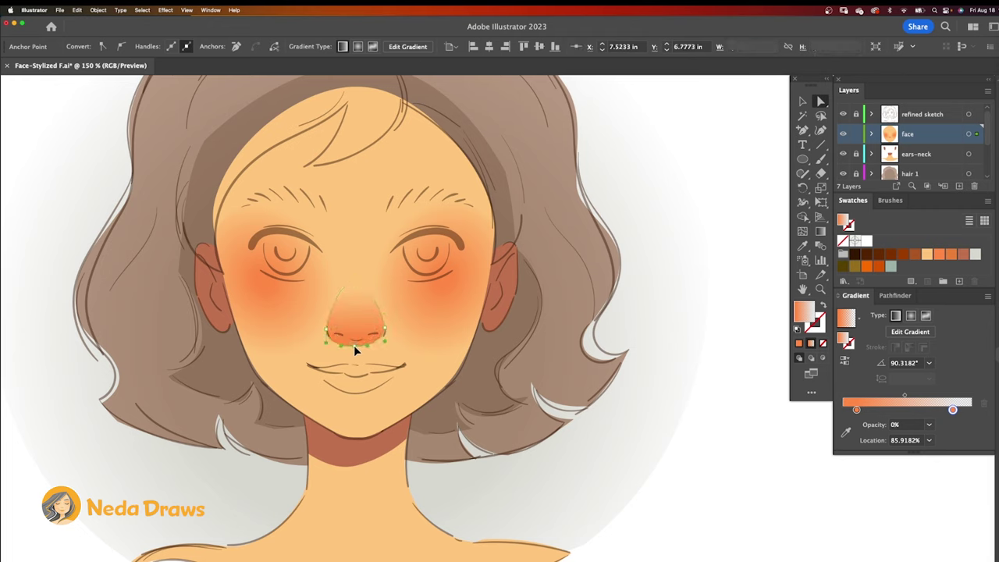
left_click(386, 332)
left_click_drag(332, 274, 373, 272)
left_click(820, 101)
left_click(345, 291)
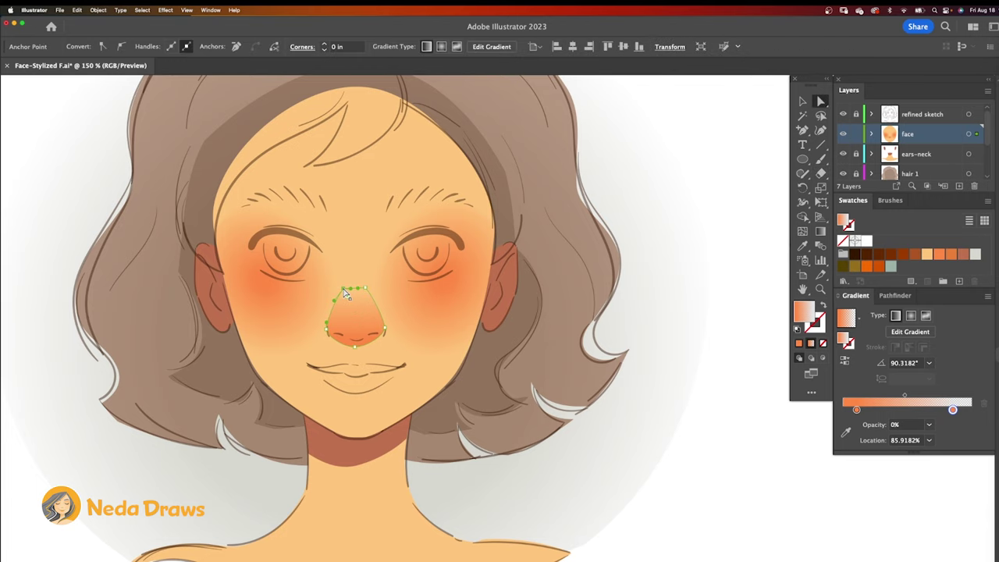
left_click(385, 329)
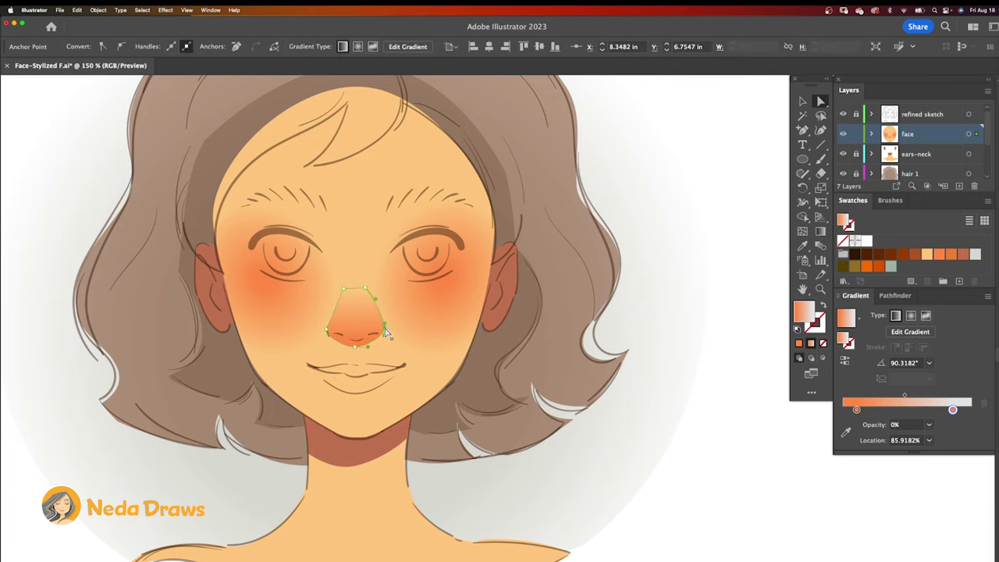
left_click(345, 289)
left_click(362, 286)
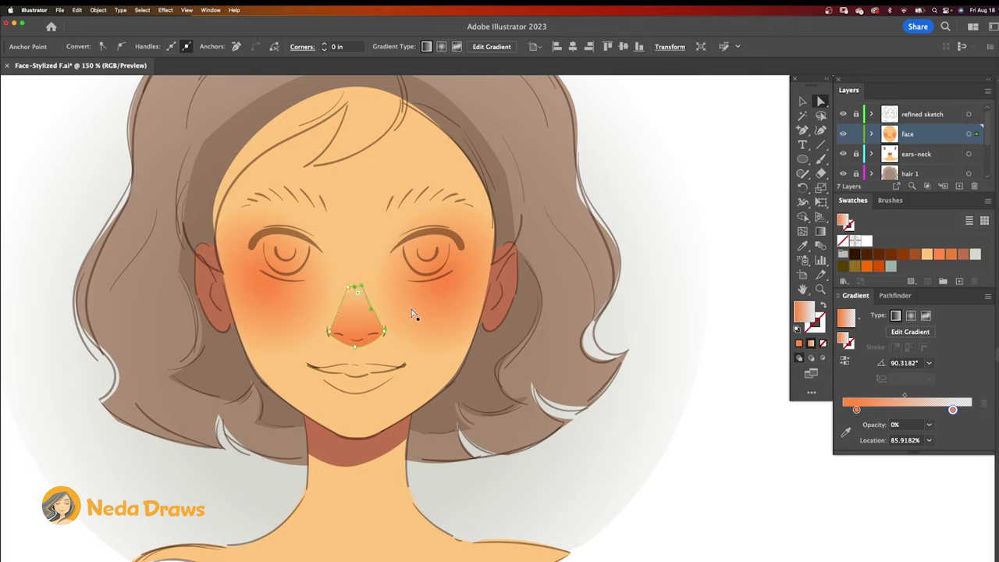
left_click(820, 232)
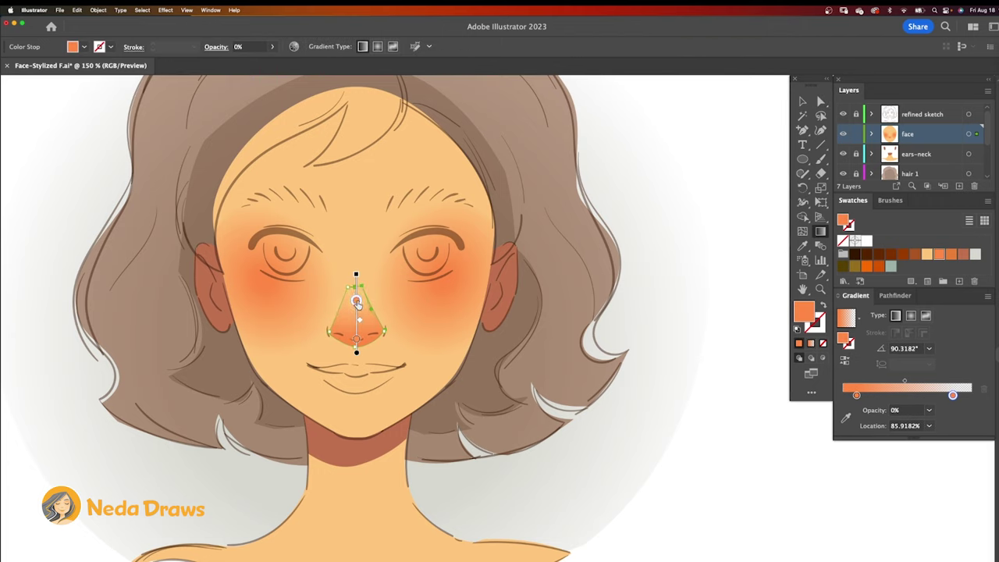
key("super+shift+a")
Step: Draw a reddish-brown ellipse over the eye on the right side of the face and reshape it to slant around the eye socket
left_click(914, 315)
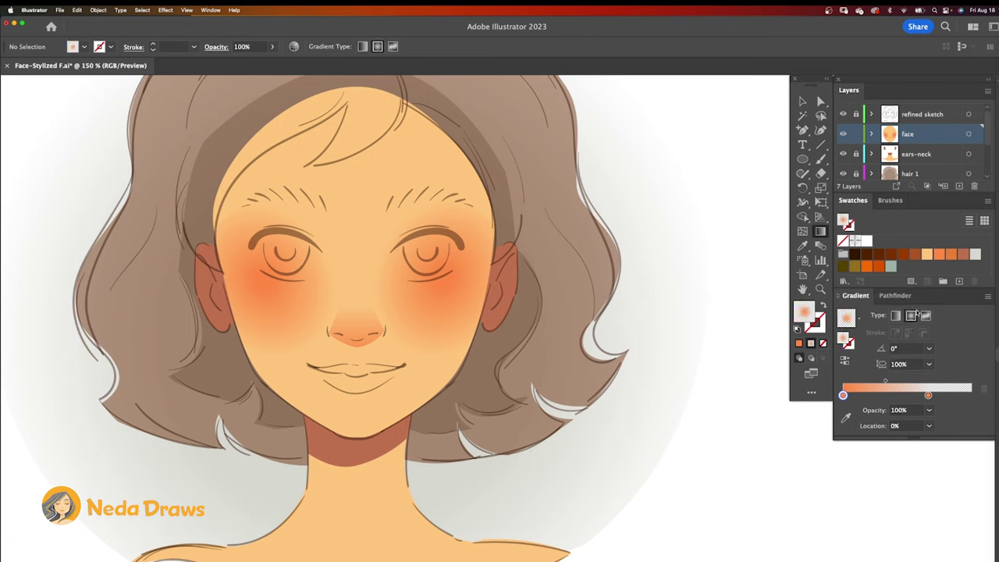
left_click(963, 256)
left_click(805, 162)
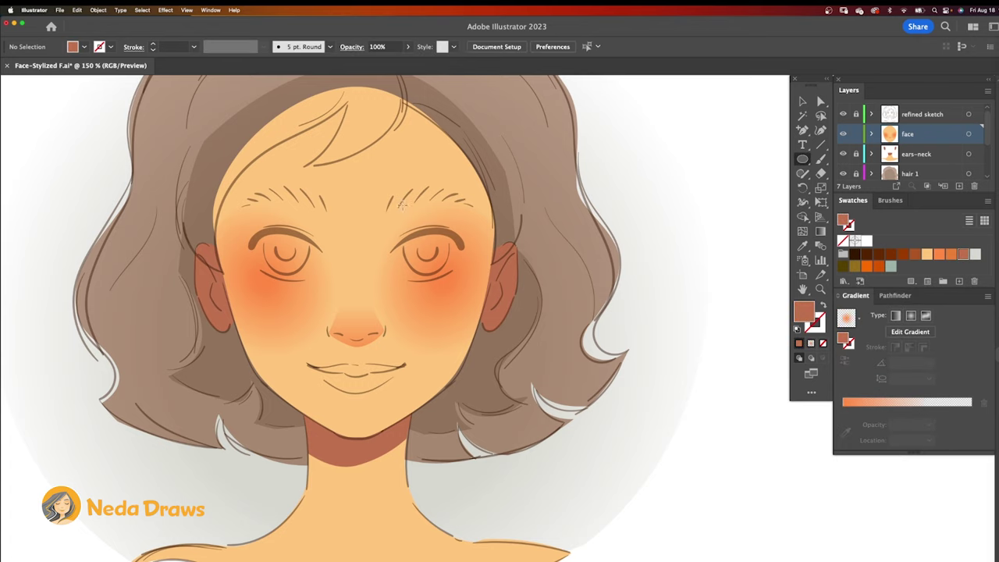
left_click_drag(402, 203, 475, 278)
left_click(821, 101)
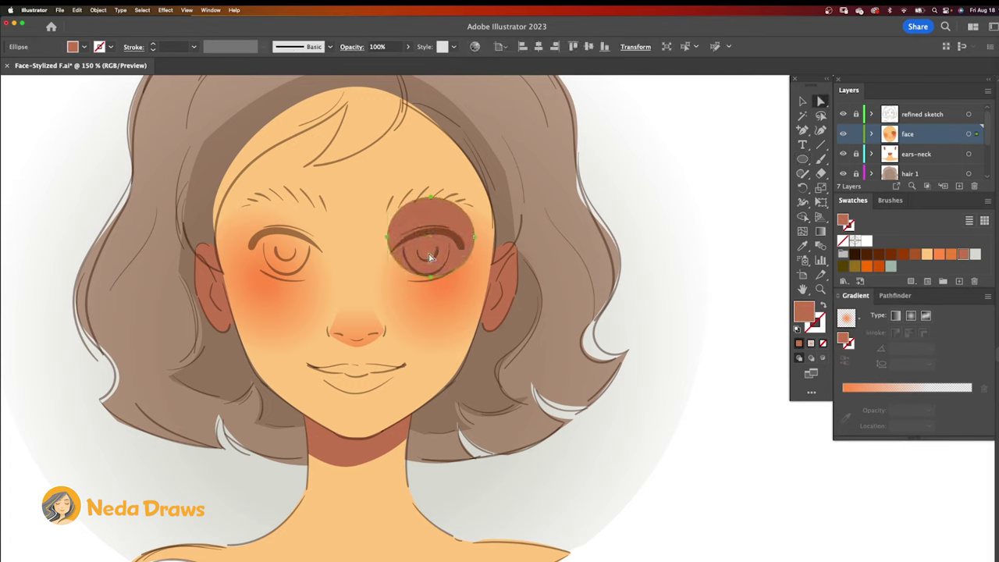
left_click_drag(388, 237, 377, 256)
left_click_drag(475, 237, 479, 236)
left_click_drag(432, 285, 405, 288)
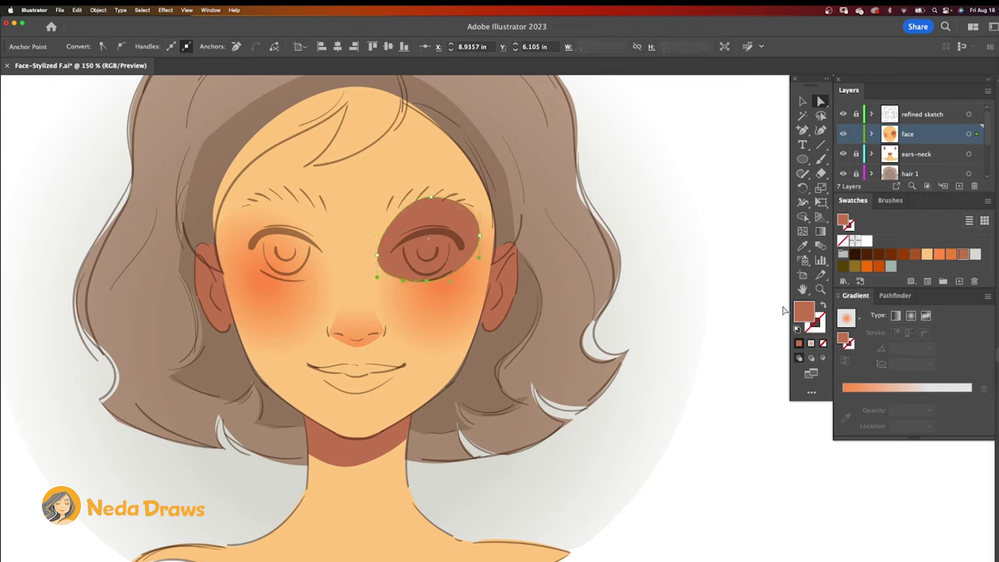
Step: Give the eye-shadow shape a reddish-brown radial gradient fading to 0% opacity, rotated about 20° with an aspect ratio of about 74%
left_click(856, 400)
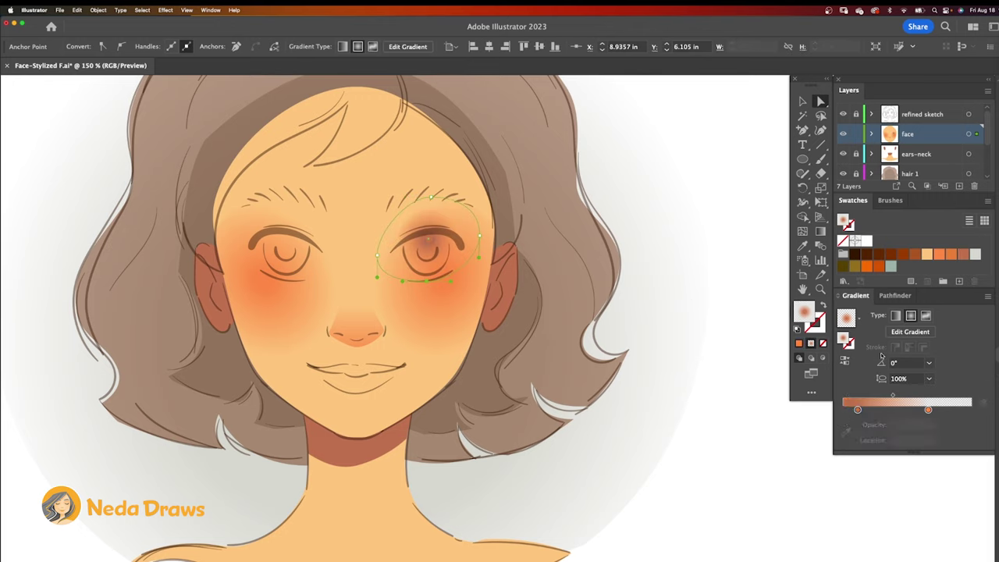
left_click(927, 407)
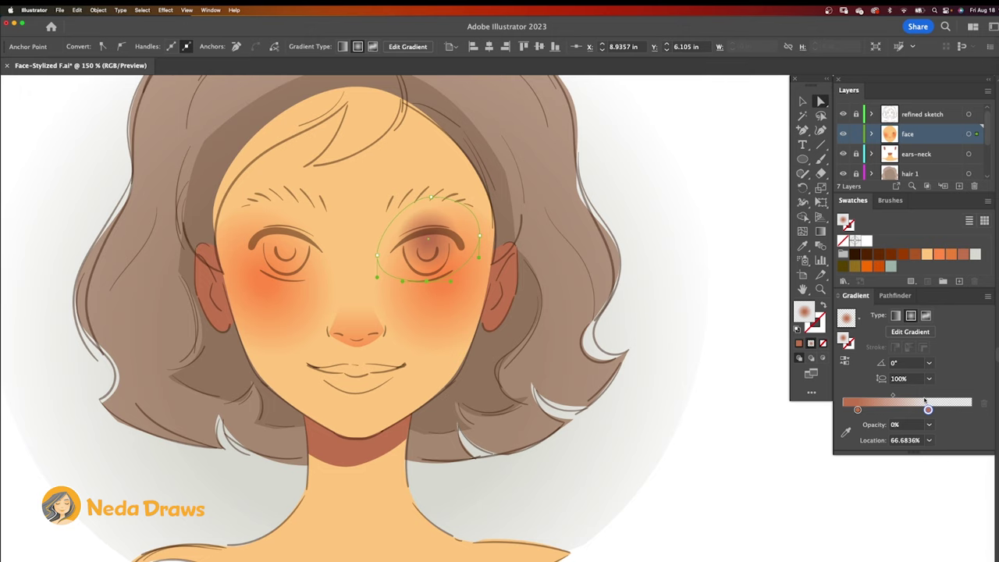
left_click(822, 233)
left_click_drag(480, 239, 491, 240)
left_click_drag(428, 181, 429, 189)
mouse_move(490, 240)
left_mouse_down()
mouse_move(503, 240)
mouse_move(501, 212)
left_mouse_up()
Step: Duplicate the eye-shadow shape onto the other eye and reflect the copy across the vertical axis
key("v")
left_click_drag(436, 237, 327, 231)
right_click(321, 232)
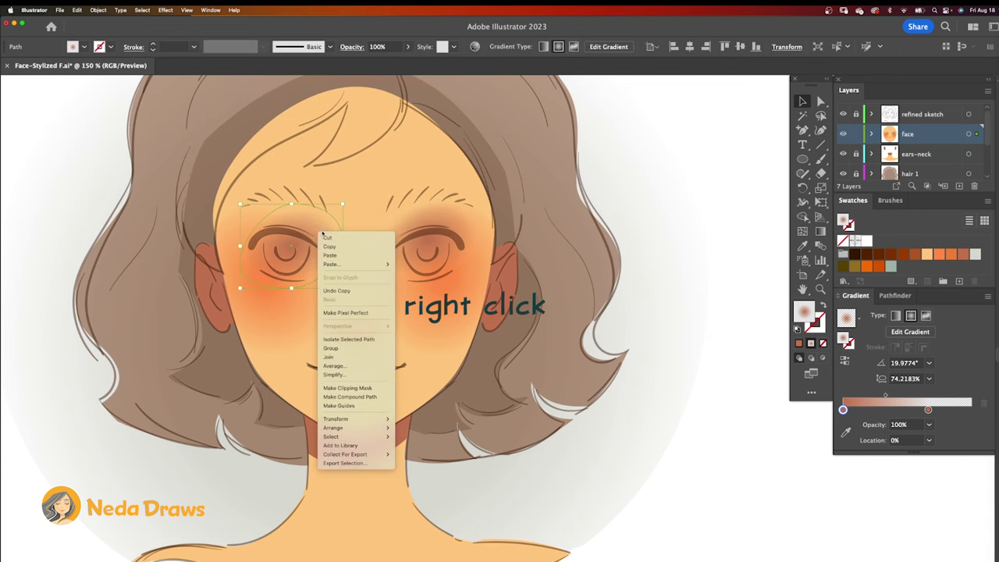
mouse_move(359, 419)
left_click(433, 445)
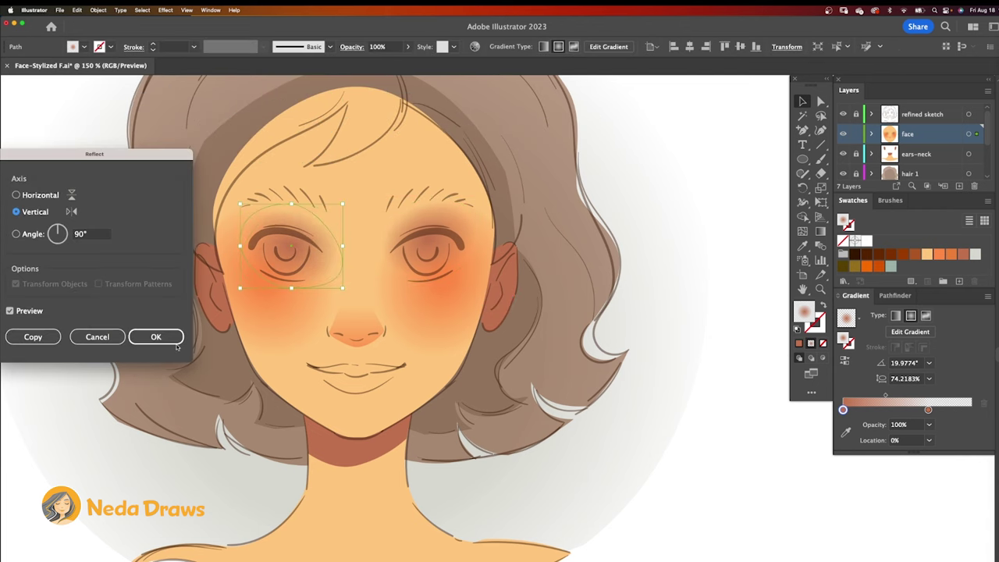
left_click(156, 336)
Step: Select both eye-shadow shapes and lower their opacity
left_click(442, 223, "shift")
left_click(408, 46)
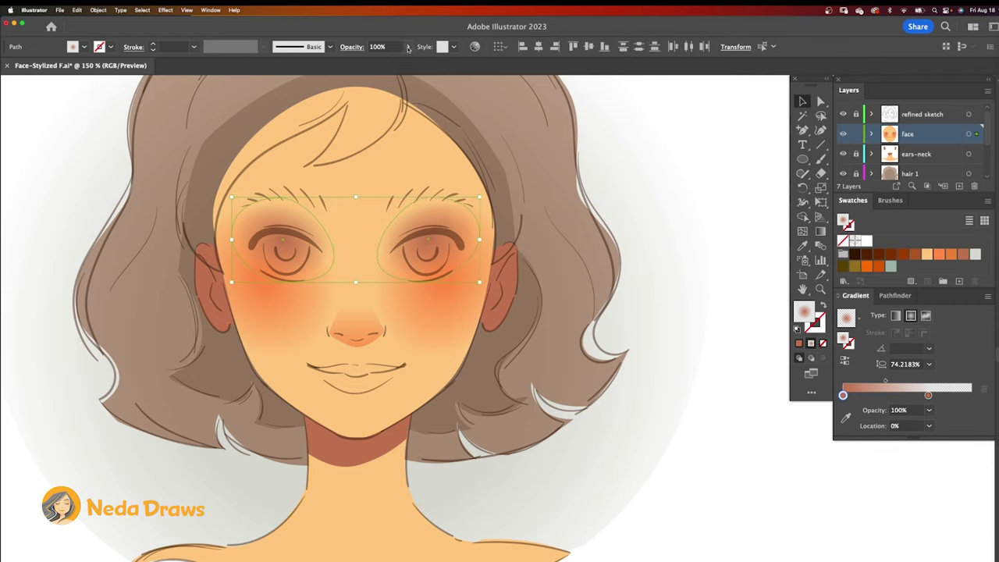
left_click_drag(410, 62, 400, 64)
Step: Fill the face shape with a radial gradient from light orange at about 67% to darker orange at 100%
left_click(361, 185)
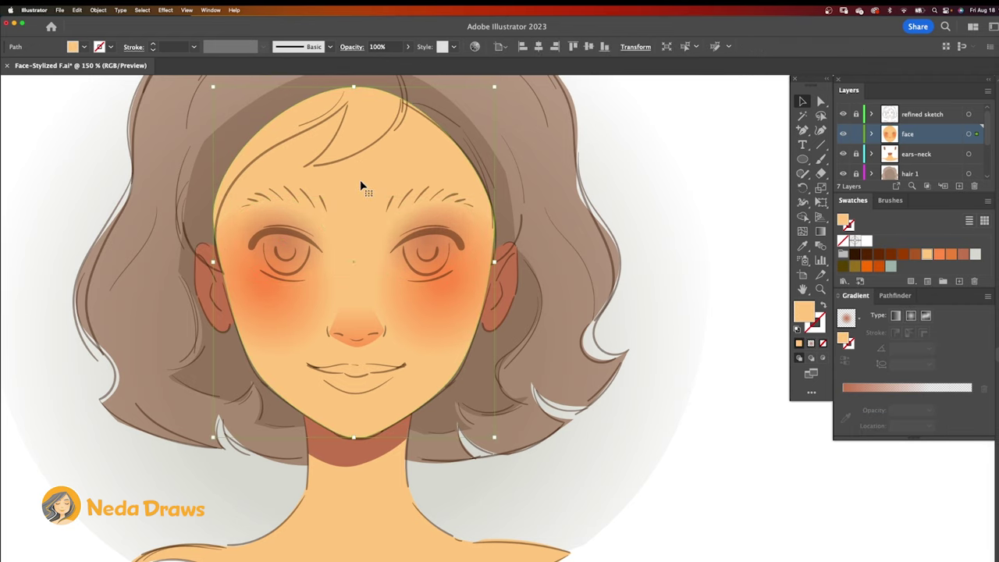
key("super+f")
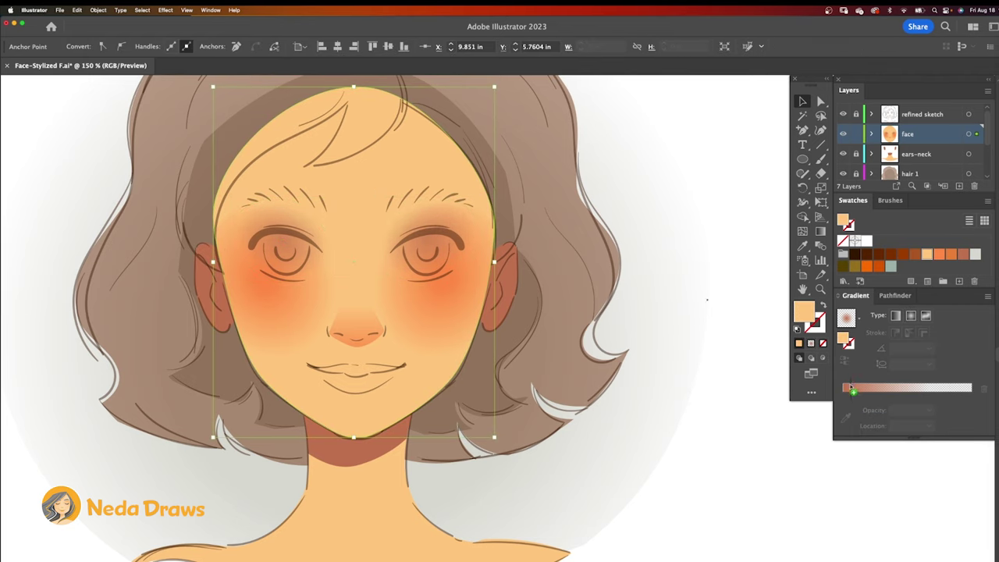
left_click_drag(851, 387, 853, 410)
left_click_drag(844, 410, 866, 411)
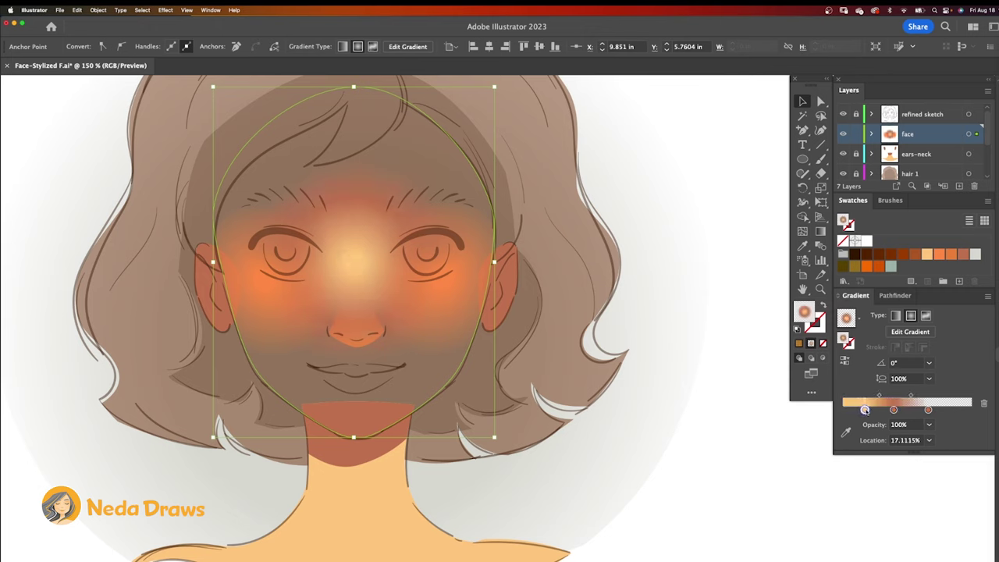
left_click_drag(929, 410, 929, 441)
left_click_drag(952, 255, 968, 413)
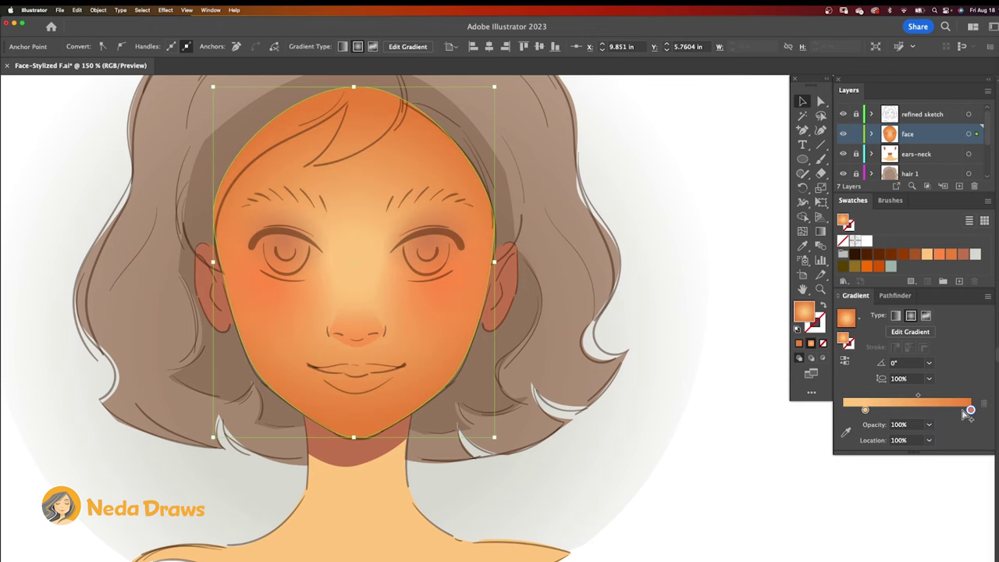
left_click_drag(866, 409, 947, 410)
Step: Stretch the face gradient vertically to an aspect ratio of about 128% so the darker orange only shades the face's edge
left_click(821, 232)
left_click_drag(520, 263, 511, 263)
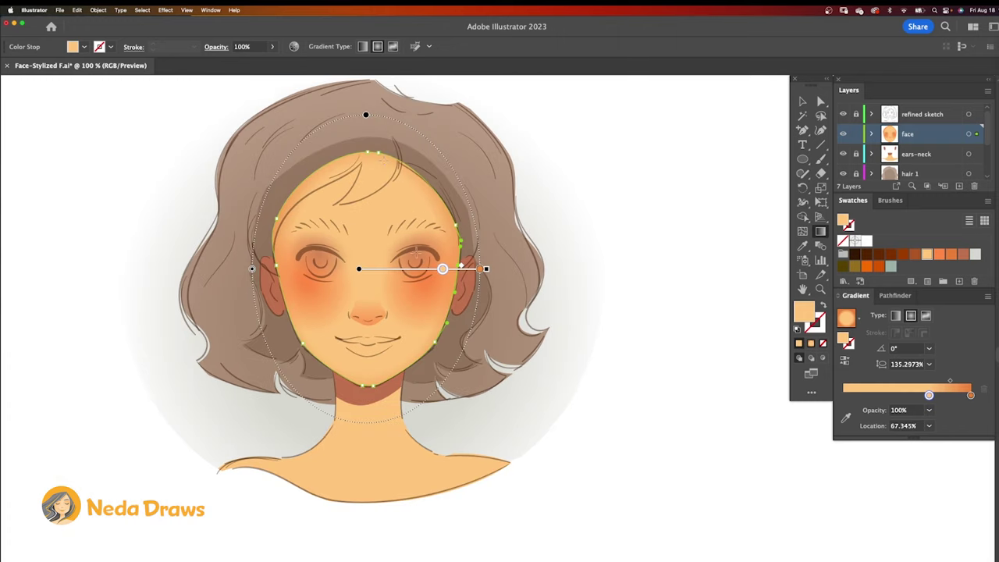
left_click_drag(366, 115, 366, 124)
key("super+shift+a")
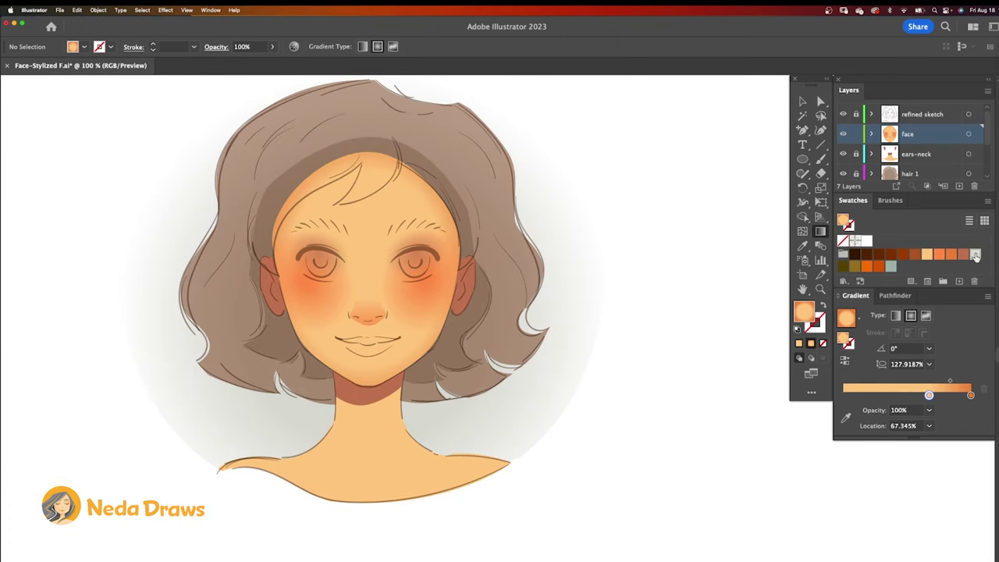
Step: Draw a light-grey ellipse over the eye on the left side of the face and reshape it to the sketched eyeball outline
left_click(975, 256)
left_click(802, 159)
left_click_drag(301, 254, 323, 252)
left_click(820, 102)
left_click_drag(319, 277, 318, 279)
left_click_drag(318, 279, 318, 282)
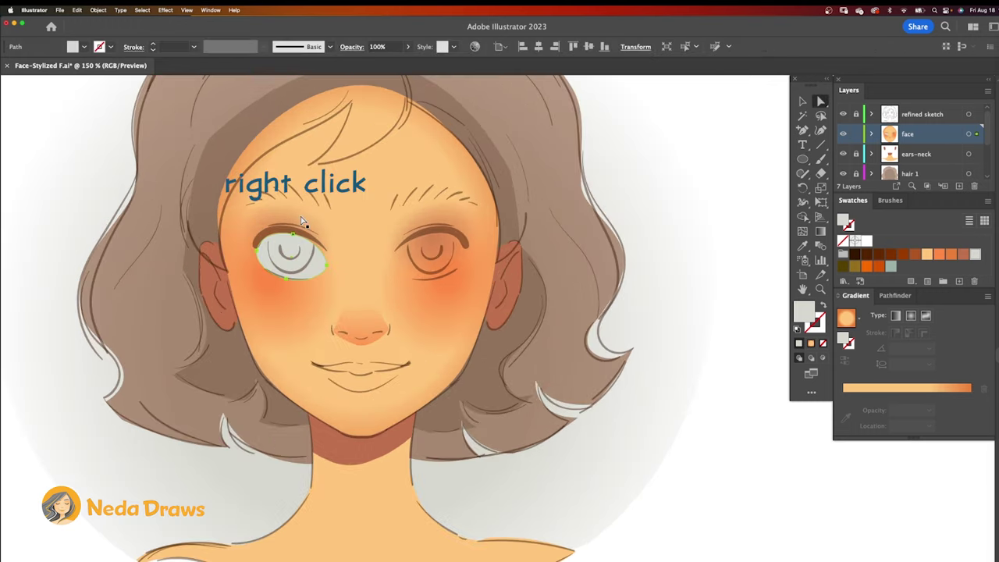
Step: Copy the light-grey eyeball shape, paste it in front and fill the copy with dark olive
right_click(301, 219)
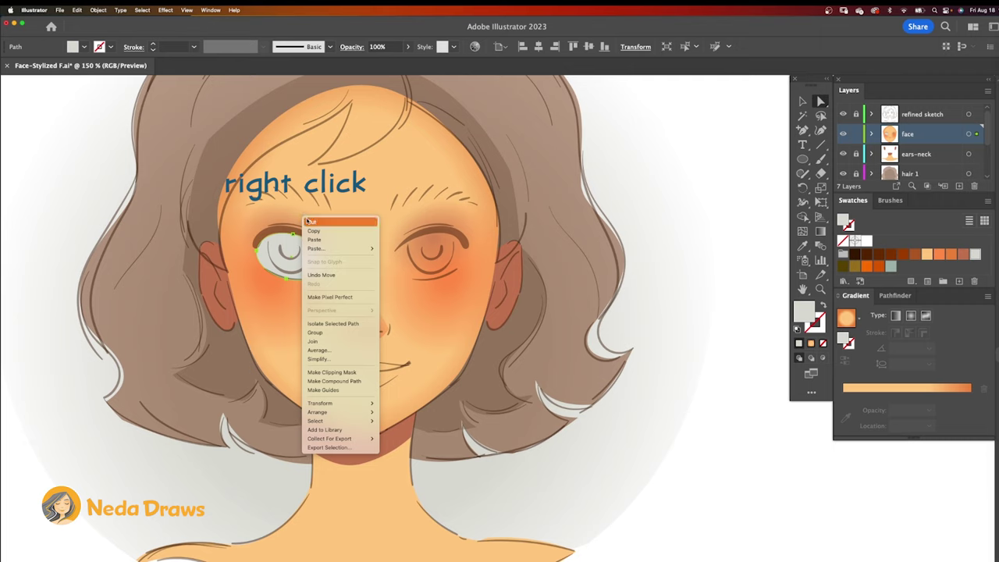
right_click(314, 207)
mouse_move(331, 242)
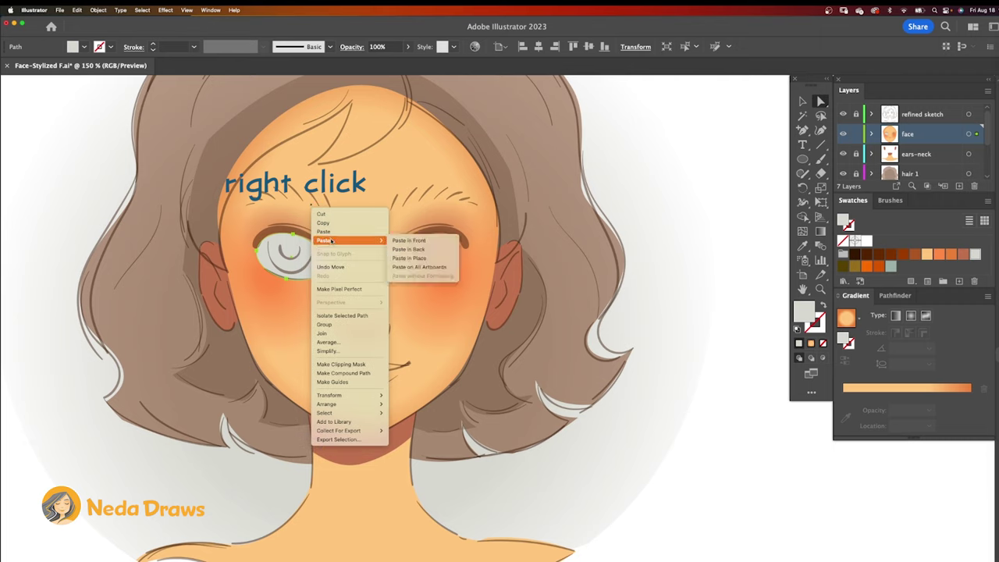
left_click(398, 251)
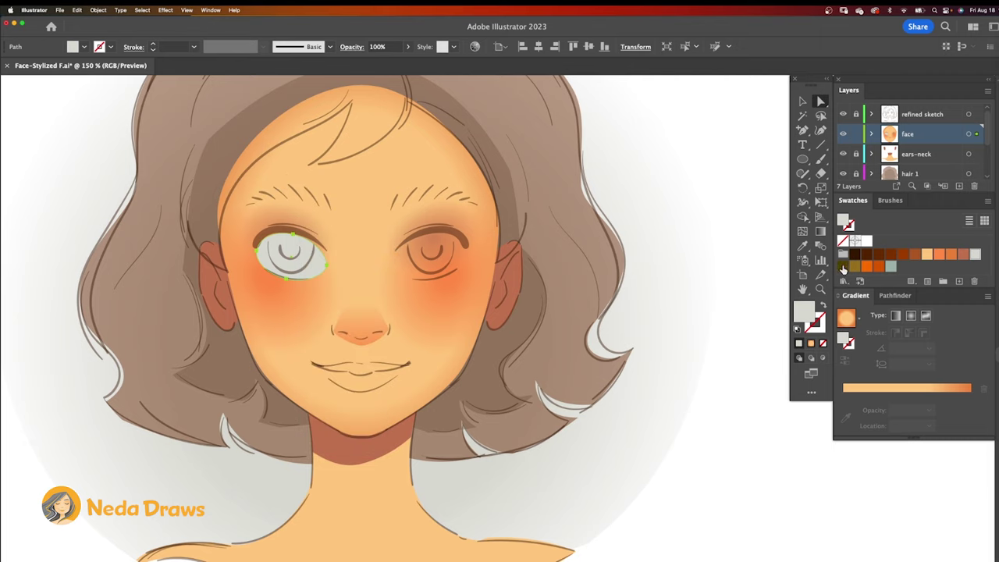
left_click(844, 267)
Step: Cut the dark olive eye shape along the sketched iris outline with the Knife and delete the pieces outside the iris
key("super+equal")
key("super+equal")
left_click_drag(821, 173, 851, 180)
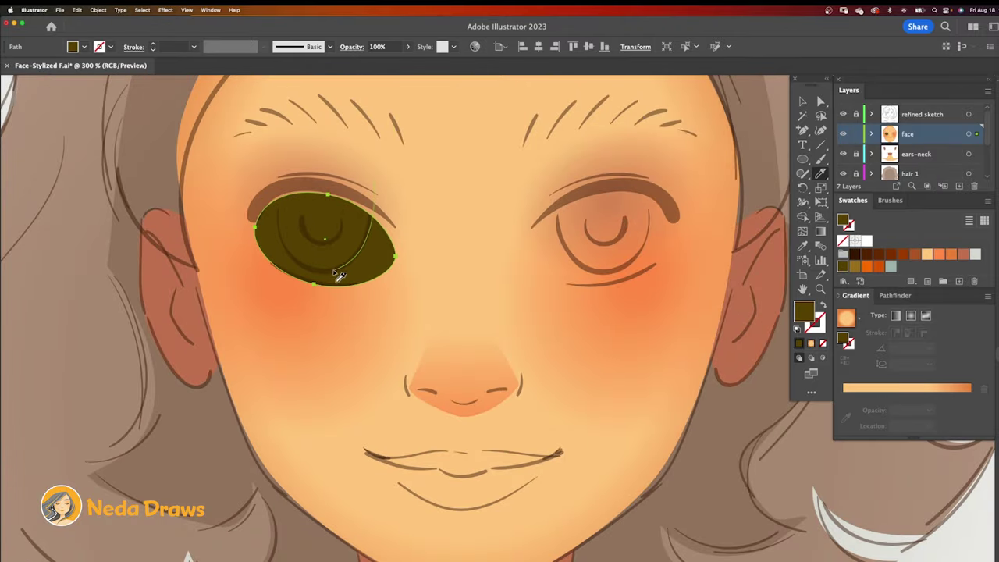
key("super+shift+a")
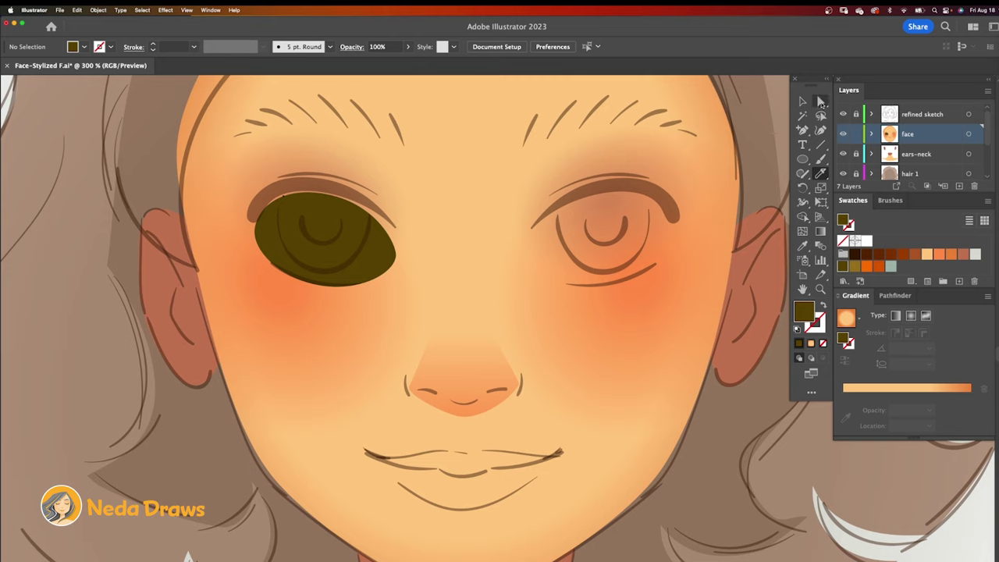
left_click(821, 102)
left_click(381, 255)
key("Delete")
Step: Refine the curve of the dark olive iris and pull the light-grey eyeball's outer corner slightly outward
left_click(369, 224)
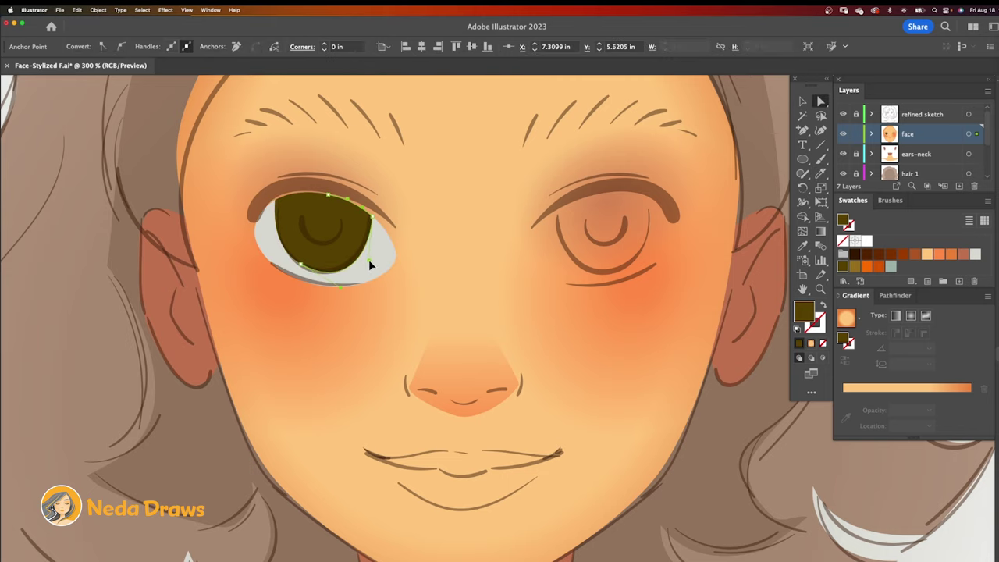
key("super+shift+a")
left_click(251, 232)
left_click_drag(251, 232, 244, 232)
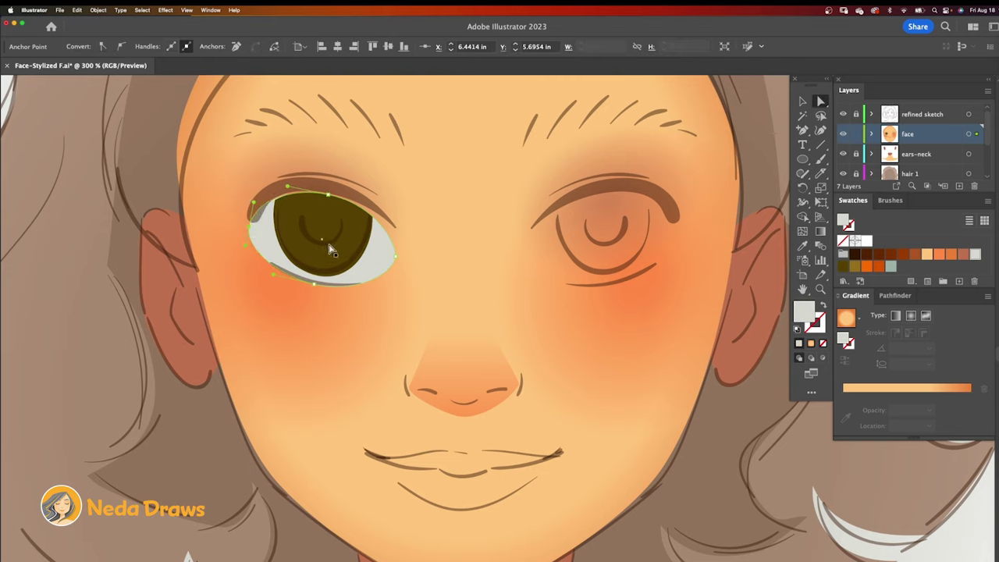
Step: Copy the dark olive iris, paste it in front and fill the copy with lighter olive
left_click(335, 236)
right_click(336, 206)
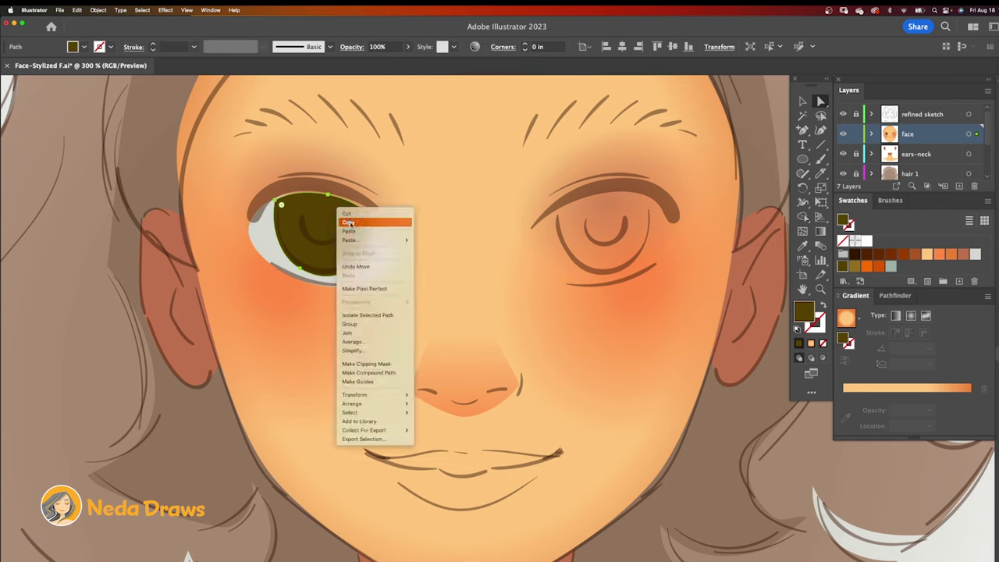
left_click(349, 221)
right_click(337, 211)
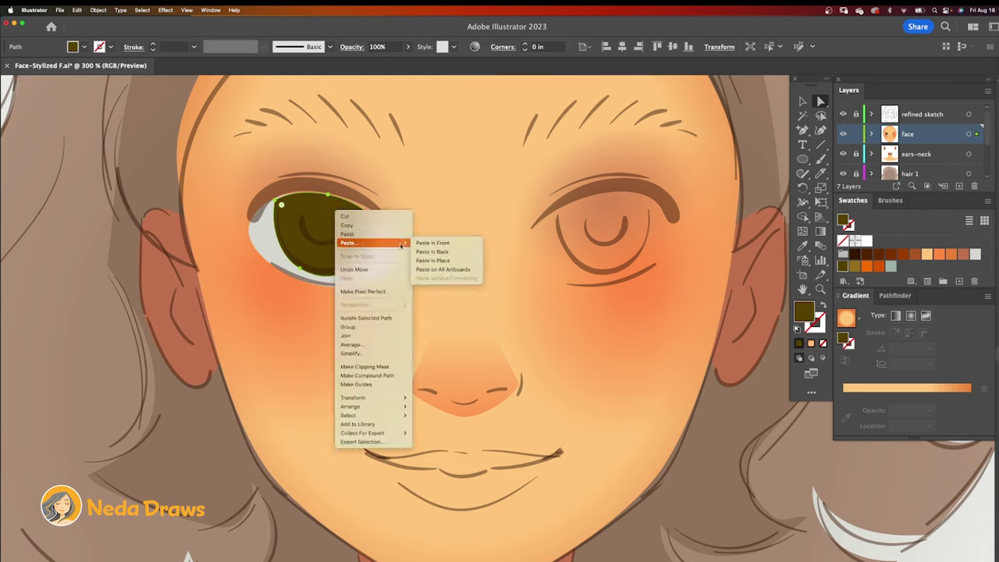
left_click(427, 248)
left_click(854, 267)
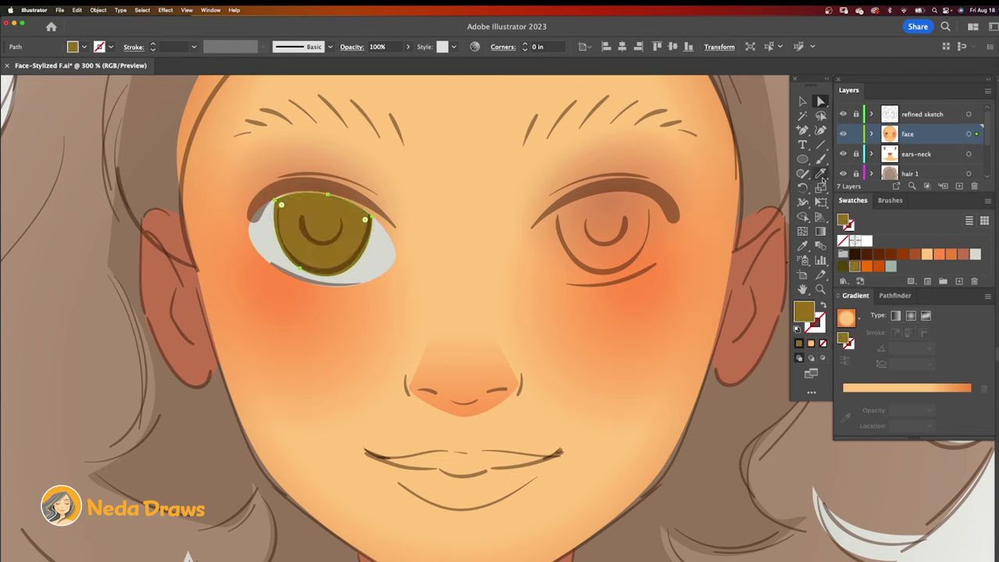
Step: Erase the upper band and the pupil area of the lighter olive copy so the dark olive shows through
left_click_drag(820, 173, 855, 193)
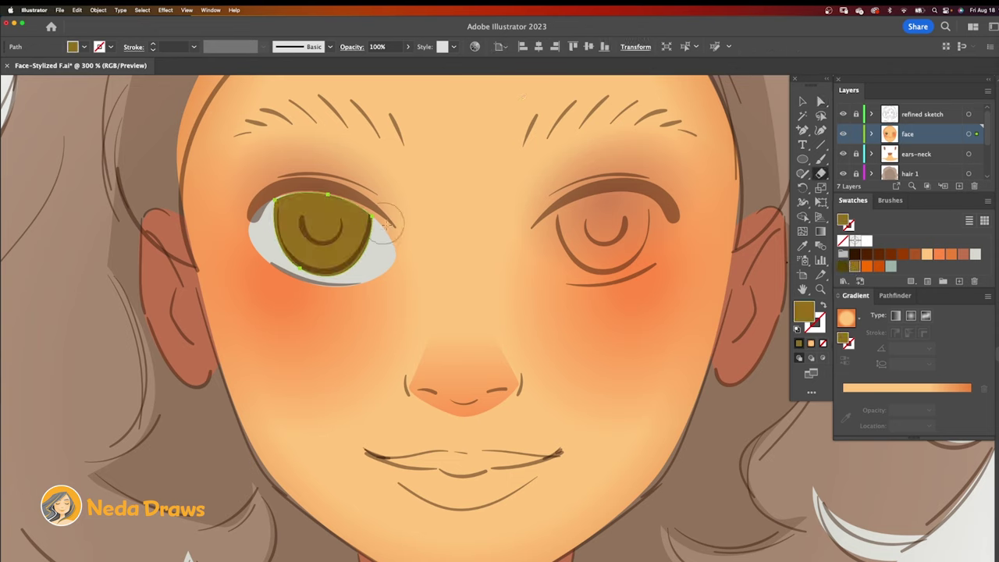
mouse_move(391, 239)
left_mouse_down()
mouse_move(313, 194)
mouse_move(254, 204)
left_mouse_up()
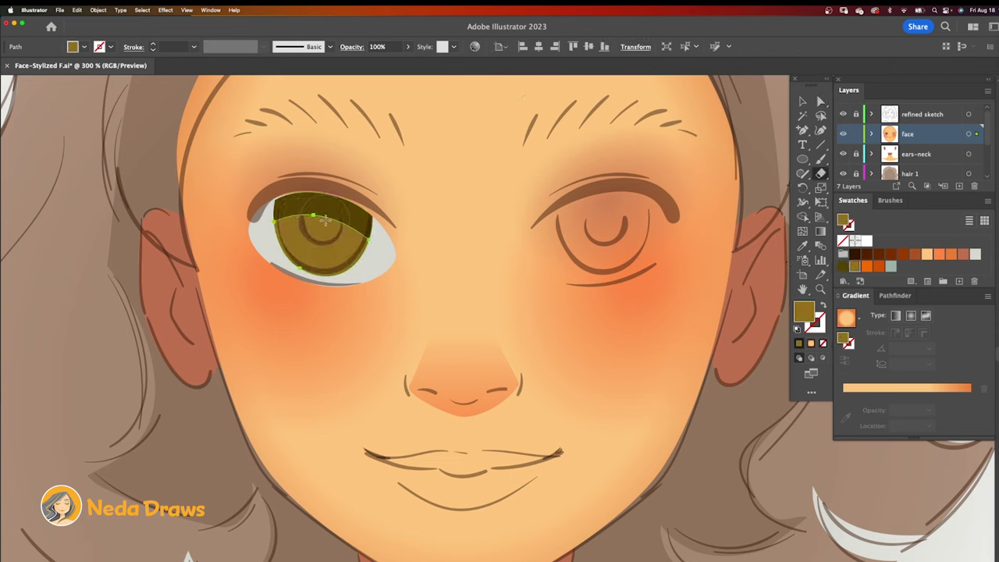
left_click(325, 220)
key("super+shift+a")
Step: Draw a dark brown ellipse about 1.22 by 0.94 in over the coloured eye and set its opacity to 43%
left_click(804, 161)
left_click(855, 255)
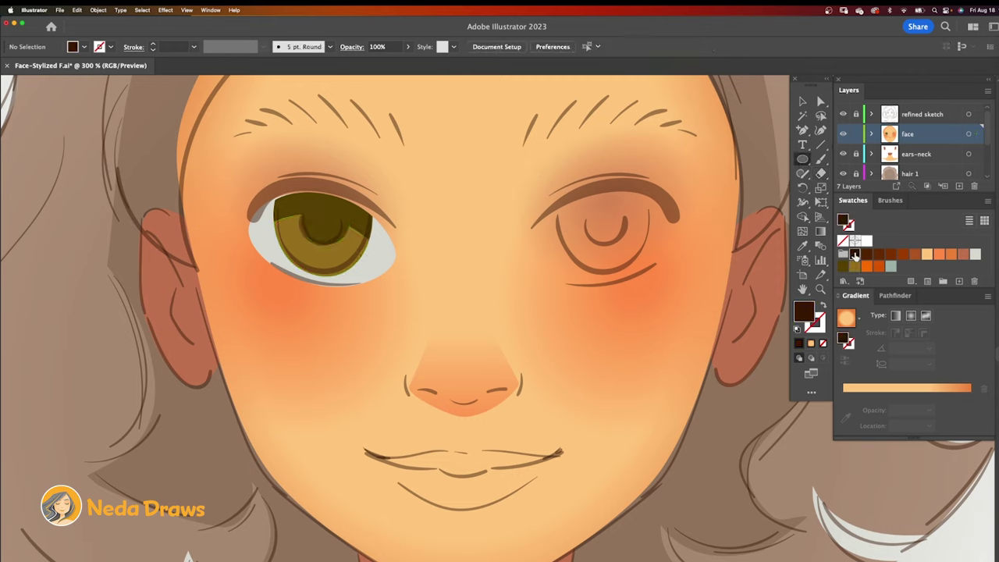
left_click_drag(258, 179, 400, 306)
left_click(407, 47)
left_click_drag(405, 61, 380, 63)
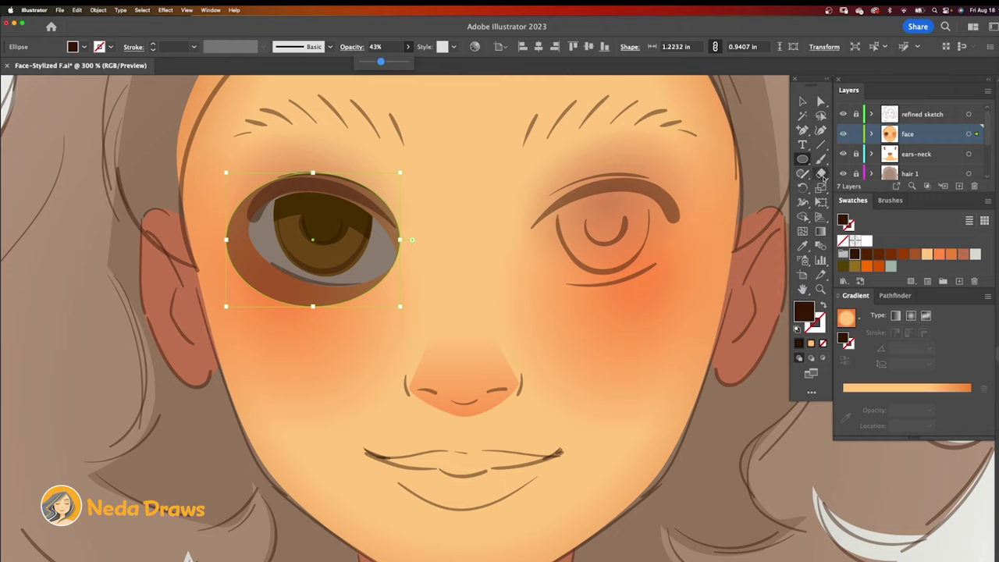
Step: Cut the dark brown ellipse along the upper lash line with the Knife and delete the part covering the eyeball
left_click_drag(824, 177, 859, 190)
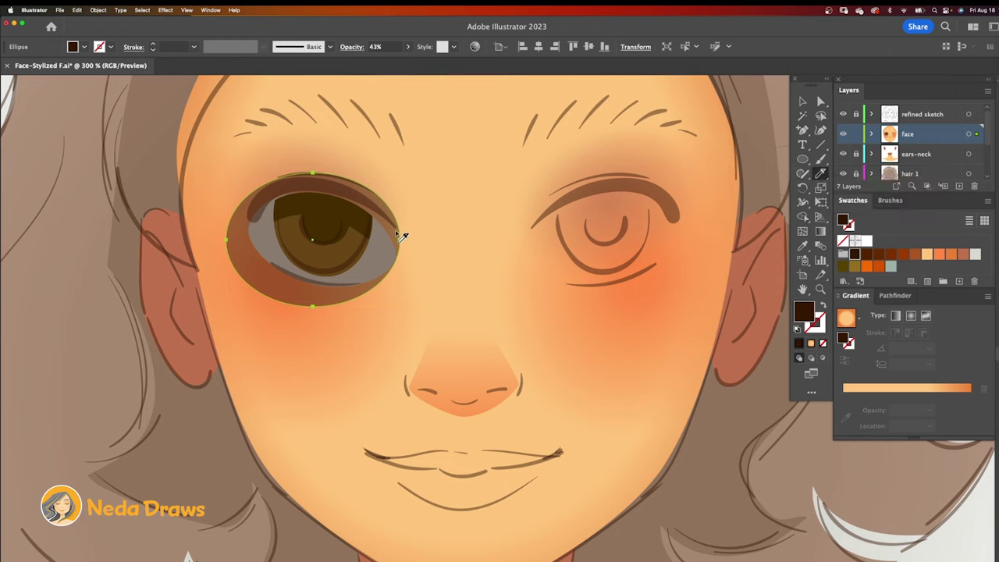
mouse_move(299, 194)
left_mouse_down()
mouse_move(266, 206)
mouse_move(244, 288)
left_mouse_up()
key("super+shift+a")
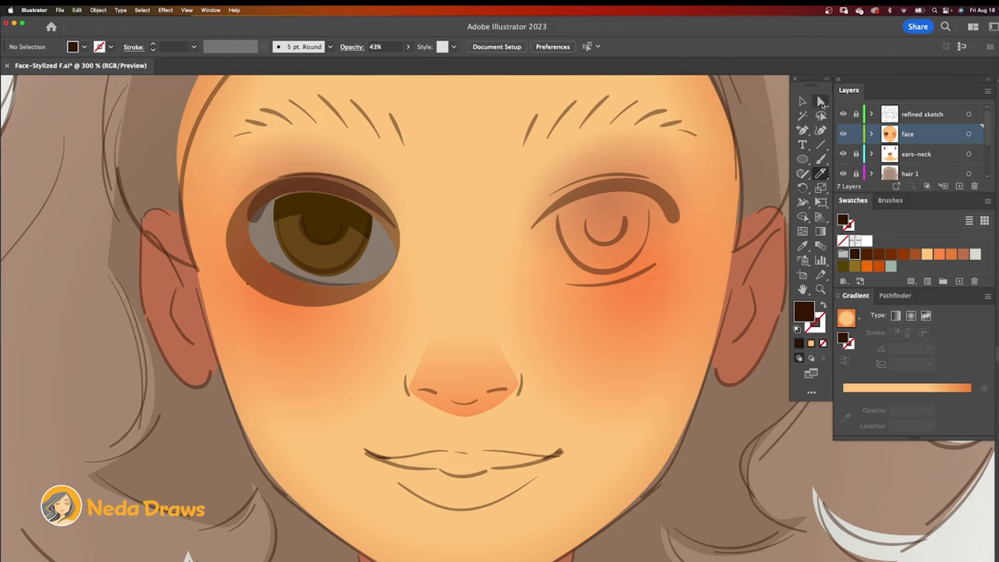
left_click(821, 101)
left_click(375, 253)
key("Delete")
Step: Fit the dark brown lash shape to the sketch, erasing its excess outer tail, and set its opacity to 100%
left_click(270, 209)
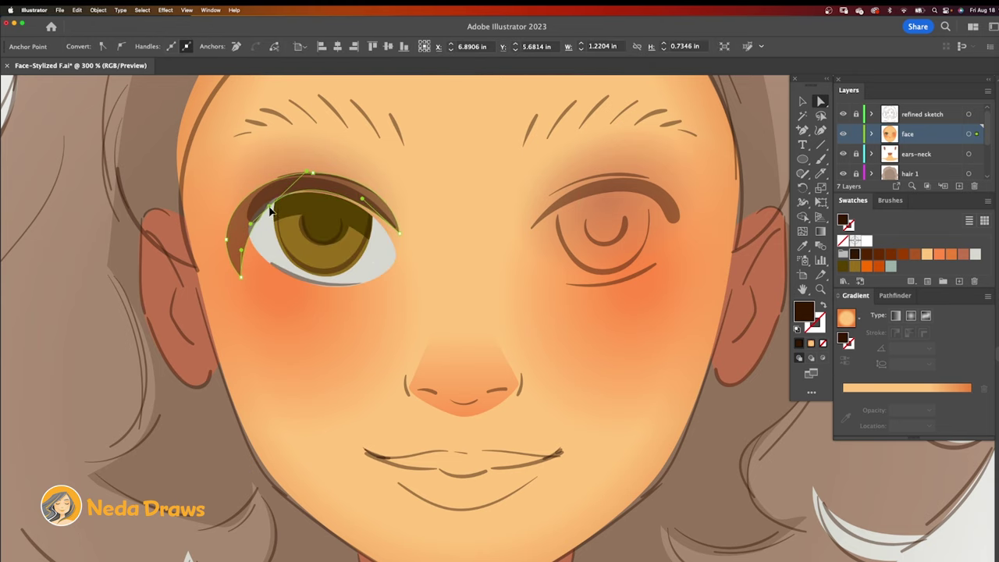
left_click(395, 232)
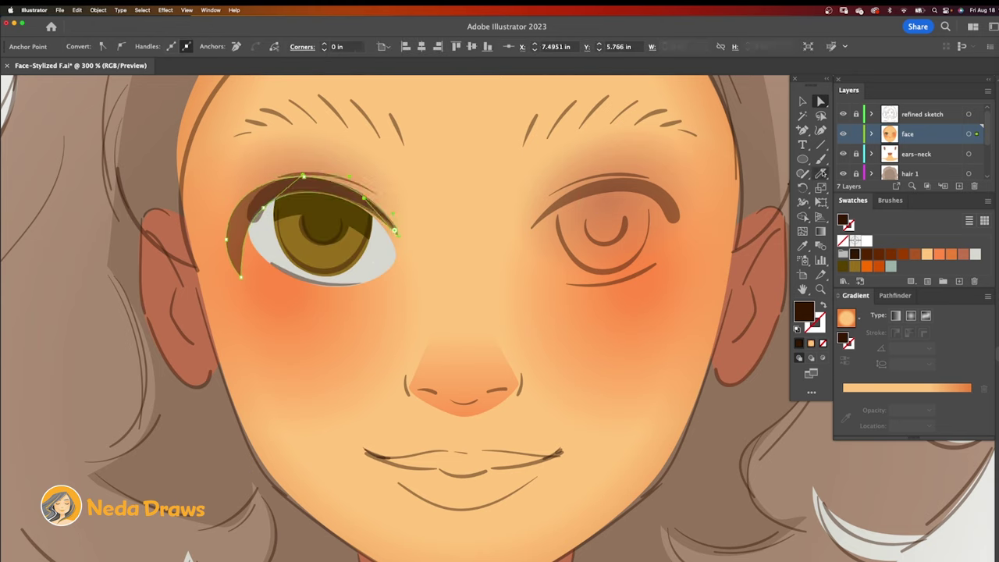
mouse_move(822, 173)
left_mouse_down()
mouse_move(857, 189)
mouse_move(859, 176)
left_mouse_up()
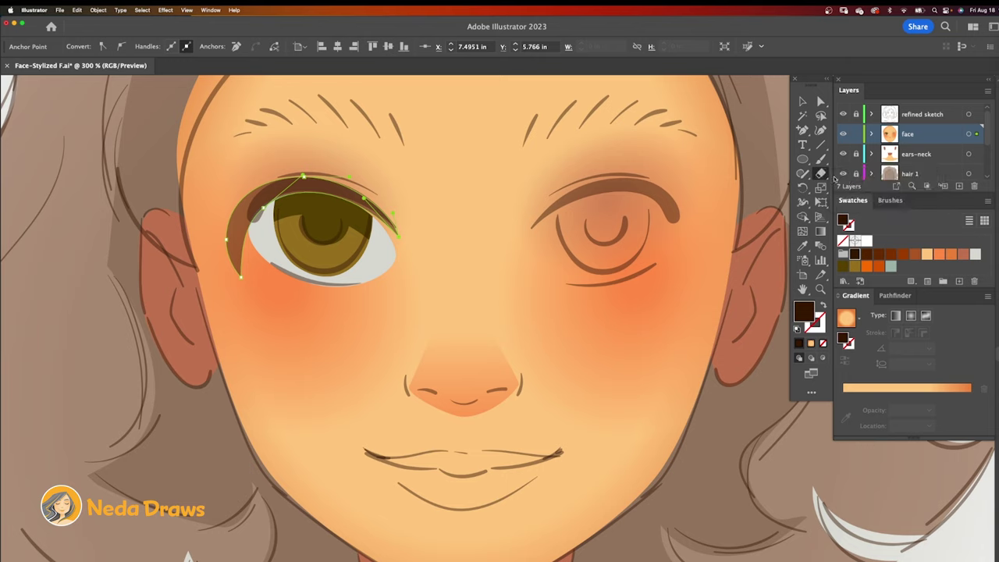
left_click_drag(207, 192, 234, 269)
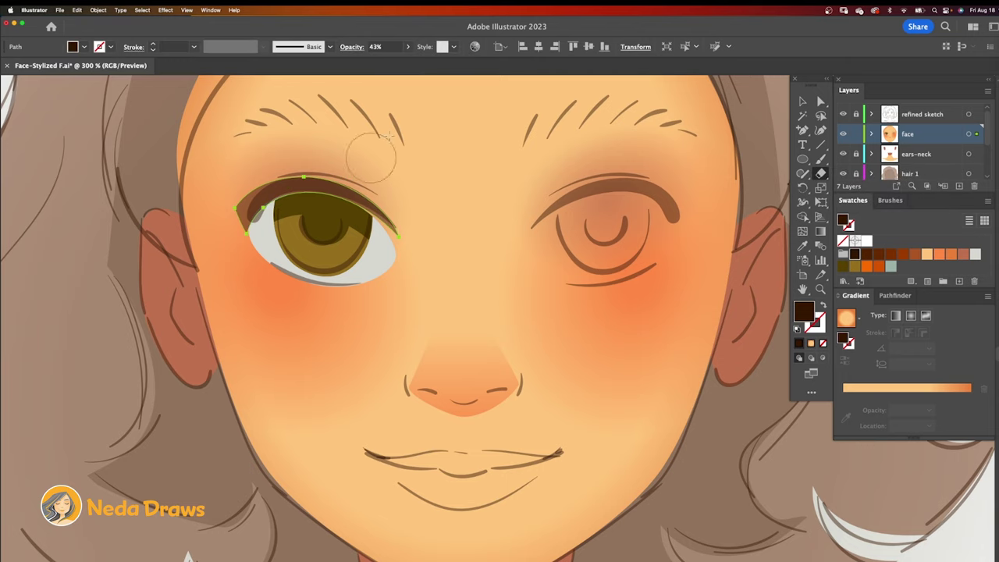
left_click(408, 46)
left_click_drag(385, 63, 440, 67)
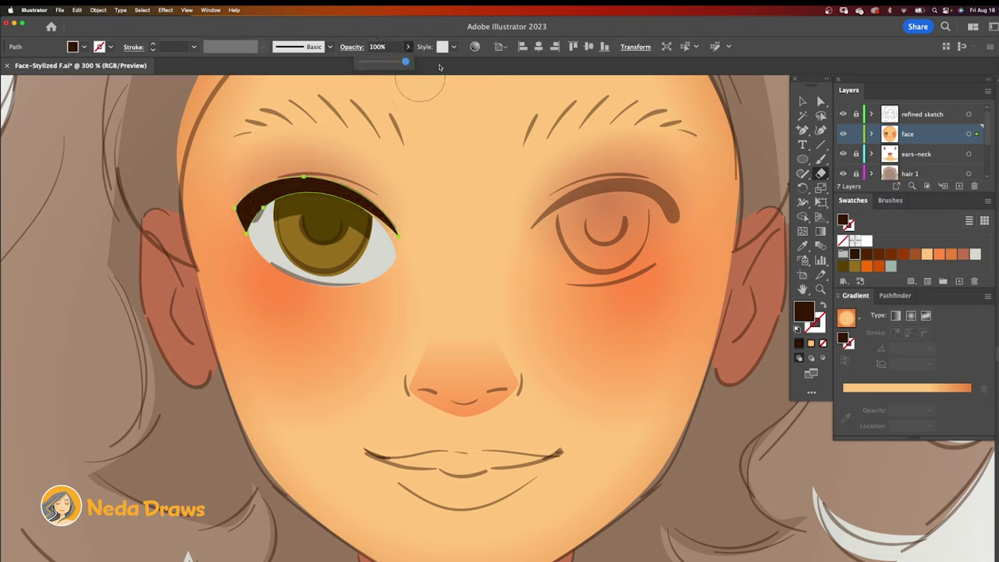
Step: Select the lash, iris and eyeball shapes together and duplicate them over the other sketched eye
key("v")
left_click(330, 221, "shift")
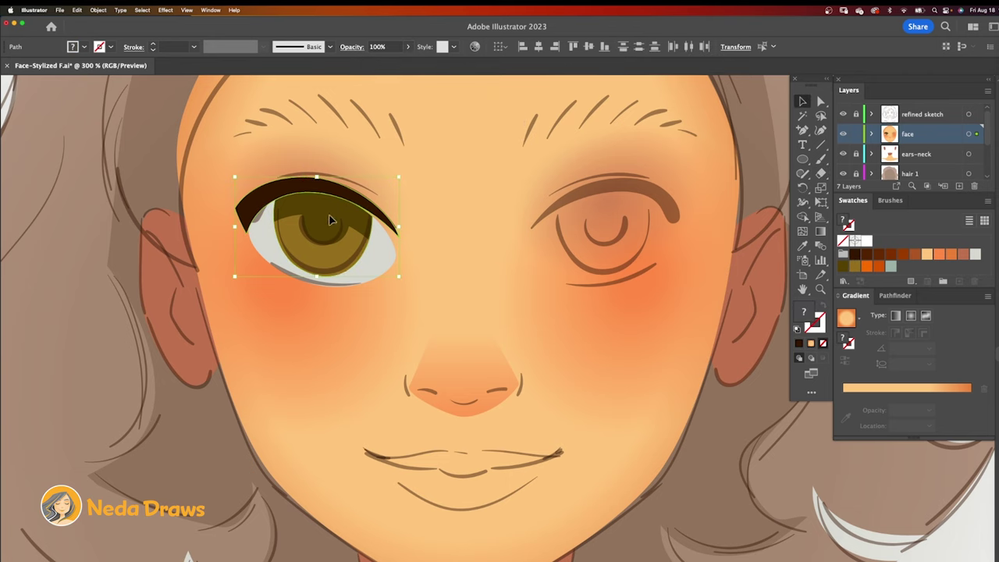
left_click(375, 260, "shift")
left_click_drag(375, 260, 639, 260)
Step: Reflect the duplicated eye across the vertical axis and move it onto the sketched eye
right_click(596, 249)
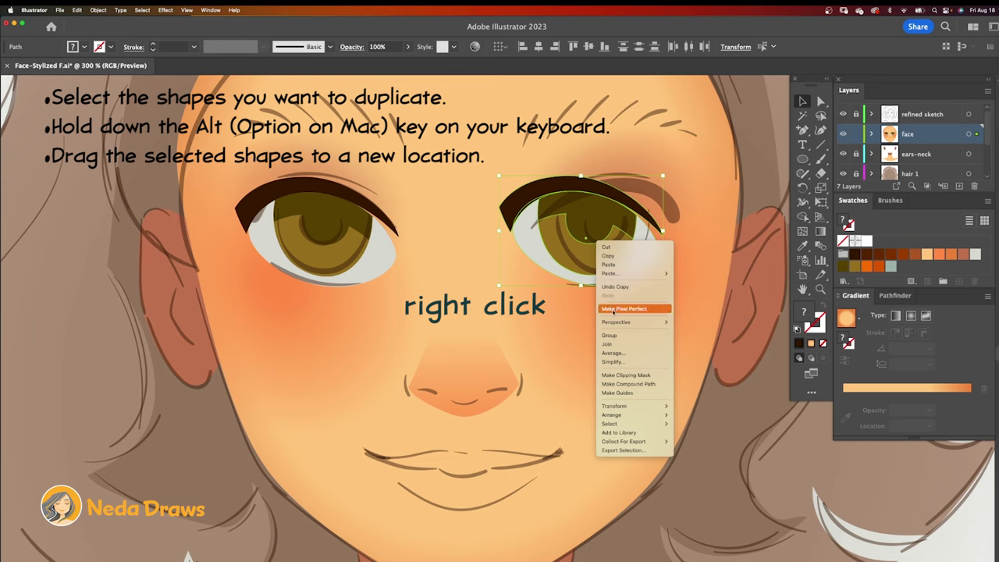
mouse_move(614, 406)
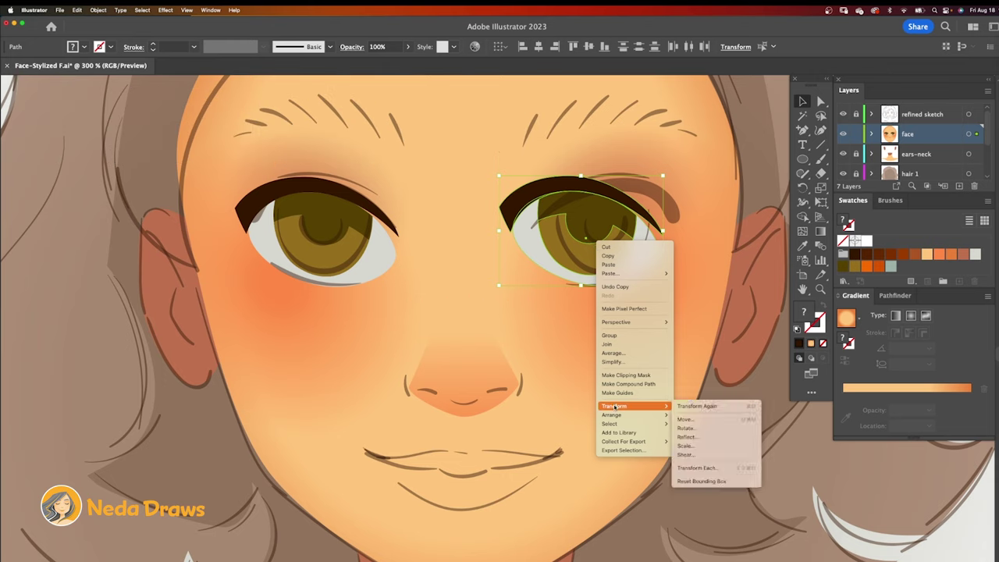
left_click(691, 437)
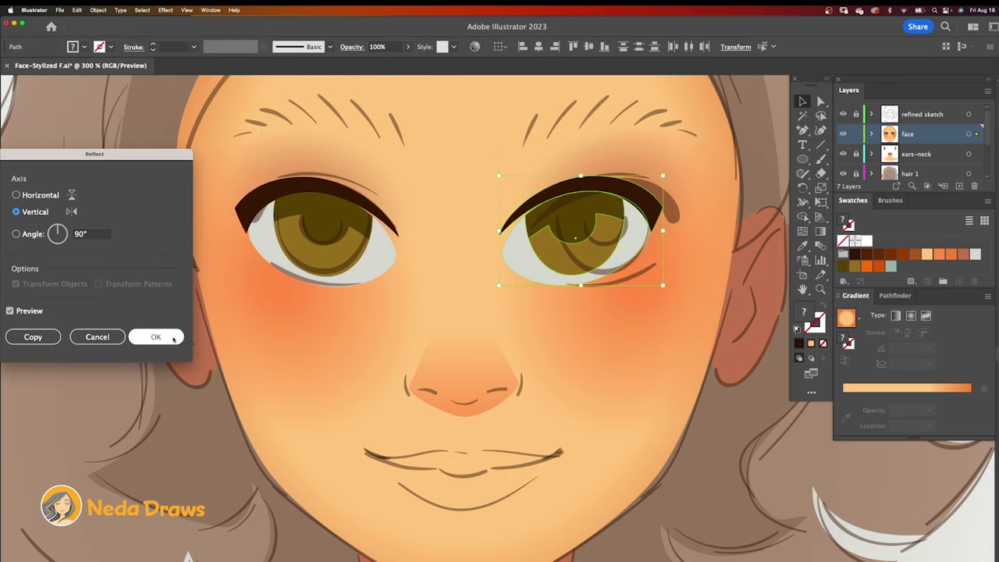
left_click(168, 336)
left_click_drag(587, 248, 615, 246)
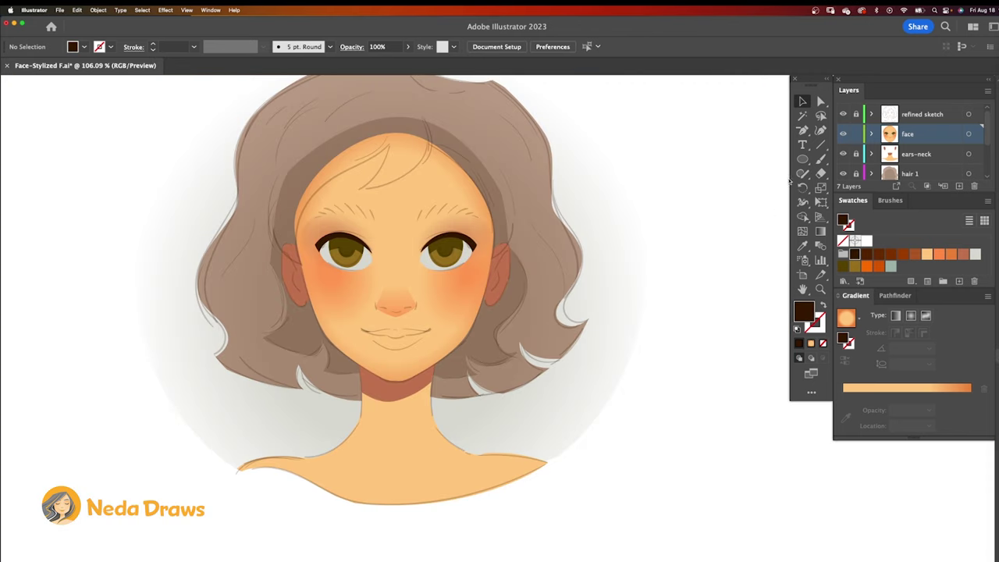
Step: Draw a reddish-brown ellipse about 1.27 by 0.29 in over the sketched eyebrow on the left side of the face
key("shift+b")
left_click(903, 255)
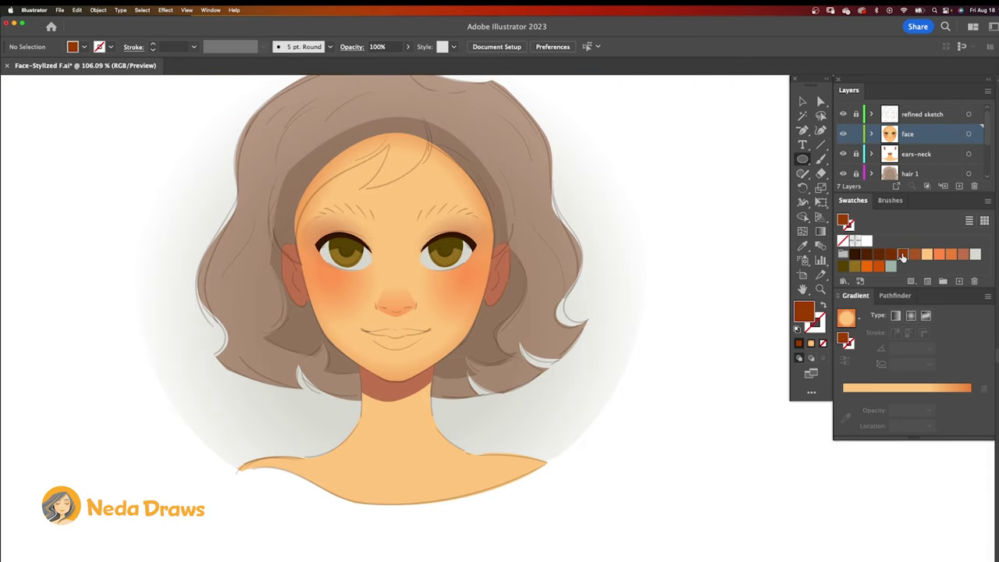
left_click_drag(317, 208, 360, 220)
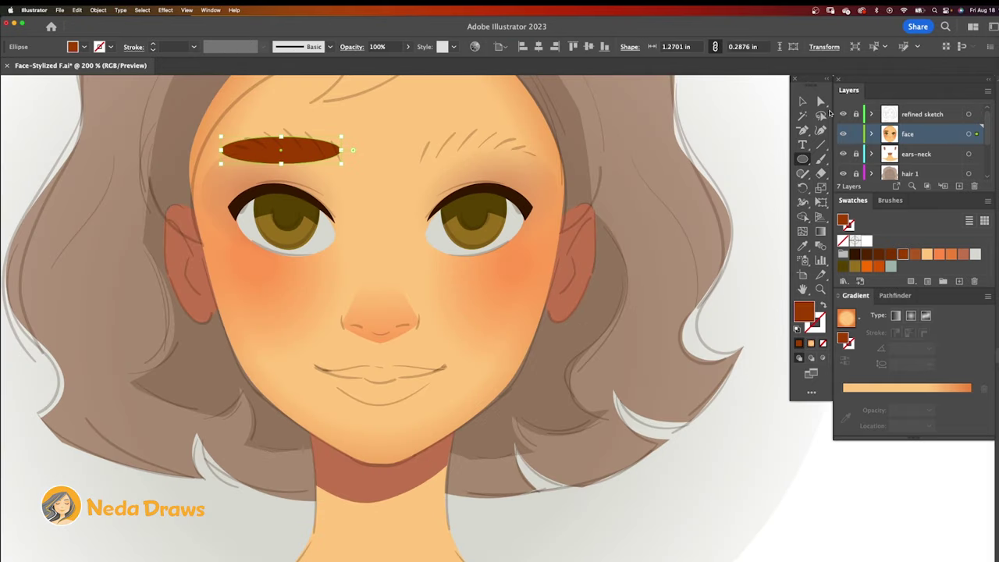
Step: Reshape the reddish-brown ellipse into a tapered arch following the sketched eyebrow
key("a")
left_click_drag(281, 136, 265, 127)
left_click_drag(222, 150, 213, 171)
left_click_drag(341, 150, 360, 162)
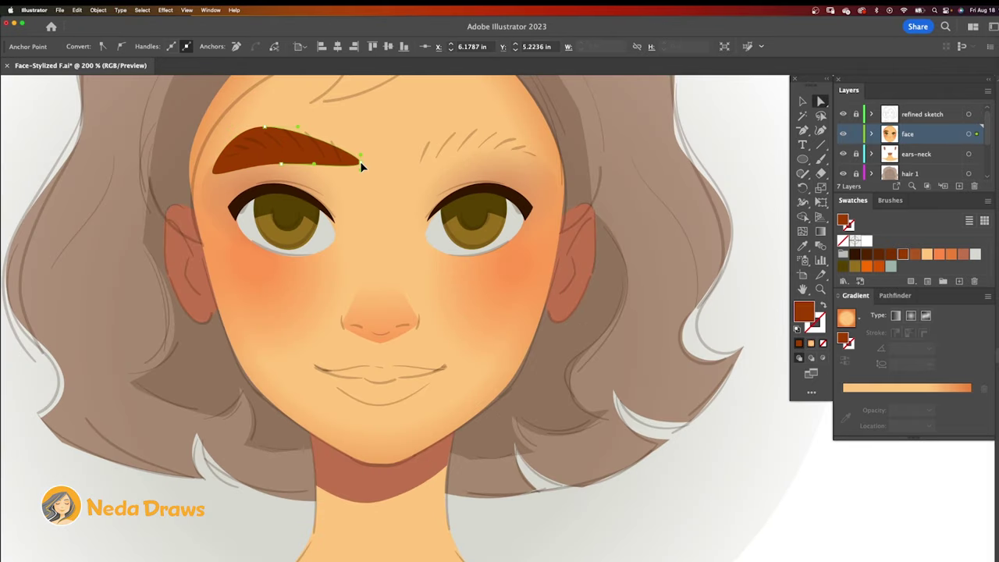
left_click_drag(281, 164, 274, 148)
left_click_drag(360, 163, 358, 174)
left_click_drag(274, 148, 266, 148)
left_click_drag(215, 181, 226, 160)
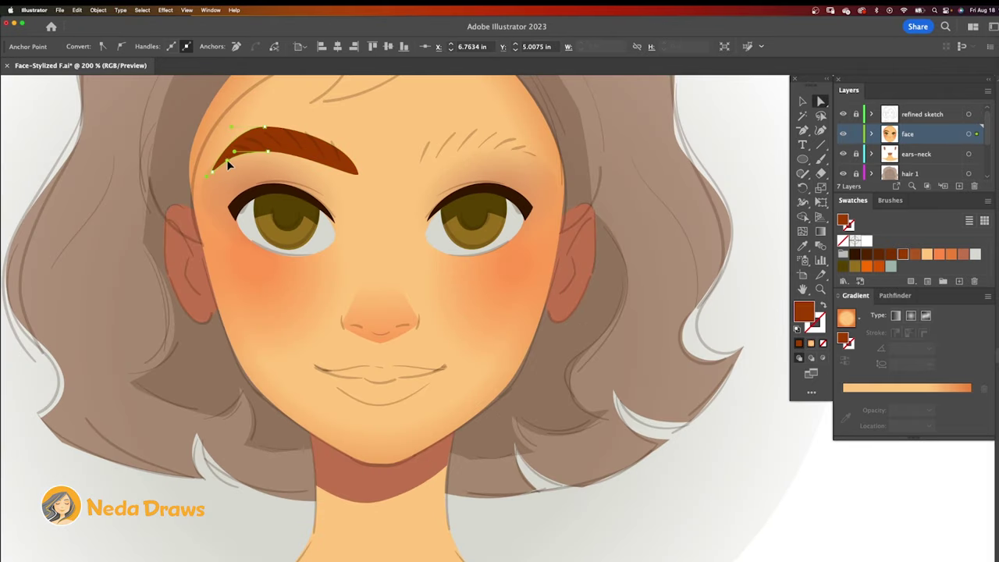
Step: Refine the eyebrow's arch and lower edge, and erase the excess at its inner and outer ends
left_click_drag(265, 128, 312, 123)
left_click_drag(214, 172, 210, 180)
left_click_drag(266, 148, 265, 151)
mouse_move(233, 153)
left_mouse_down()
mouse_move(348, 144)
mouse_move(350, 160)
mouse_move(201, 171)
left_mouse_up()
left_click(820, 175)
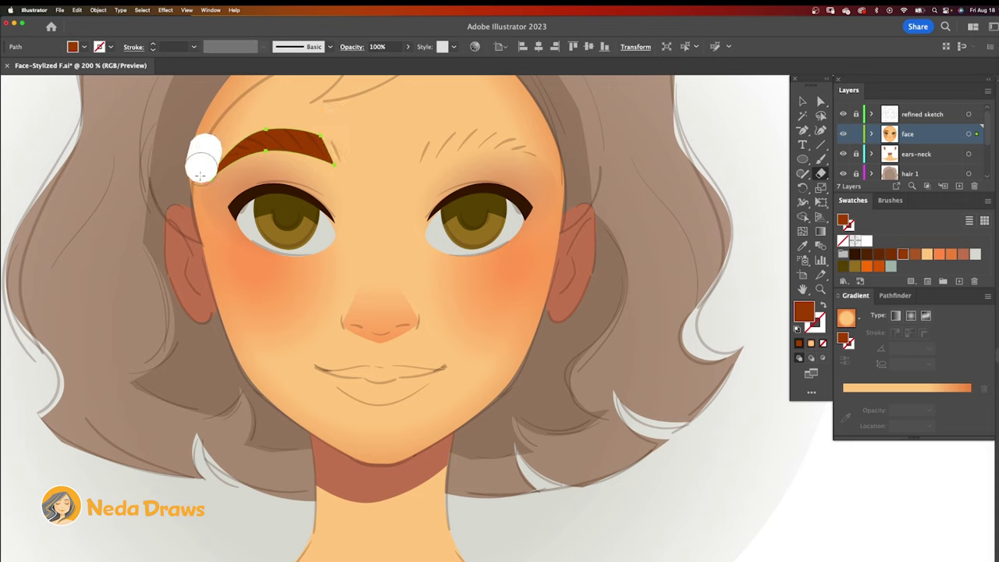
Step: Fill the eyebrow with a linear gradient from reddish brown at about 12% to orange at about 91%
left_click(820, 101)
left_click(309, 162)
left_click(311, 164)
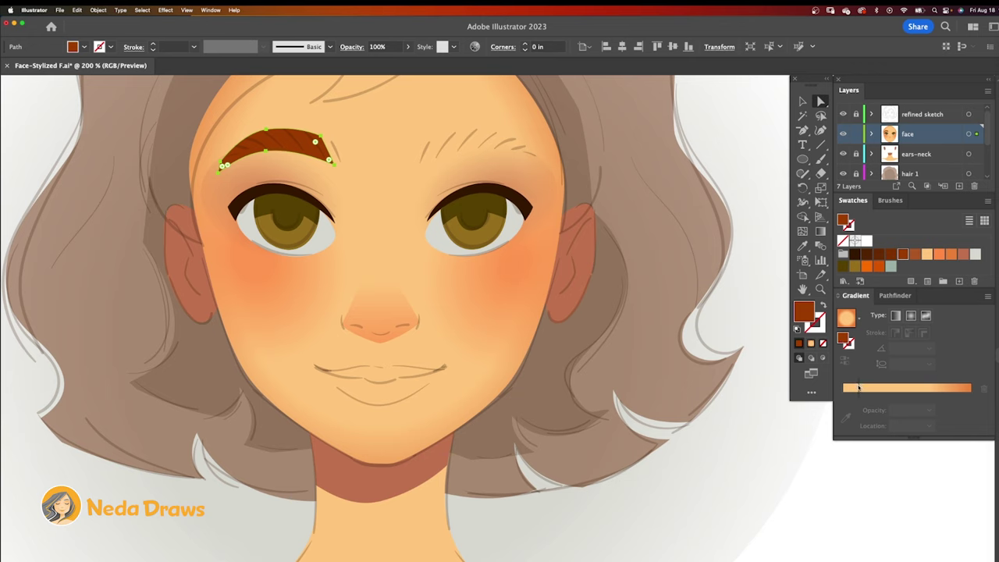
left_click(859, 388)
left_click(895, 316)
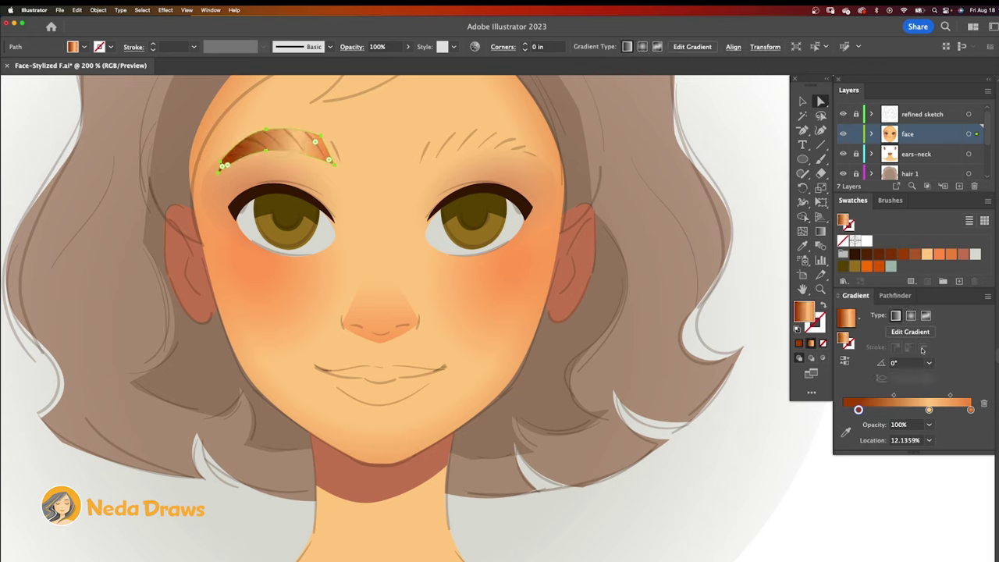
left_click_drag(929, 409, 959, 409)
Step: Stretch the gradient beyond the eyebrow's inner end and set the orange stop's opacity to 30%
left_click(821, 231)
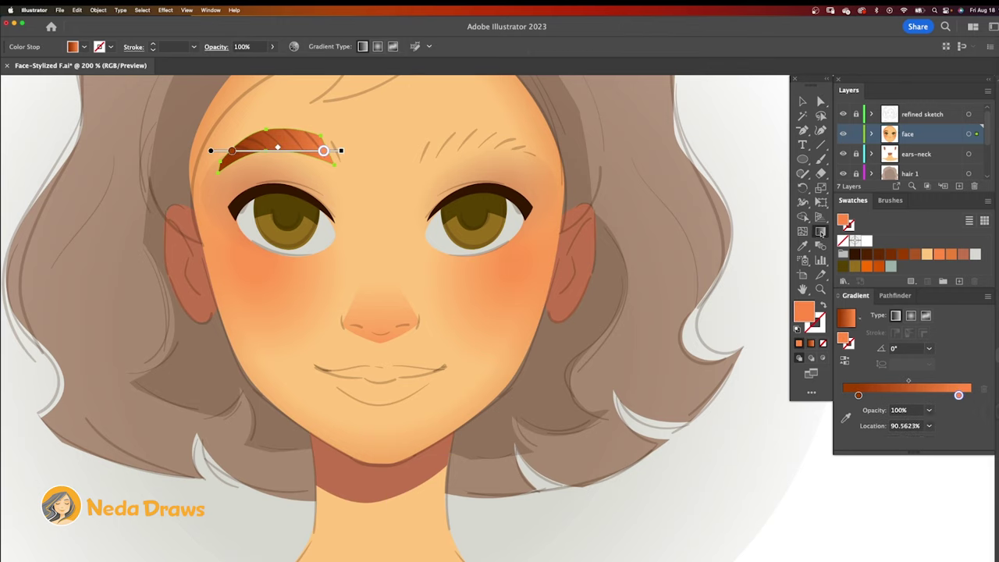
mouse_move(339, 149)
left_mouse_down()
mouse_move(418, 149)
mouse_move(389, 150)
left_mouse_up()
double_click(960, 396)
left_click(891, 420)
left_click(904, 472)
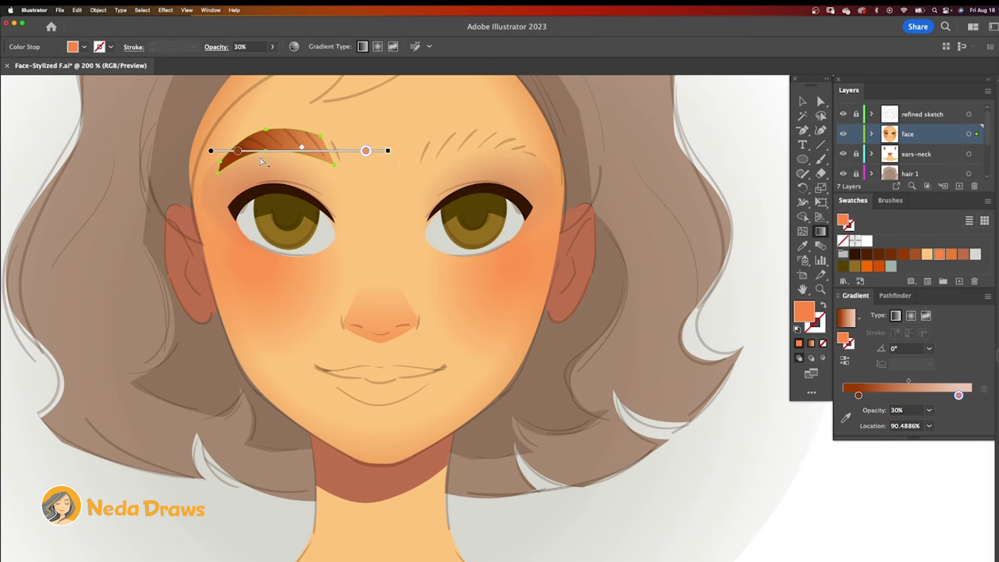
Step: Move the eyebrow gradient's reddish-brown stop to about 17% and nudge the orange stop slightly further inward on the face
left_click_drag(241, 150, 254, 152)
left_click_drag(366, 151, 372, 152)
key("super+shift+a")
Step: Duplicate the gradient eyebrow above the other eye, reflected across the vertical axis to match the sketched brow
key("a")
left_click_drag(280, 145, 466, 136)
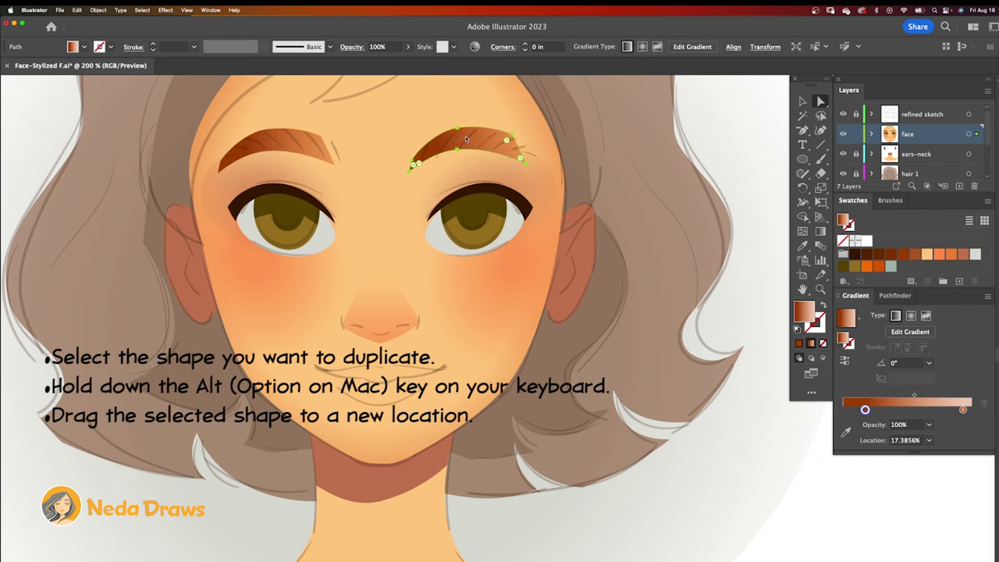
right_click(466, 136)
mouse_move(504, 327)
left_click(566, 356)
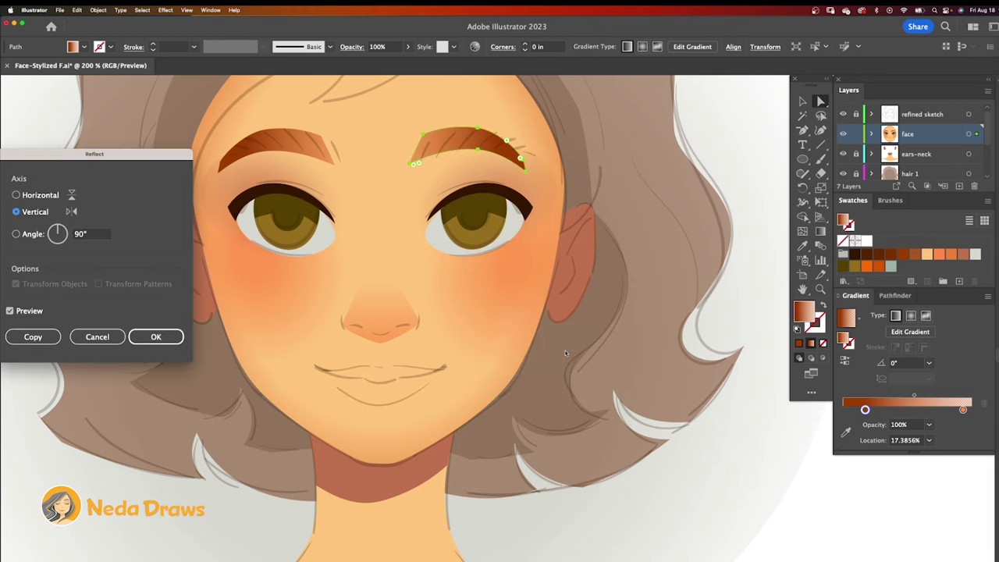
left_click(157, 337)
key("super+shift+a")
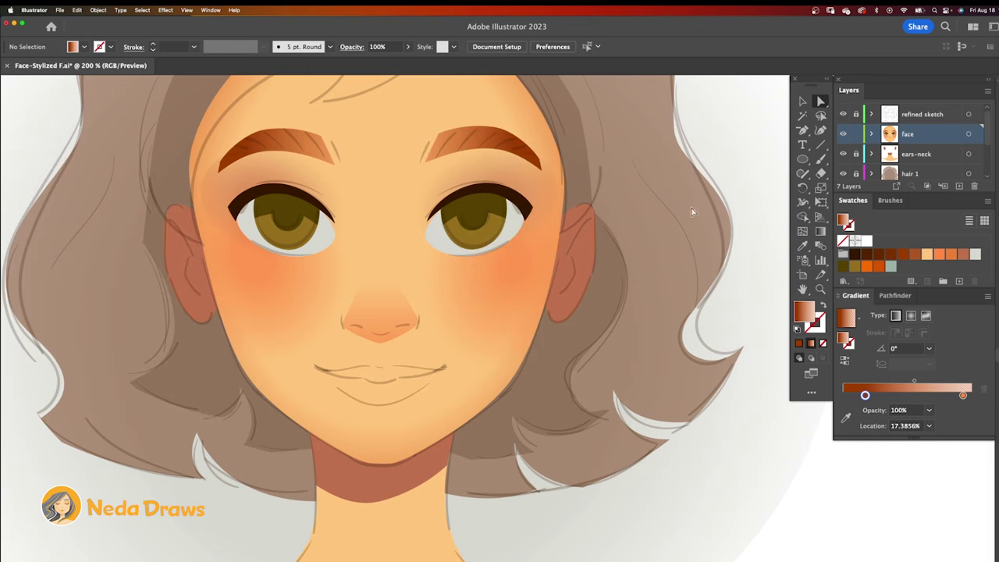
Step: Draw two flat orange ellipses over the sketched mouth, one for the upper lip and a smaller one for the lower lip
left_click(871, 268)
key("l")
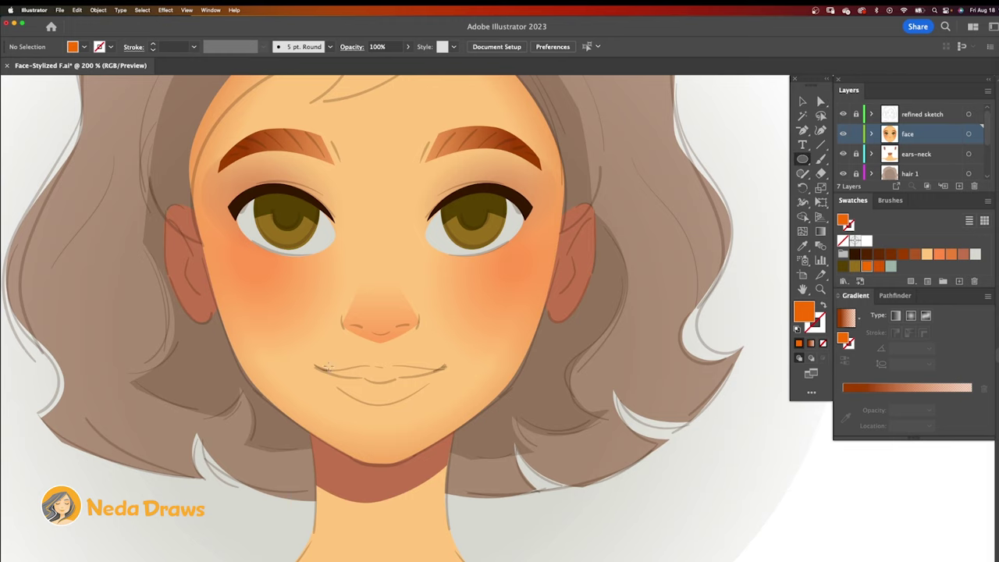
left_click_drag(319, 362, 441, 379)
left_click_drag(337, 381, 422, 405)
Step: Reshape the lower-lip ellipse with its anchor points and handles so its corners and bottom curve follow the sketched lower lip
key("super+equal")
key("super+equal")
key("a")
left_click_drag(286, 287, 259, 245)
left_click_drag(259, 234, 271, 256)
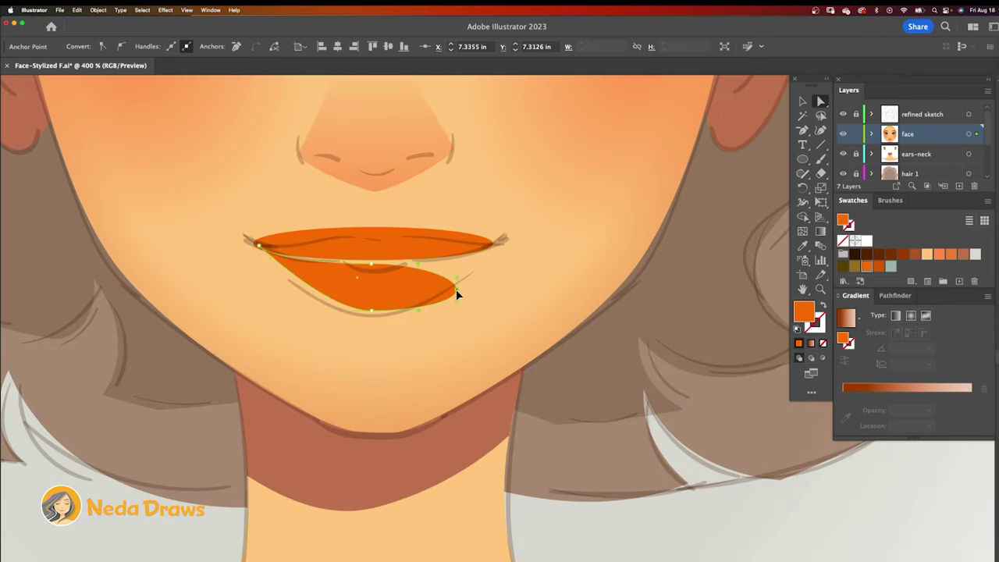
left_click_drag(456, 289, 495, 245)
left_click_drag(495, 234, 471, 254)
left_click(372, 311)
left_click(495, 246)
left_click_drag(372, 312, 438, 315)
left_click(372, 314)
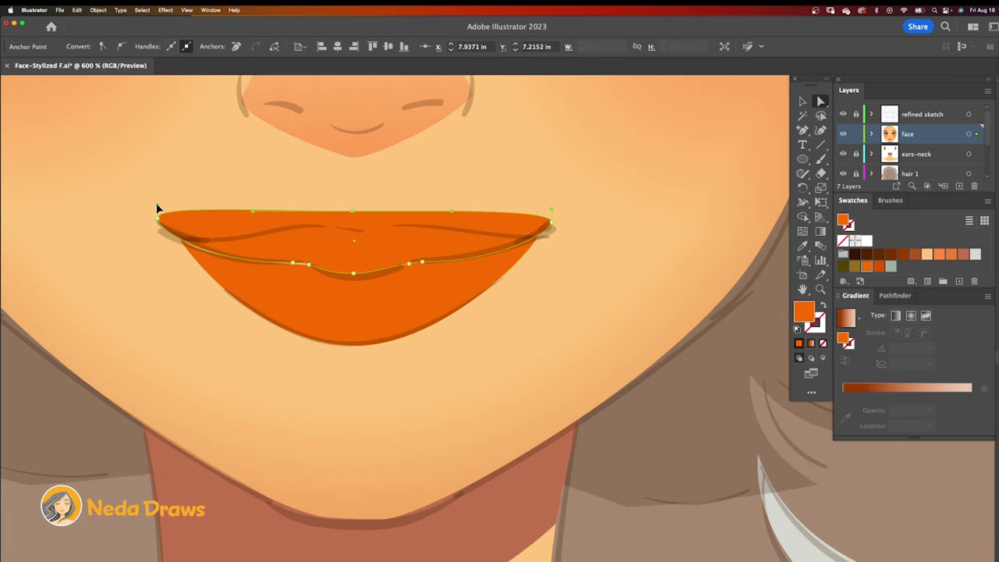
Step: Curve the upper lip's top edge inward at both mouth corners and lower its middle point slightly
left_click_drag(157, 206, 182, 226)
left_click_drag(551, 211, 514, 234)
left_click_drag(352, 212, 353, 216)
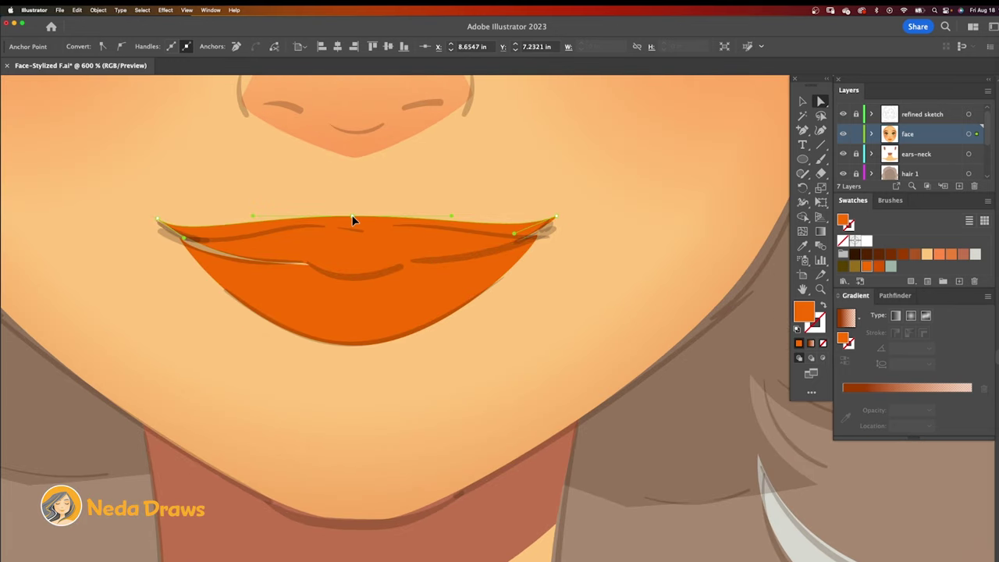
Step: Add anchor points on both sides of the upper lip's top centre and shape them into a cupid's bow
left_click(803, 131)
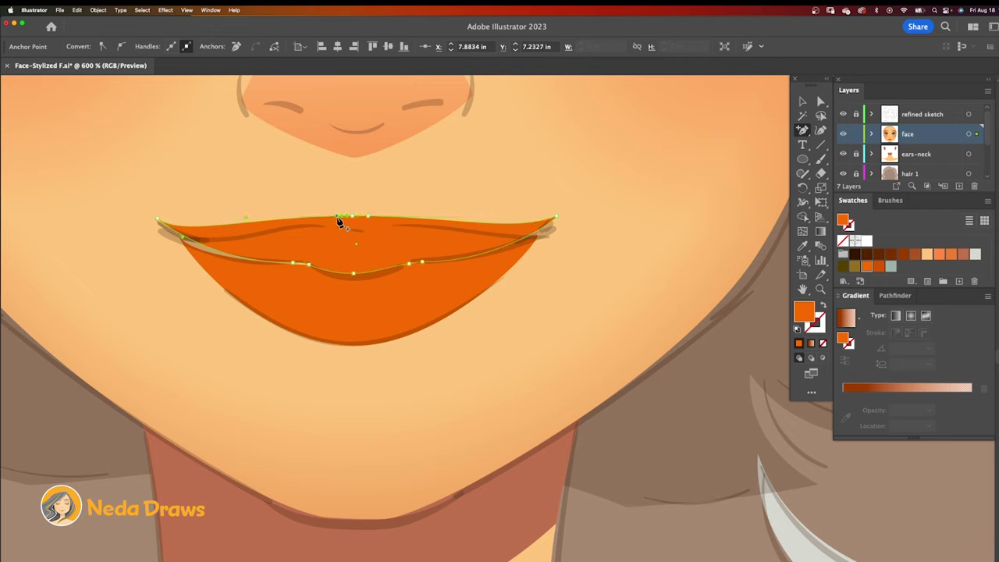
left_click(820, 103)
left_click_drag(352, 216, 327, 223)
left_click_drag(182, 237, 186, 244)
left_click_drag(368, 216, 388, 221)
Step: Fill the upper lip with a radial gradient of bright and darker orange, reversed so the darker orange lies at the outer ends
left_click(474, 250)
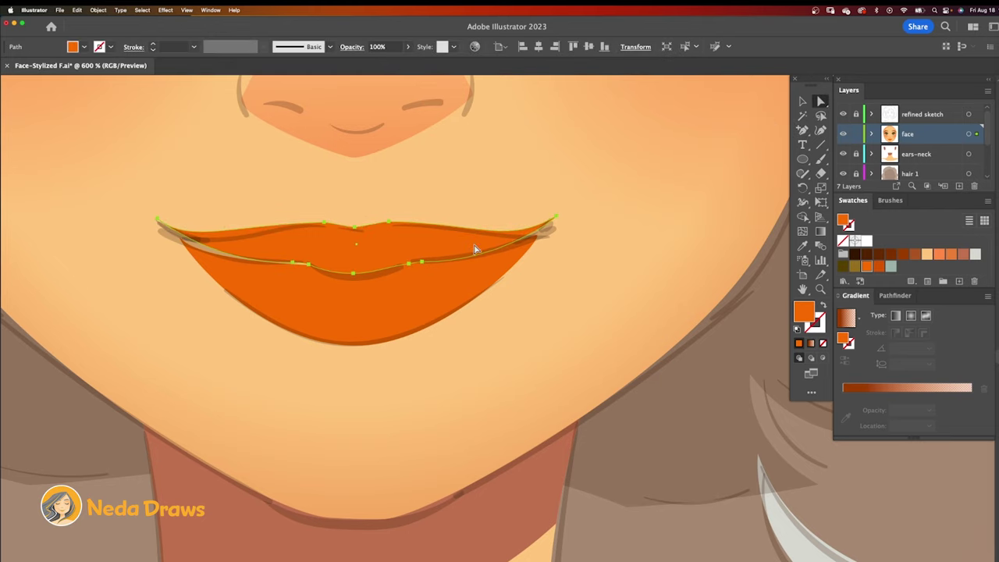
left_click_drag(857, 398, 857, 395)
left_click_drag(867, 410, 909, 411)
left_click_drag(879, 266, 870, 333)
left_click(848, 409)
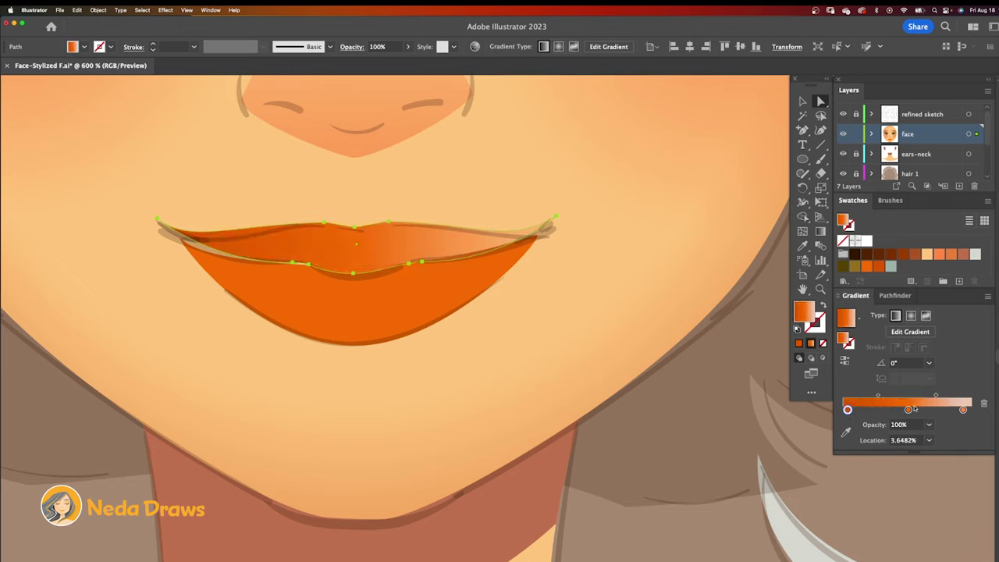
left_click_drag(964, 411, 899, 352)
left_click(911, 315)
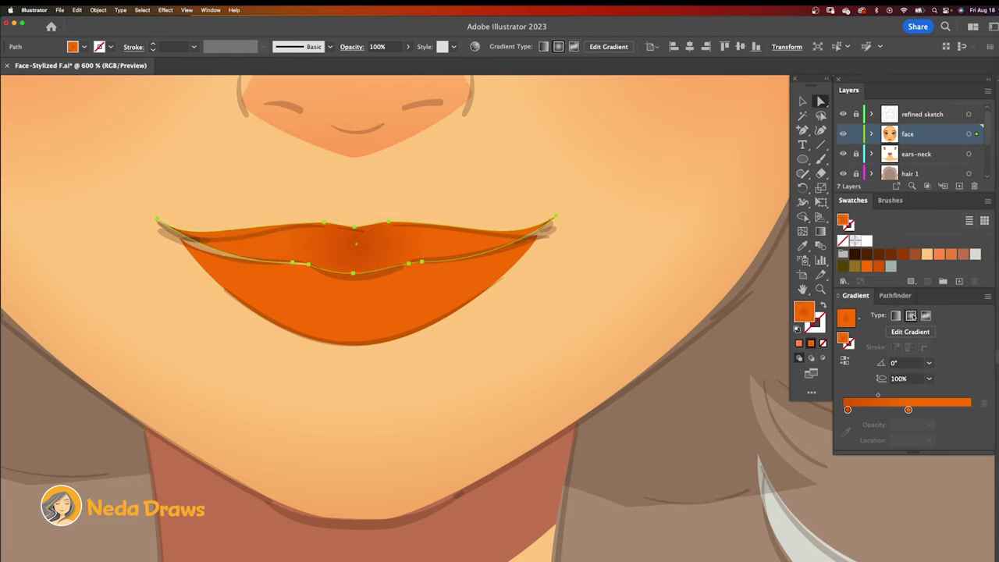
left_click(846, 361)
Step: Flatten the upper lip's radial gradient to an aspect ratio of about 57% and place its lighter stop at about 37%
key("g")
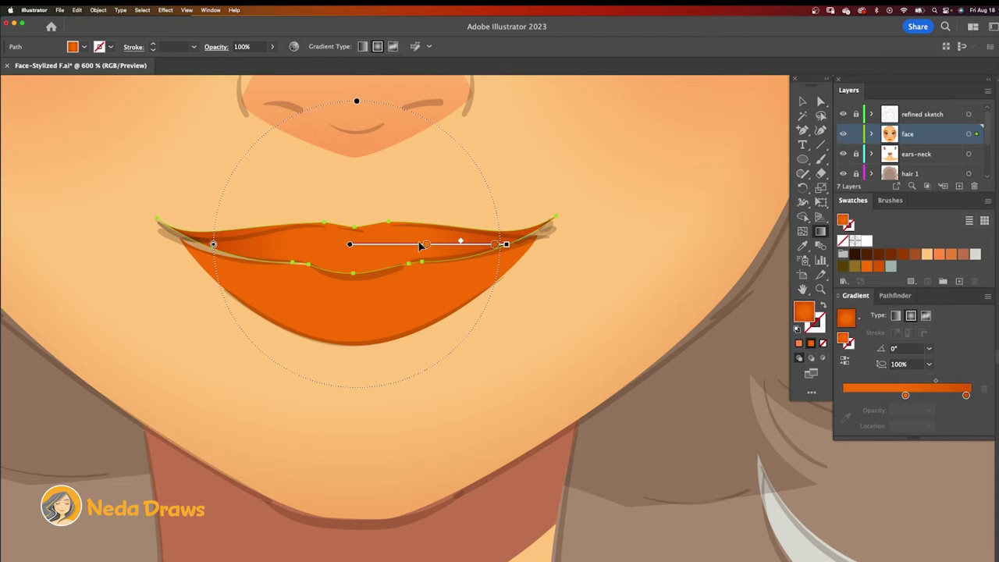
left_click_drag(356, 156, 355, 165)
mouse_move(384, 245)
left_mouse_down()
mouse_move(367, 242)
mouse_move(392, 243)
left_mouse_up()
key("super+shift+a")
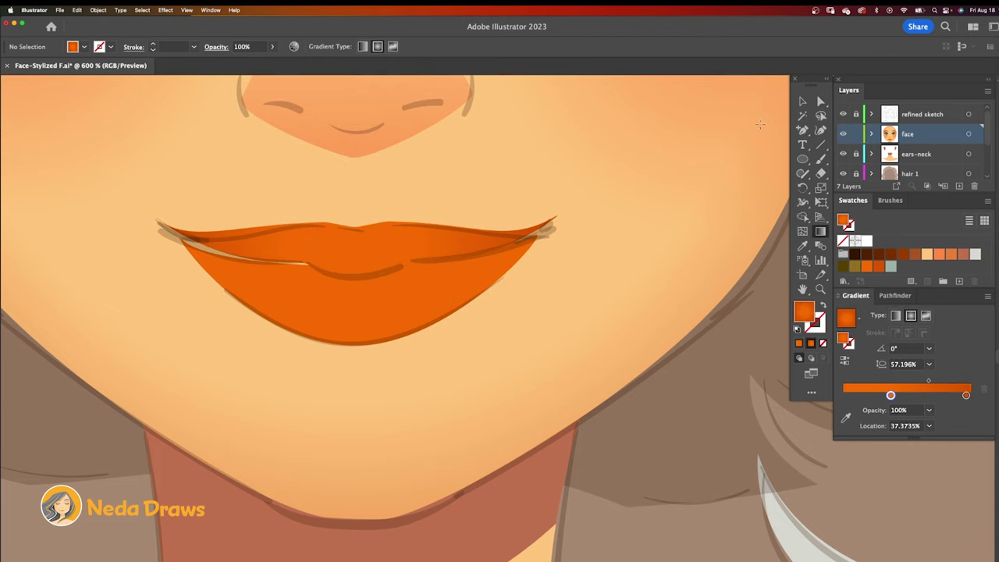
Step: Raise the lower lip's top-centre and corner points so it tucks beneath the upper lip without gaps
left_click(821, 102)
left_click(403, 290)
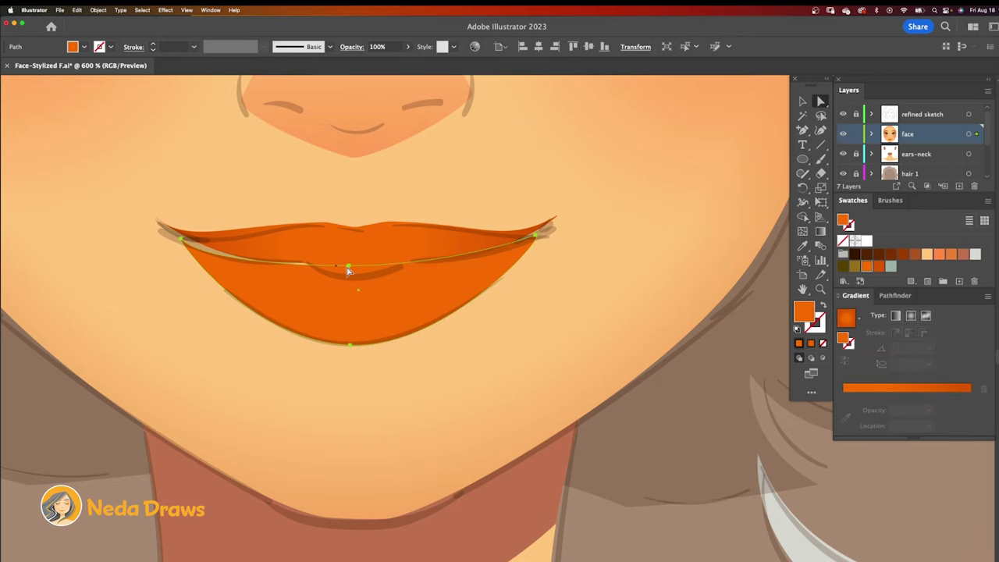
left_click_drag(348, 266, 351, 258)
left_click_drag(181, 239, 177, 232)
left_click(536, 236)
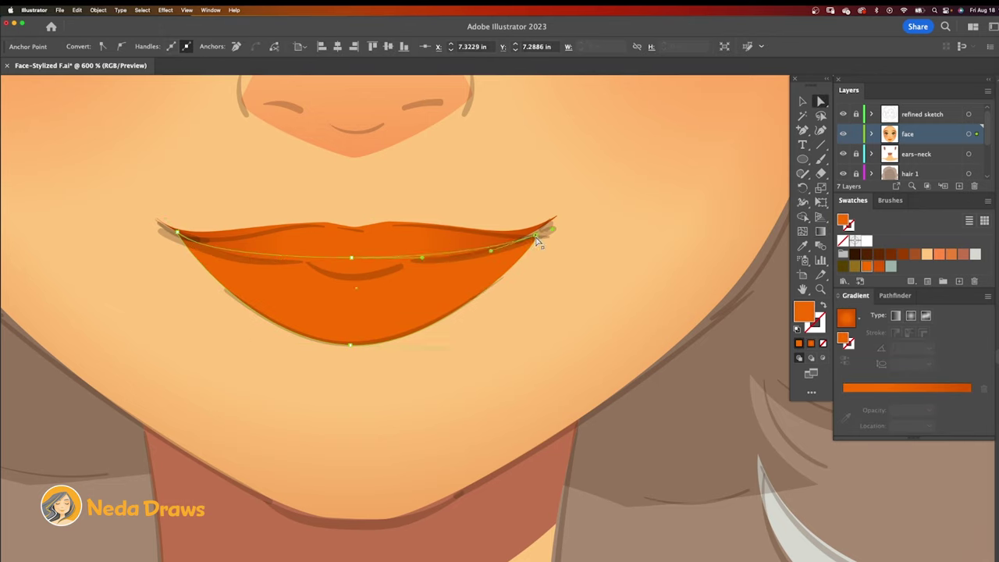
Step: Apply the upper lip's radial orange gradient to the lower lip and bring up its gradient for adjustment
left_click(470, 278)
left_click(803, 245)
left_click(392, 238)
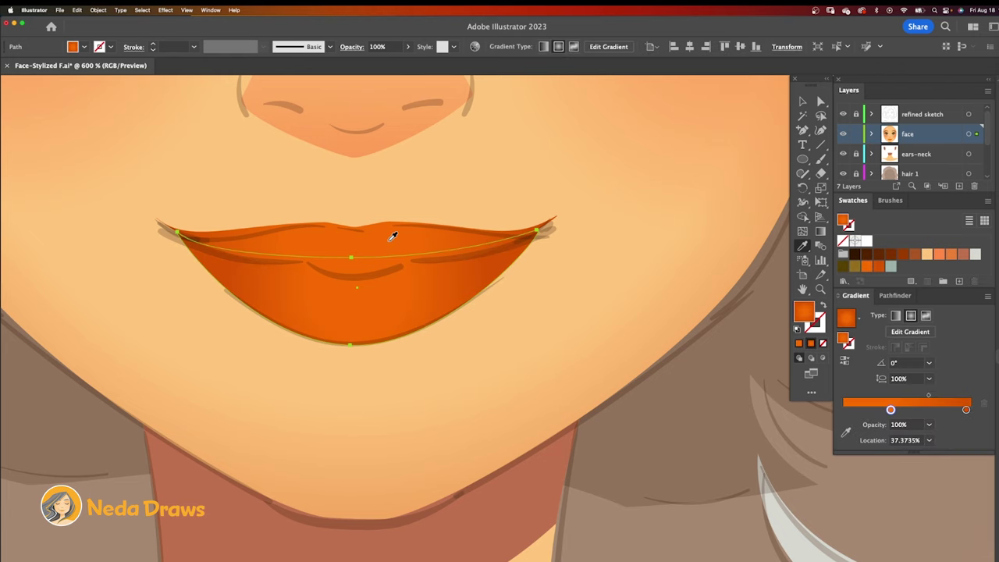
left_click(821, 232)
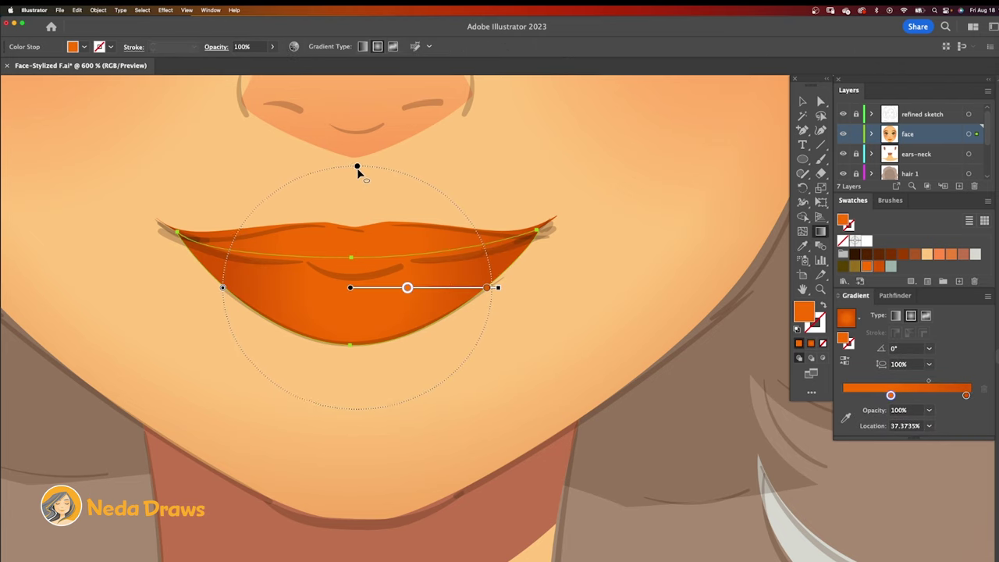
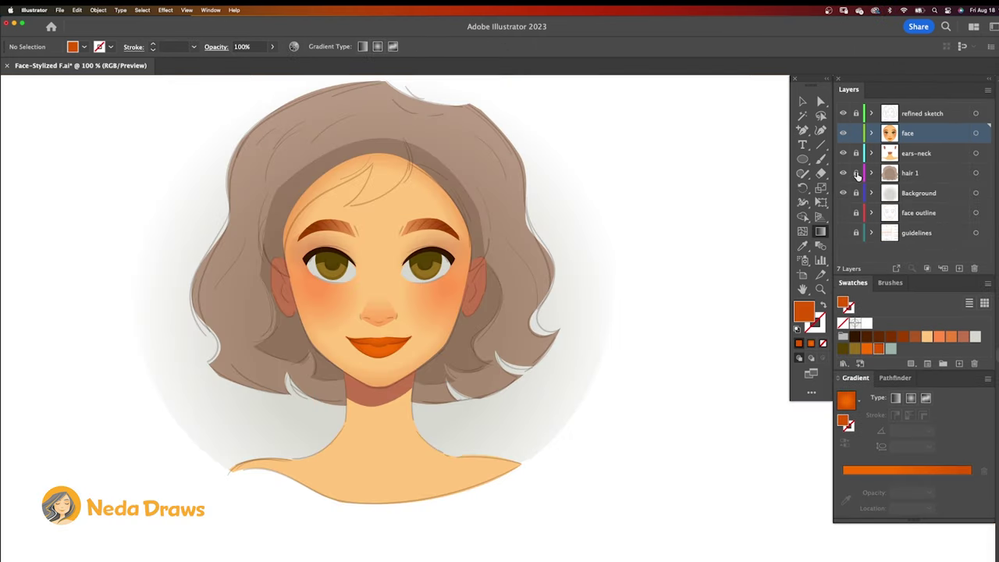
Step: Copy the large hair silhouette on the hair 1 layer
left_click(802, 103)
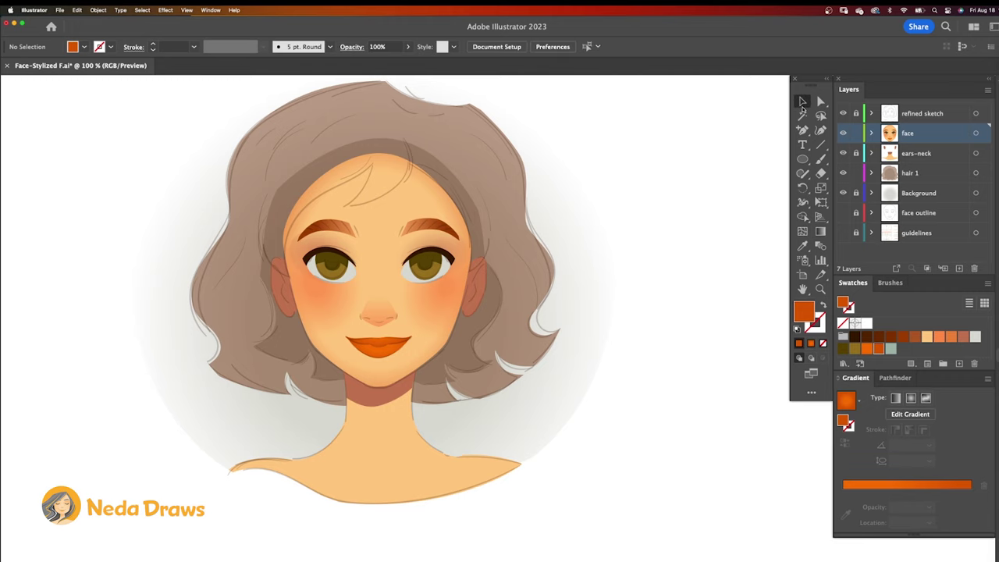
left_click(474, 153)
right_click(471, 148)
left_click(485, 167)
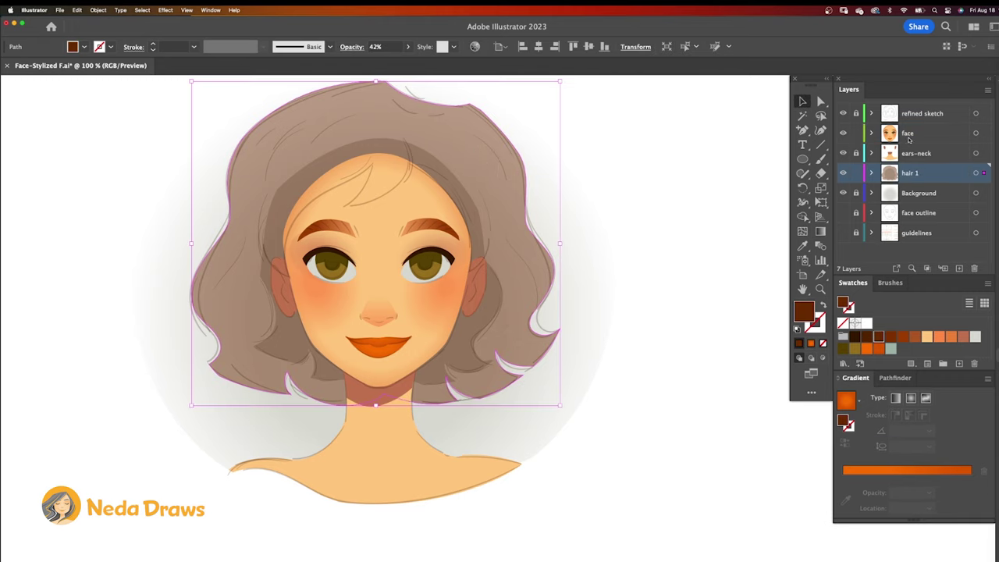
Step: Create a new layer directly above the face layer and name it hair 2
left_click(916, 136)
left_click(961, 267)
double_click(909, 132)
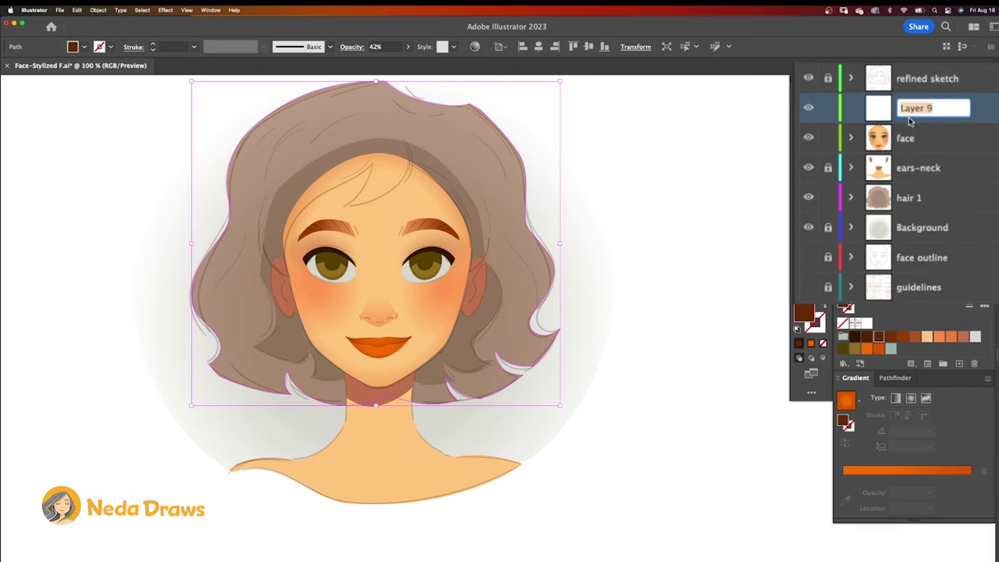
type("hair 2")
key("Return")
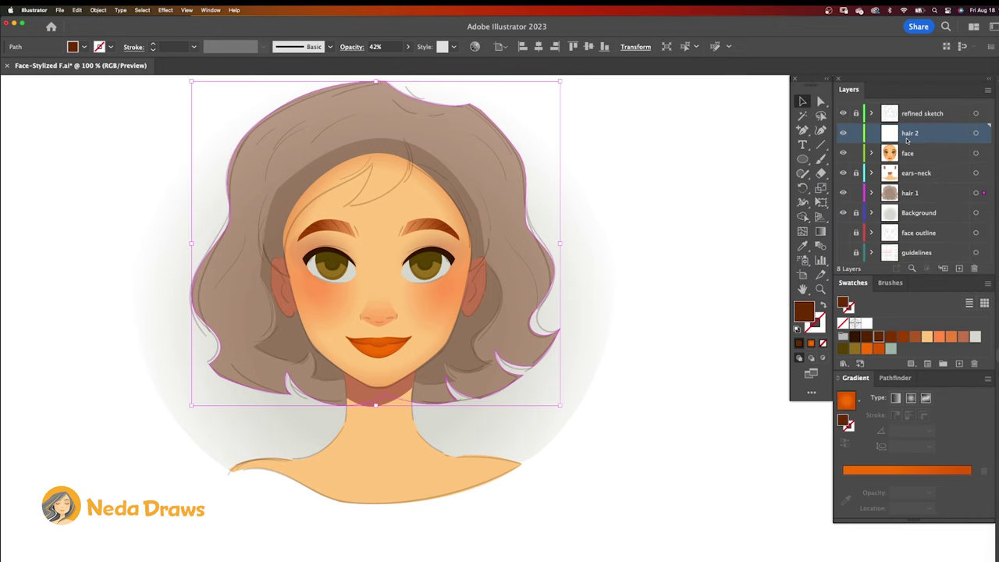
Step: Paste the copied hair silhouette in front on the hair 2 layer, keeping its original position
right_click(476, 167)
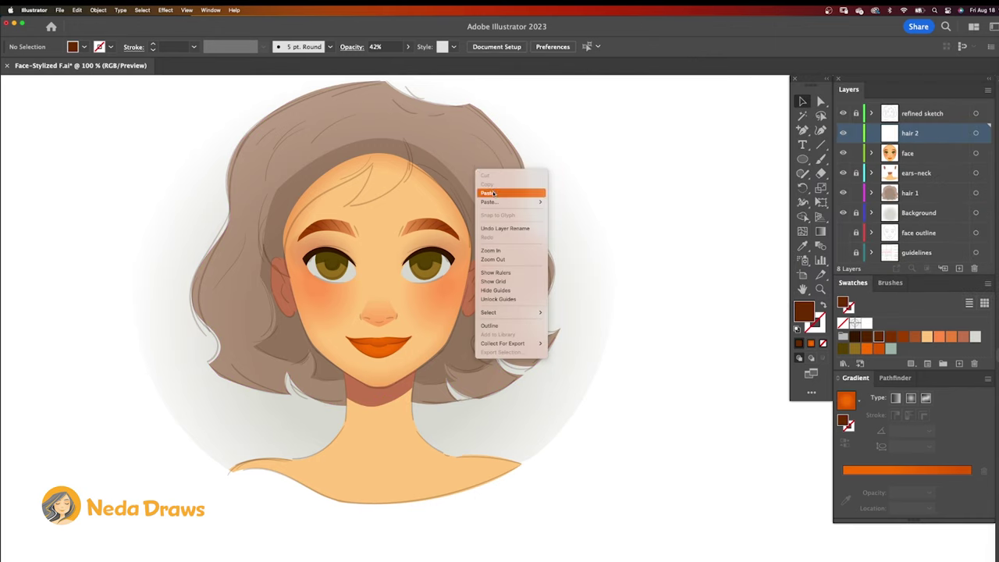
mouse_move(504, 201)
left_click(572, 200)
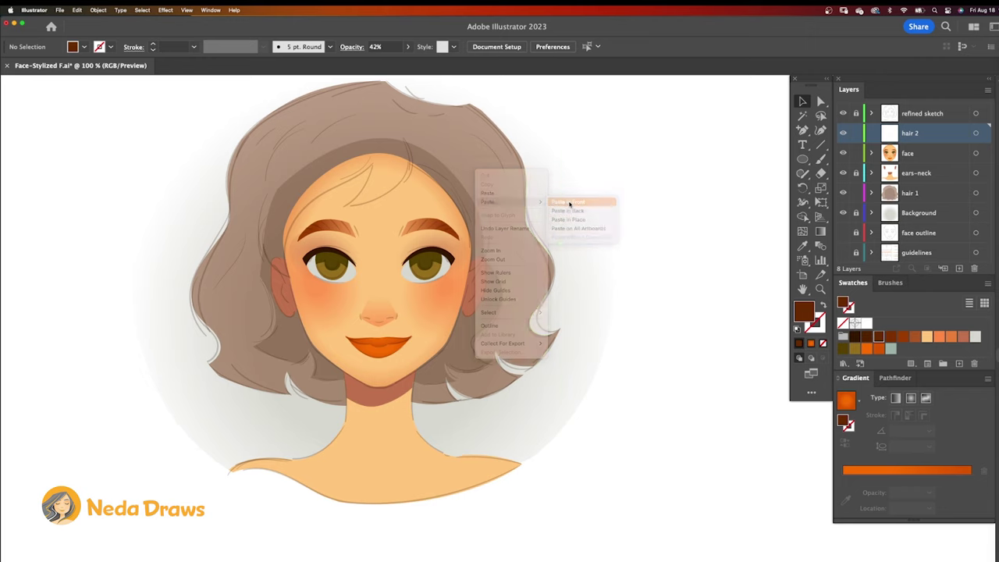
Step: Cut the pasted hair along the sketched front strands with the Knife and delete the part covering the face and lower hair
left_click_drag(821, 173, 859, 175)
mouse_move(506, 328)
left_mouse_down()
mouse_move(509, 300)
mouse_move(487, 253)
mouse_move(468, 274)
mouse_move(474, 241)
mouse_move(449, 181)
mouse_move(412, 166)
mouse_move(344, 211)
mouse_move(371, 167)
mouse_move(320, 195)
mouse_move(292, 275)
mouse_move(265, 264)
mouse_move(263, 252)
mouse_move(280, 309)
mouse_move(264, 349)
mouse_move(231, 357)
mouse_move(235, 301)
mouse_move(216, 226)
left_mouse_up()
left_click(821, 103)
left_click(494, 342)
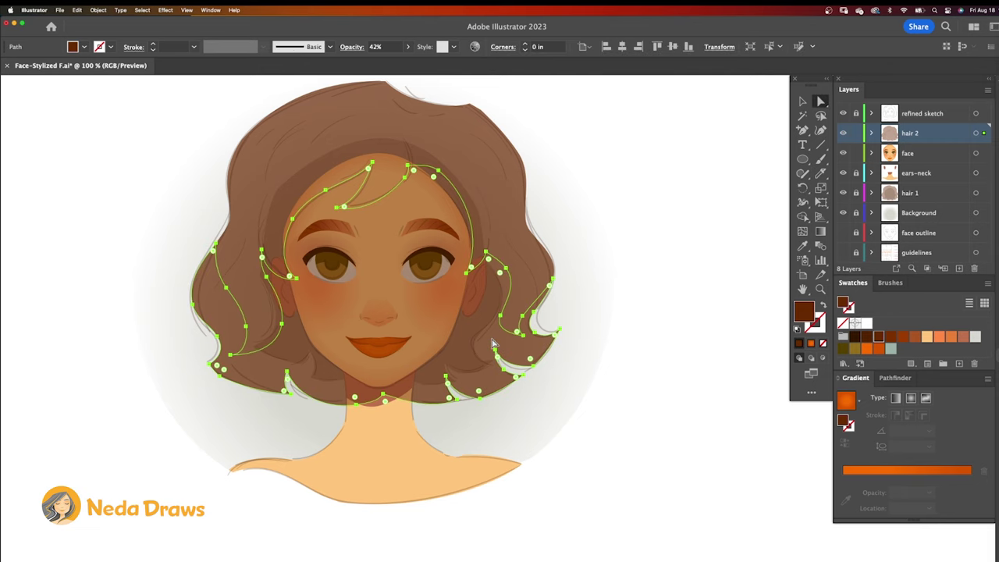
key("Delete")
Step: Set the front hair shape's opacity to 100%
left_click(477, 177)
left_click(408, 47)
left_click_drag(380, 63, 411, 64)
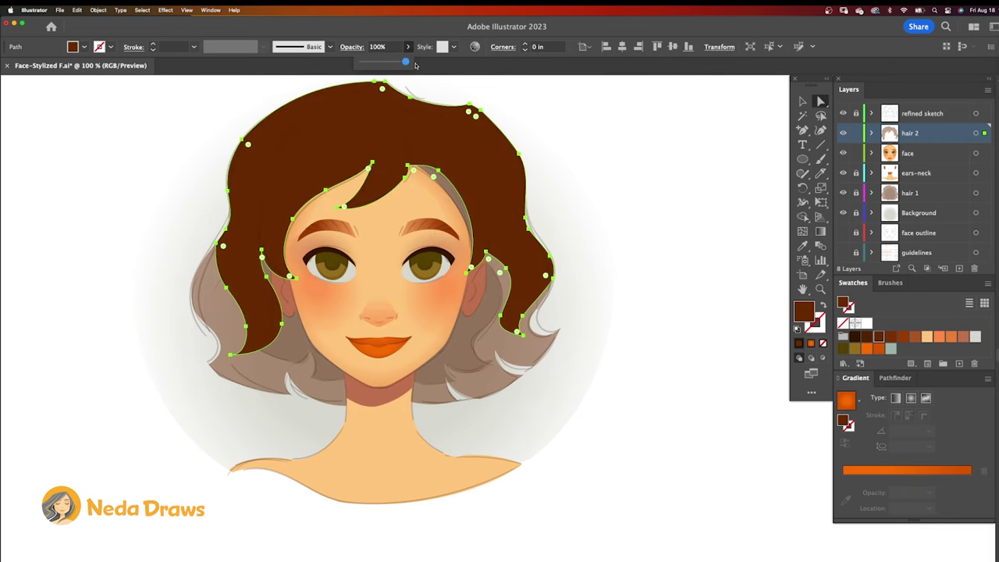
Step: Refine the front hair's outline by adding a point along the forehead edge and adjusting the points of both side strands
left_click_drag(438, 170, 439, 174)
key("plus")
left_click(469, 214)
left_click(820, 102)
left_click_drag(474, 233, 471, 225)
left_click_drag(467, 274, 467, 286)
left_click_drag(485, 252, 487, 254)
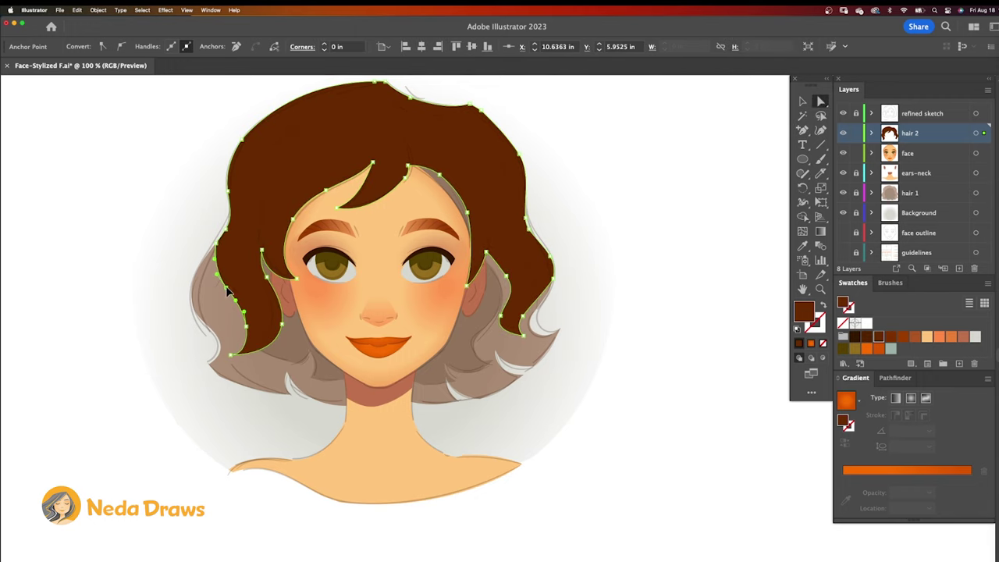
left_click_drag(225, 289, 210, 292)
left_click_drag(216, 258, 207, 263)
left_click(780, 217)
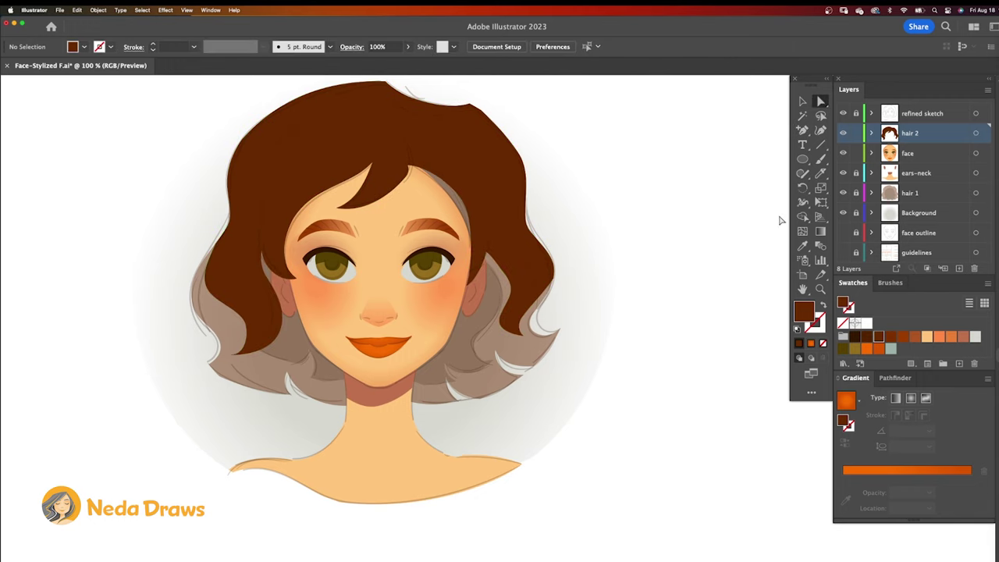
Step: On the hair 1 layer, set the back hair silhouette's opacity to 100% and the darker inner hair shape's opacity to 75%
left_click(504, 287)
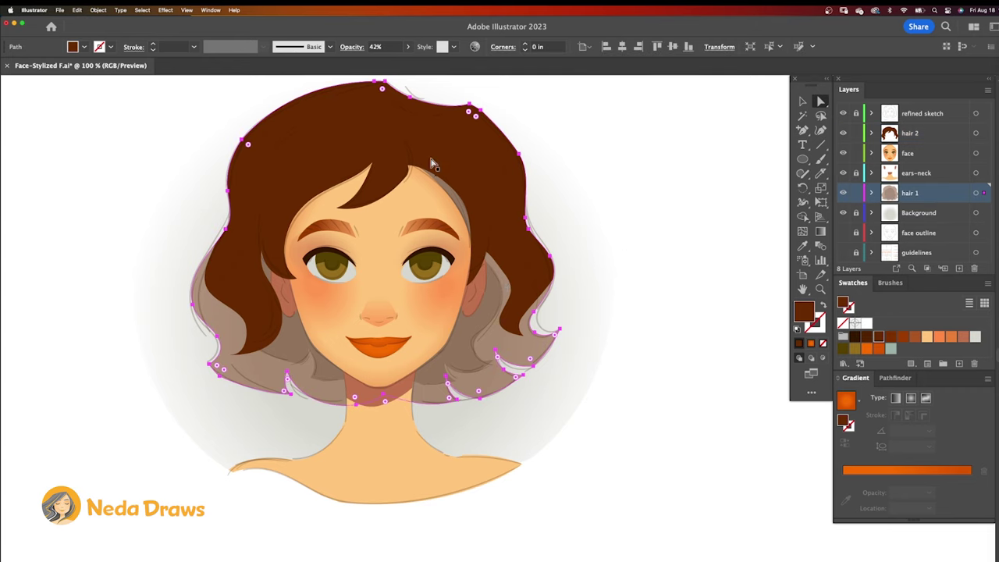
left_click(407, 48)
mouse_move(382, 61)
left_mouse_down()
mouse_move(408, 62)
mouse_move(390, 64)
left_mouse_up()
left_click(491, 292)
left_click(407, 47)
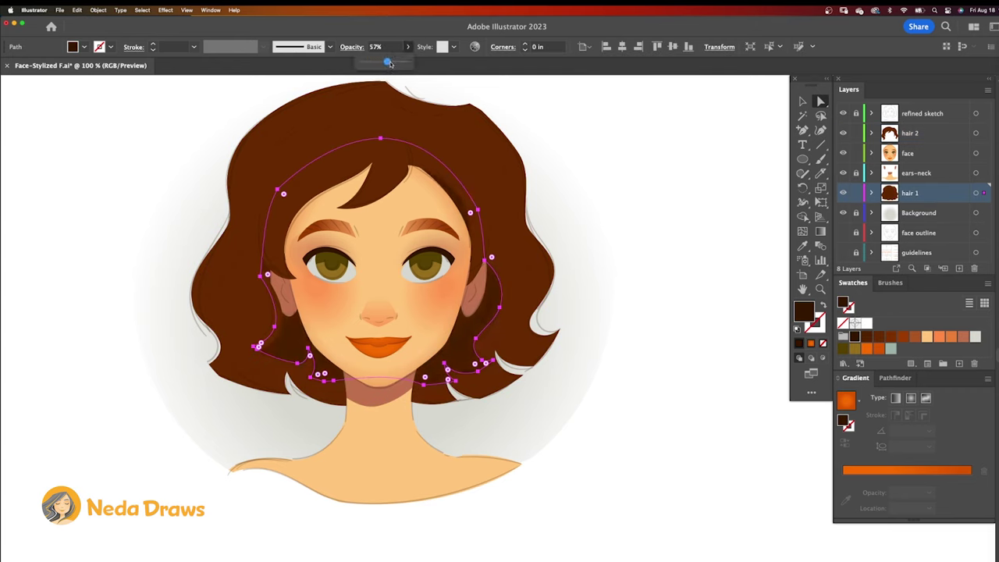
Step: Fill the back hair silhouette with a linear gradient from dark brown at about 25% to reddish brown at about 73%
left_click(538, 351)
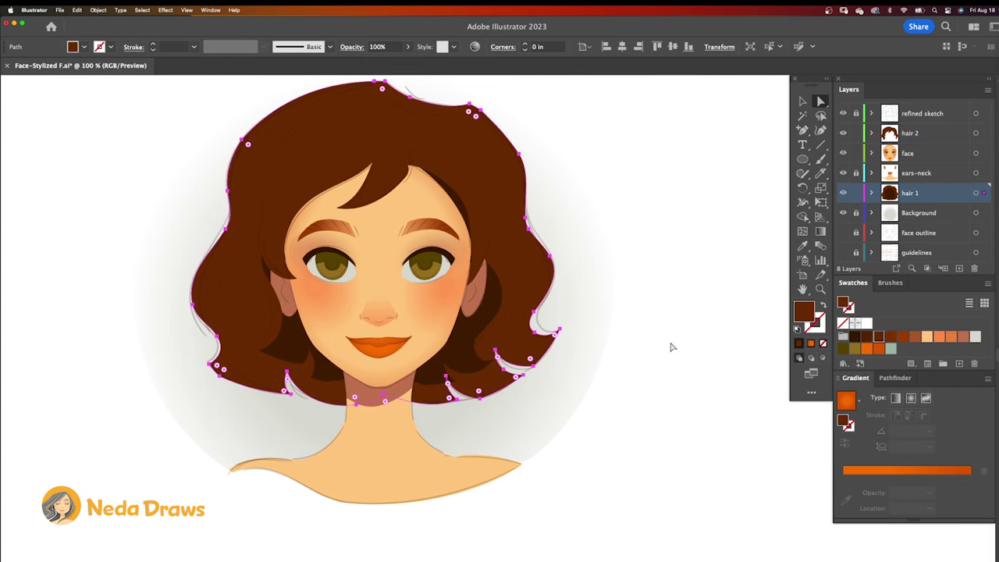
left_click(886, 466)
left_click(875, 492)
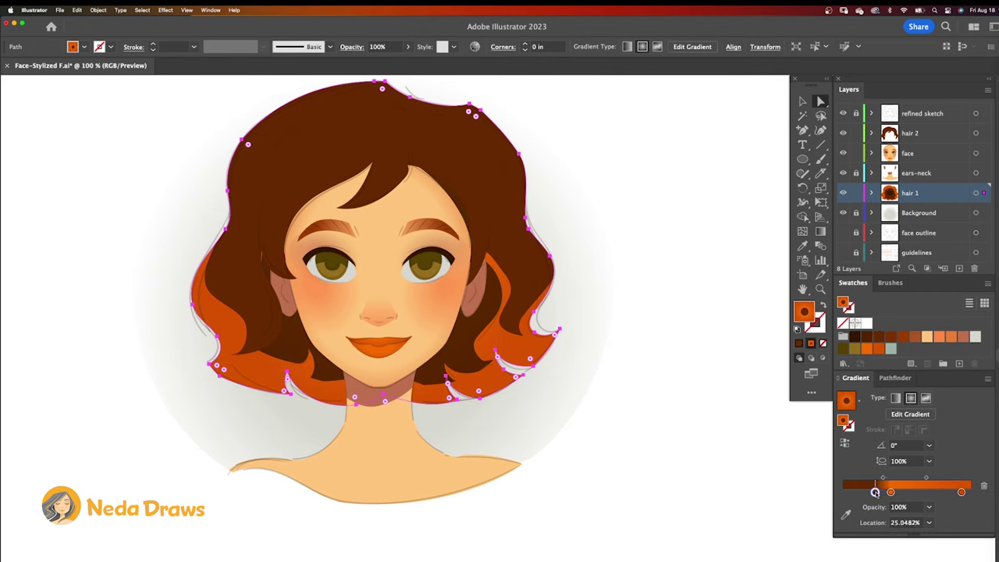
left_click(896, 398)
left_click_drag(903, 336, 891, 492)
left_click_drag(961, 493, 962, 519)
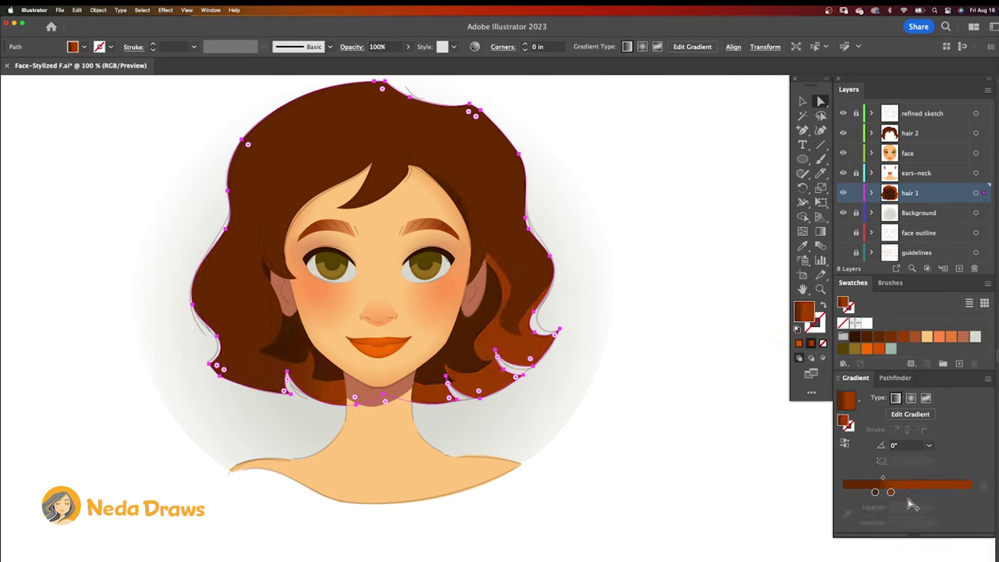
left_click_drag(891, 492, 937, 492)
Step: Run the back hair's gradient vertically downward at about -89.6° and move the dark-brown stop to about 42%
left_click(821, 233)
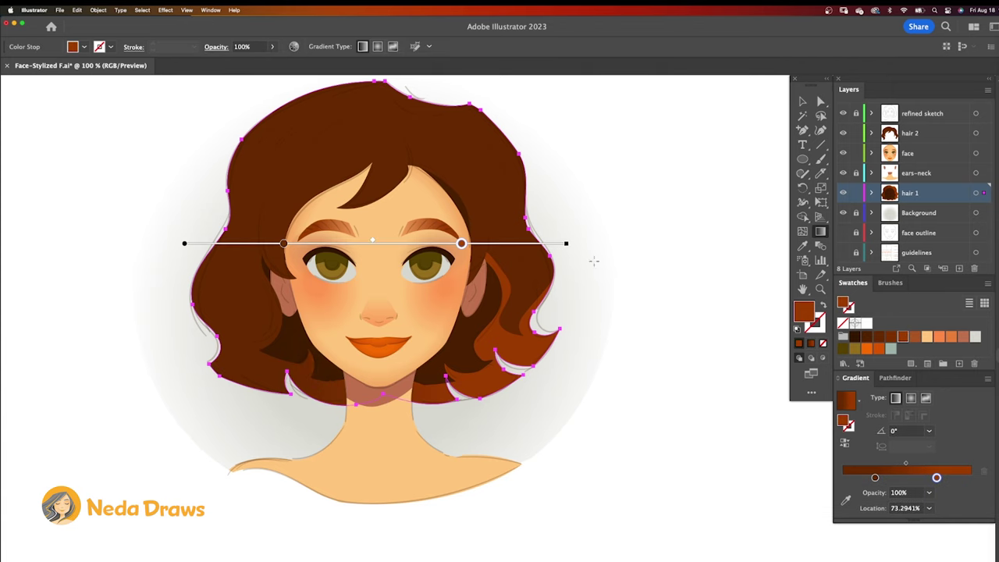
mouse_move(573, 250)
left_mouse_down()
mouse_move(195, 415)
mouse_move(375, 293)
left_mouse_up()
left_click_drag(374, 237, 376, 305)
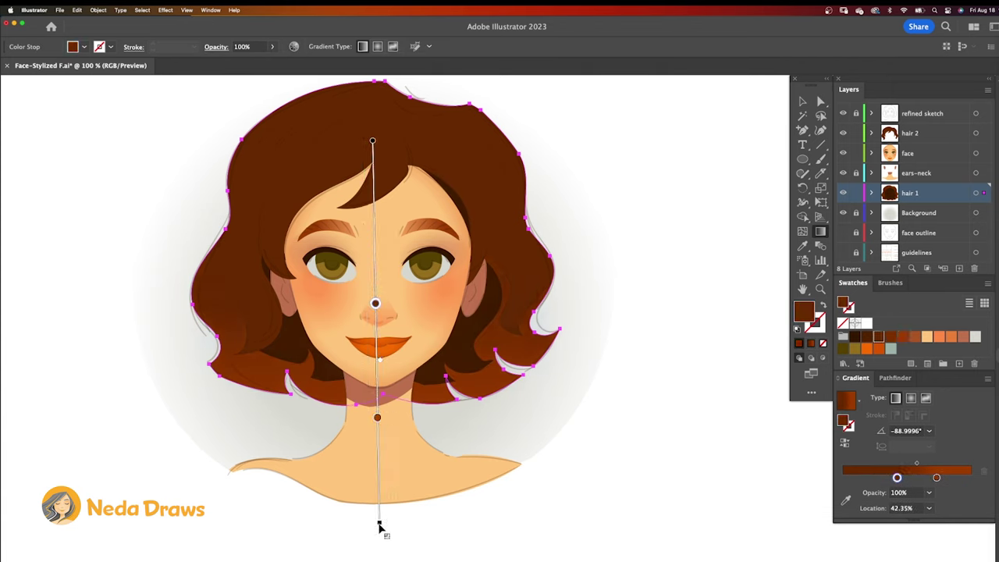
left_click_drag(379, 525, 376, 526)
Step: Fill the darker inner hair shape on the hair 1 layer with a dark-brown linear gradient whose end stop has 60% opacity
left_click(820, 102)
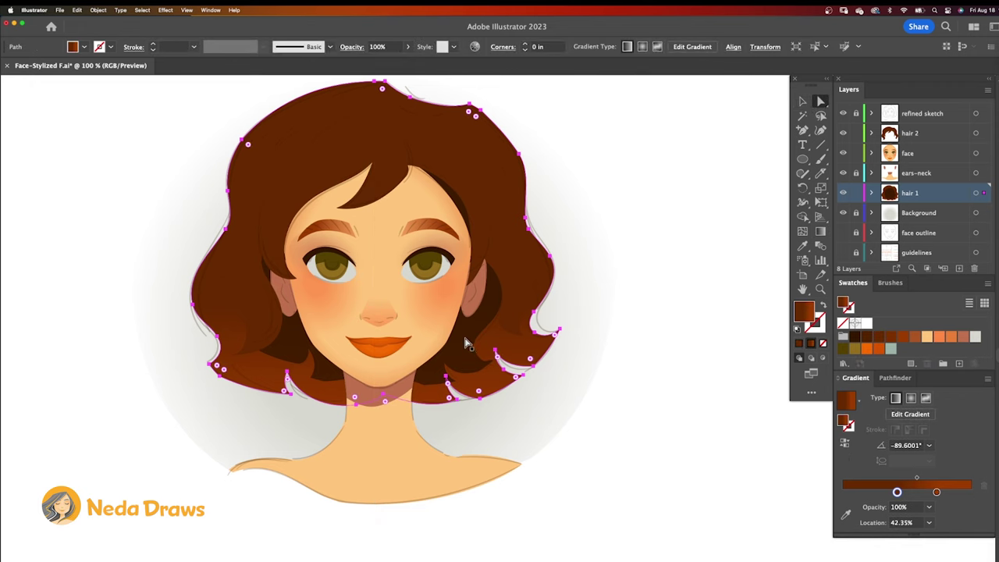
left_click(467, 341)
left_click(856, 469)
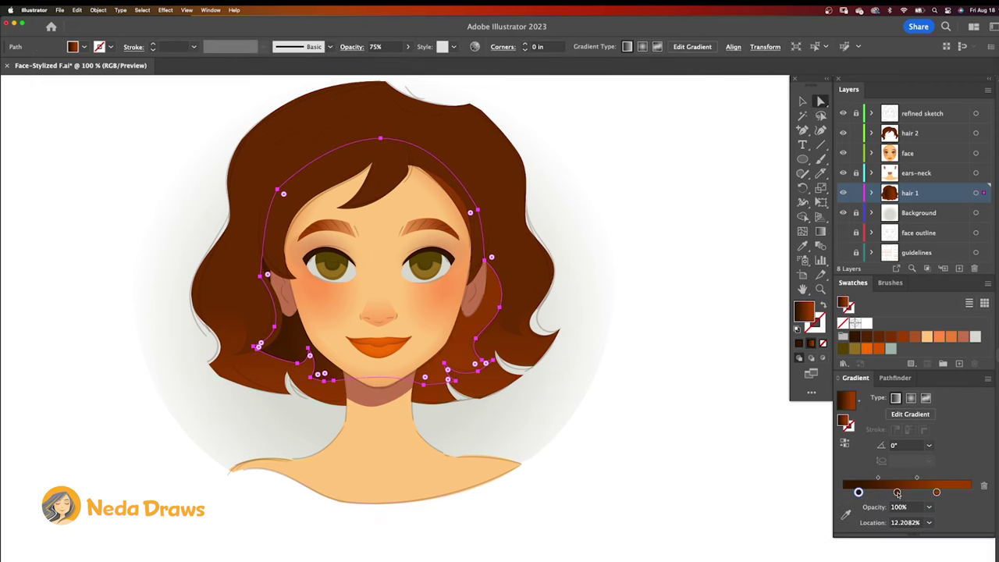
left_click_drag(879, 493, 961, 493)
double_click(960, 492)
left_click(892, 345)
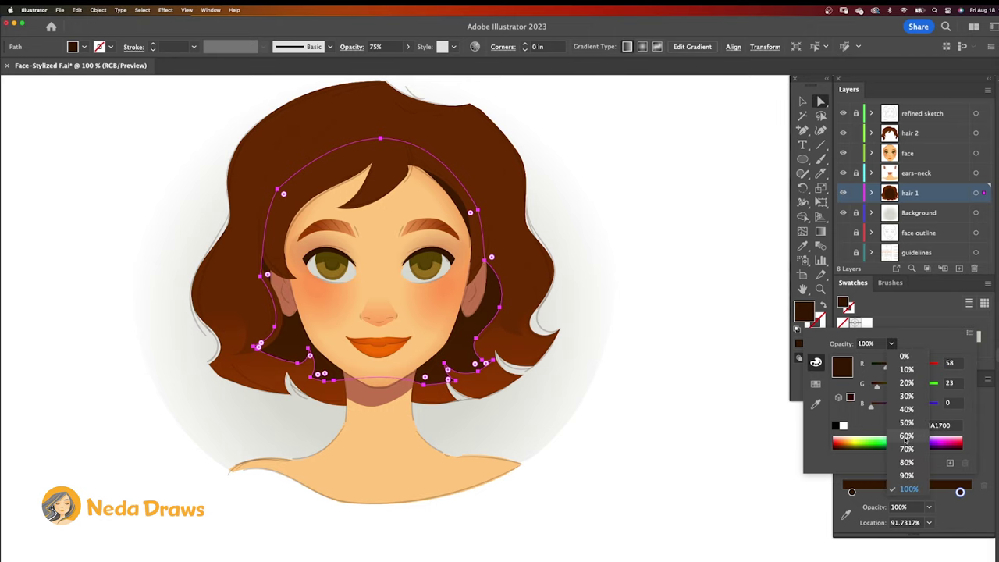
left_click(908, 437)
Step: Run the inner hair's gradient vertically downward at about -88.9° with the 60% stop at about 73%, and lock the hair 1 layer
key("g")
mouse_move(518, 263)
left_mouse_down()
mouse_move(279, 517)
mouse_move(251, 523)
left_mouse_up()
mouse_move(249, 390)
left_mouse_down()
mouse_move(378, 345)
mouse_move(379, 334)
left_mouse_up()
left_click_drag(376, 229, 377, 307)
left_click_drag(380, 445, 378, 393)
left_click(856, 194)
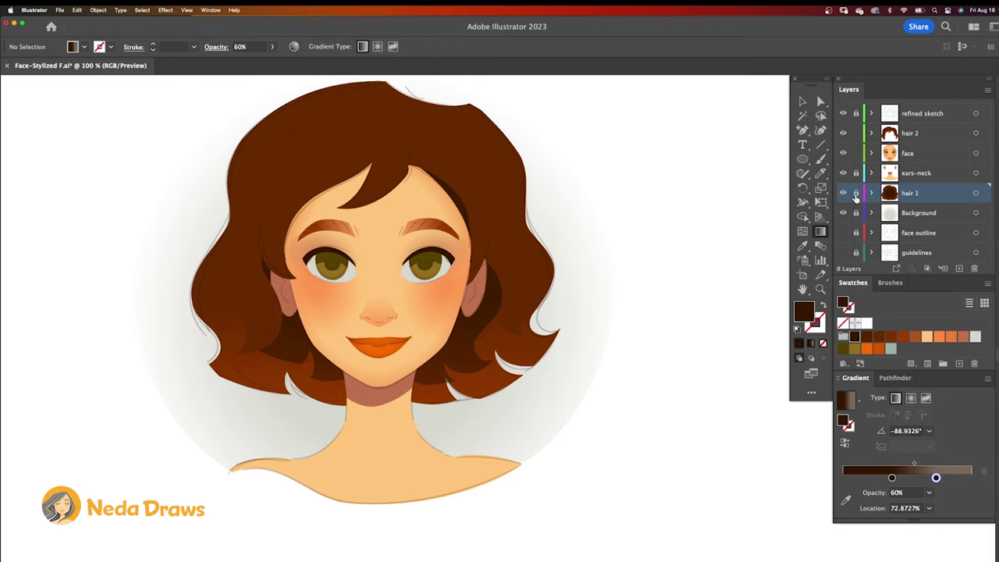
Step: On the hair 2 layer, paste a copy of the front hair in front and fill it with the lighter reddish-brown swatch
left_click(919, 134)
left_click(821, 101)
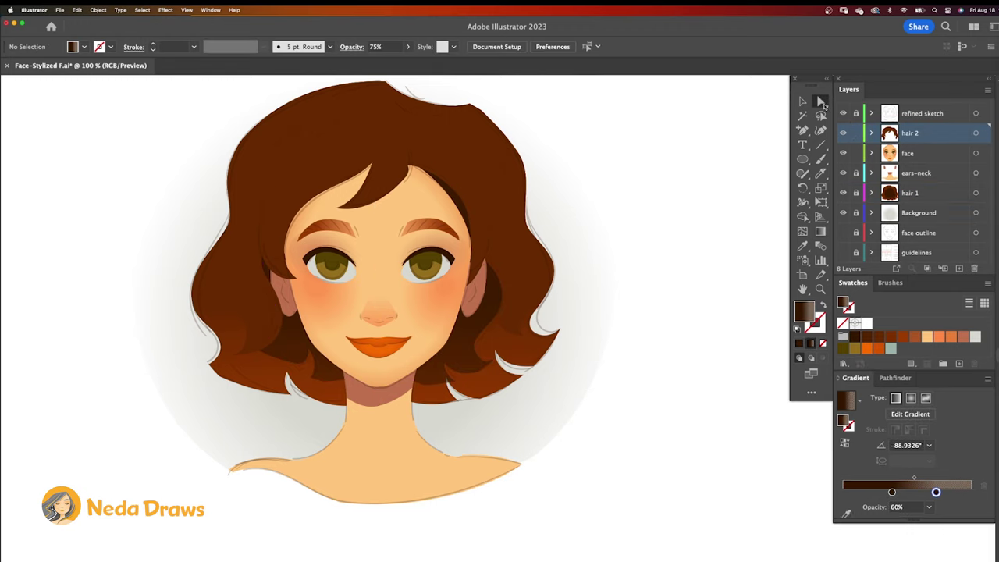
left_click(500, 187)
right_click(499, 186)
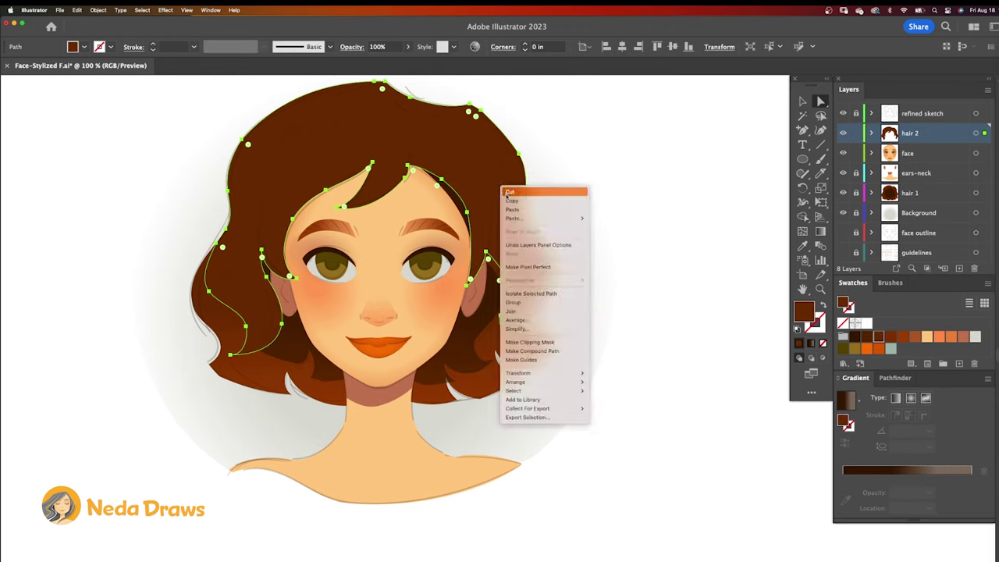
left_click(513, 202)
right_click(485, 162)
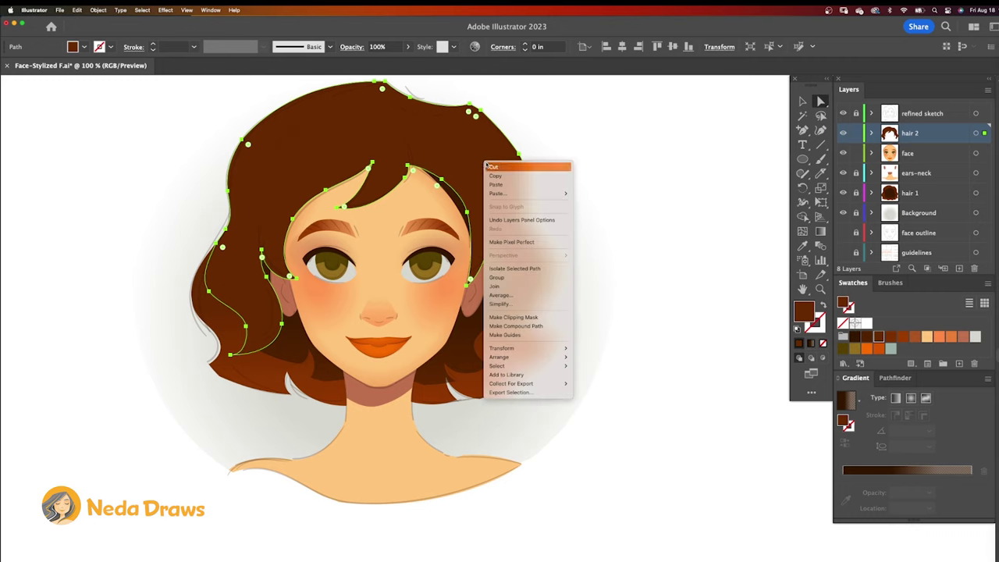
mouse_move(512, 196)
left_click(594, 194)
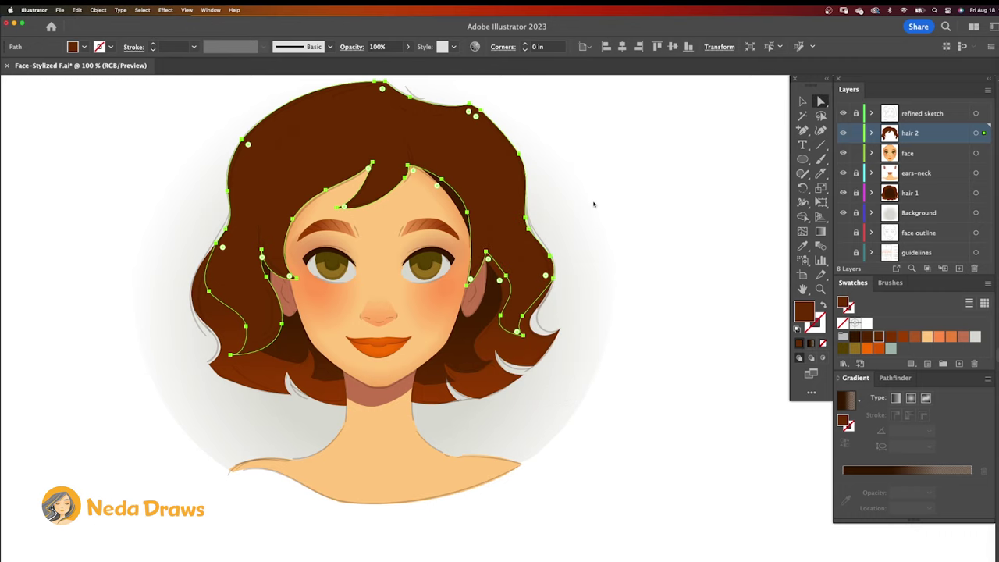
left_click(904, 336)
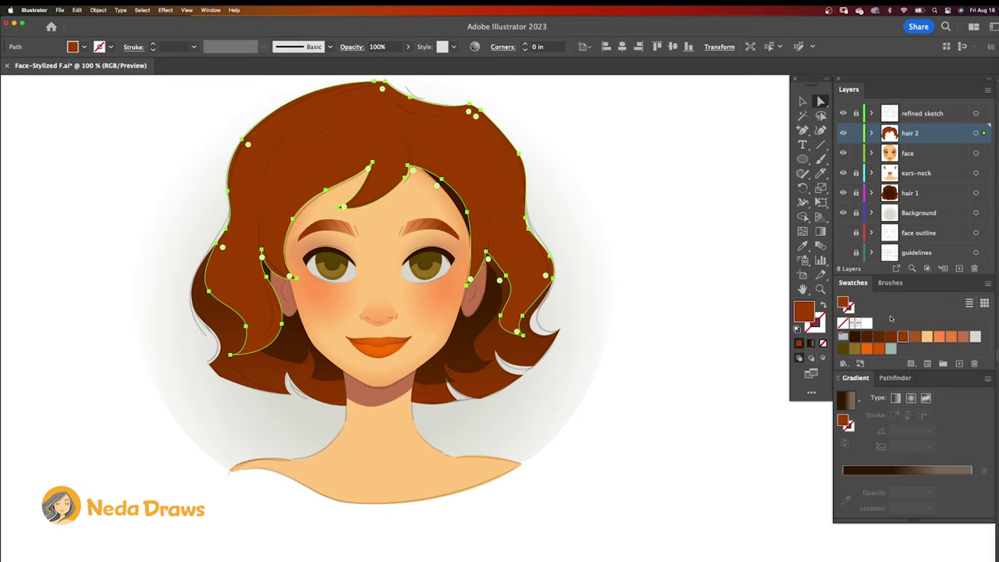
Step: Cut the reddish copy with curved Knife strokes and delete the pieces above and below the band across the crown
left_click(822, 173)
mouse_move(512, 220)
left_mouse_down()
mouse_move(383, 234)
mouse_move(224, 172)
mouse_move(296, 133)
mouse_move(440, 156)
mouse_move(535, 124)
left_mouse_up()
key("super+shift+a")
left_click(820, 102)
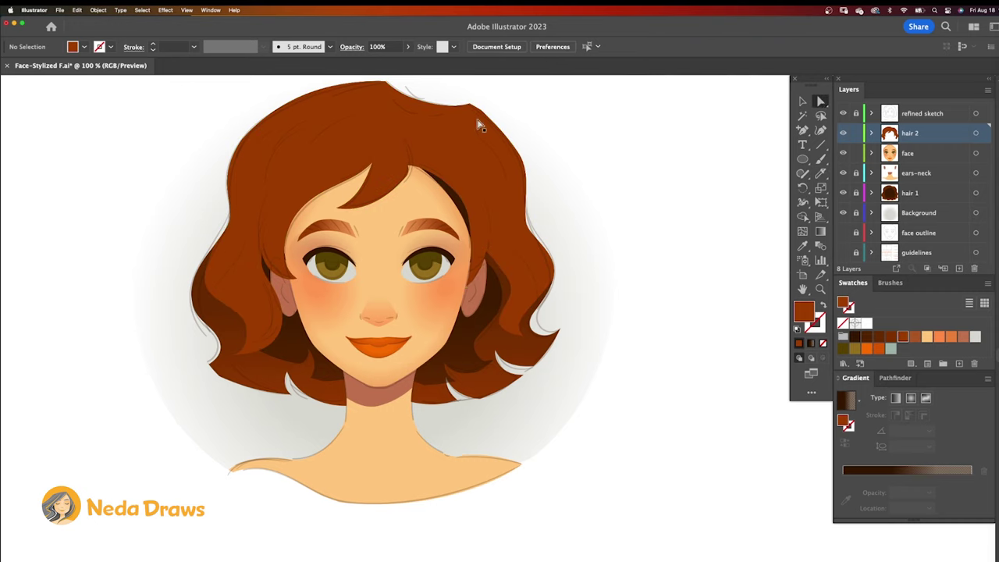
left_click(468, 119)
key("Delete")
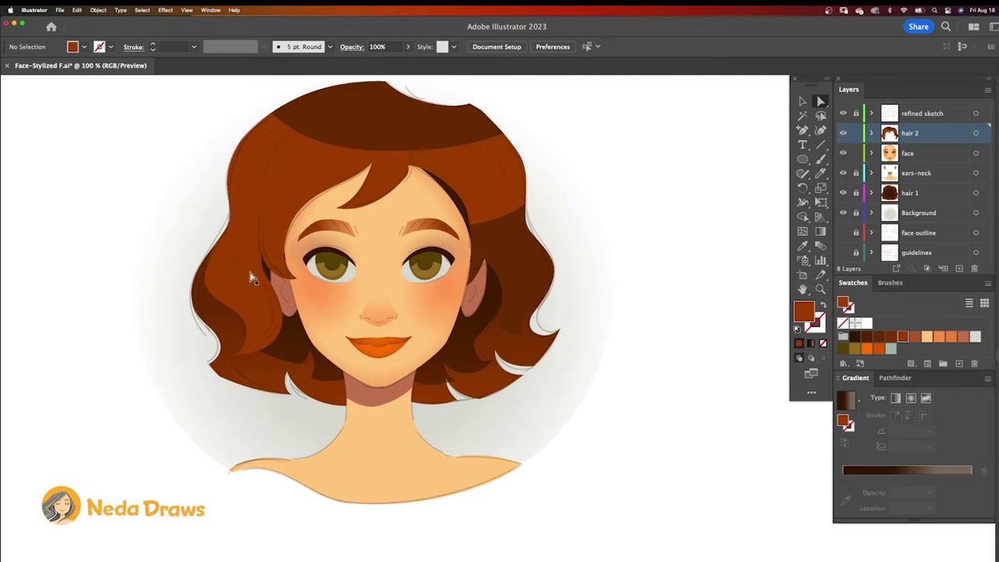
Step: Cut the reddish band with tapered Knife strokes along the hair flow on both sides of the parting
left_click(484, 173)
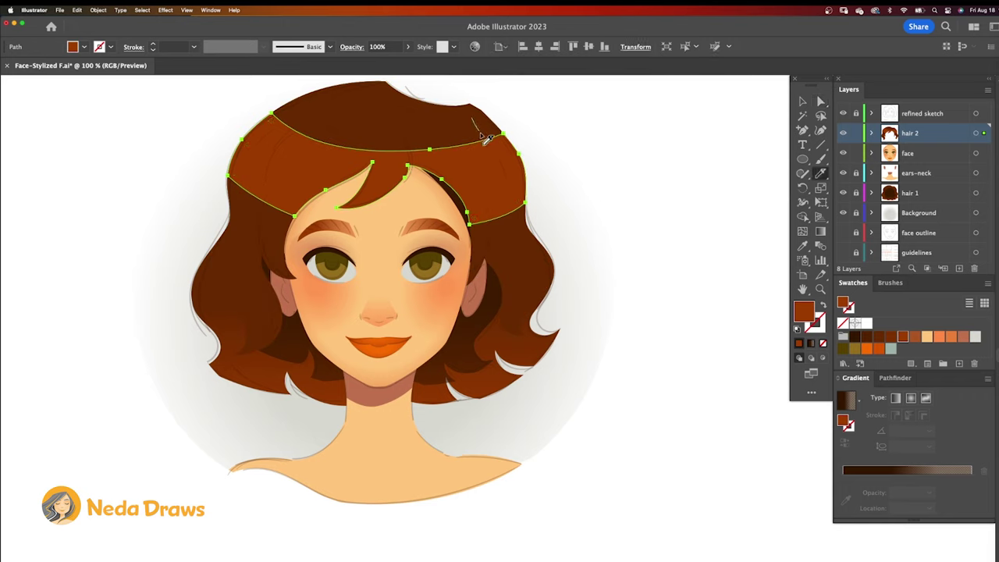
mouse_move(481, 133)
left_mouse_down()
mouse_move(512, 175)
mouse_move(519, 213)
left_mouse_up()
mouse_move(495, 226)
left_mouse_down()
mouse_move(482, 194)
mouse_move(491, 235)
left_mouse_up()
mouse_move(456, 137)
left_mouse_down()
mouse_move(487, 176)
mouse_move(475, 147)
mouse_move(433, 164)
mouse_move(451, 189)
left_mouse_up()
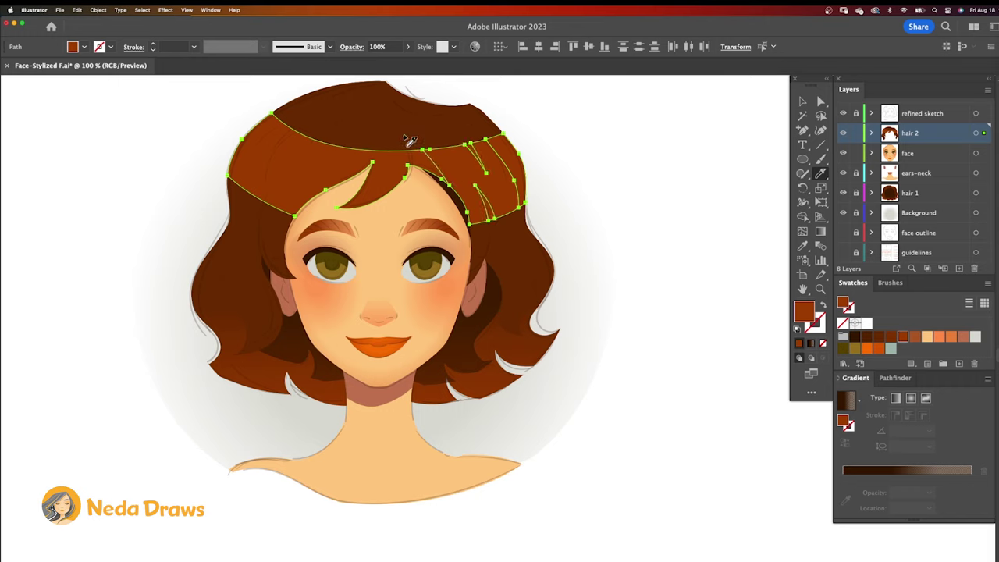
left_click_drag(378, 202, 378, 202)
mouse_move(321, 127)
left_mouse_down()
mouse_move(294, 155)
mouse_move(306, 123)
left_mouse_up()
mouse_move(296, 123)
left_mouse_down()
mouse_move(268, 163)
mouse_move(262, 206)
mouse_move(271, 131)
mouse_move(253, 159)
mouse_move(292, 115)
left_mouse_up()
Step: Delete the cut pieces near the upper-left edge of the band, leaving separate highlight strands beside the bangs
left_click(721, 156, "super")
key("a")
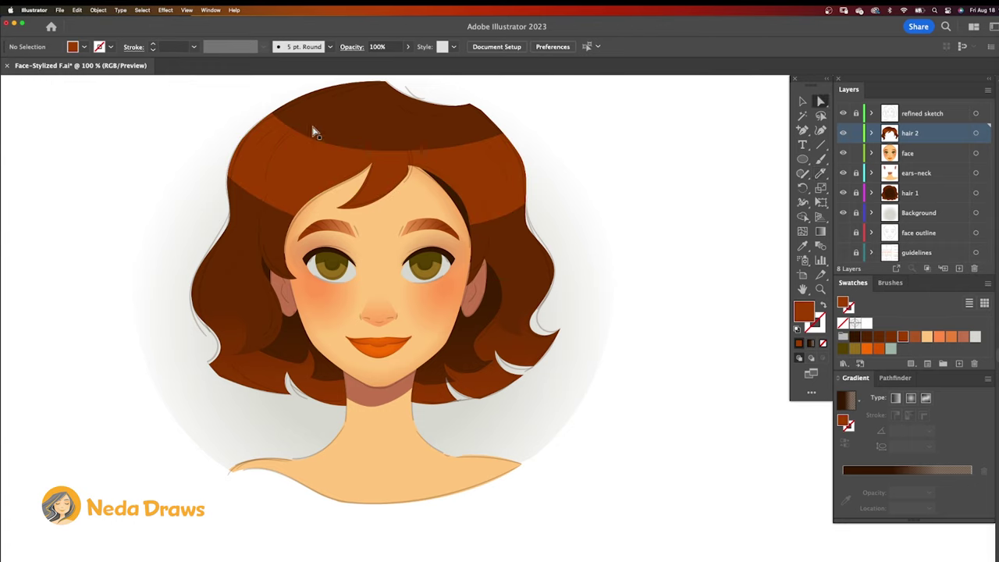
left_click(253, 139)
key("Delete")
left_click(295, 141)
key("Delete")
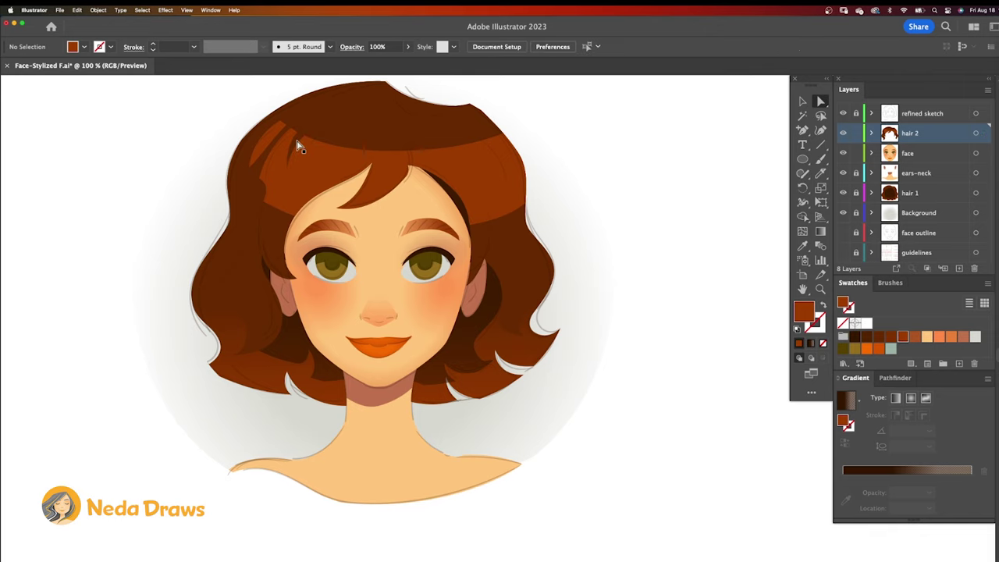
Step: Delete the cut wedges and edge pieces from the band to the right of the parting, leaving pointed highlight strands
left_click(473, 155)
key("Delete")
left_click(512, 159)
key("Delete")
left_click(492, 212)
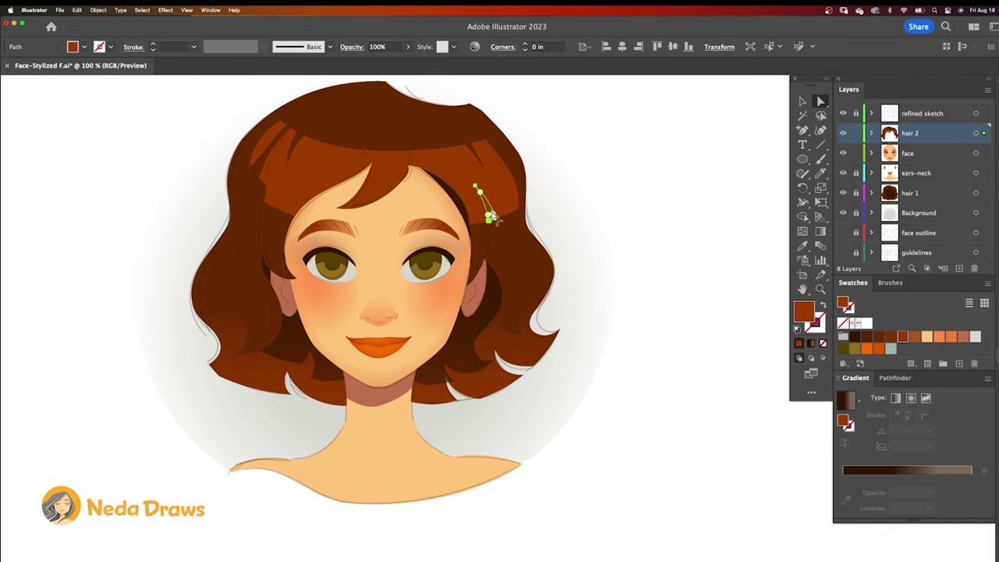
key("Delete")
left_click_drag(498, 186, 502, 184)
left_click(425, 162)
key("Delete")
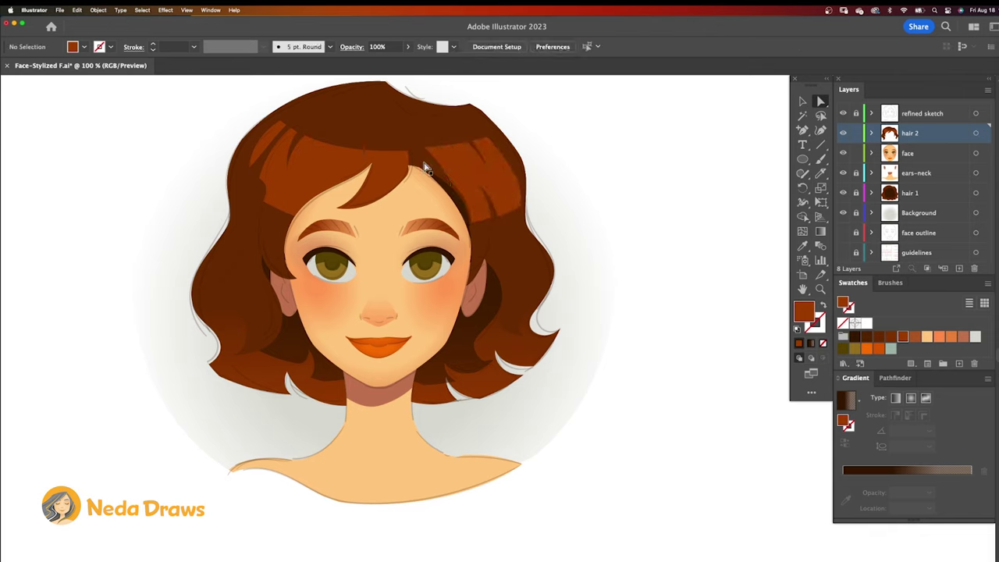
Step: Adjust the highlights' anchor points and curves, extending the strand beside the right temple and the bangs highlight downward
left_click_drag(423, 148, 420, 148)
left_click_drag(496, 215, 508, 218)
left_click_drag(521, 206, 476, 252)
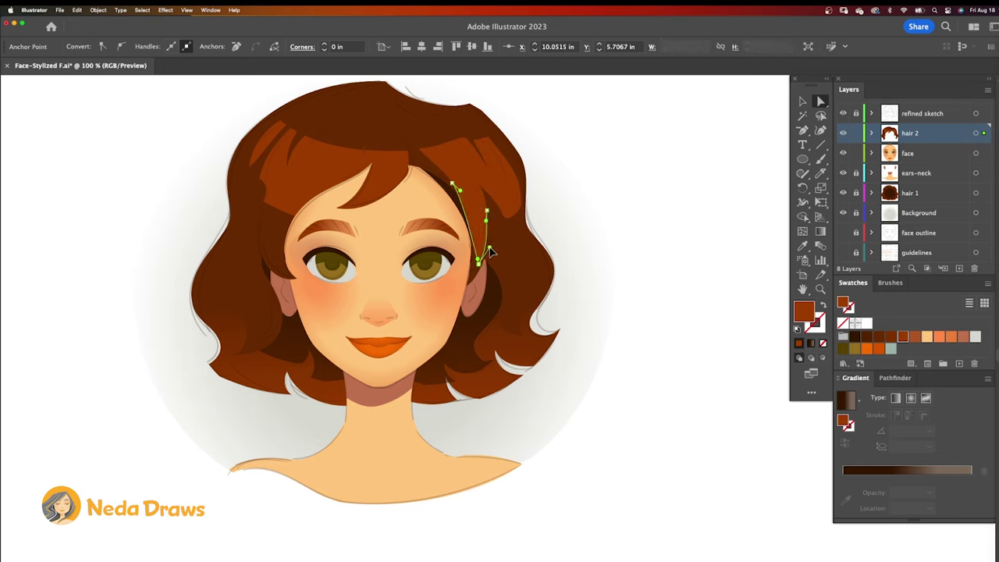
left_click(401, 141)
left_click_drag(402, 139, 403, 139)
left_click(283, 171)
left_click(267, 142)
left_click_drag(294, 217, 266, 222)
left_click(265, 202)
left_click_drag(284, 234, 284, 239)
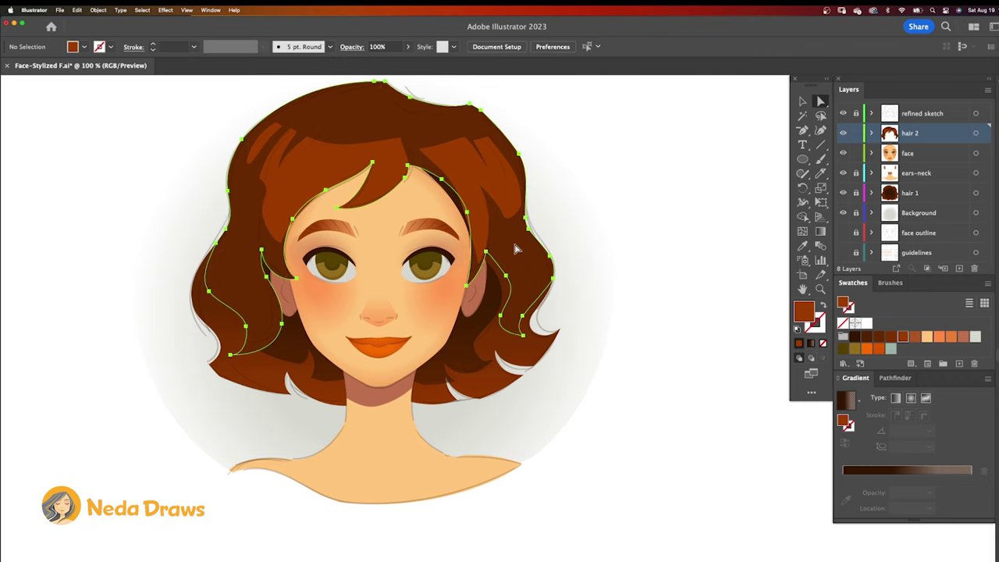
Step: Paste another copy of the front hair in front and fill it with the reddish-brown swatch
right_click(497, 196)
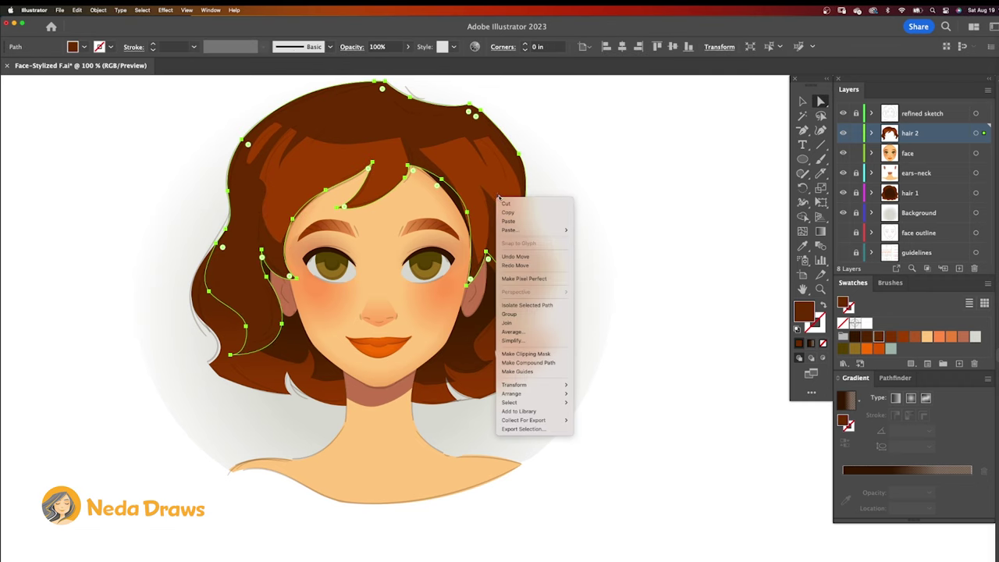
left_click(520, 213)
right_click(501, 221)
mouse_move(521, 252)
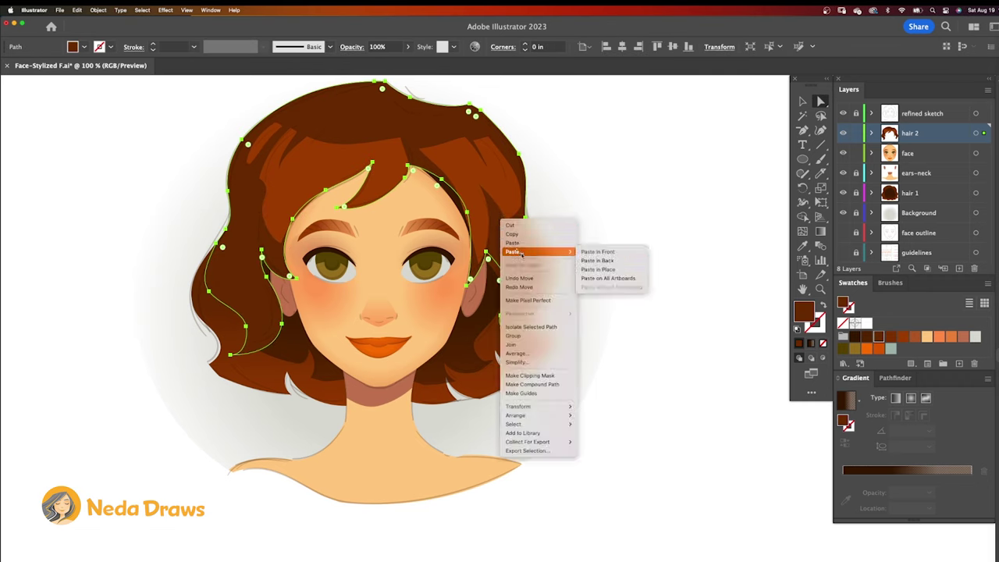
left_click(592, 254)
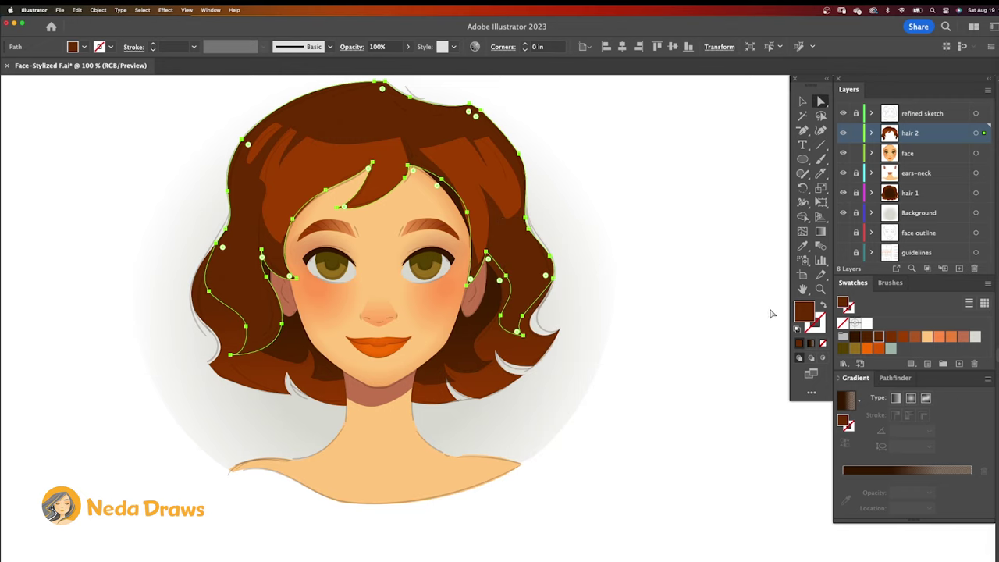
left_click(903, 338)
Step: Cut the new reddish copy with curved Knife strokes across both side strands at ear level
left_click(821, 176)
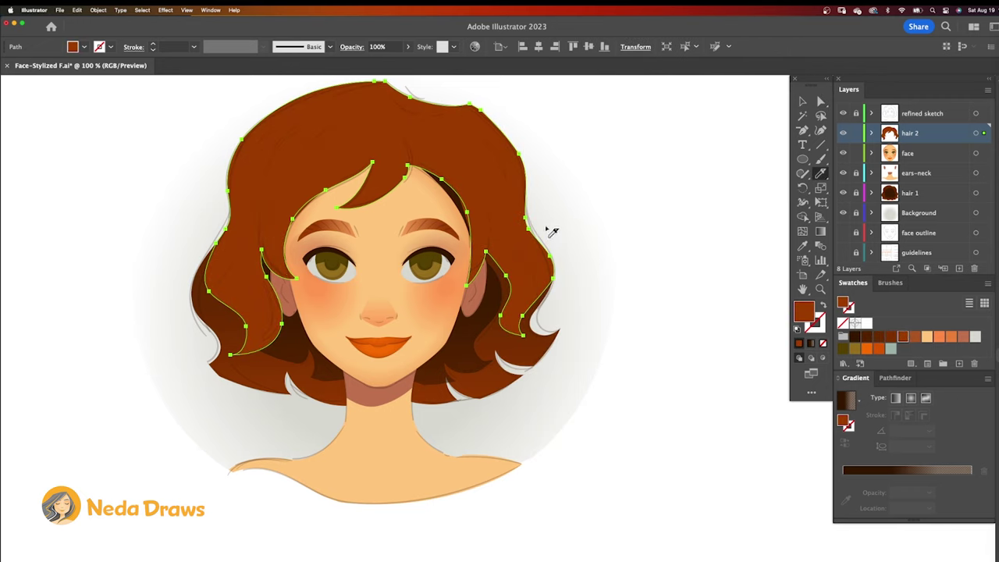
left_click_drag(514, 262, 489, 268)
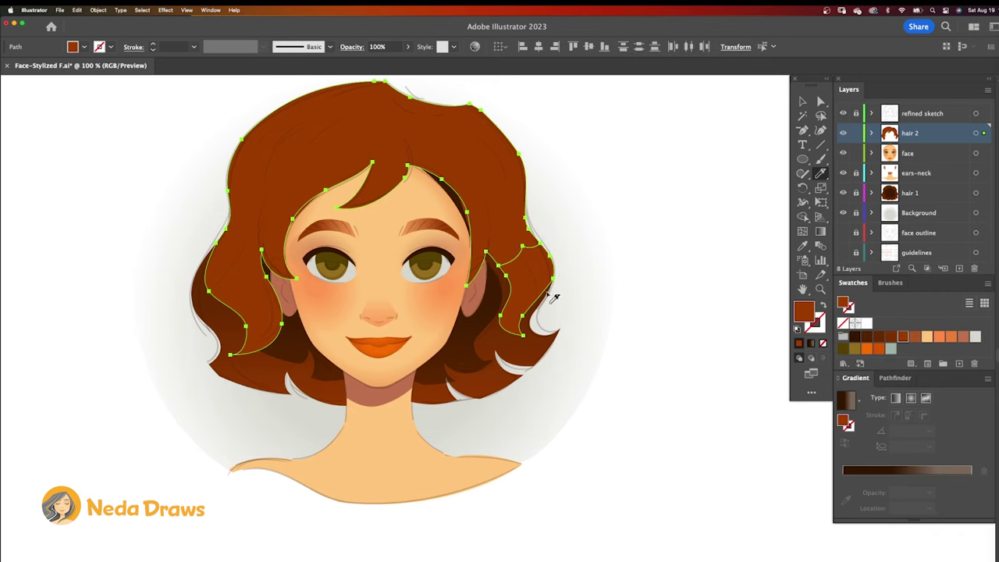
left_click_drag(550, 294, 499, 303)
mouse_move(218, 237)
left_mouse_down()
mouse_move(248, 272)
mouse_move(267, 270)
mouse_move(211, 270)
mouse_move(220, 289)
mouse_move(246, 307)
mouse_move(286, 306)
left_mouse_up()
Step: Delete the lower cut pieces of both side strands, leaving a highlight across each side wave
key("super+shift+a")
left_click(820, 102)
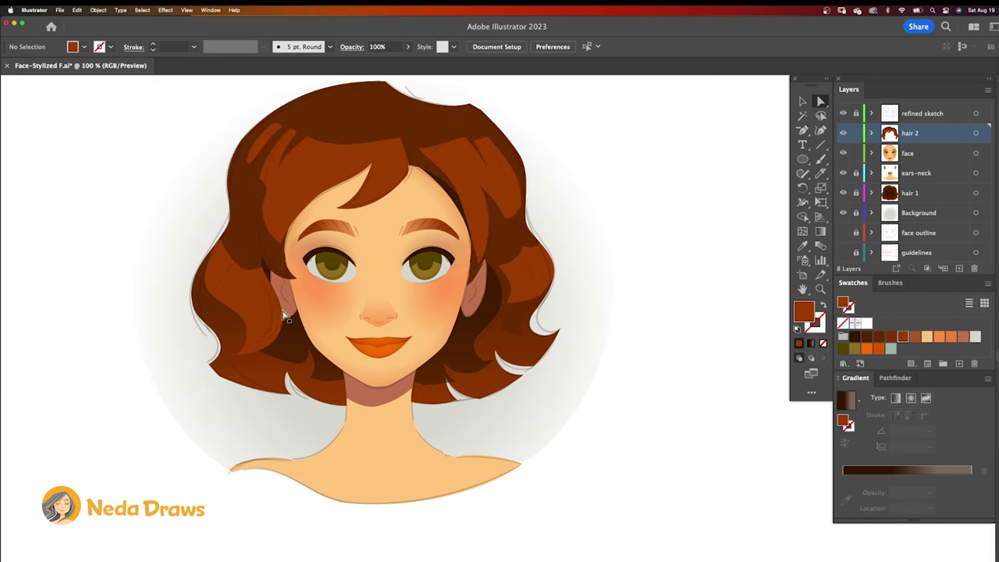
left_click(261, 336)
key("Delete")
left_click(509, 308)
key("Delete")
Step: Fill the base front hair shape with a linear gradient, remove the two near-black stops, and move the brown stop to about 71%
left_click(508, 250)
left_click(511, 247)
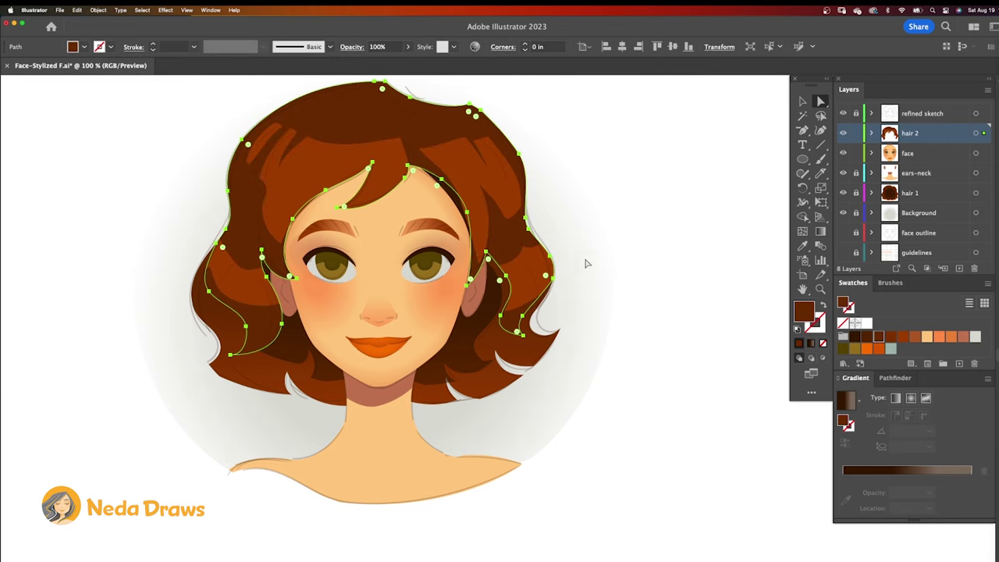
left_click(883, 469)
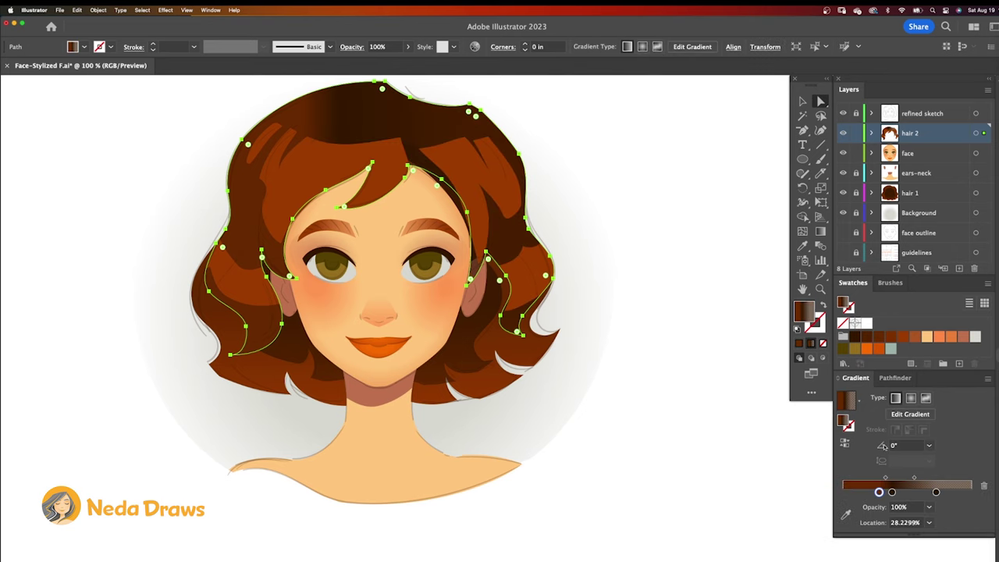
left_click_drag(892, 339, 894, 525)
left_click_drag(936, 492, 936, 525)
left_click_drag(879, 493, 934, 493)
Step: Run the front hair's gradient vertically at about -89.2° from dark brown to lighter brown, with the lighter stop at about 53%
left_click(821, 232)
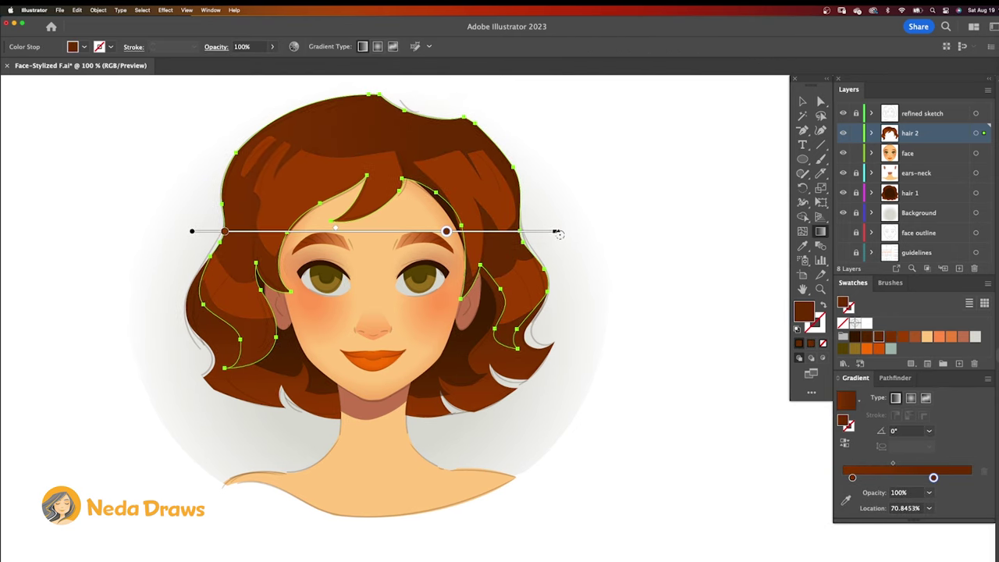
left_click_drag(559, 232, 195, 419)
left_click_drag(376, 385, 375, 238)
left_click_drag(375, 328, 372, 191)
left_click_drag(371, 108, 374, 265)
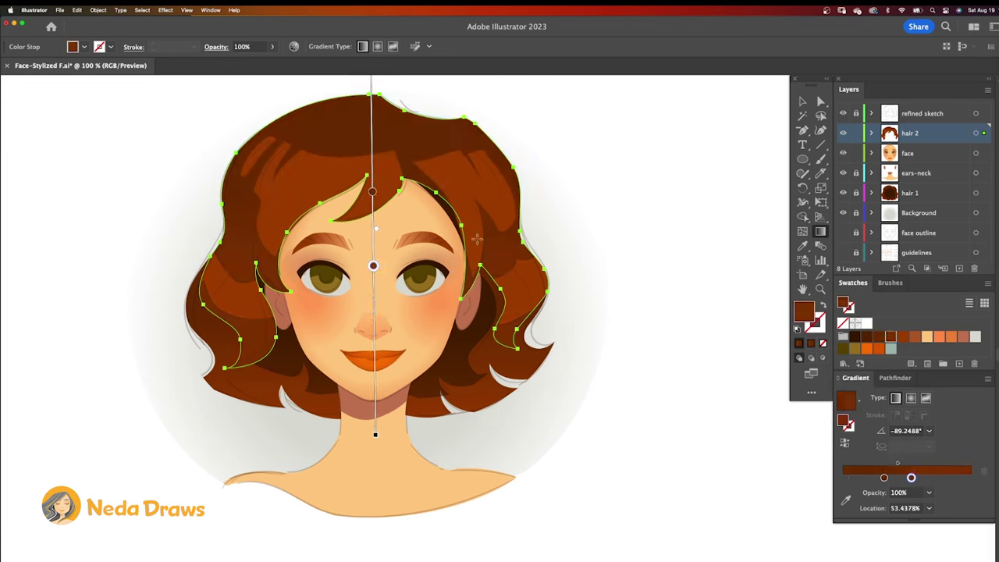
Step: Select all the crown and side-wave highlights together and give them a radial gradient of reddish brown and darker brown
left_click(820, 100)
left_click(374, 173)
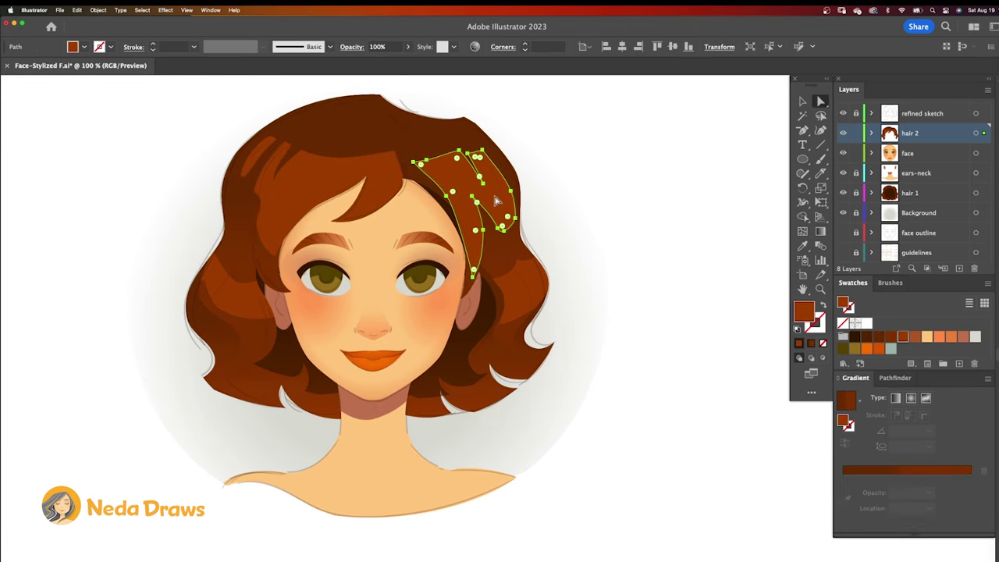
left_click(256, 160, "shift")
left_click(234, 296, "shift")
left_click(517, 299, "shift")
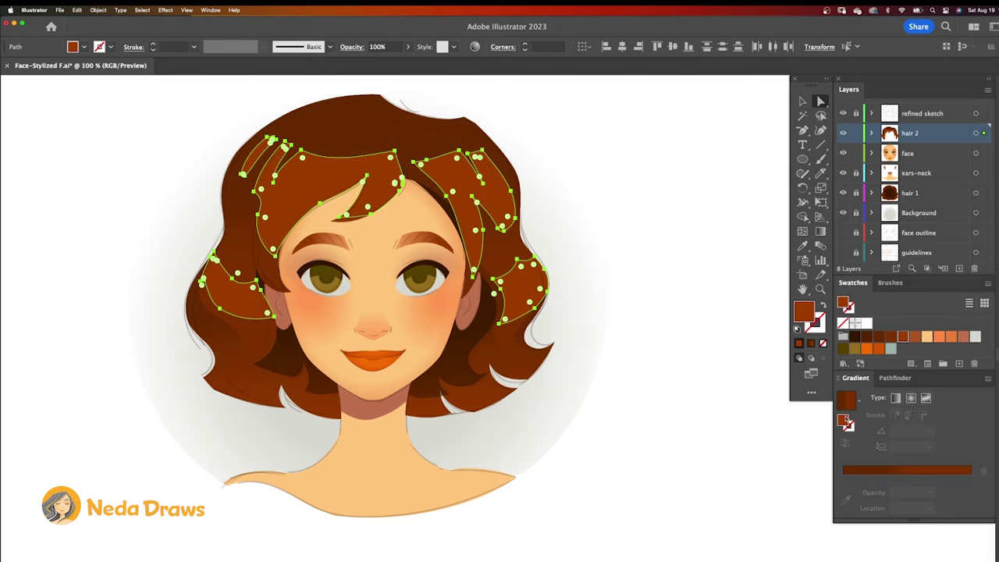
left_click(861, 472)
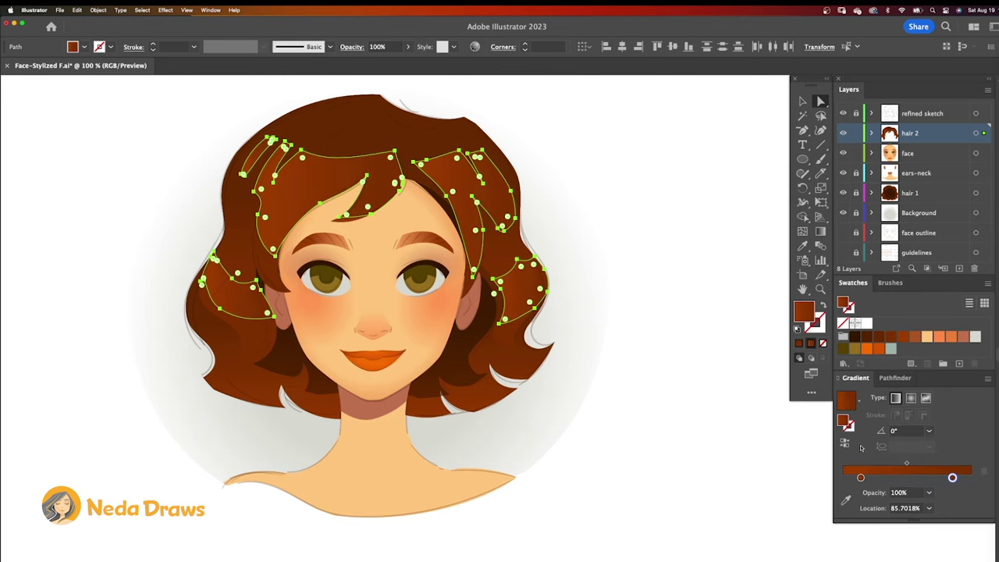
left_click(911, 398)
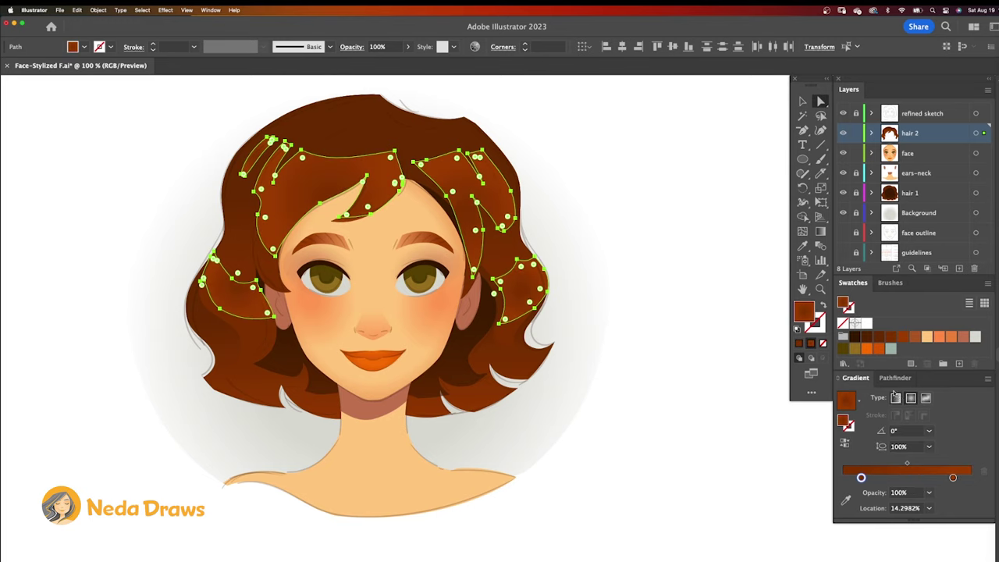
Step: Redirect and resize the gradients of the fringe, crown and side-wave hair highlights individually, using a linear gradient for the small crown streak
left_click(821, 232)
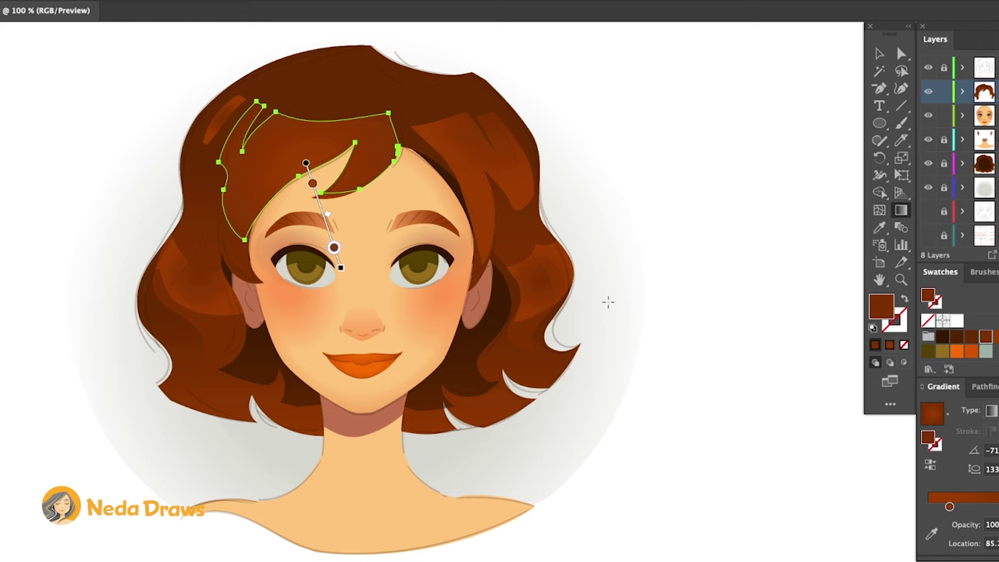
mouse_move(321, 207)
left_mouse_down()
mouse_move(343, 197)
mouse_move(332, 175)
left_mouse_up()
left_click_drag(352, 236, 358, 256)
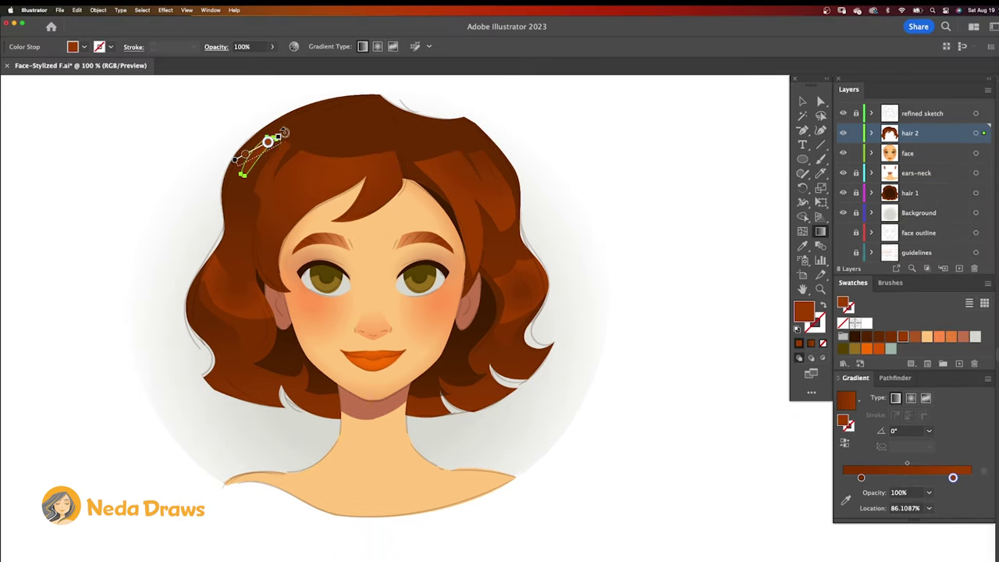
left_click_drag(291, 132, 308, 130)
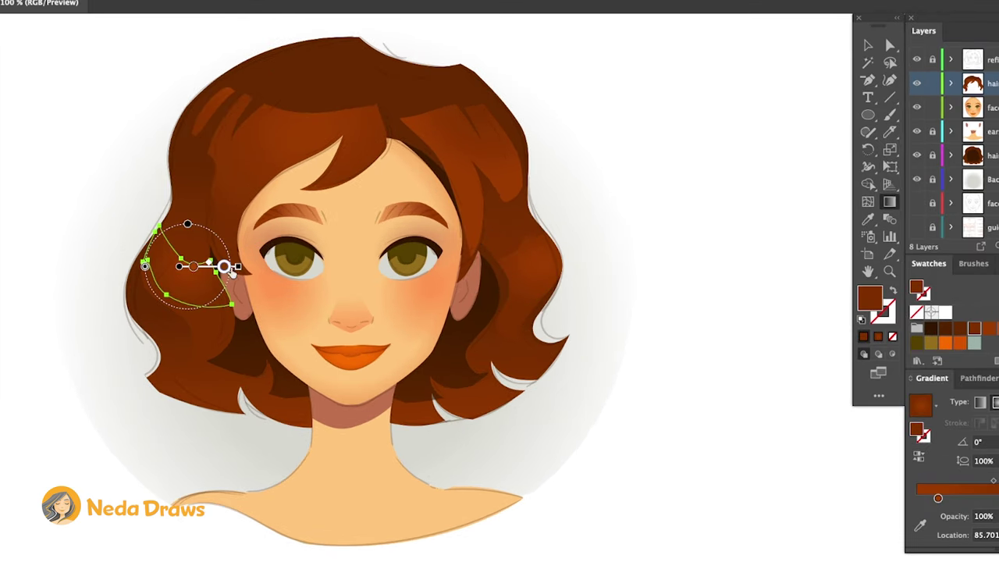
left_click_drag(234, 268, 218, 269)
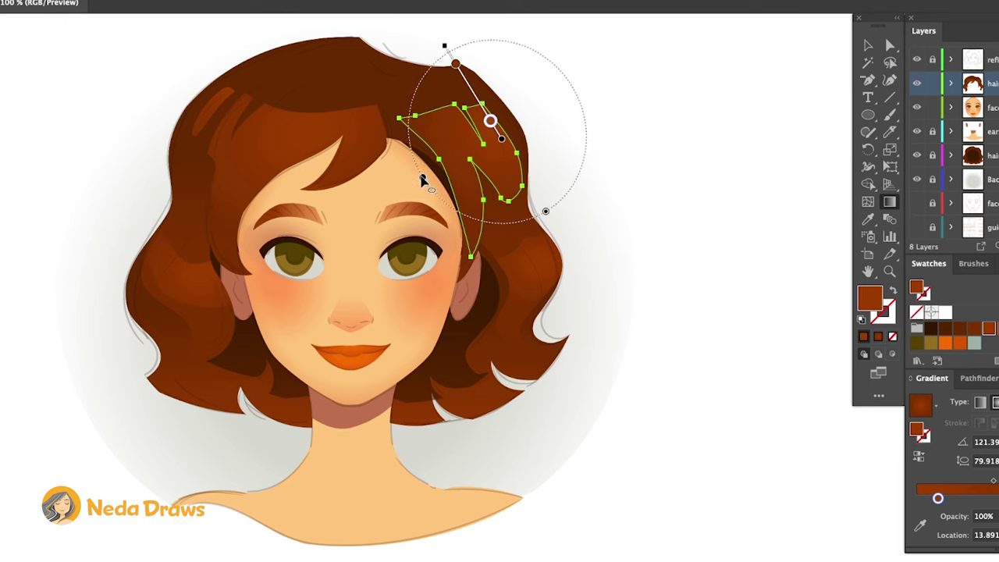
left_click_drag(419, 179, 408, 190)
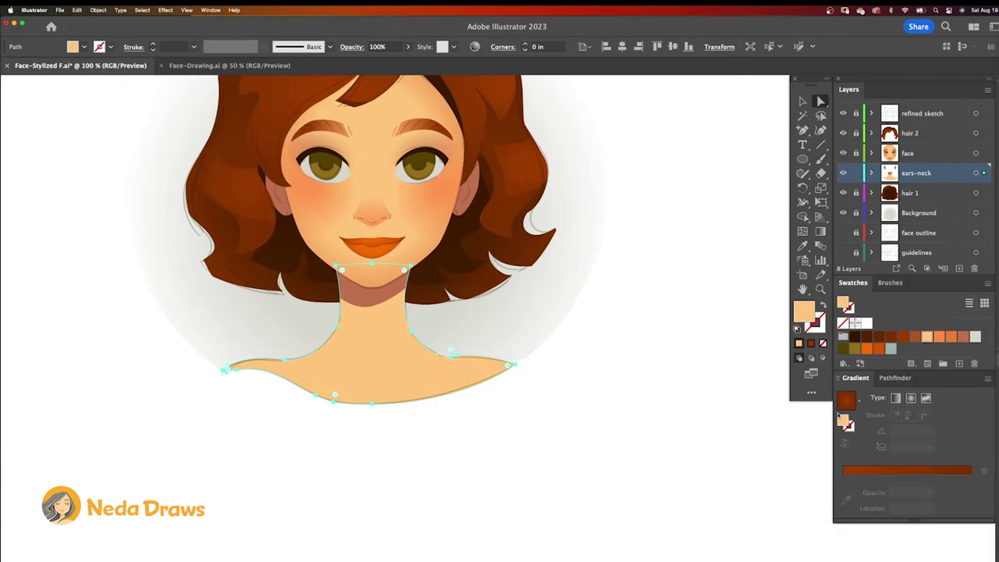
Step: Fill the neck and shoulders with a linear gradient from orange to skin tone, removing the brown stops and placing the skin stop at about 75.6%
left_click_drag(878, 463, 885, 472)
left_click(896, 398)
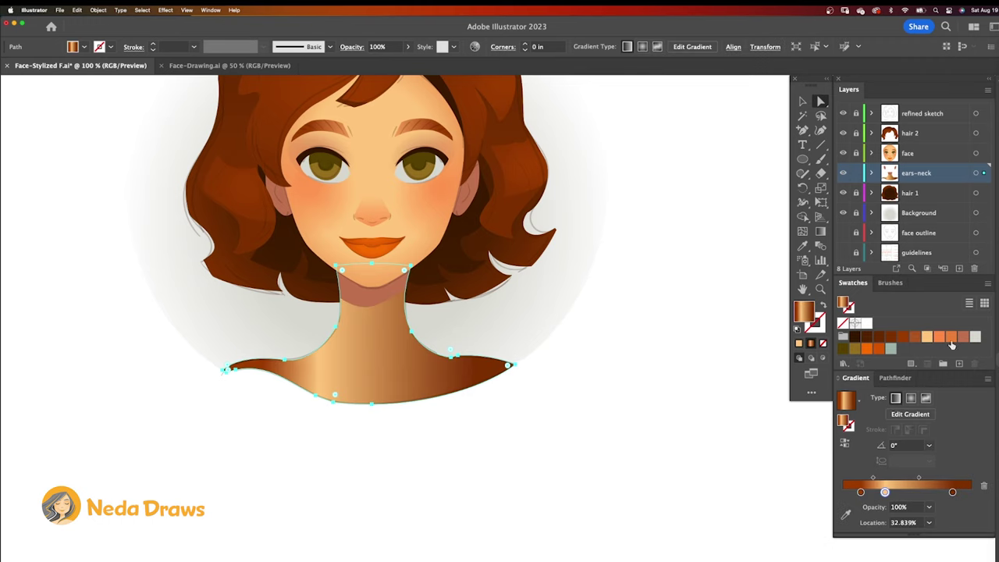
left_click_drag(951, 338, 860, 493)
left_click_drag(952, 493, 948, 524)
left_click_drag(885, 492, 940, 492)
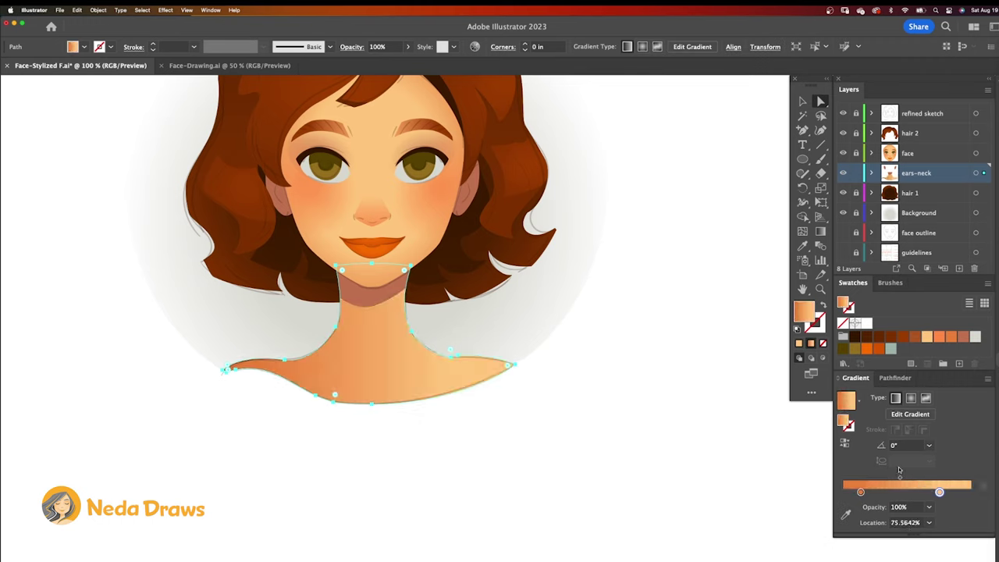
Step: Run the neck gradient nearly vertically, from orange under the chin to the lighter skin tone at the shoulders
left_click(821, 231)
mouse_move(527, 333)
left_mouse_down()
mouse_move(281, 558)
mouse_move(230, 560)
left_mouse_up()
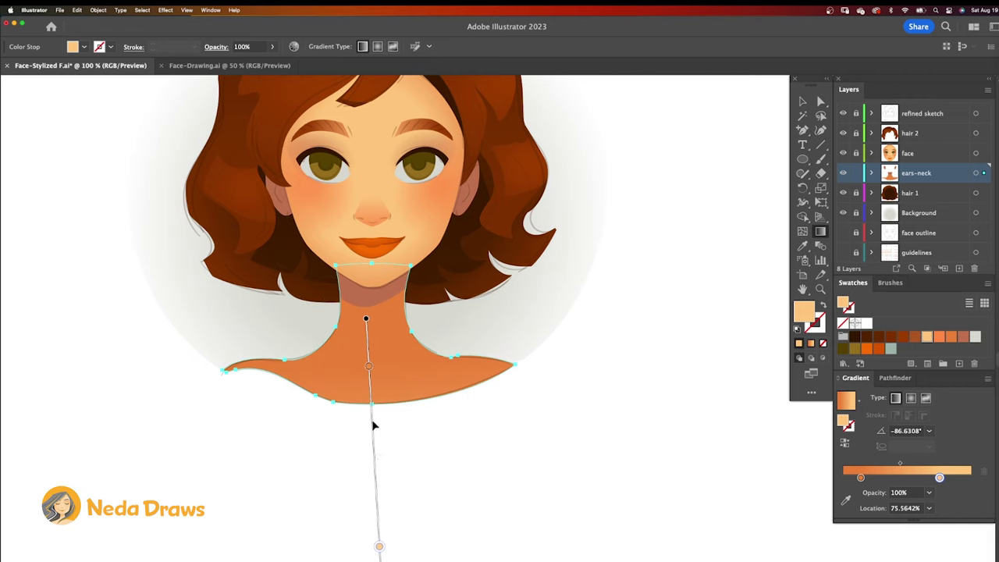
left_click_drag(372, 426, 365, 288)
left_click_drag(370, 406, 370, 392)
key("super+shift+a")
key("a")
Step: Fill the neck shadow with a linear reddish-brown gradient, moving the second stop to about 63.5% and making it transparent
left_click(398, 289)
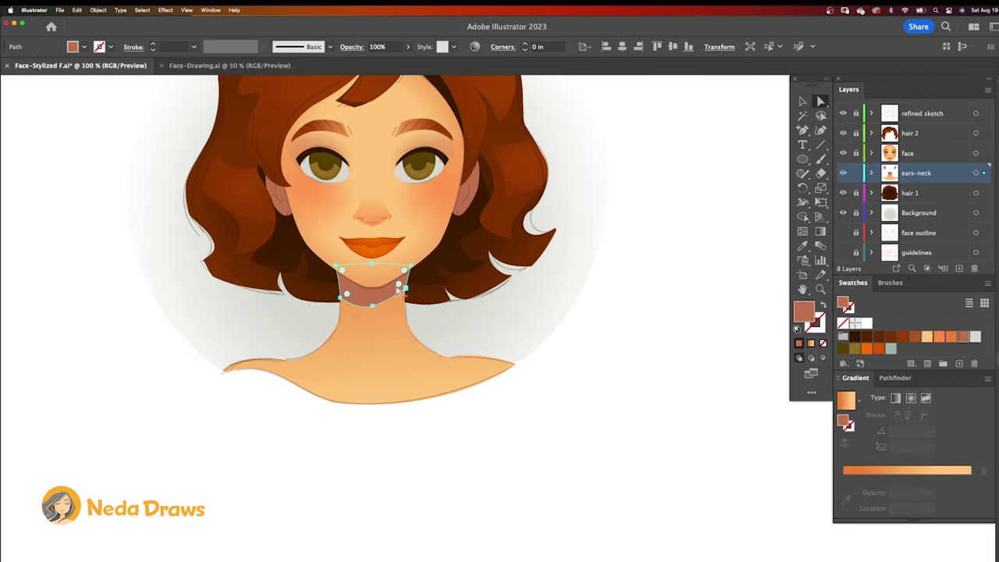
left_click_drag(844, 423, 850, 492)
left_click_drag(933, 492, 933, 528)
left_click_drag(877, 492, 926, 493)
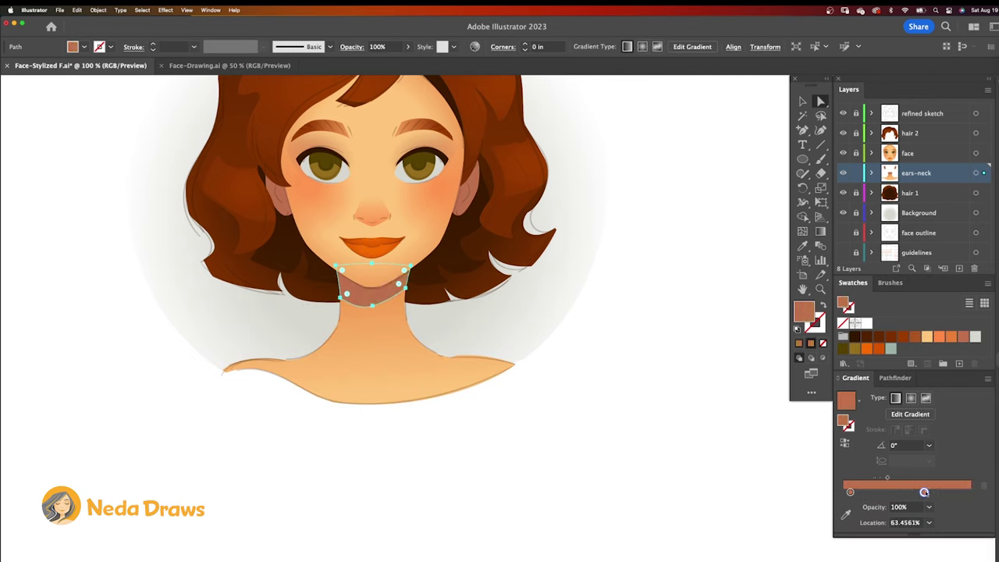
double_click(925, 493)
left_click(892, 344)
left_click(907, 383)
Step: Direct the neck shadow's gradient downward so it fades out from the chin towards the neck
left_click(821, 232)
left_click_drag(424, 287, 361, 370)
left_click_drag(347, 349, 385, 331)
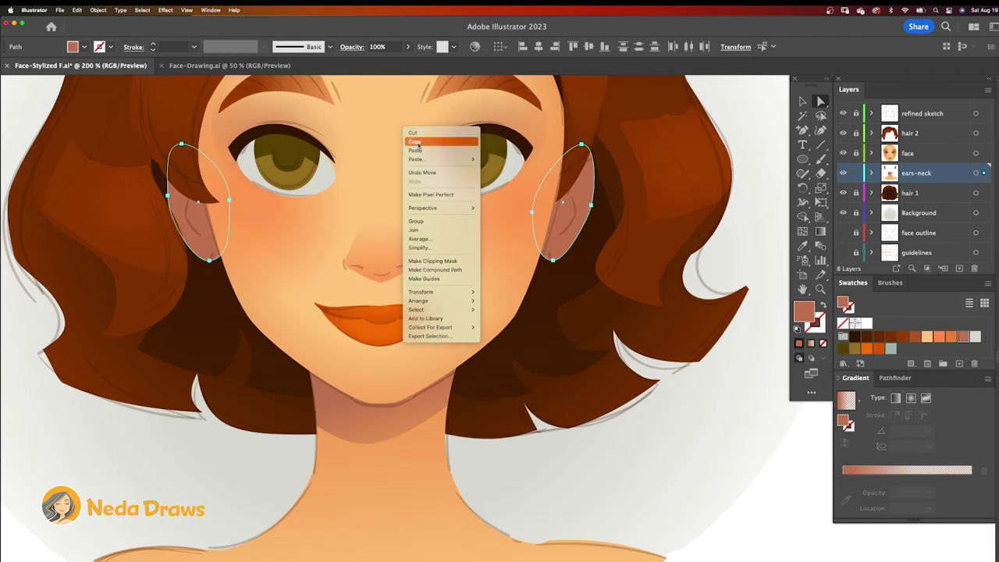
Step: Paste copies of both ear shapes over the originals and fill the copies with medium brown
left_click(418, 143)
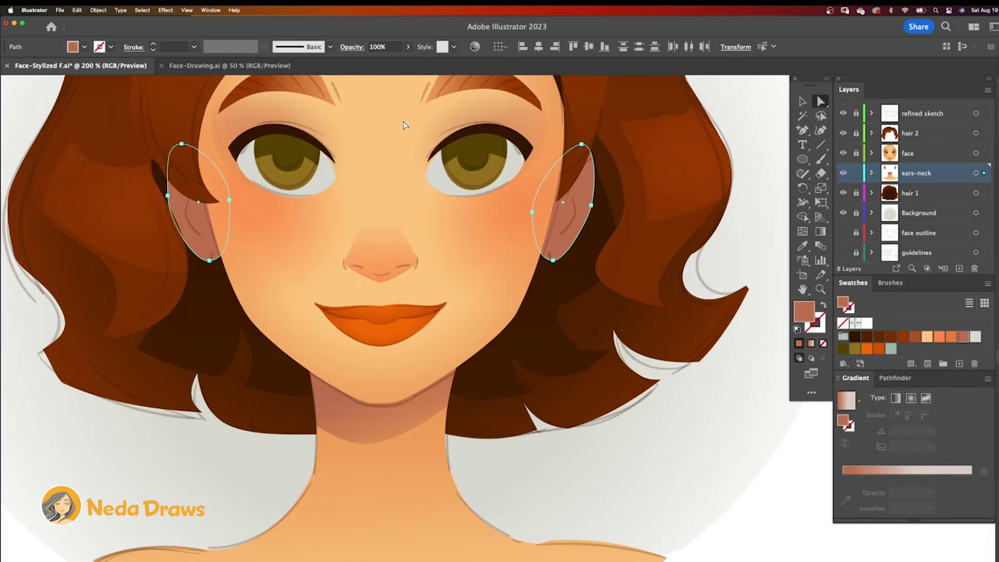
right_click(404, 123)
mouse_move(437, 154)
left_click(511, 155)
left_click(914, 338)
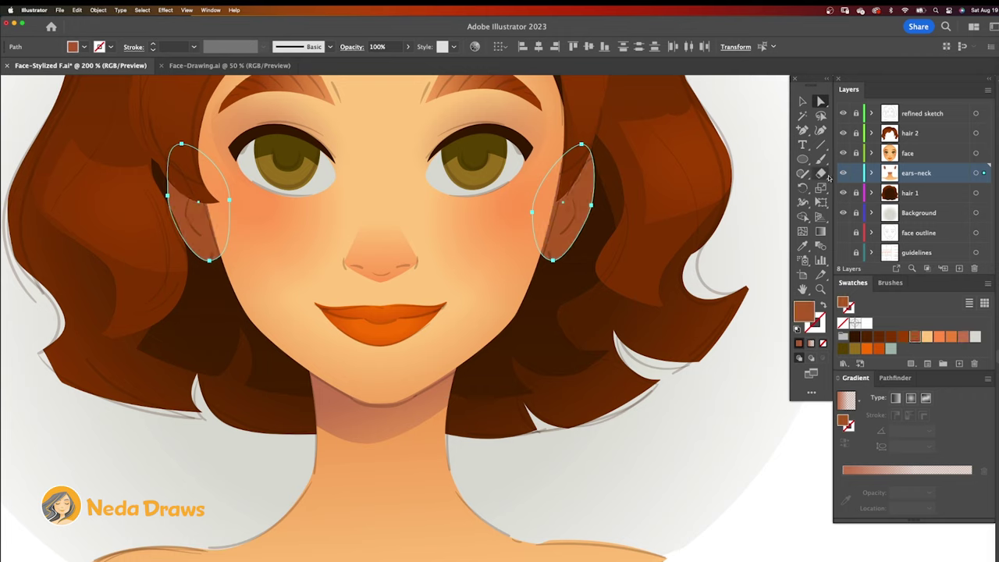
Step: Cut both brown ear copies with the Knife along the inner-ear shading line
left_click_drag(821, 174, 858, 206)
mouse_move(594, 190)
left_mouse_down()
mouse_move(561, 188)
mouse_move(567, 232)
mouse_move(599, 186)
left_mouse_up()
mouse_move(162, 181)
left_mouse_down()
mouse_move(173, 166)
mouse_move(212, 247)
mouse_move(167, 212)
left_mouse_up()
key("a")
key("super+shift+a")
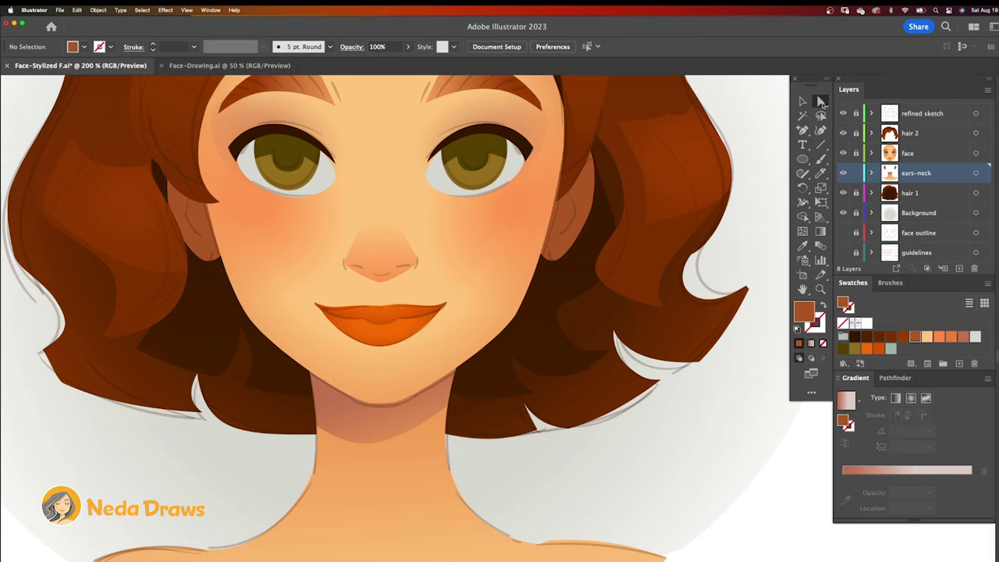
Step: Delete the unwanted cut piece of each ear copy and open the fill colour of the two remaining pieces
left_click(566, 217)
left_click(200, 223, "shift")
key("Delete")
left_click(181, 204)
left_click(584, 188, "shift")
double_click(802, 310)
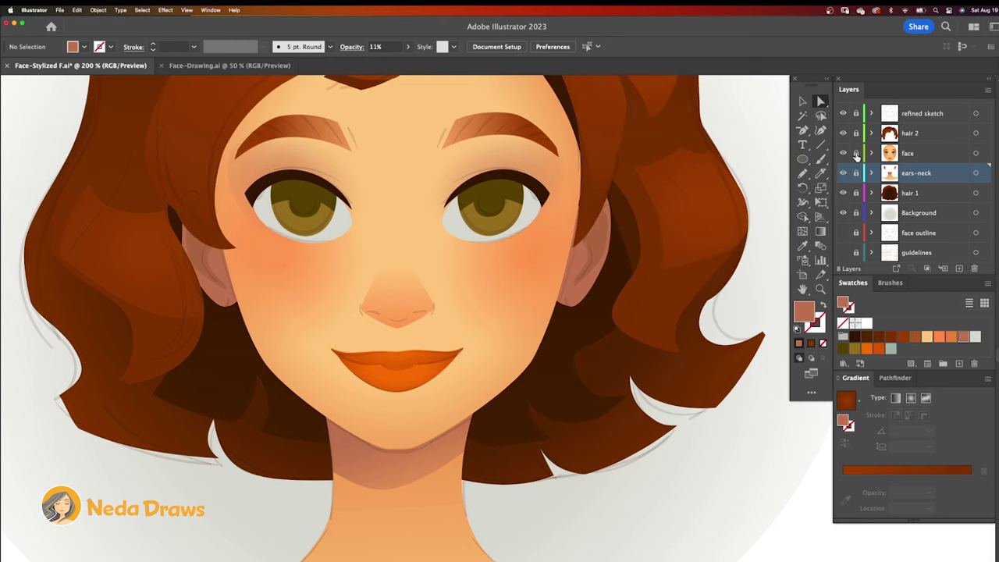
Step: On the face layer, brush orange lines under both eyes, around the nostrils and at the mouth corners
left_click(909, 155)
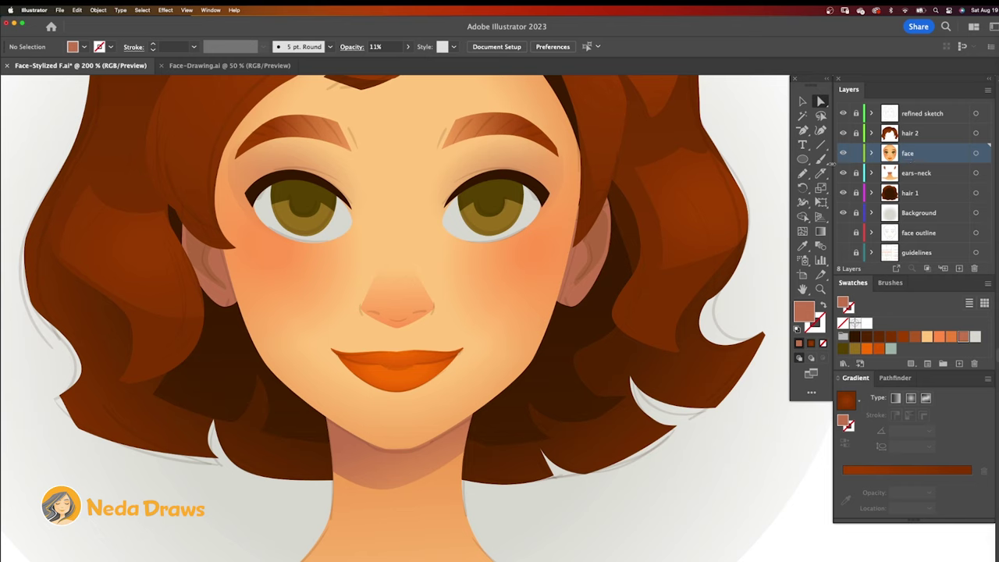
left_click(823, 160)
left_click(950, 337)
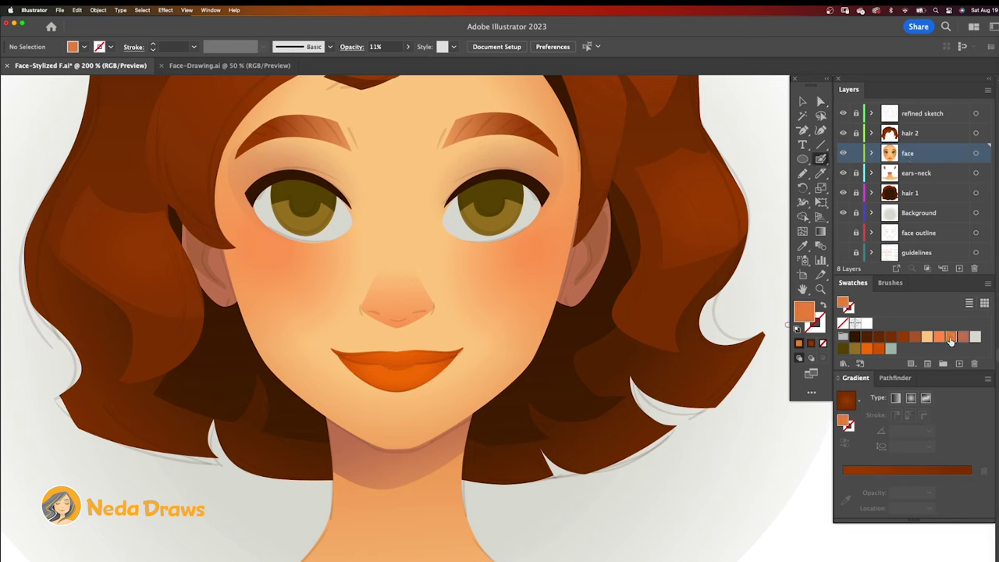
key("shift+x")
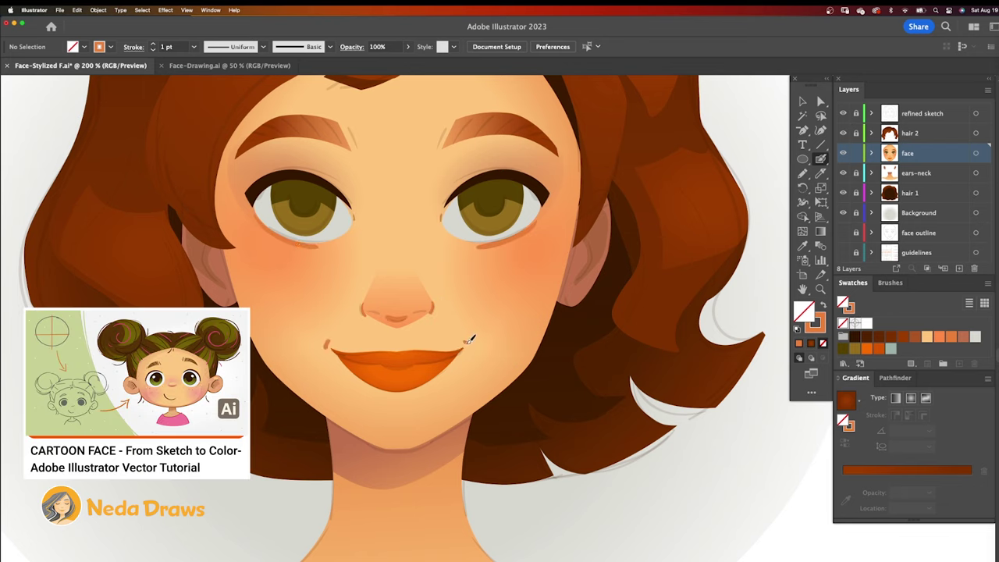
Step: Hatch the temples and cheeks at 45% brush opacity, and add dark brown hair strokes to the eyebrows at 100%
left_click(407, 47)
left_click(238, 163)
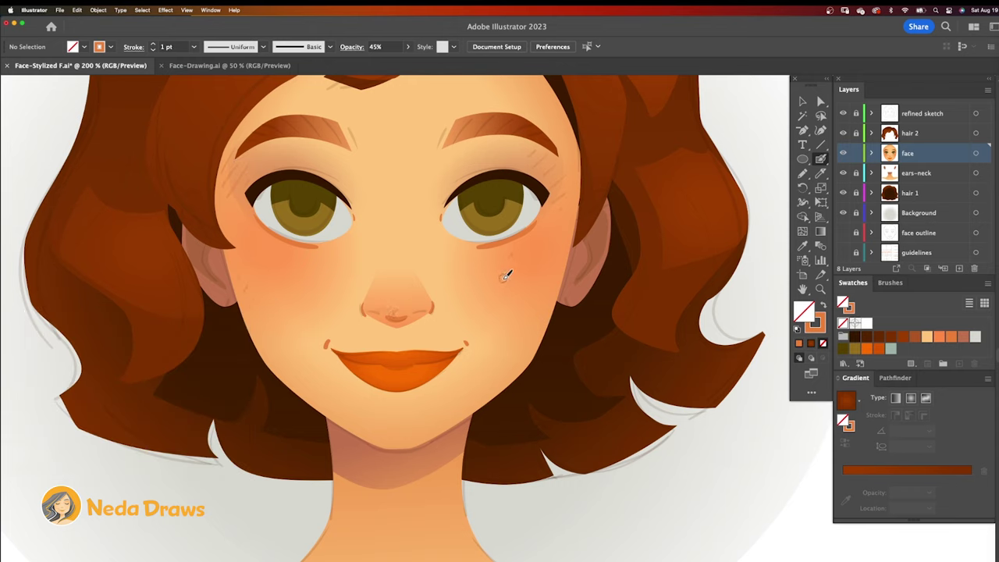
mouse_move(439, 146)
left_mouse_down()
mouse_move(445, 130)
mouse_move(467, 121)
left_mouse_up()
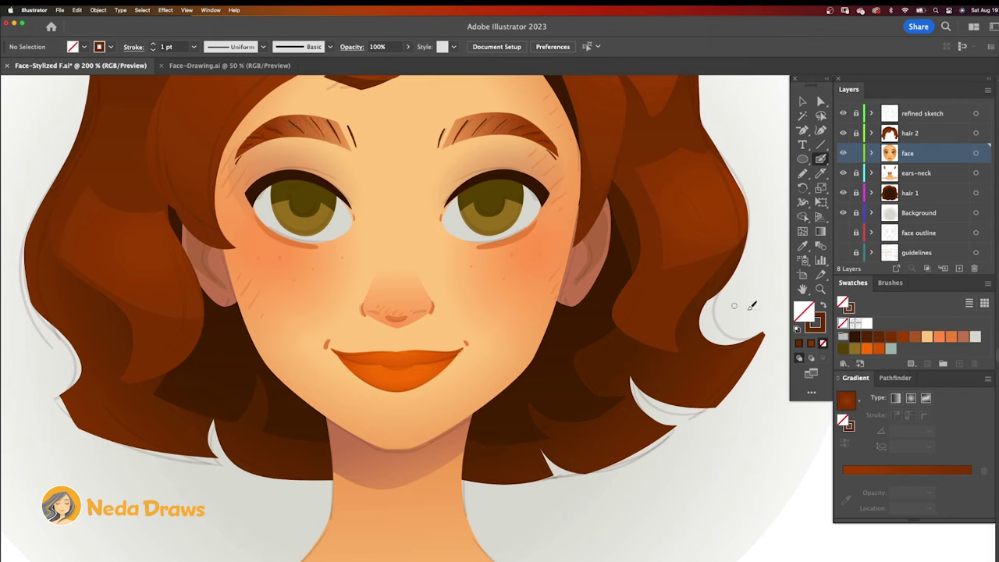
Step: Brush a near-black crease above the eye on the right, copy it over the other eye and reflect the copy vertically
left_click(820, 327)
left_click(856, 337)
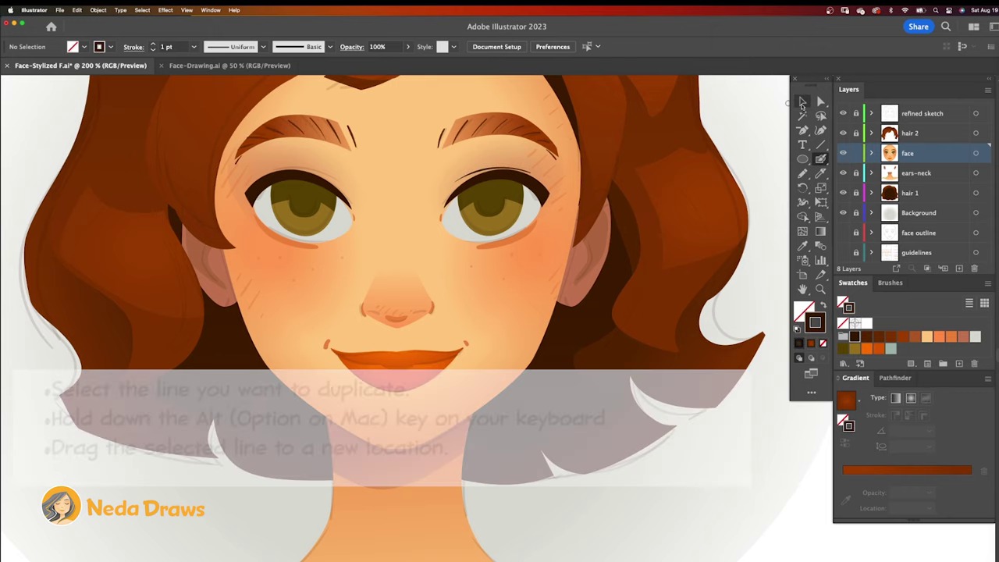
key("v")
left_click(478, 171)
left_click_drag(481, 179, 282, 179)
right_click(315, 178)
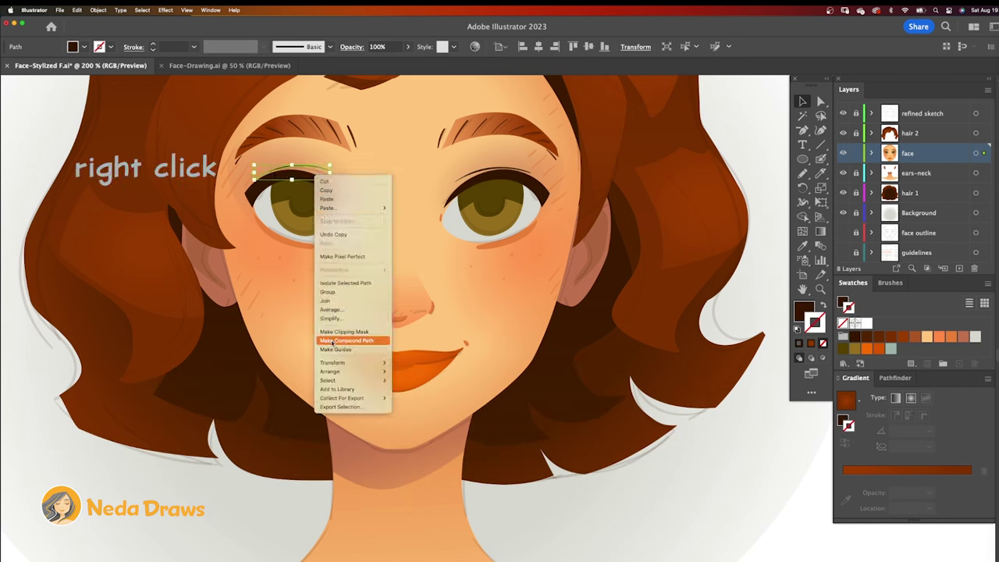
mouse_move(335, 363)
left_click(406, 391)
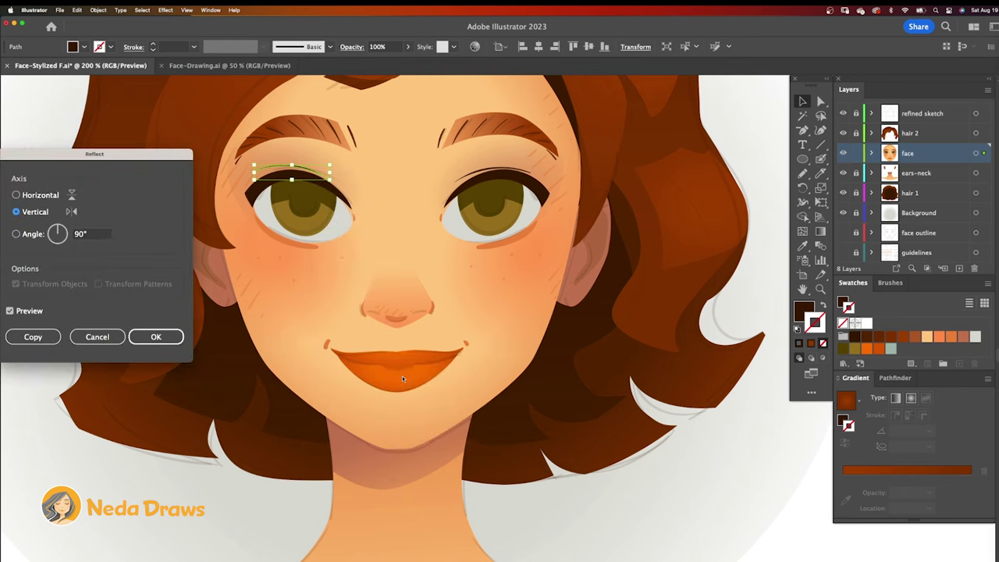
left_click(159, 336)
key("super+shift+a")
Step: Brush near-black outer lashes and diagonal iris hatching on both eyes, plus short dark brown lower lashes
key("b")
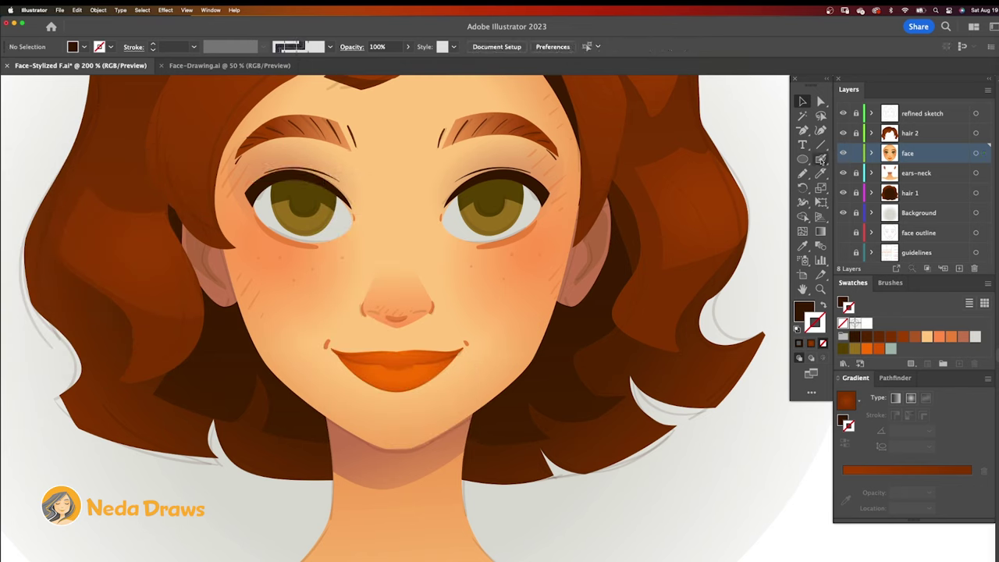
key("shift+x")
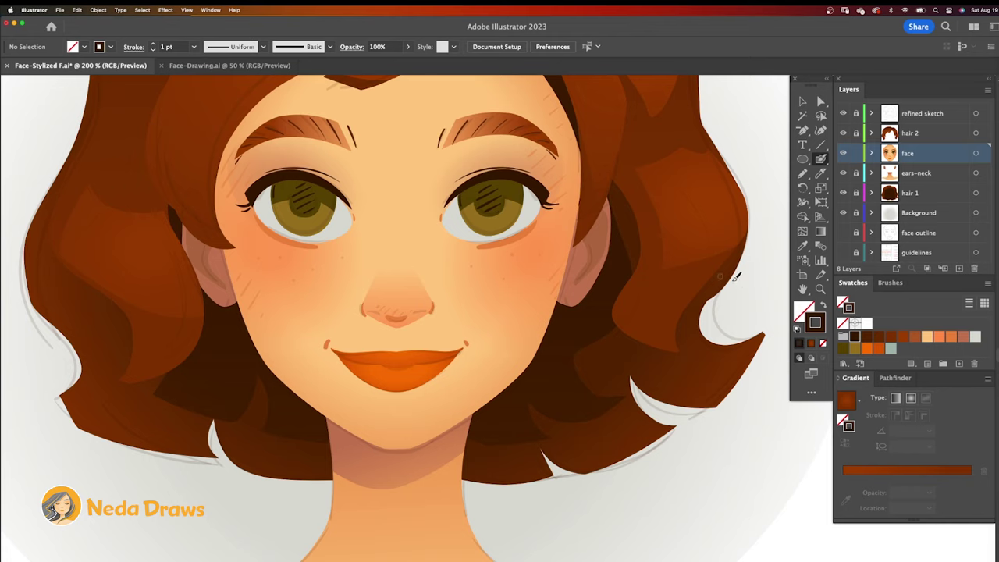
left_click(544, 212)
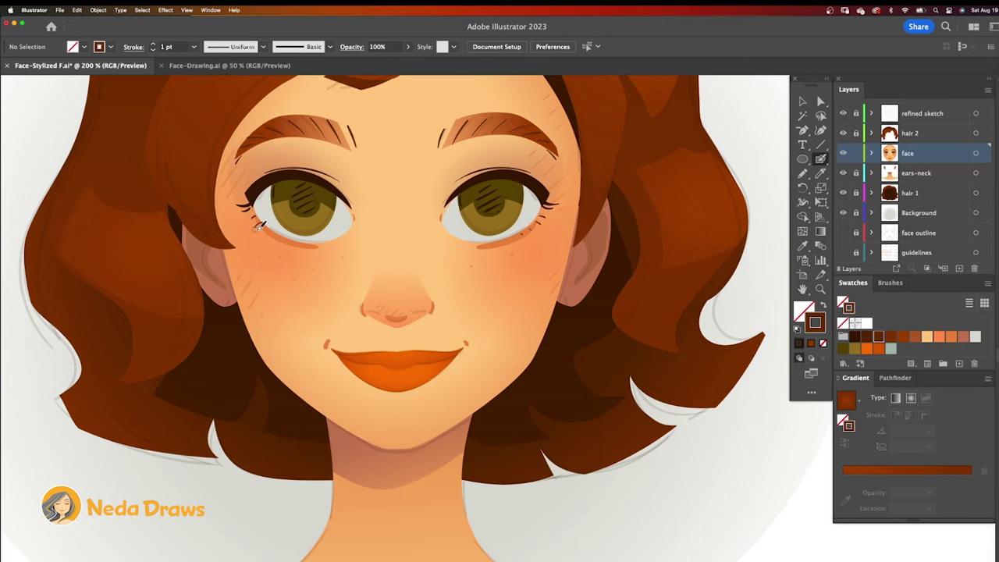
Step: Brush dark brown lines along the mouth, jaw and chin and on the irises, and edge the lower lip in reddish brown
scroll(419, 308, "down", 3)
left_click_drag(462, 246, 410, 263)
left_click_drag(322, 246, 387, 264)
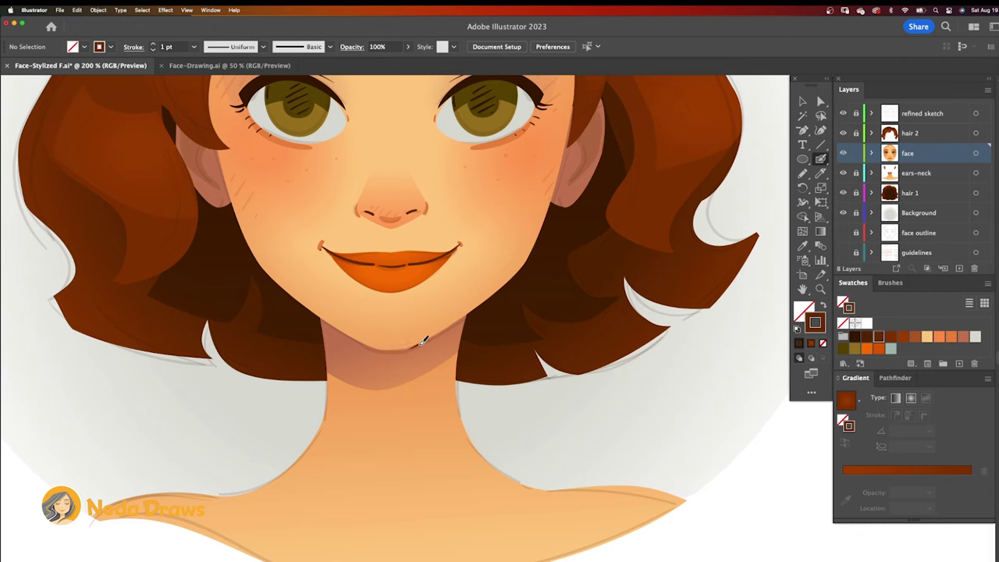
left_click_drag(265, 269, 376, 344)
scroll(407, 346, "up", 3)
left_click_drag(282, 219, 289, 235)
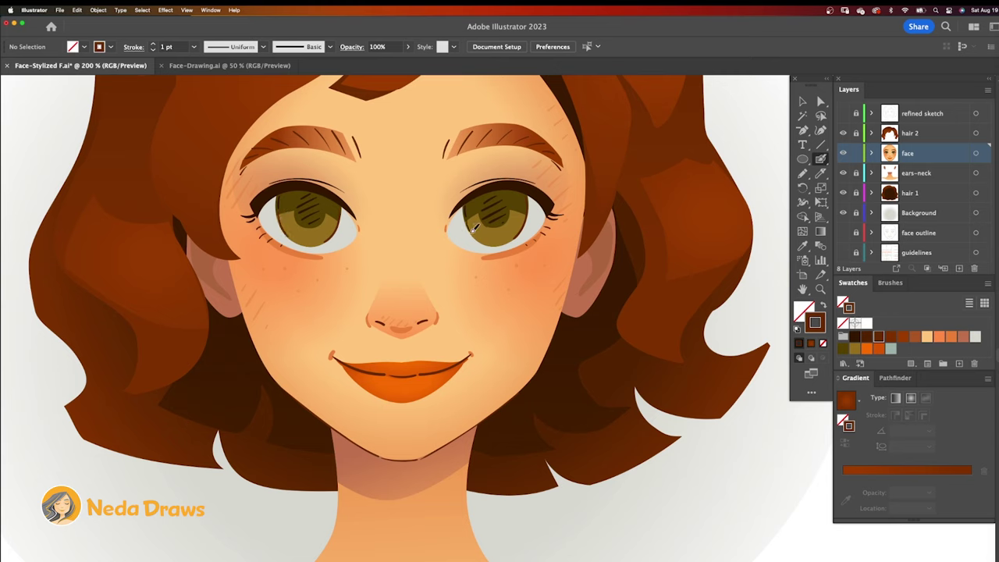
left_click(903, 337)
left_click_drag(391, 401, 421, 399)
Step: Paint pale skin-tone highlight spots on the cheeks, nose and lower lip, and white glints in both eyes
left_click(927, 337)
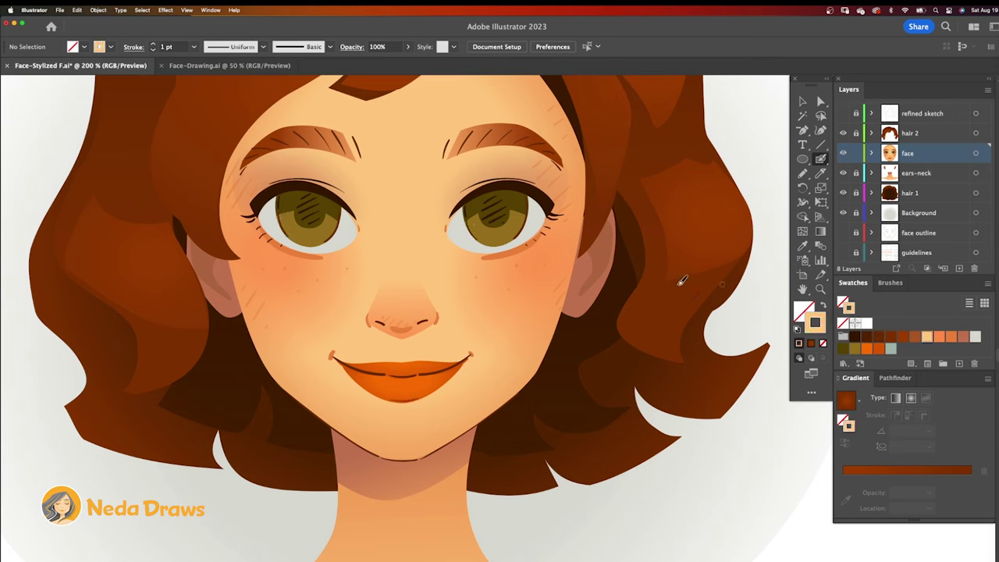
left_click_drag(523, 277, 531, 278)
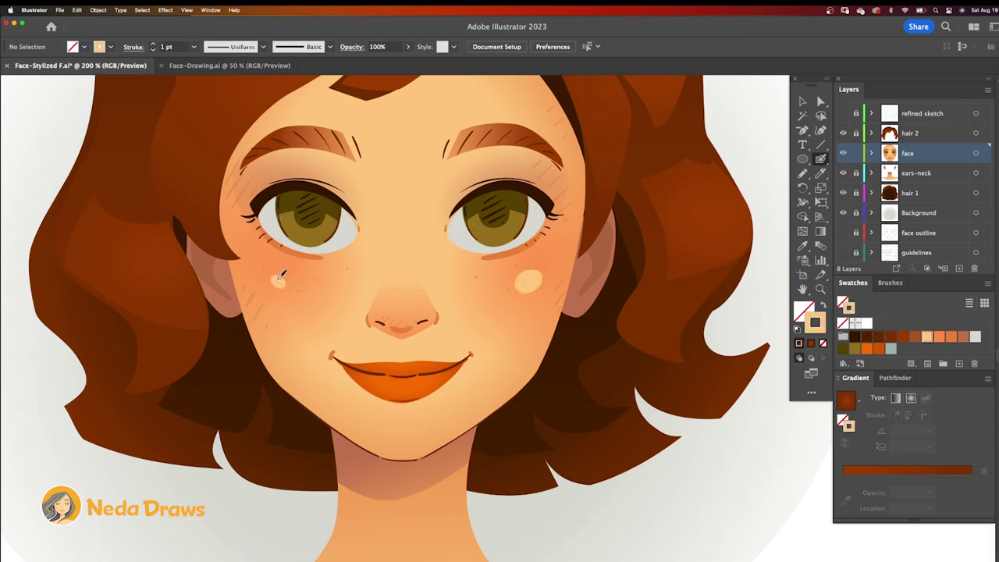
left_click_drag(282, 275, 276, 283)
left_click_drag(422, 381, 418, 384)
left_click(867, 324)
left_click_drag(506, 217, 512, 224)
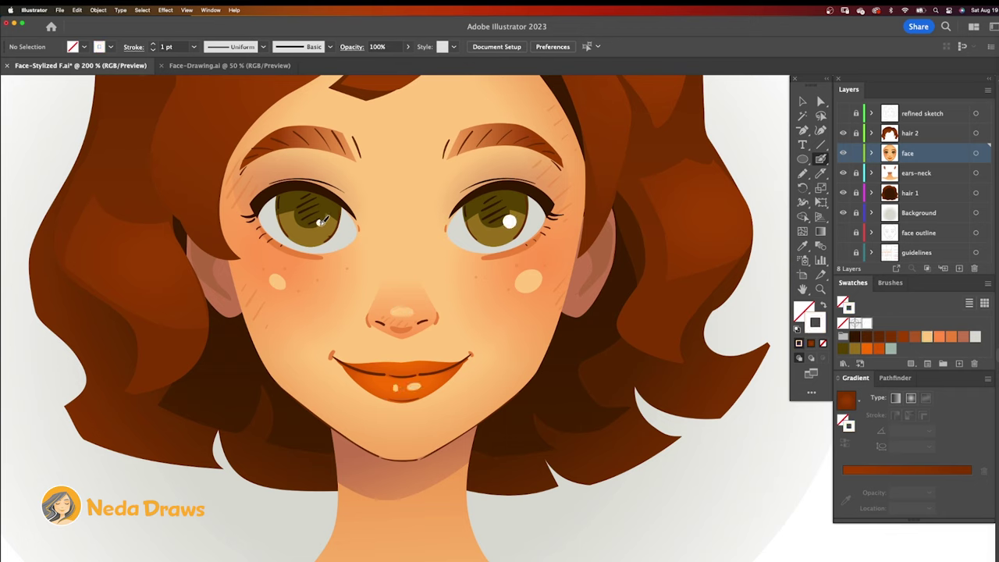
Step: Select both cheek highlight spots and lower their opacity
left_click(821, 101)
left_click(529, 280)
left_click(281, 284, "shift")
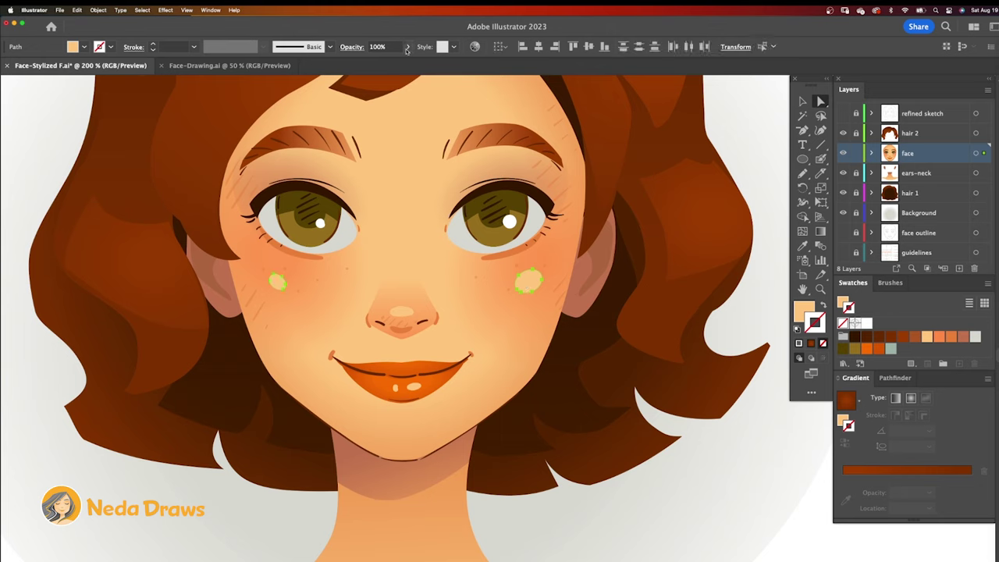
left_click(408, 46)
left_click_drag(408, 62, 387, 63)
left_click(387, 84)
Step: On the ears-neck layer, brush dark brown outlines and inner fold lines on both ears at 43% opacity
key("shift+b")
key("shift+x")
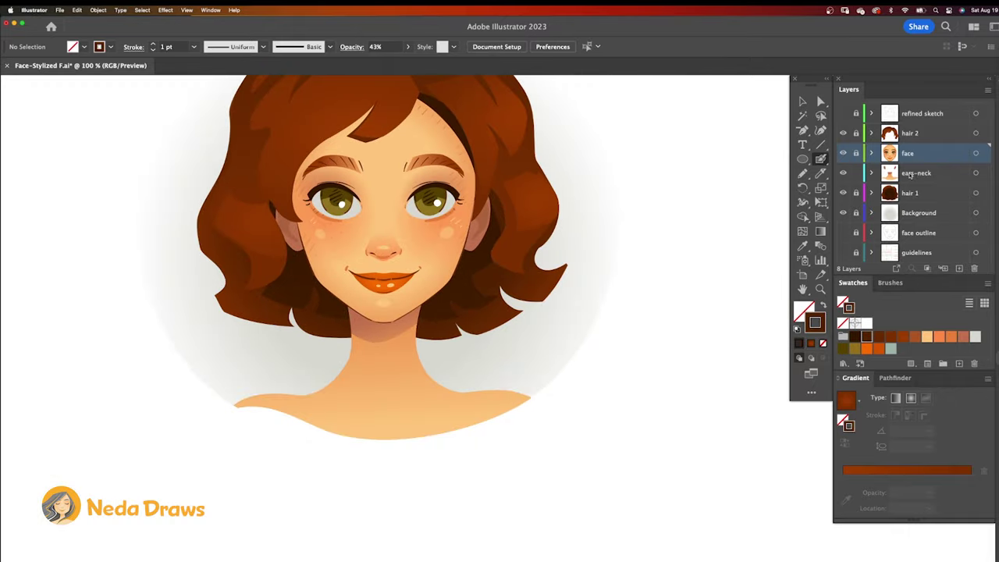
left_click(916, 173)
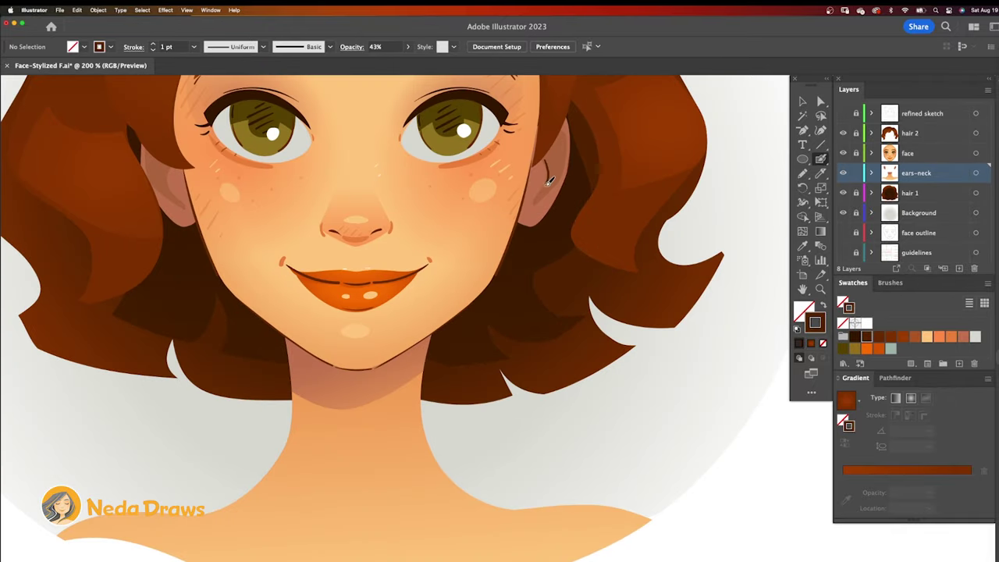
left_click_drag(567, 142, 569, 150)
left_click_drag(518, 221, 533, 226)
left_click_drag(195, 224, 163, 208)
left_click_drag(168, 181, 184, 200)
left_click_drag(160, 160, 153, 168)
left_click_drag(165, 162, 158, 171)
Step: Outline both sides of the neck and the shoulders with thin brown brush lines, using a lighter brown on the right side
scroll(357, 374, "down", 3)
left_click_drag(306, 250, 300, 351)
left_click_drag(289, 357, 228, 409)
left_click_drag(215, 411, 69, 432)
left_click(915, 337)
mouse_move(442, 238)
left_mouse_down()
mouse_move(434, 302)
mouse_move(453, 361)
mouse_move(511, 404)
left_mouse_up()
left_click_drag(529, 406, 536, 406)
left_click_drag(553, 404, 571, 402)
Step: Paint a pale skin-tone band along the bust's lower edge and light hatch marks down the right side of the neck
scroll(574, 398, "down", 5)
mouse_move(691, 259)
left_mouse_down()
mouse_move(557, 318)
mouse_move(394, 342)
mouse_move(254, 315)
mouse_move(119, 274)
left_mouse_up()
left_click_drag(467, 174, 454, 187)
left_click_drag(467, 195, 460, 203)
Step: Brush medium brown shading strokes at 38% opacity on the left side of the neck, at the shoulders and along the collarbone
left_click(915, 336)
left_click_drag(355, 140, 342, 152)
left_click_drag(296, 235, 278, 246)
left_click_drag(298, 247, 290, 252)
left_click_drag(569, 247, 551, 256)
left_click_drag(250, 249, 323, 280)
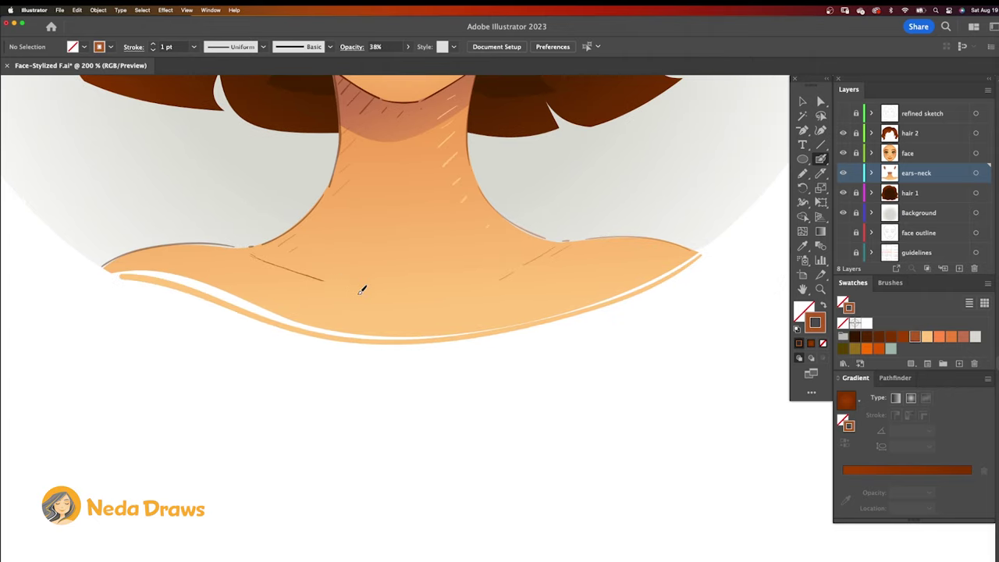
Step: Undo the last collarbone stroke, then lock the ears-neck layer and unlock and activate the hair 1 layer
key("super+z")
key("super+1")
left_click(856, 174)
left_click(857, 193)
left_click(922, 196)
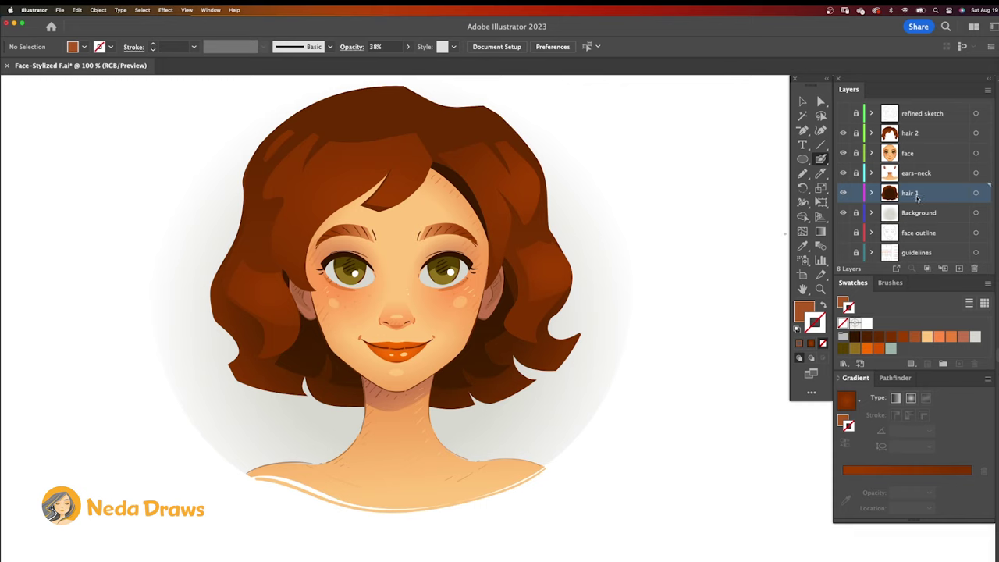
Step: Brush dark and medium brown strand strokes at 100% opacity along the lower curls on both sides of the hair
left_click(804, 310)
left_click(856, 336)
key("0")
key("shift+x")
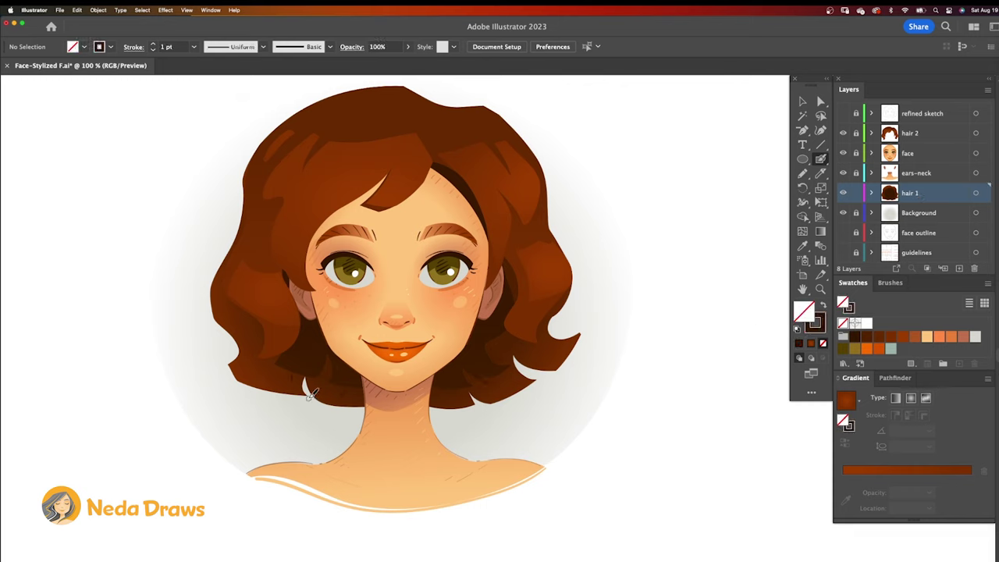
mouse_move(238, 306)
left_mouse_down()
mouse_move(256, 341)
mouse_move(222, 361)
left_mouse_up()
left_click(879, 337)
left_click_drag(513, 358, 540, 379)
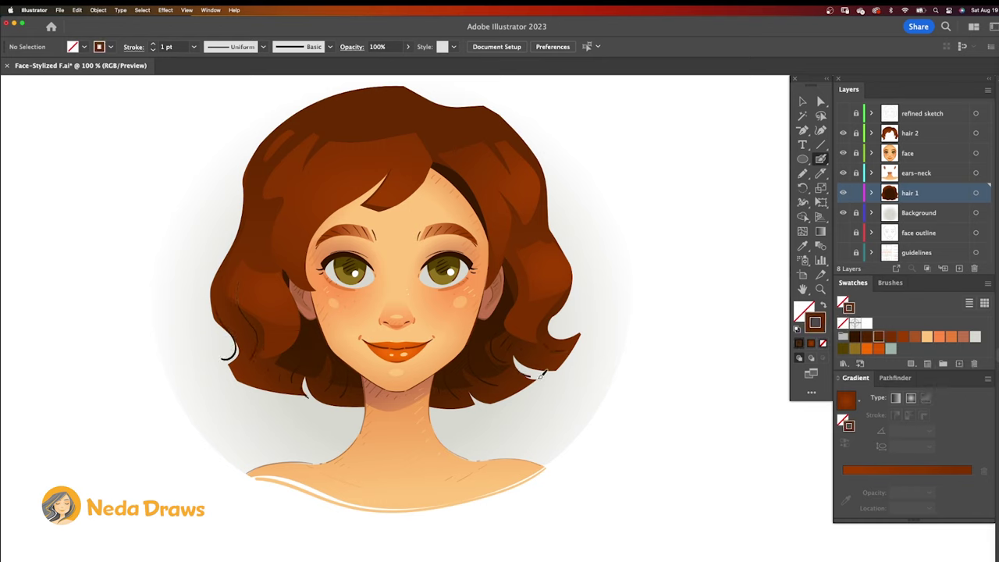
mouse_move(558, 319)
left_mouse_down()
mouse_move(576, 330)
mouse_move(552, 336)
mouse_move(561, 363)
left_mouse_up()
Step: Brush light grey strokes into the lower hair tips, then set the stroke colour back to dark brown
left_click(977, 337)
left_click_drag(319, 386, 328, 403)
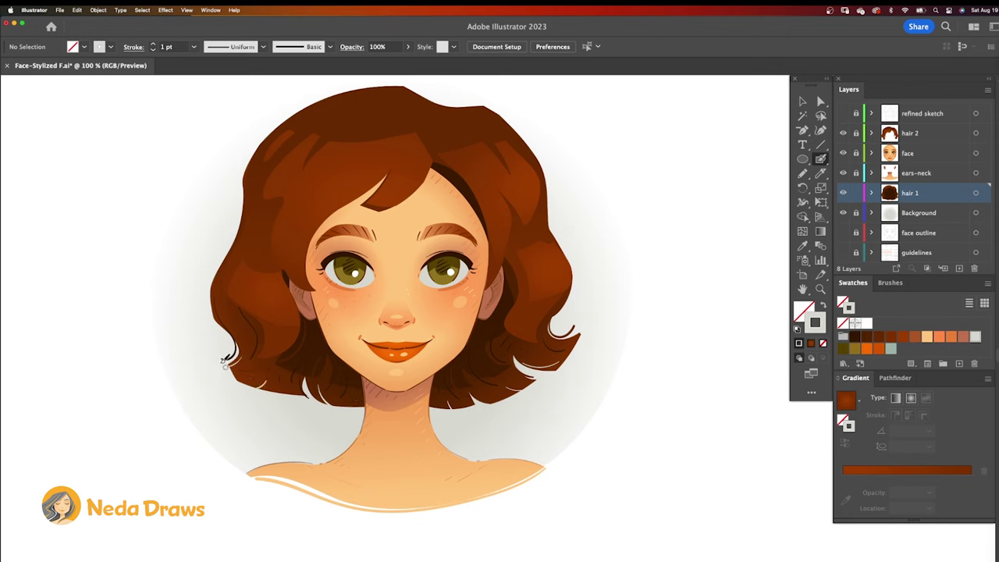
left_click(866, 336)
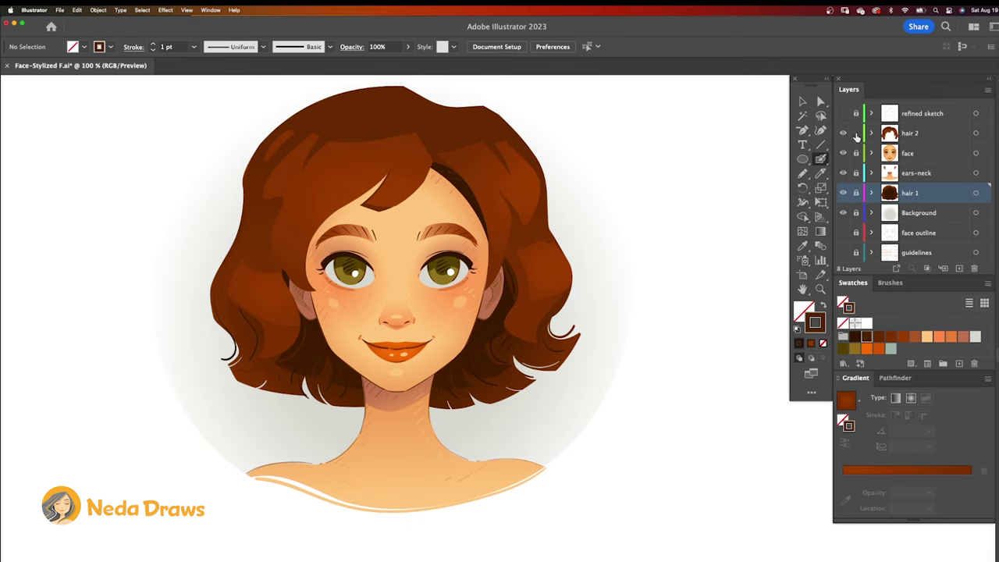
Step: On the unlocked hair 2 layer, brush two closed highlight outlines in light reddish brown on the fringe
left_click(913, 134)
left_click(915, 337)
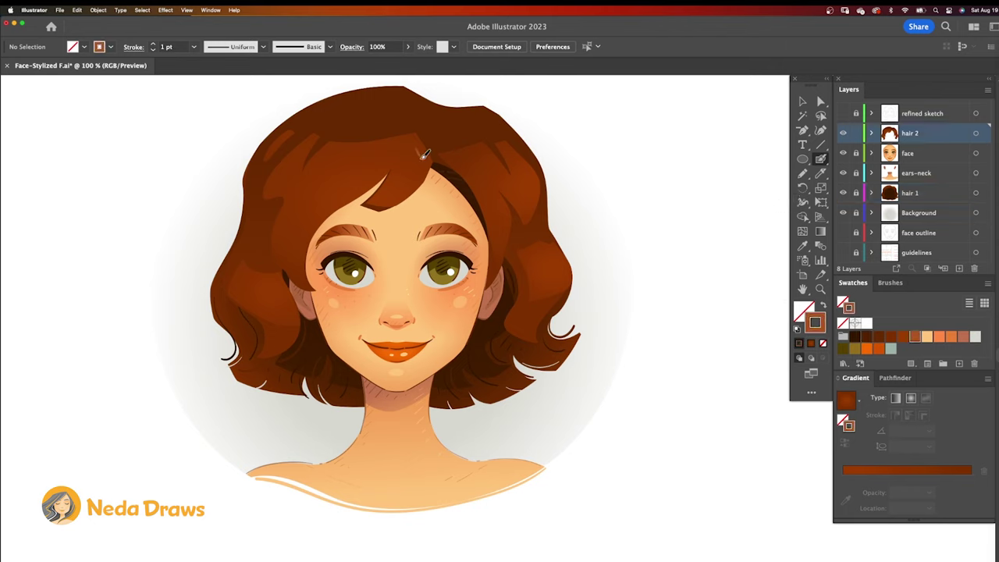
left_click_drag(423, 150, 400, 192)
mouse_move(417, 146)
left_mouse_down()
mouse_move(396, 188)
mouse_move(374, 176)
mouse_move(316, 198)
mouse_move(351, 175)
left_mouse_up()
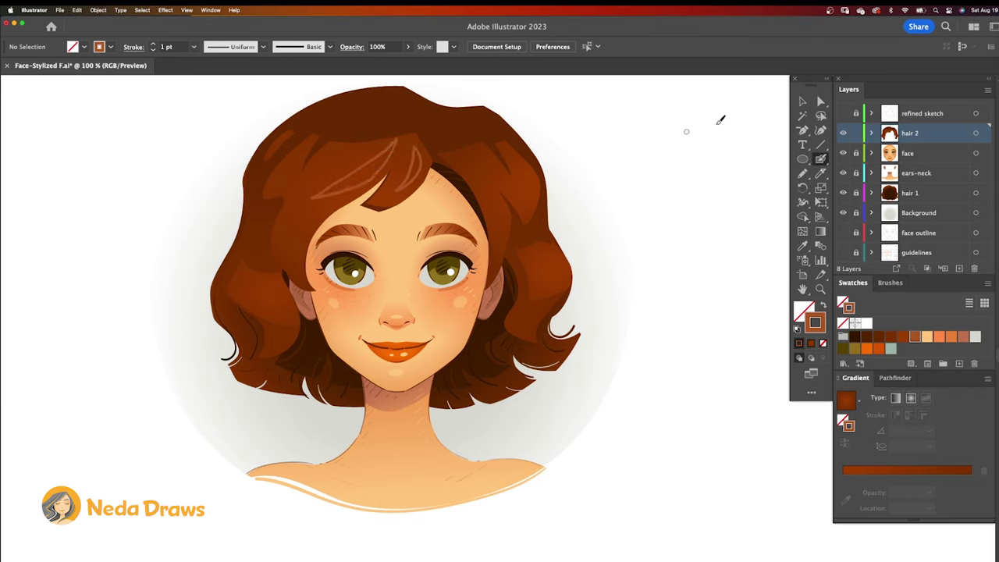
Step: Delete the inner path of each fringe highlight outline to turn both into solid shapes
left_click(819, 103)
left_click(414, 162)
key("Delete")
key("Delete")
left_click(392, 157)
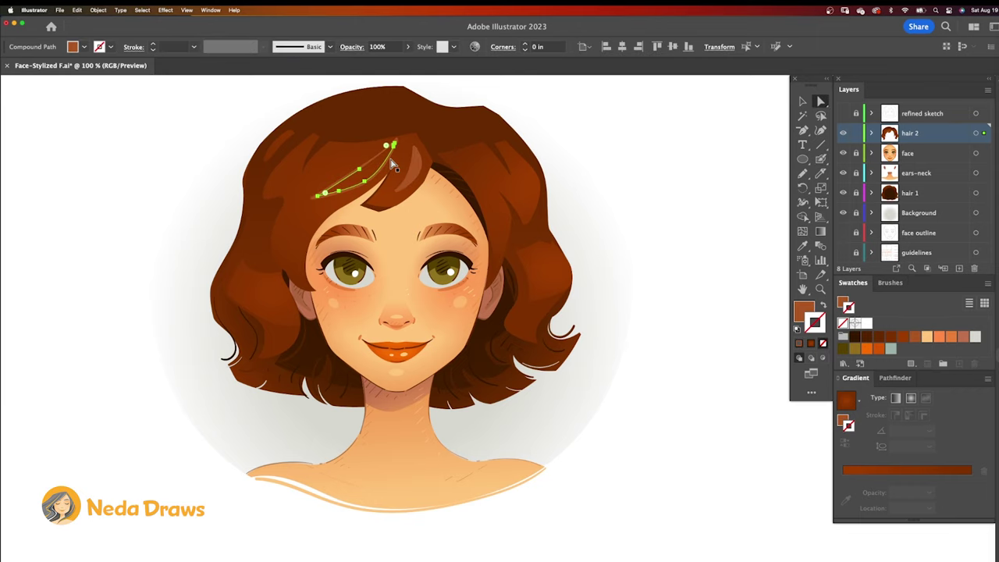
key("Delete")
key("Delete")
Step: Reposition the two highlight shapes on the fringe and deselect them
key("v")
left_click(414, 176)
left_click(383, 164)
left_click_drag(416, 184, 388, 156)
key("super+shift+a")
Step: Brush brown outlines around the left, top and right edges of the hair and along the fringe edge
key("b")
left_click(880, 338)
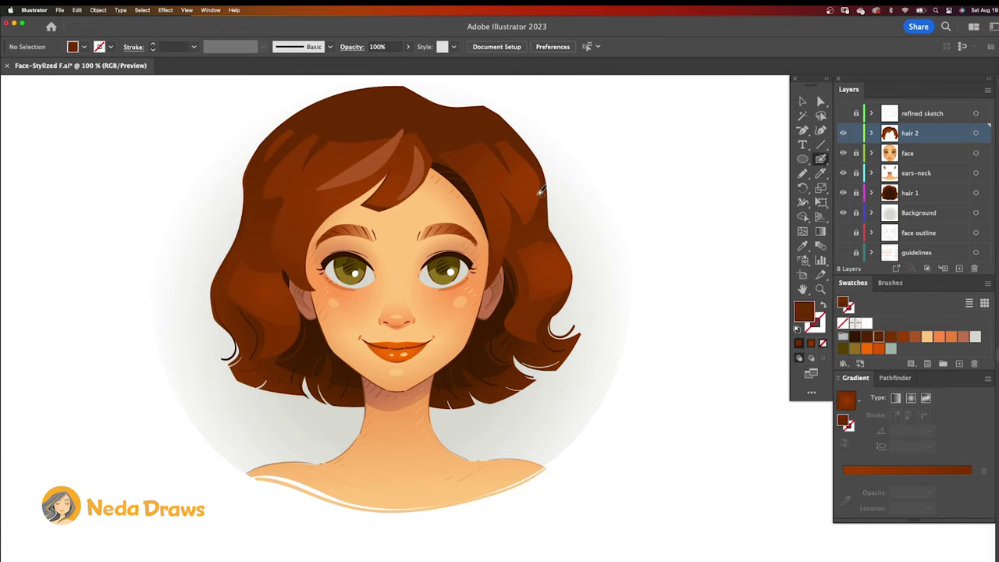
key("shift+x")
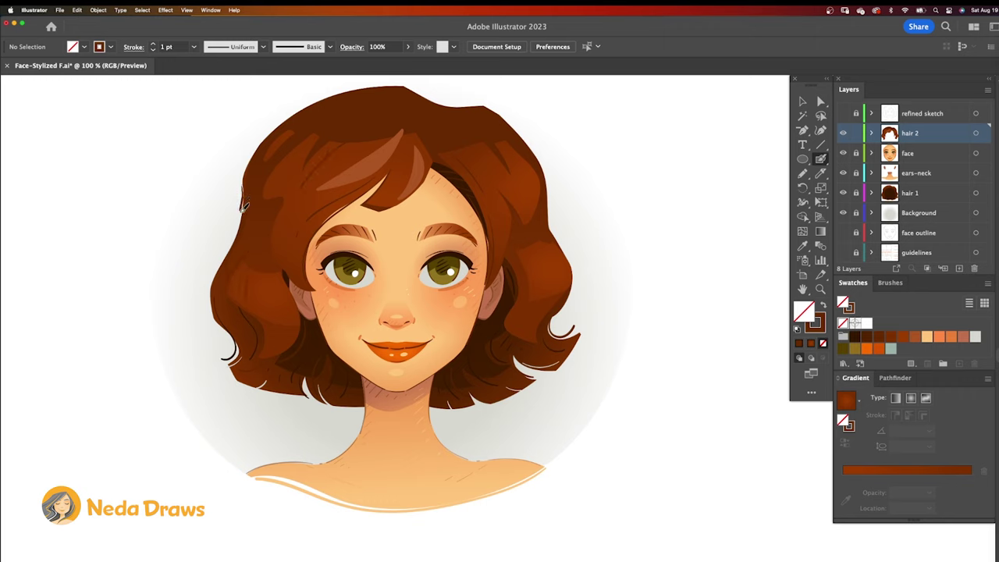
mouse_move(222, 269)
left_mouse_down()
mouse_move(401, 78)
mouse_move(486, 97)
left_mouse_up()
mouse_move(529, 147)
left_mouse_down()
mouse_move(551, 220)
mouse_move(539, 289)
left_mouse_up()
mouse_move(549, 226)
left_mouse_down()
mouse_move(578, 260)
mouse_move(574, 300)
left_mouse_up()
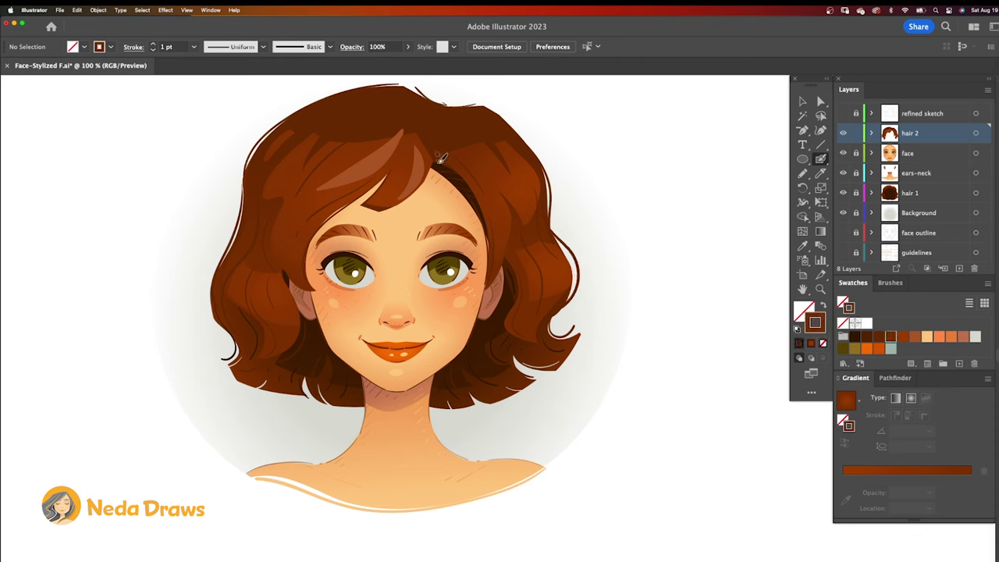
left_click_drag(439, 161, 390, 206)
Step: Brush reddish-brown strand lines on the lower curls beside the neck and on the left side of the hair
left_click(903, 336)
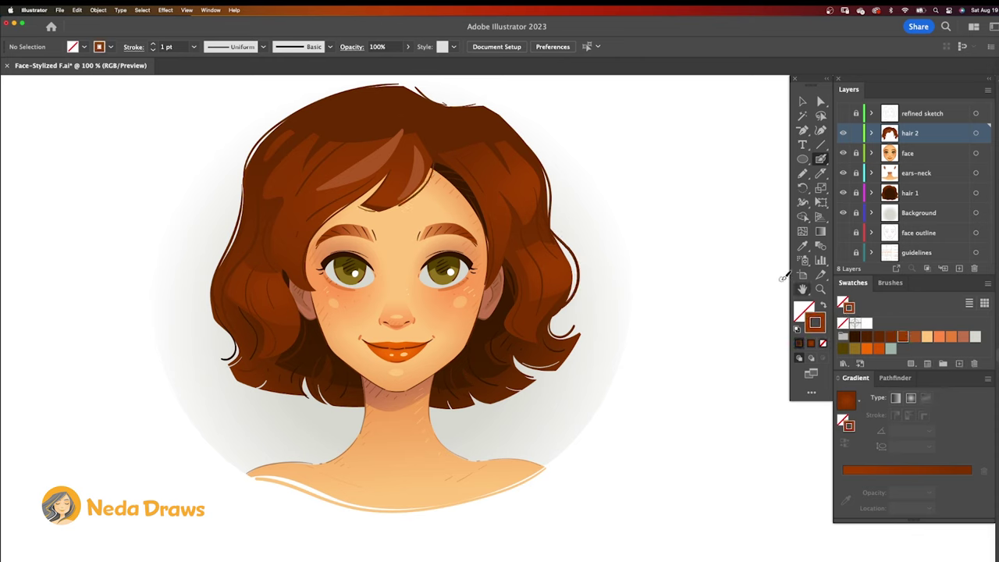
mouse_move(302, 316)
left_mouse_down()
mouse_move(305, 349)
mouse_move(282, 371)
left_mouse_up()
mouse_move(516, 251)
left_mouse_down()
mouse_move(506, 303)
mouse_move(512, 350)
mouse_move(495, 377)
left_mouse_up()
left_click_drag(272, 217, 278, 262)
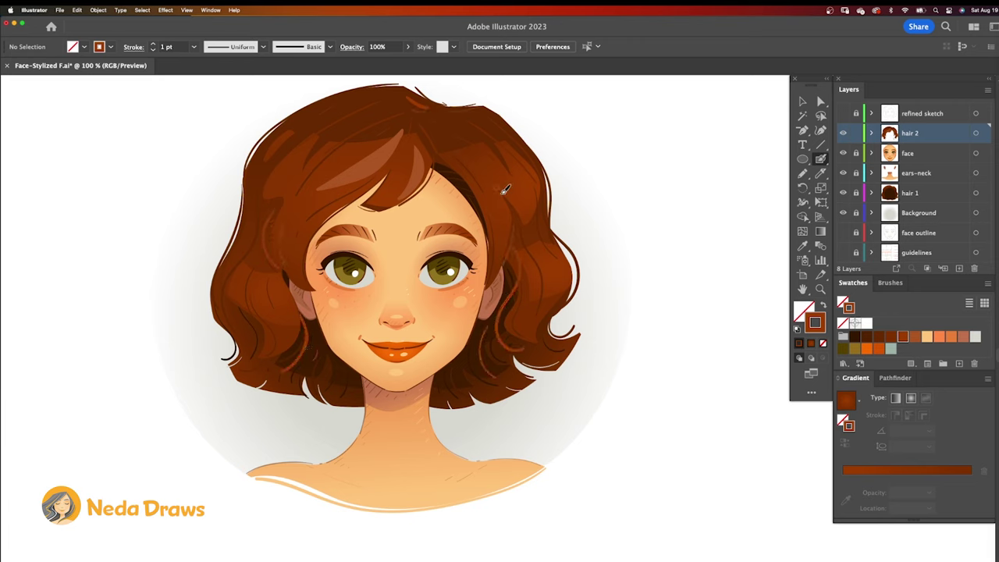
Step: Brush lighter brown highlight strands over the right side and the crown of the hair
left_click(916, 336)
mouse_move(479, 127)
left_mouse_down()
mouse_move(531, 169)
mouse_move(447, 132)
mouse_move(529, 201)
mouse_move(546, 232)
left_mouse_up()
left_click_drag(492, 196, 520, 232)
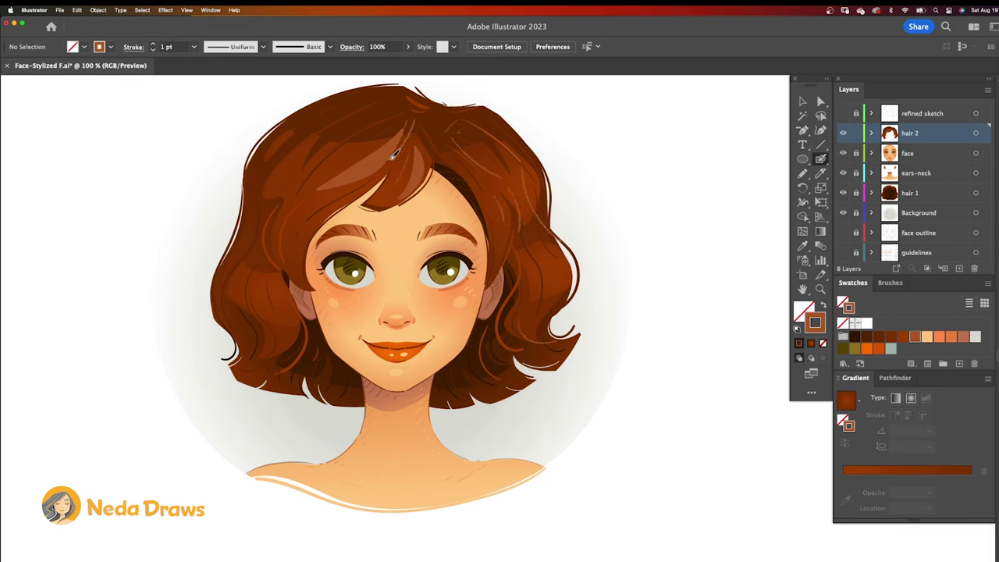
left_click_drag(377, 101, 331, 147)
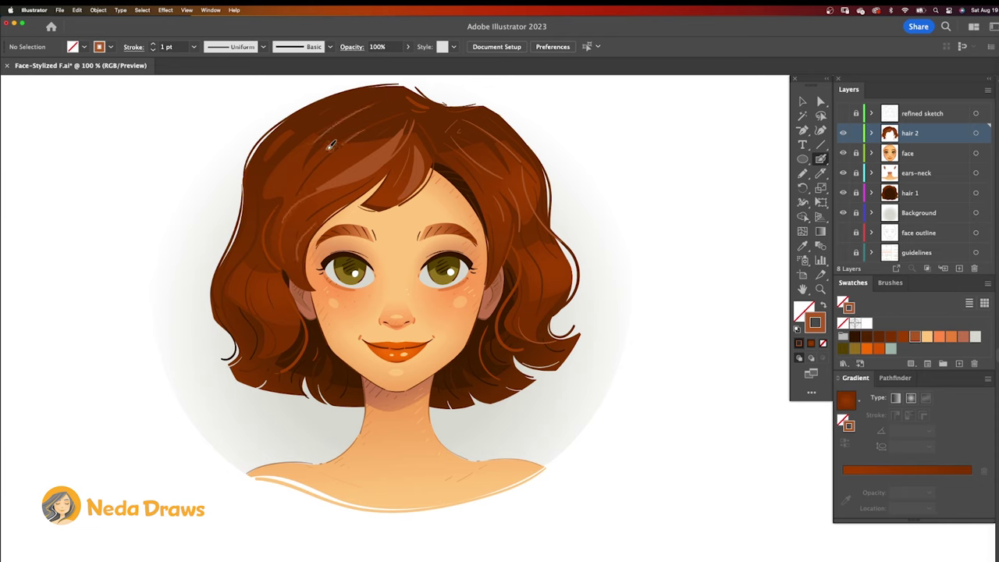
Step: Brush darker brown accent strokes at the hair parting, the left lock beside the face and the right curls
left_click(855, 336)
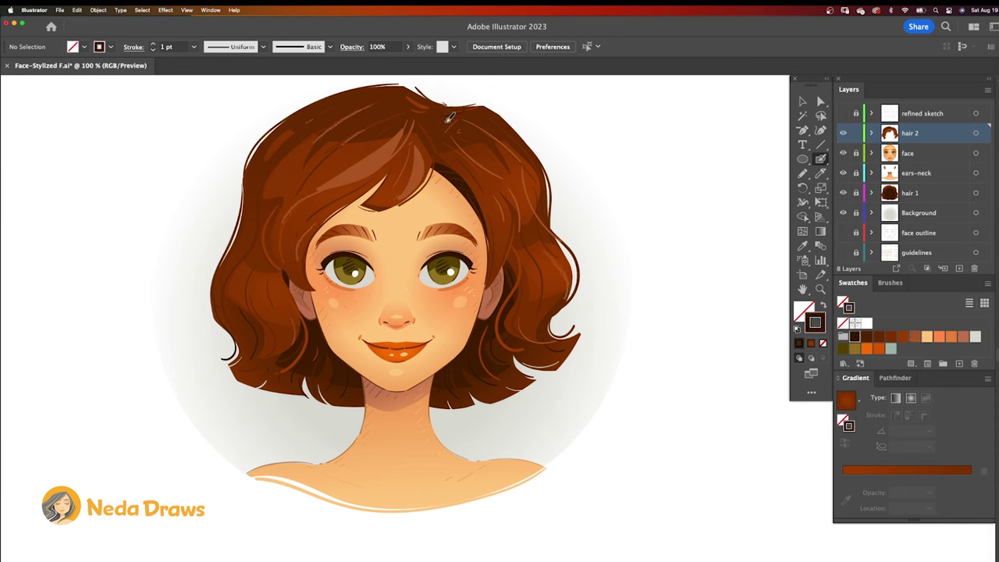
left_click_drag(447, 122, 441, 135)
left_click(866, 337)
left_click_drag(284, 269, 313, 293)
left_click(891, 336)
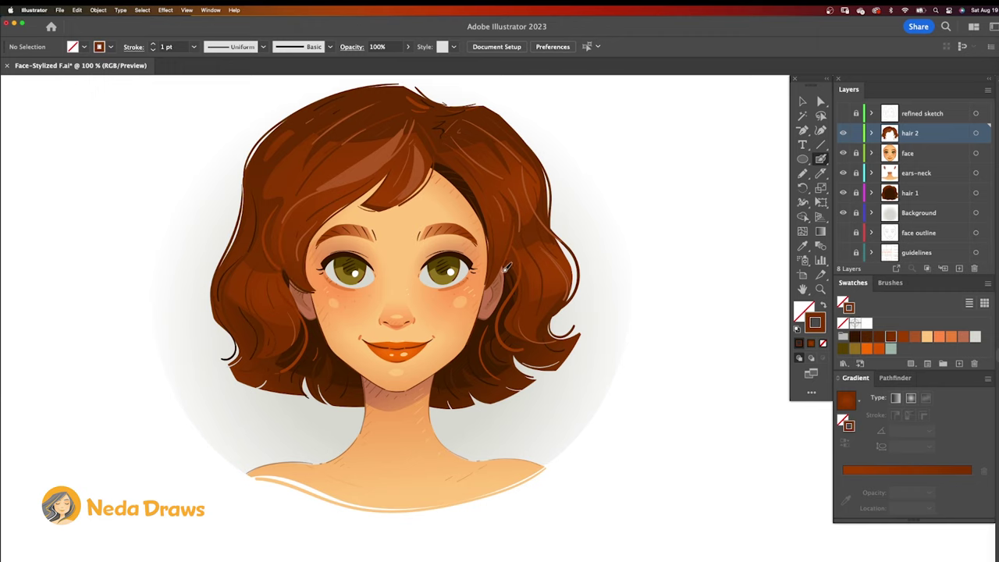
mouse_move(508, 267)
left_mouse_down()
mouse_move(490, 298)
mouse_move(503, 400)
mouse_move(517, 398)
left_mouse_up()
key("shift+x")
key("super+minus")
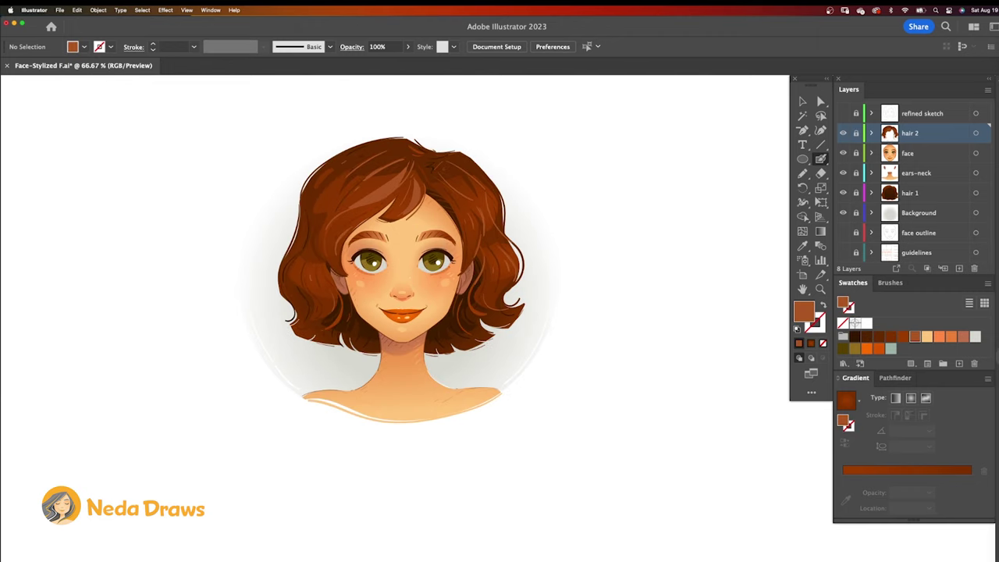